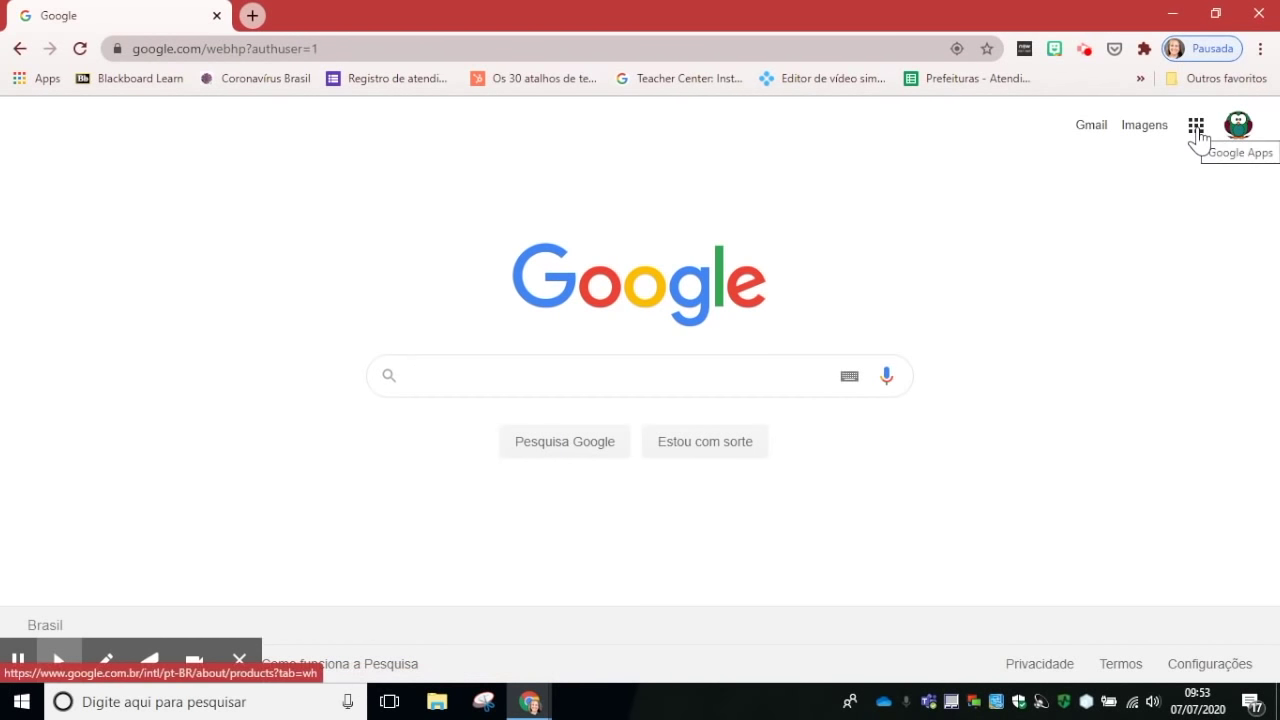
# Step: Open Google Drive from the Google apps grid on the Google Search page
pyautogui.click(1197, 127)
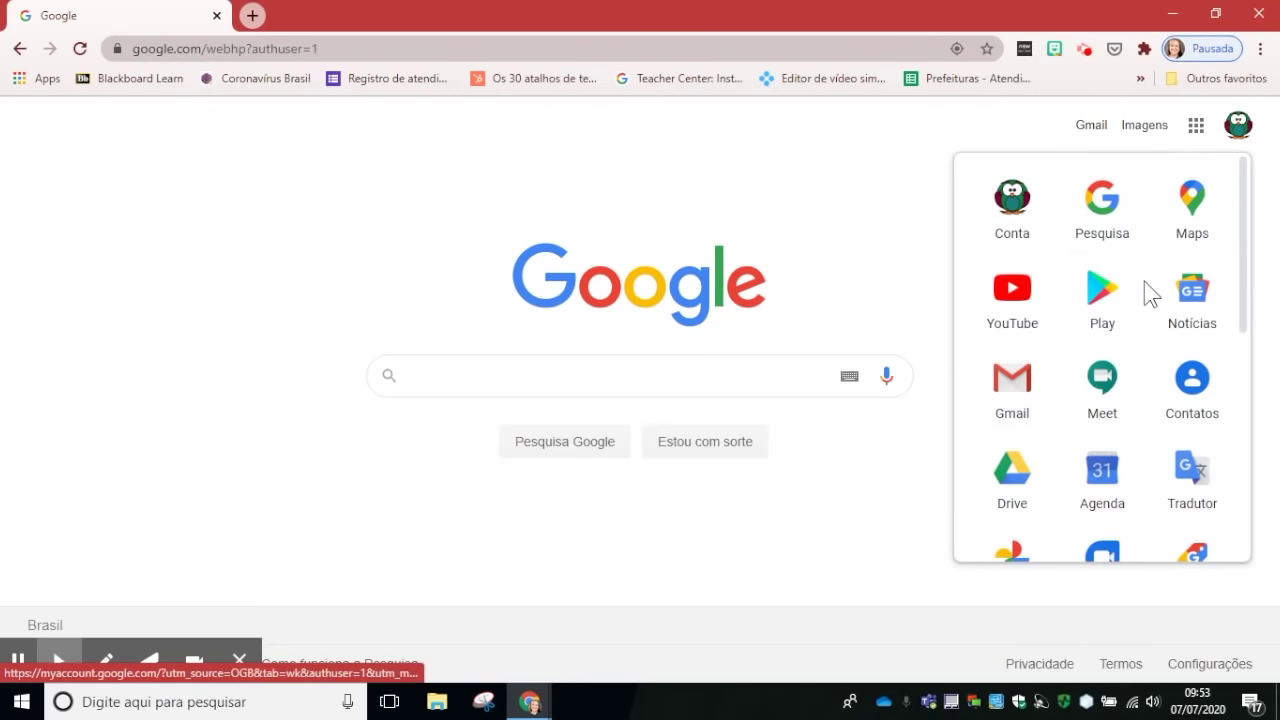
pyautogui.scroll(-2, 1145, 286)
pyautogui.scroll(-2, 1147, 286)
pyautogui.scroll(4, 1147, 286)
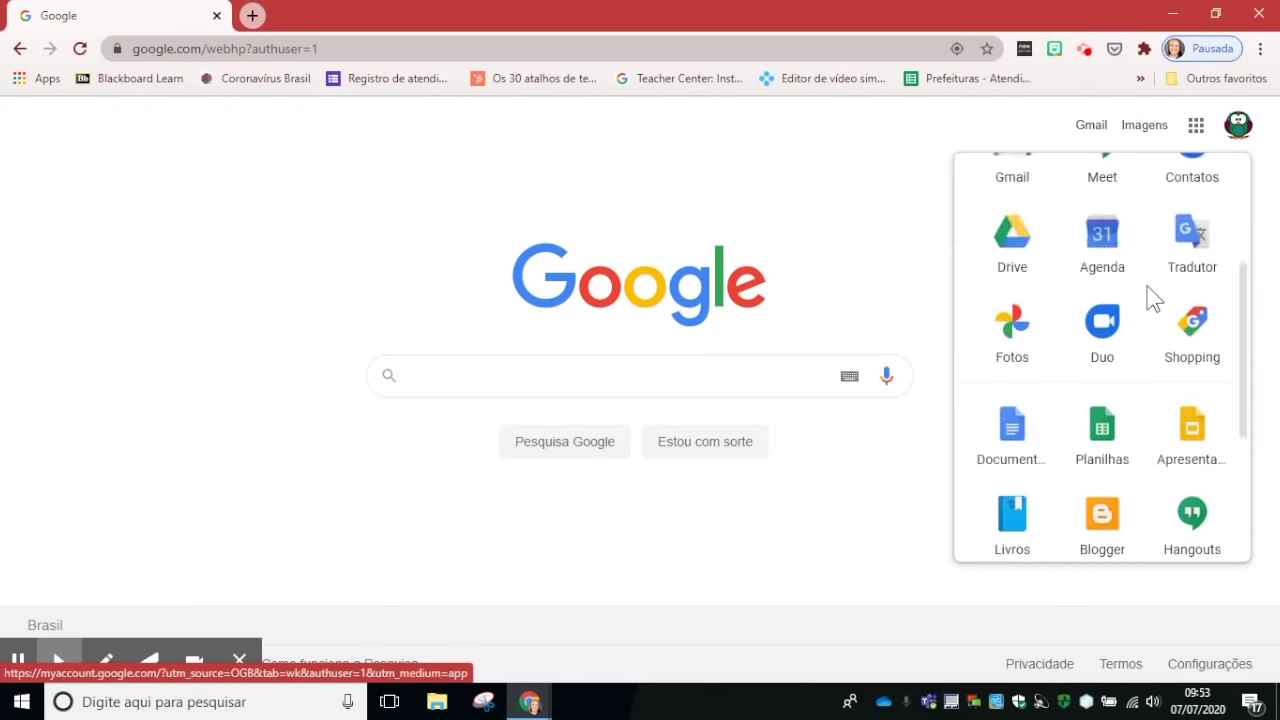
pyautogui.click(1014, 477)
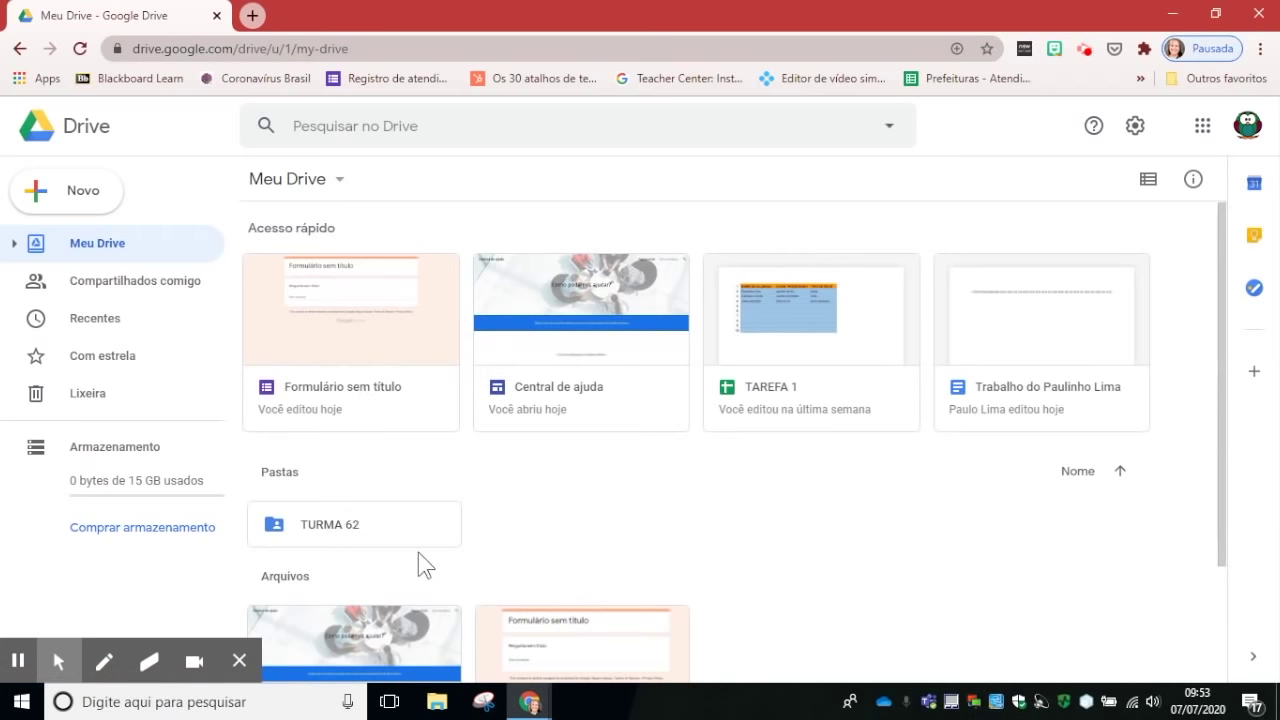
# Step: Create a new blank Google Form from Drive's Novo > Mais menu
pyautogui.click(83, 200)
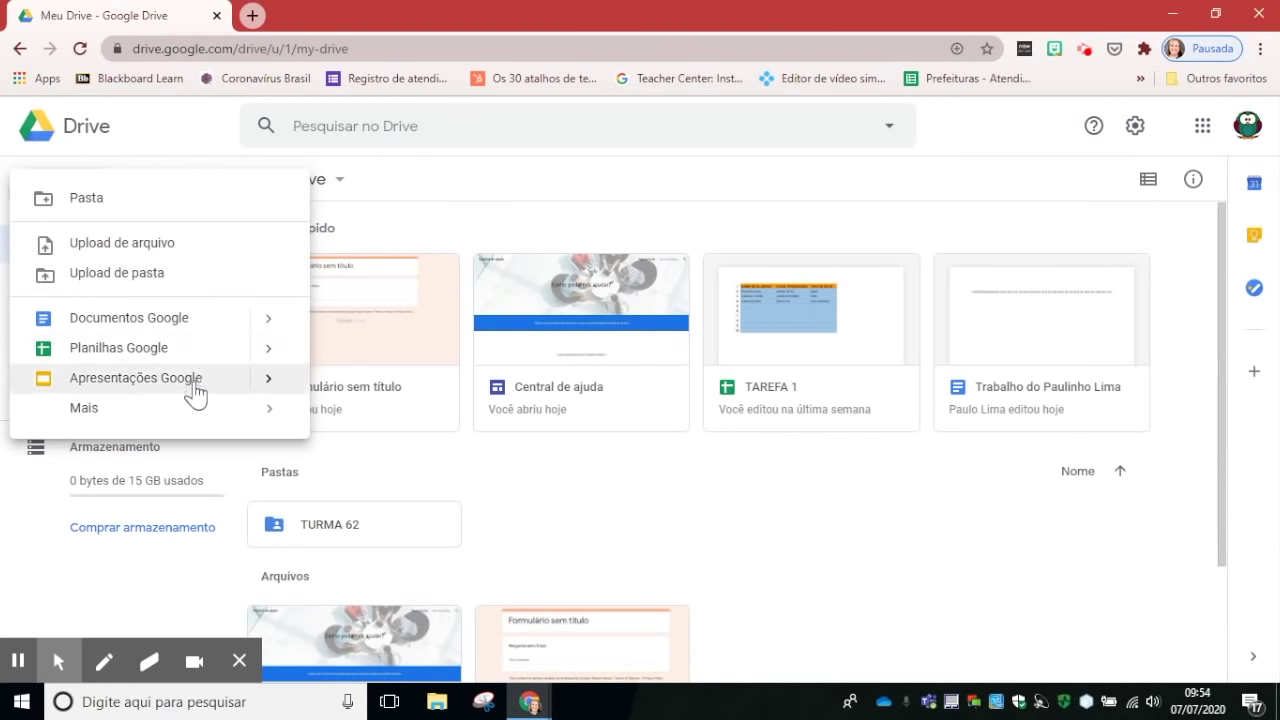
pyautogui.moveTo(112, 424)
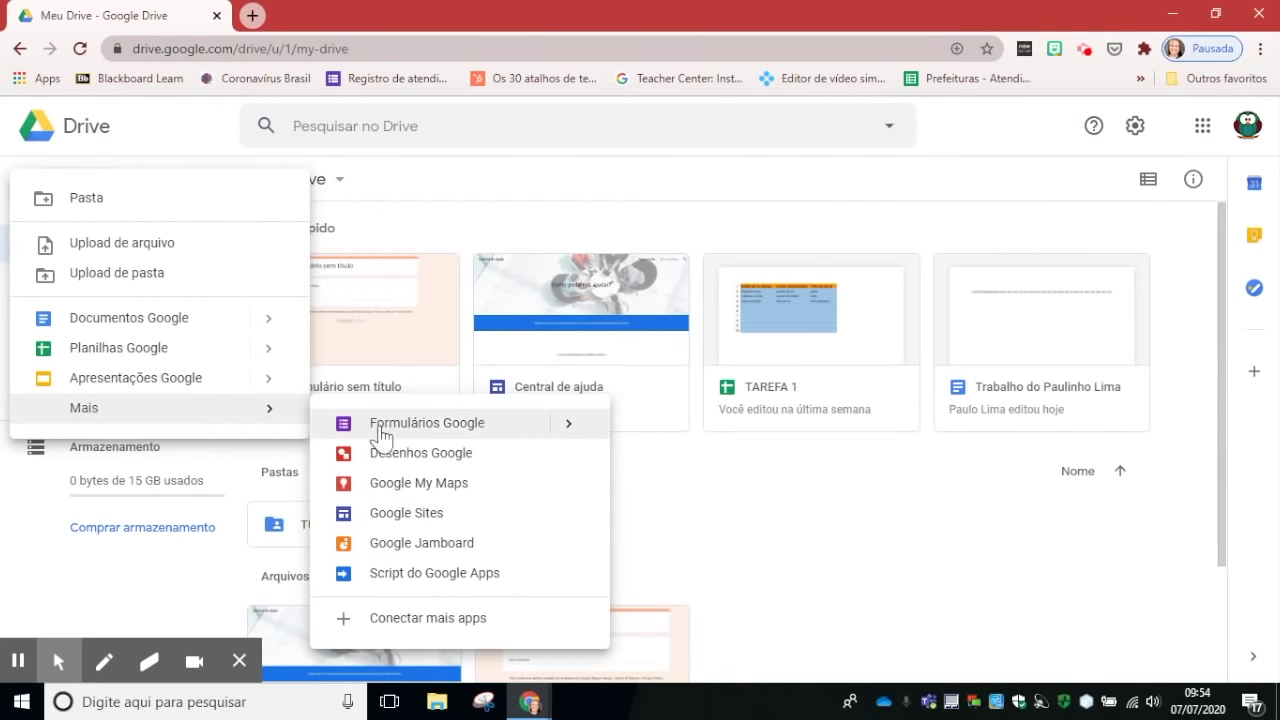
pyautogui.click(463, 428)
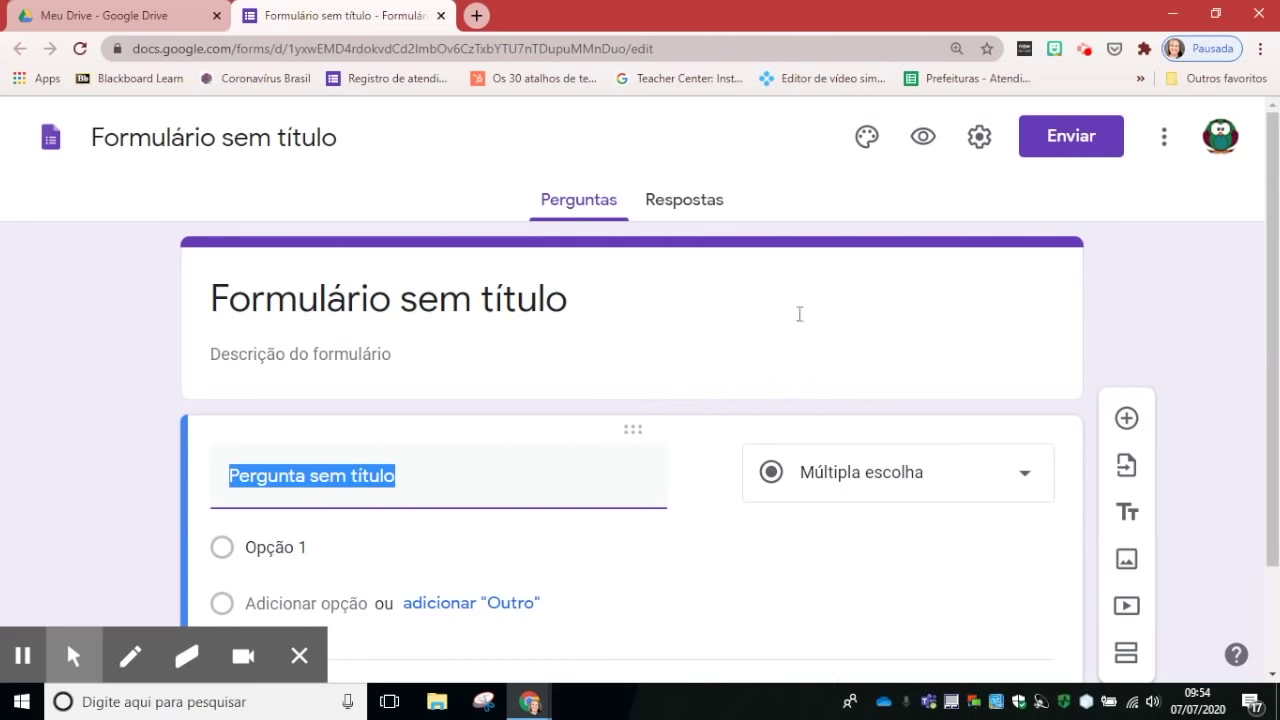
# Step: In theme options, try orange and teal, then set the theme colour to green
pyautogui.click(866, 140)
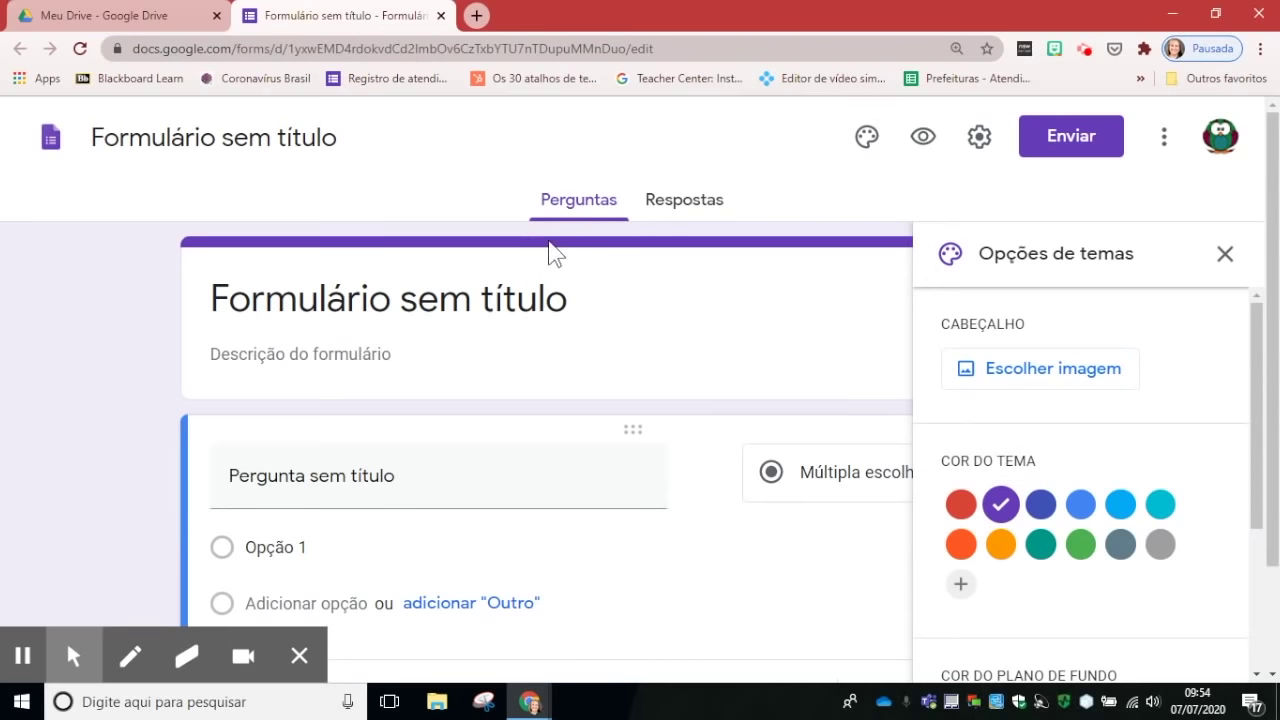
pyautogui.click(1001, 545)
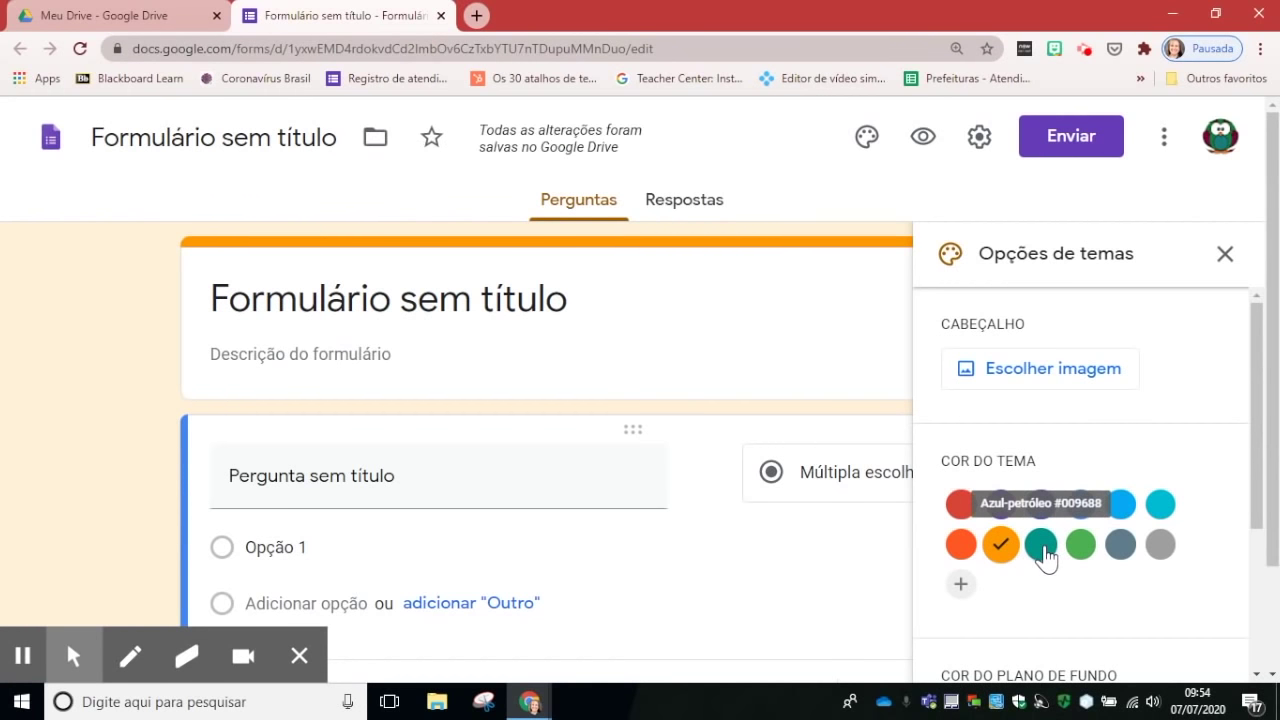
pyautogui.click(1041, 545)
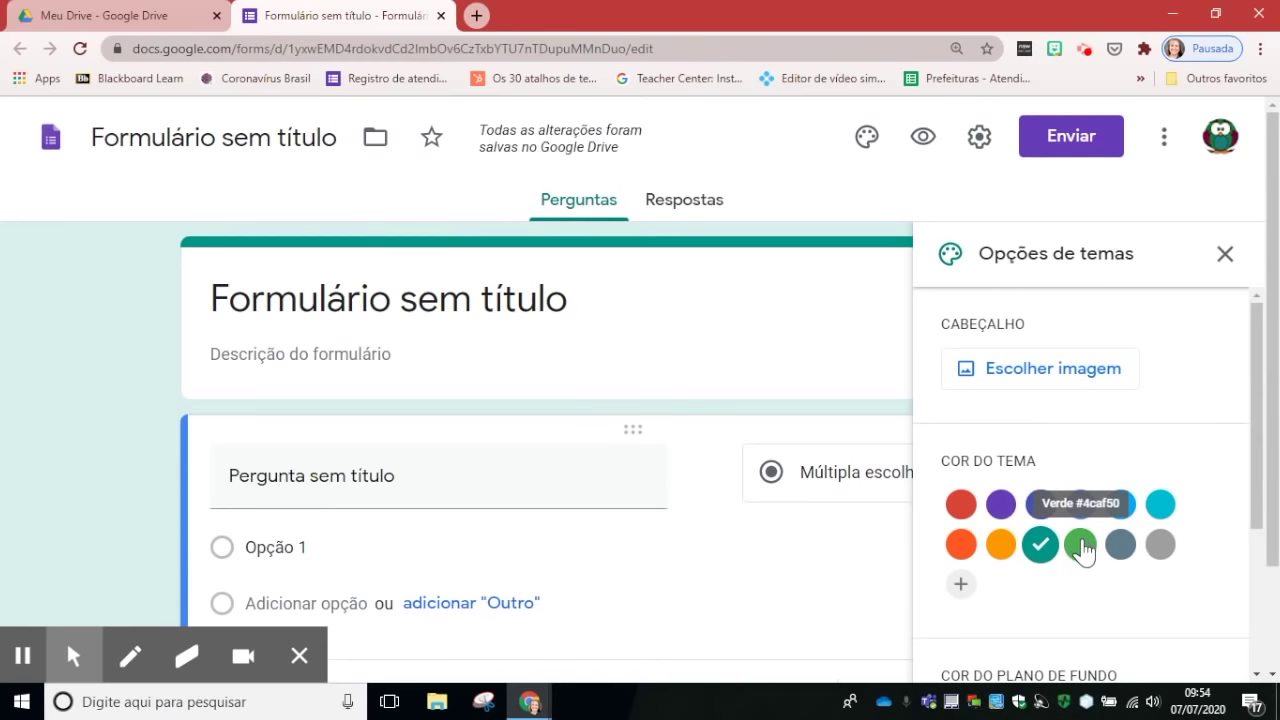
pyautogui.click(1081, 545)
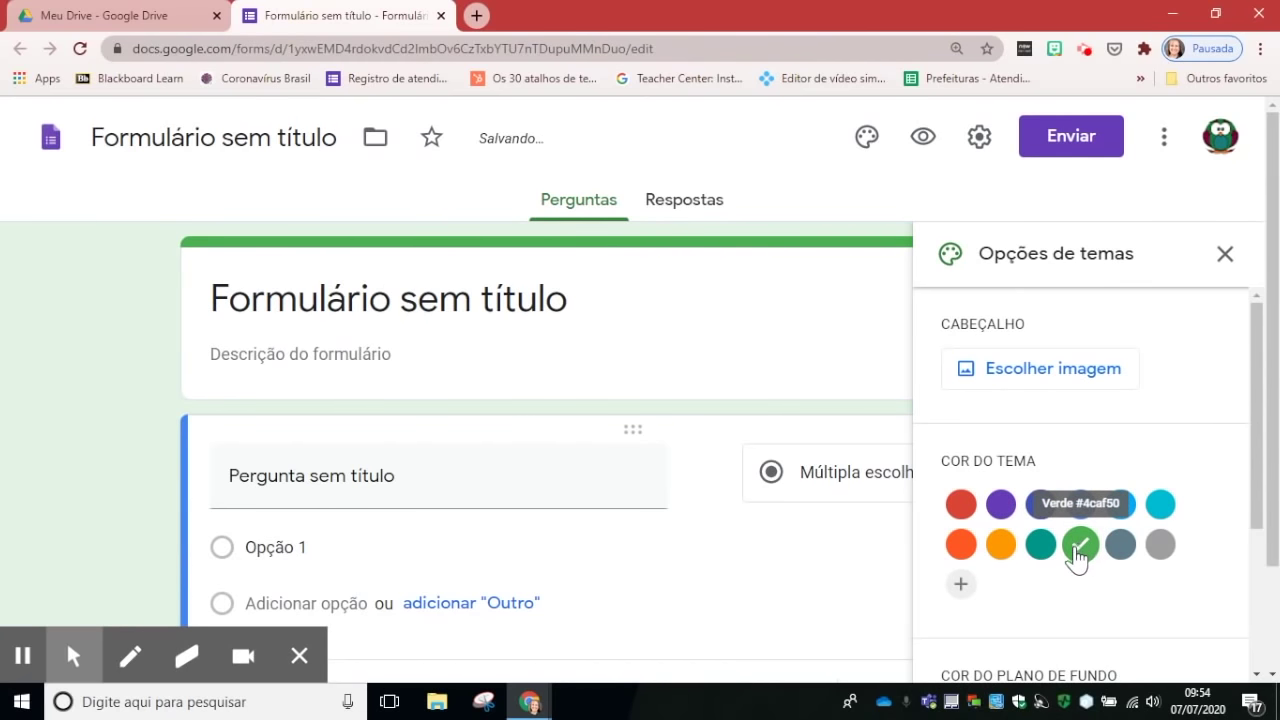
# Step: Try a custom dark red shade, then cancel it to keep green
pyautogui.click(961, 590)
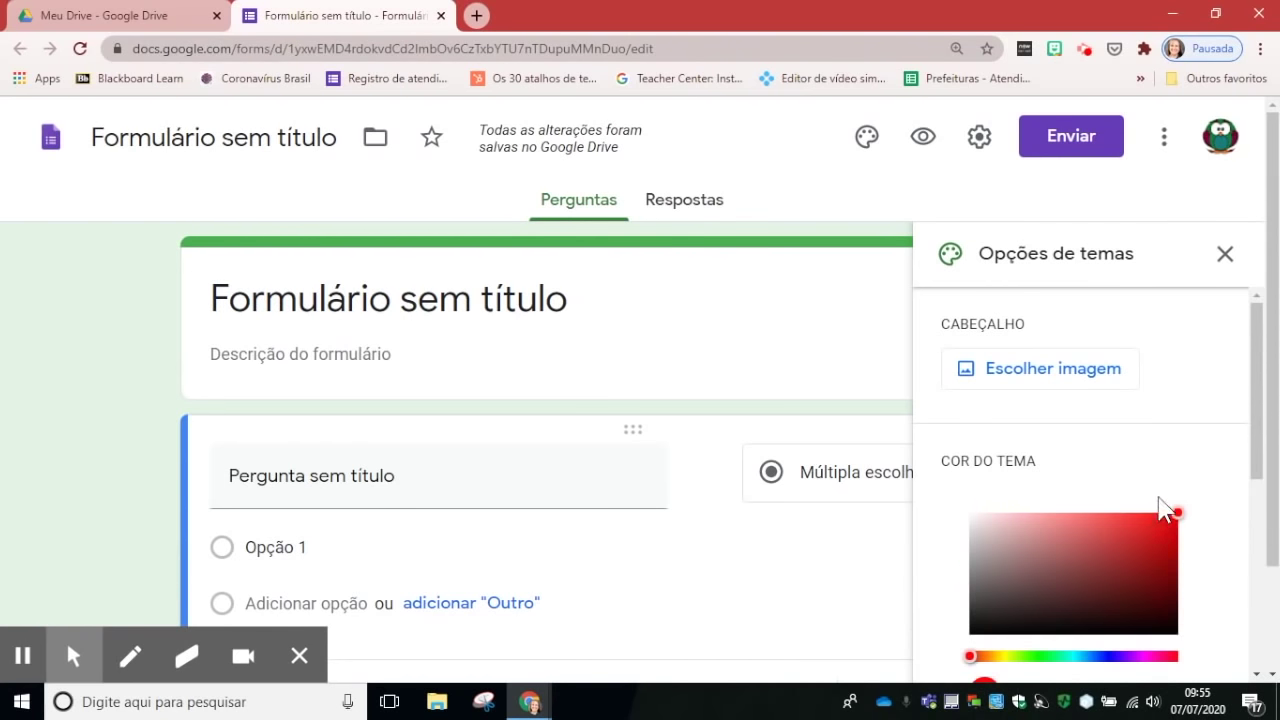
pyautogui.scroll(-2, 1157, 509)
pyautogui.click(1138, 371)
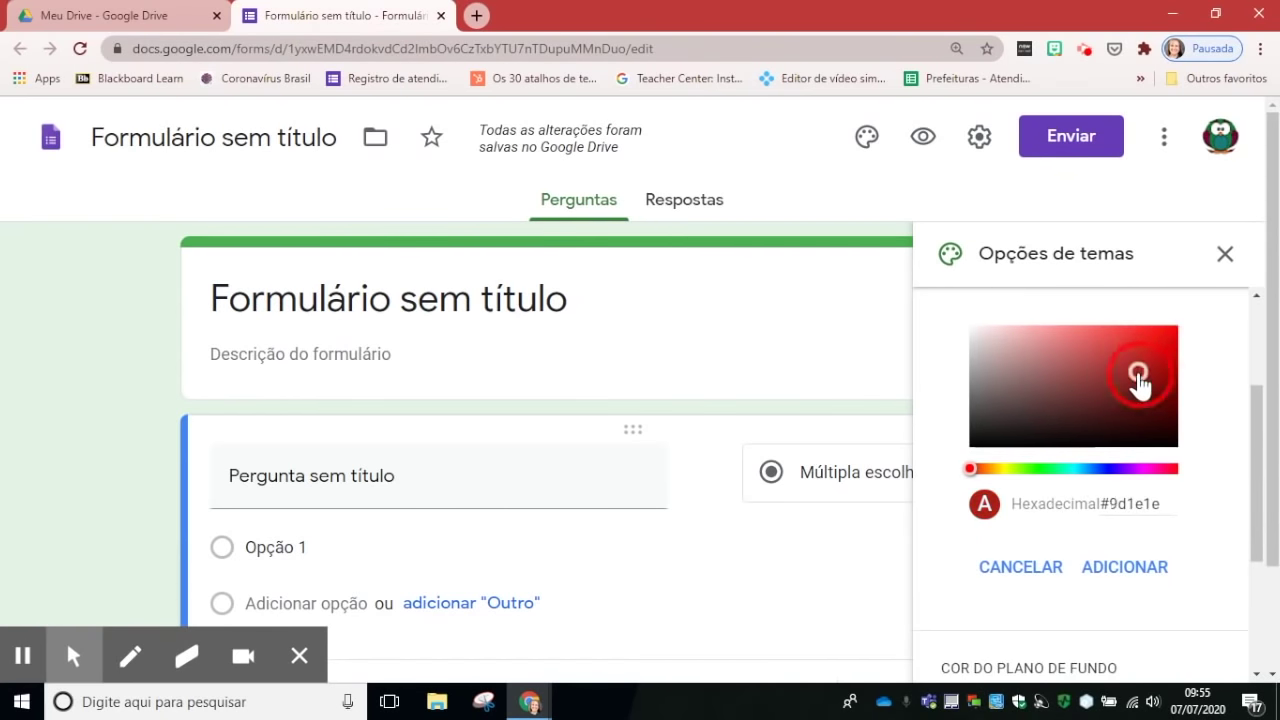
pyautogui.click(1070, 369)
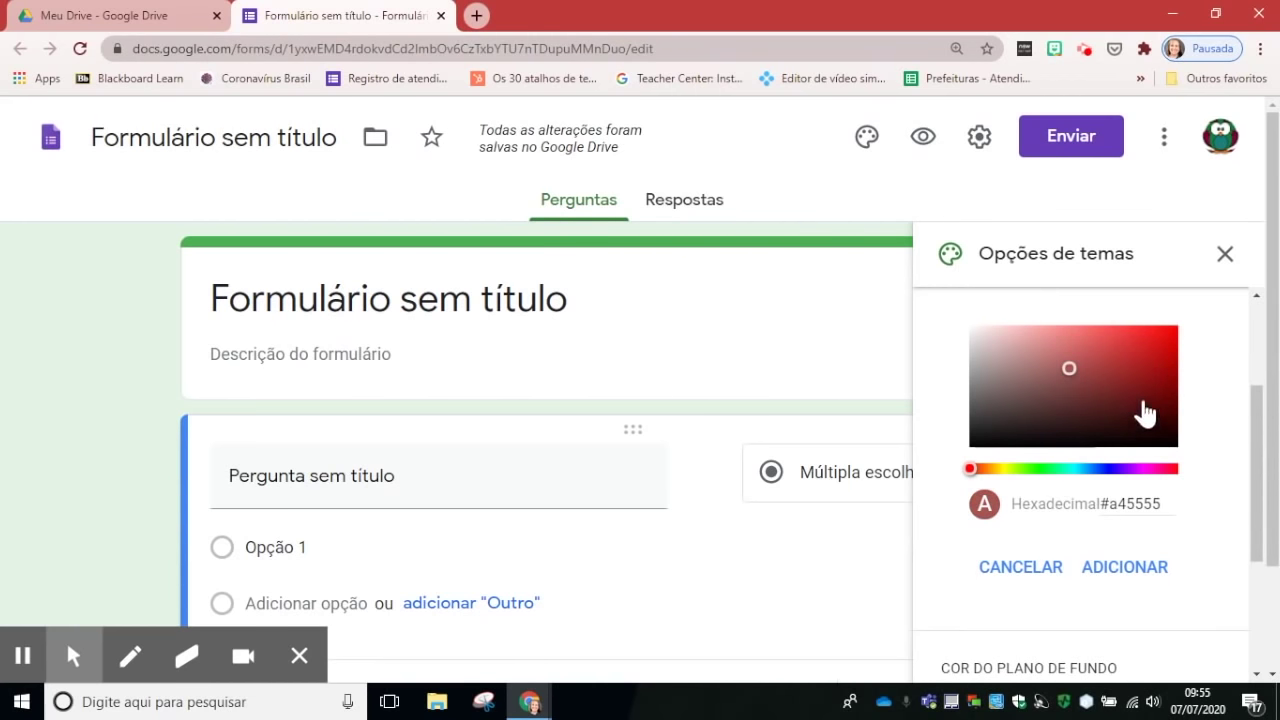
pyautogui.scroll(1, 1147, 409)
pyautogui.scroll(2, 1147, 409)
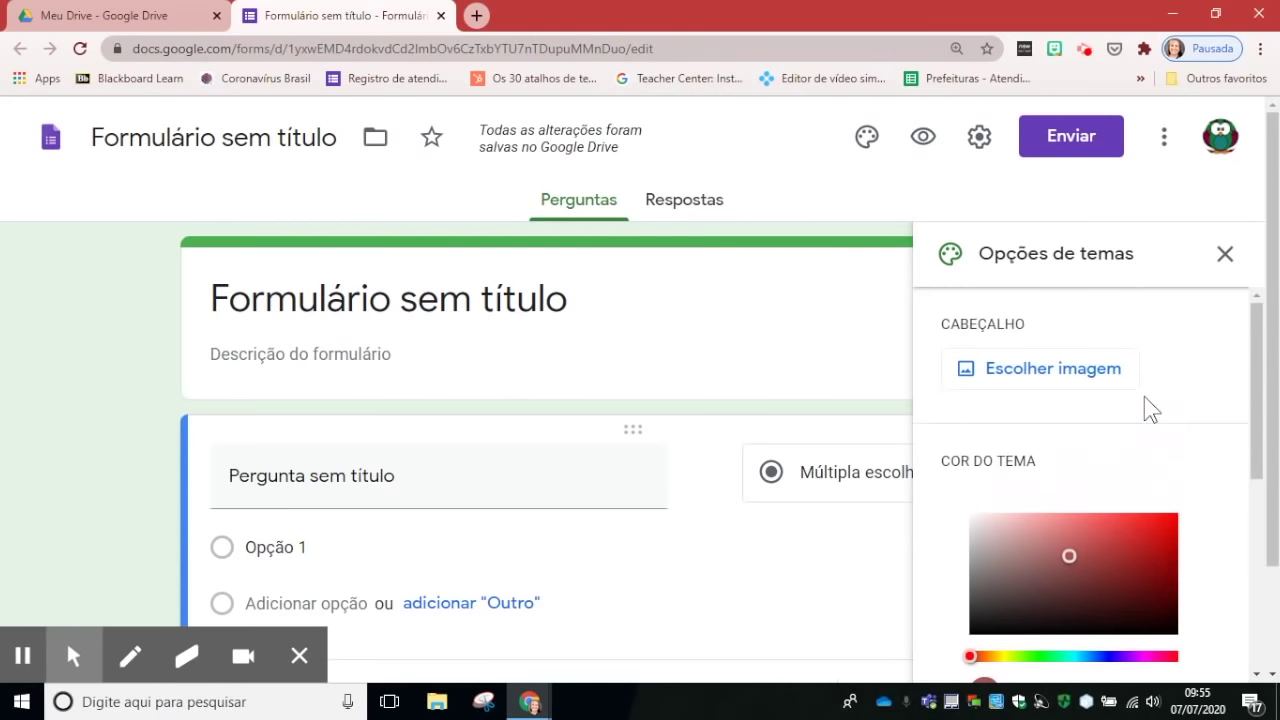
pyautogui.scroll(-3, 1144, 399)
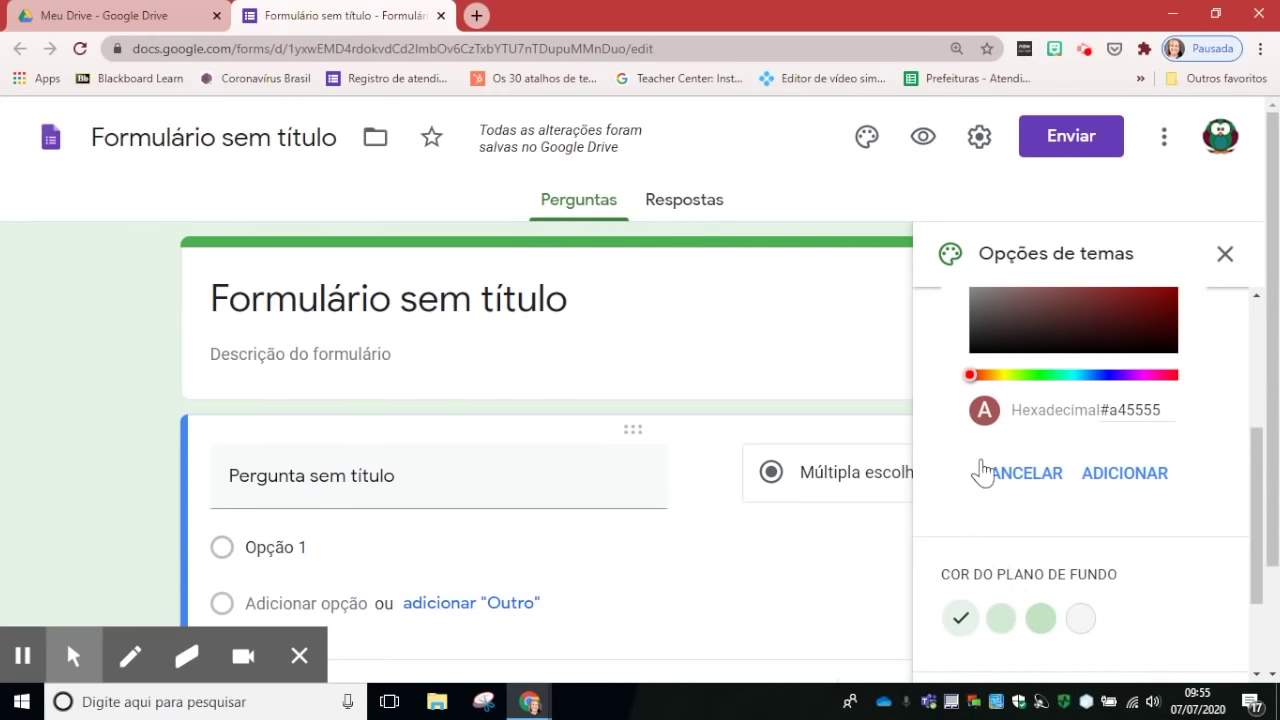
pyautogui.click(1025, 474)
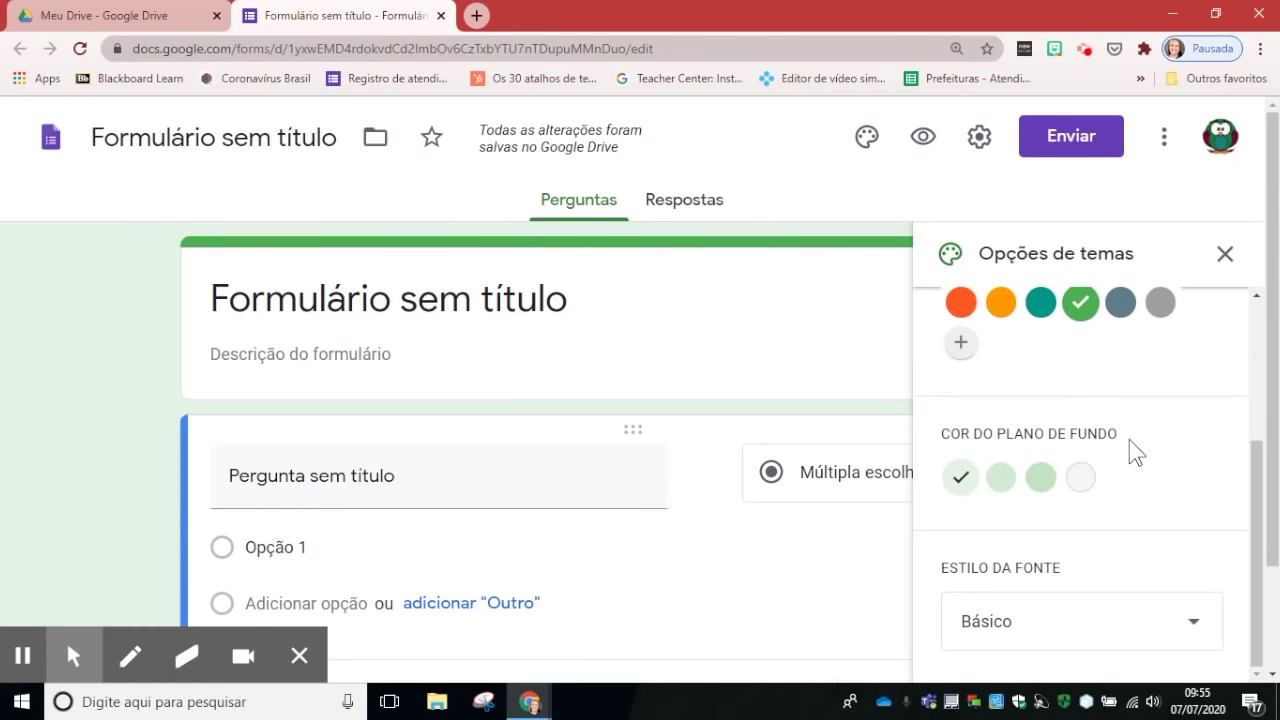
pyautogui.scroll(-1, 1129, 439)
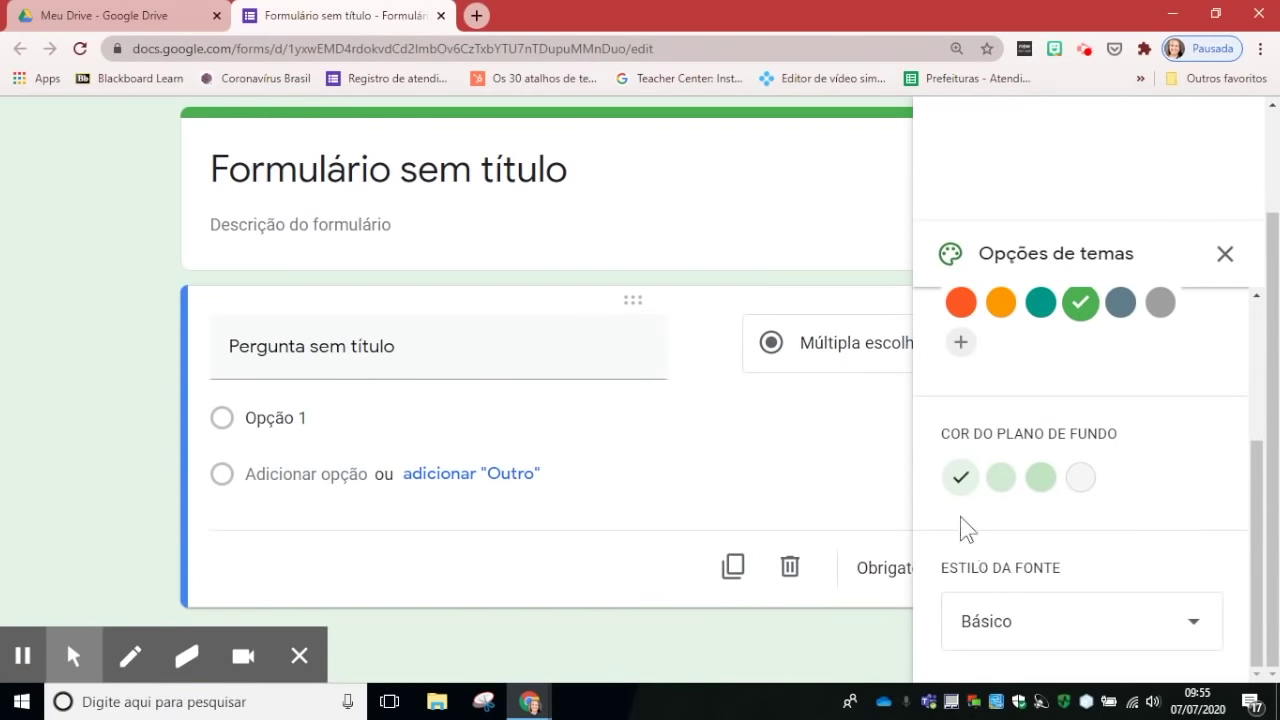
# Step: Set the font style to Decorativo, then change it to Divertido
pyautogui.click(1193, 628)
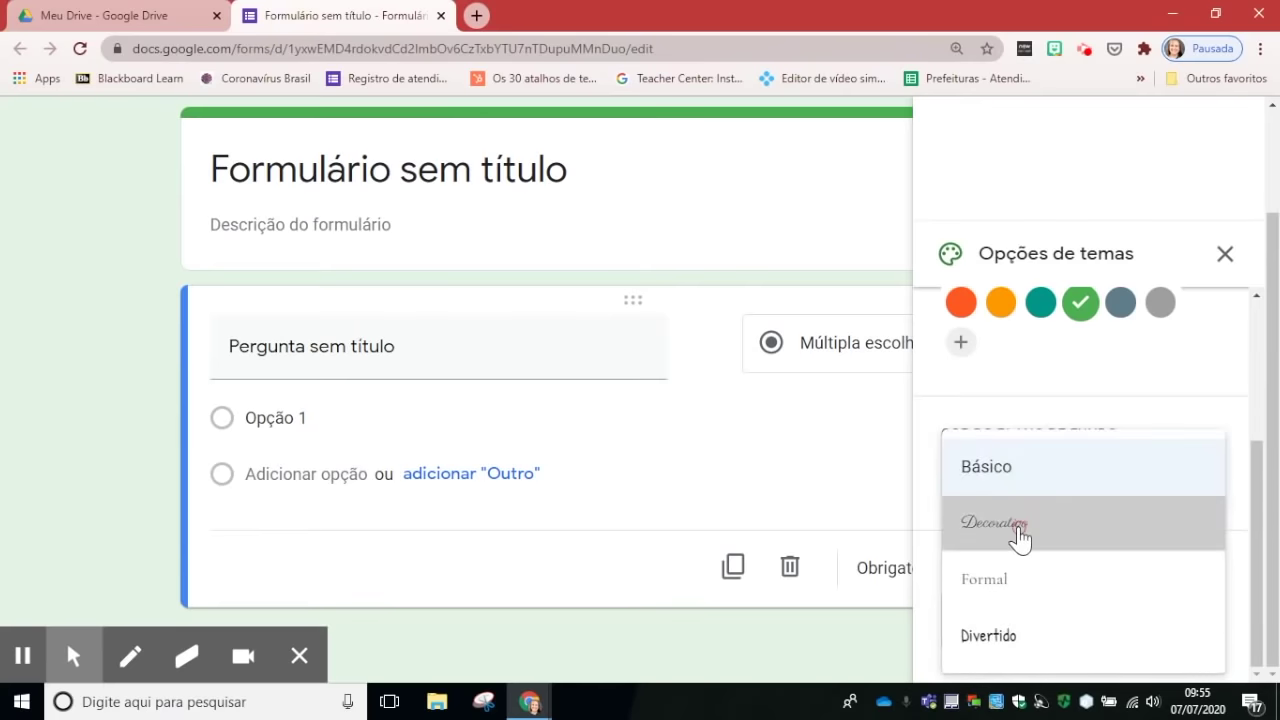
pyautogui.click(1020, 538)
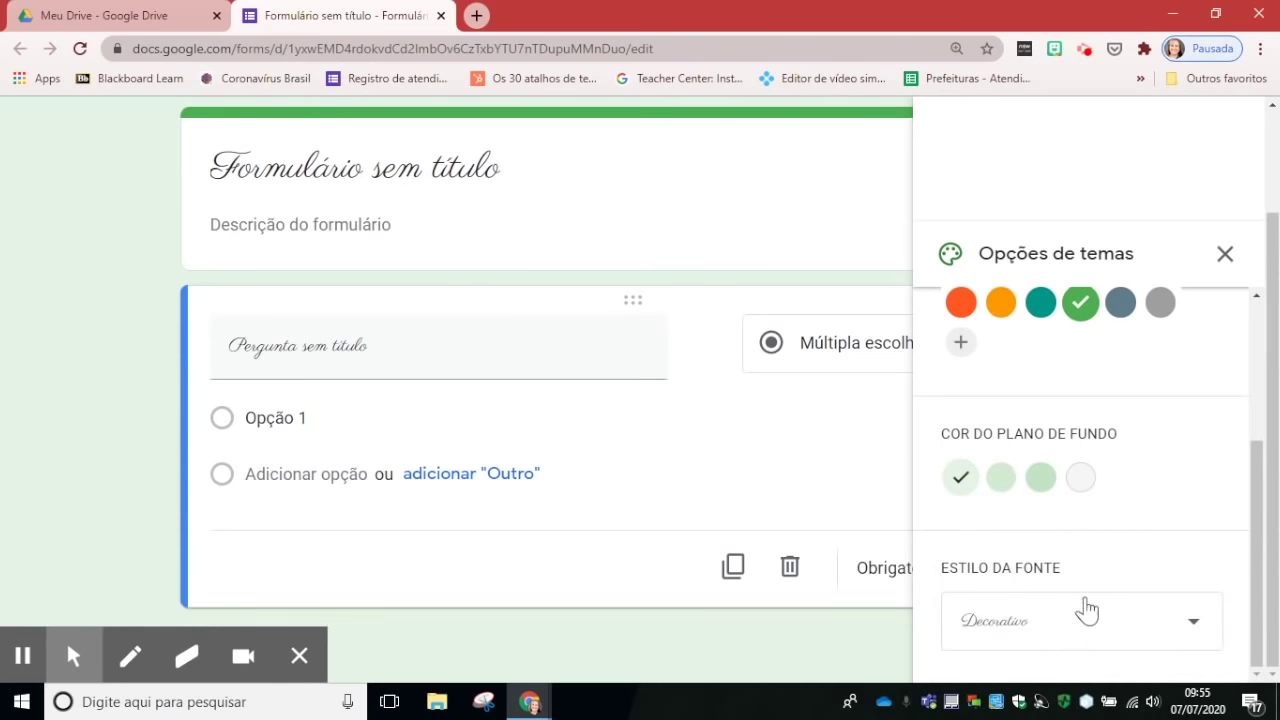
pyautogui.click(1257, 554)
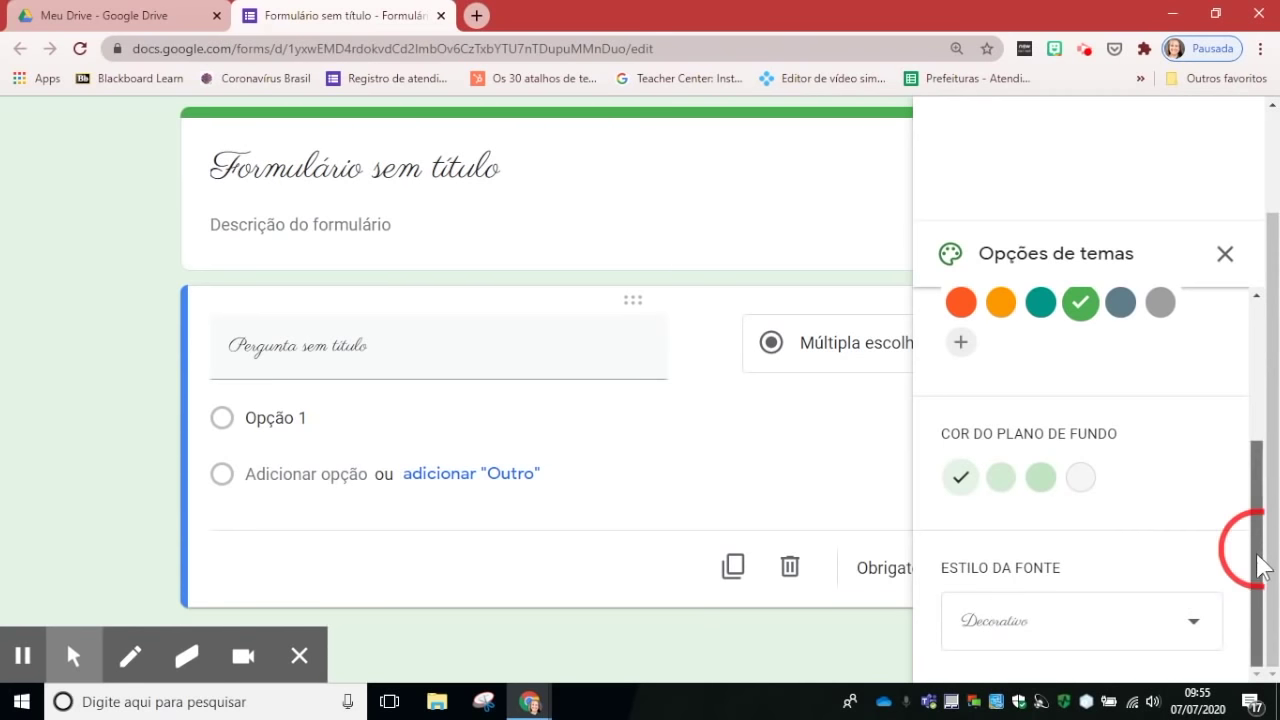
pyautogui.click(1180, 630)
pyautogui.click(1000, 632)
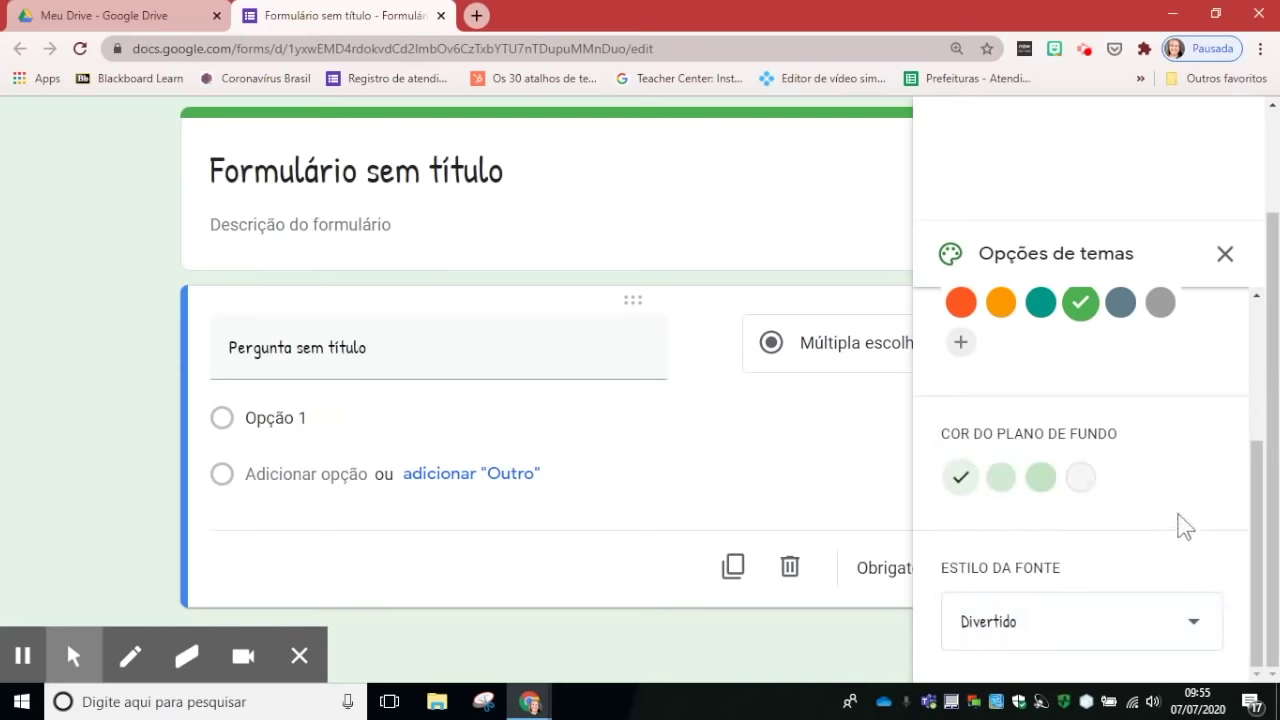
pyautogui.scroll(3, 1175, 440)
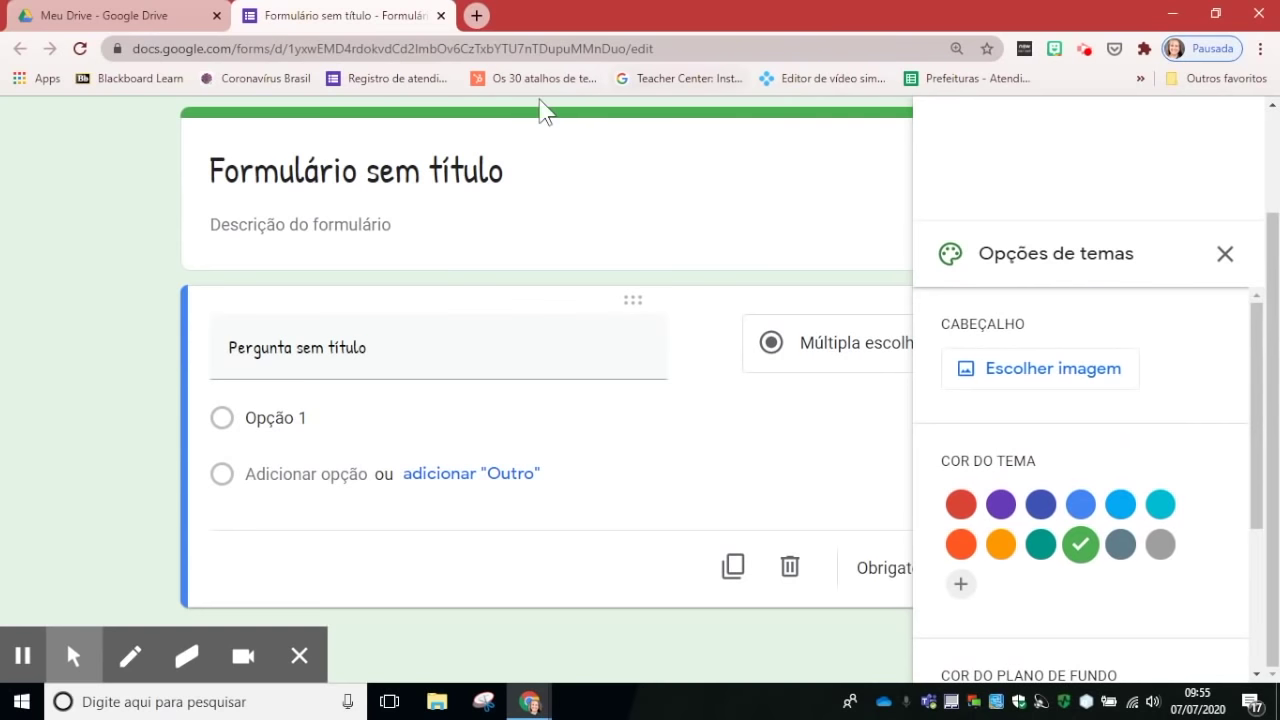
pyautogui.scroll(2, 1183, 375)
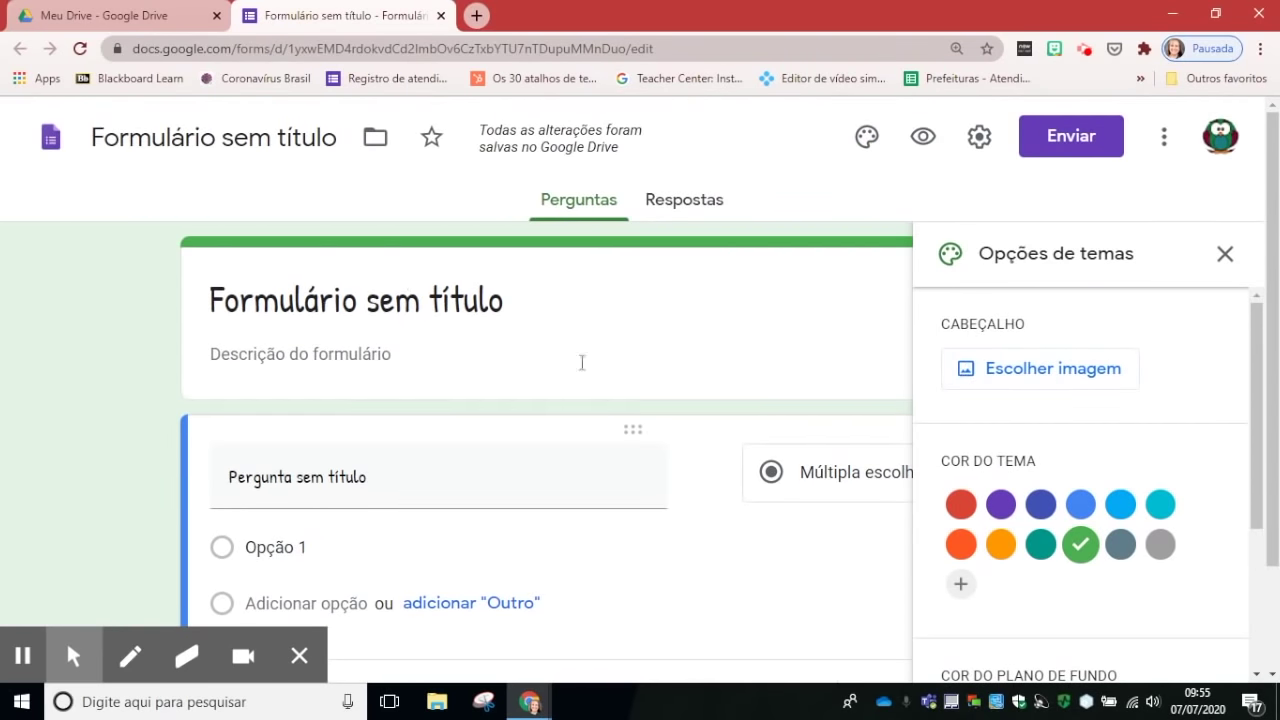
# Step: Browse the gallery of header images for the form
pyautogui.click(1018, 380)
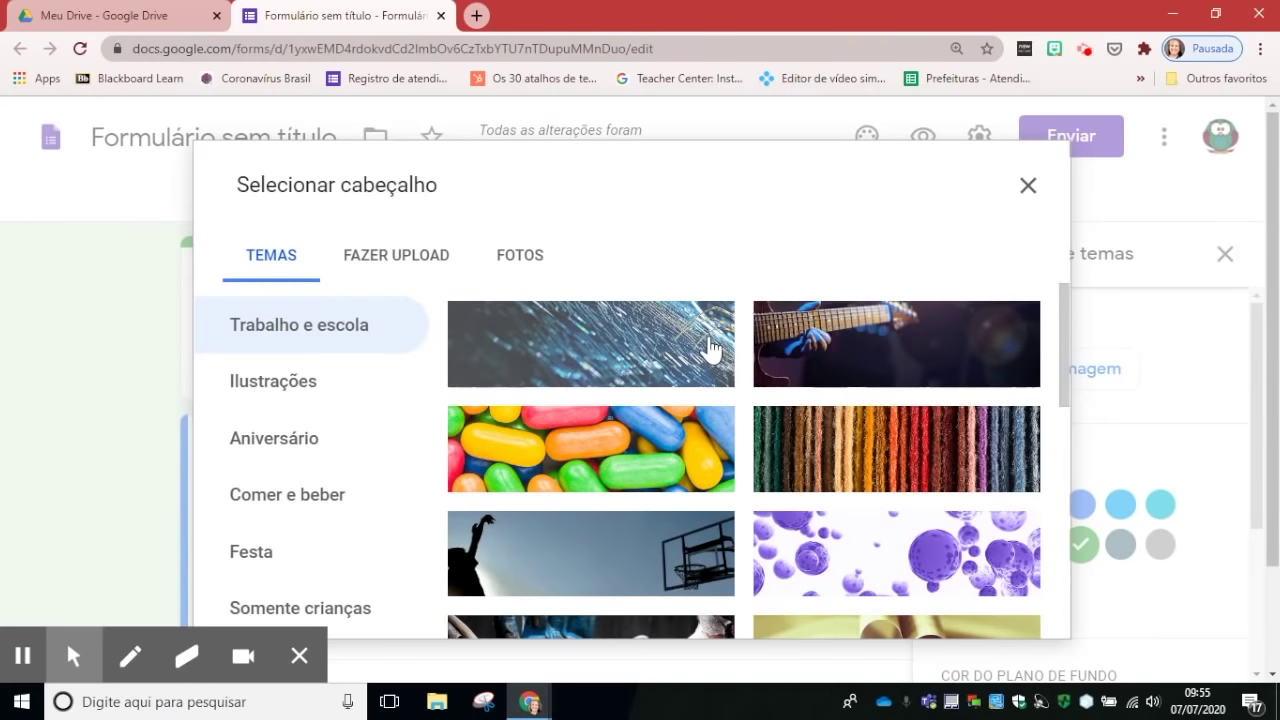
pyautogui.scroll(-3, 840, 314)
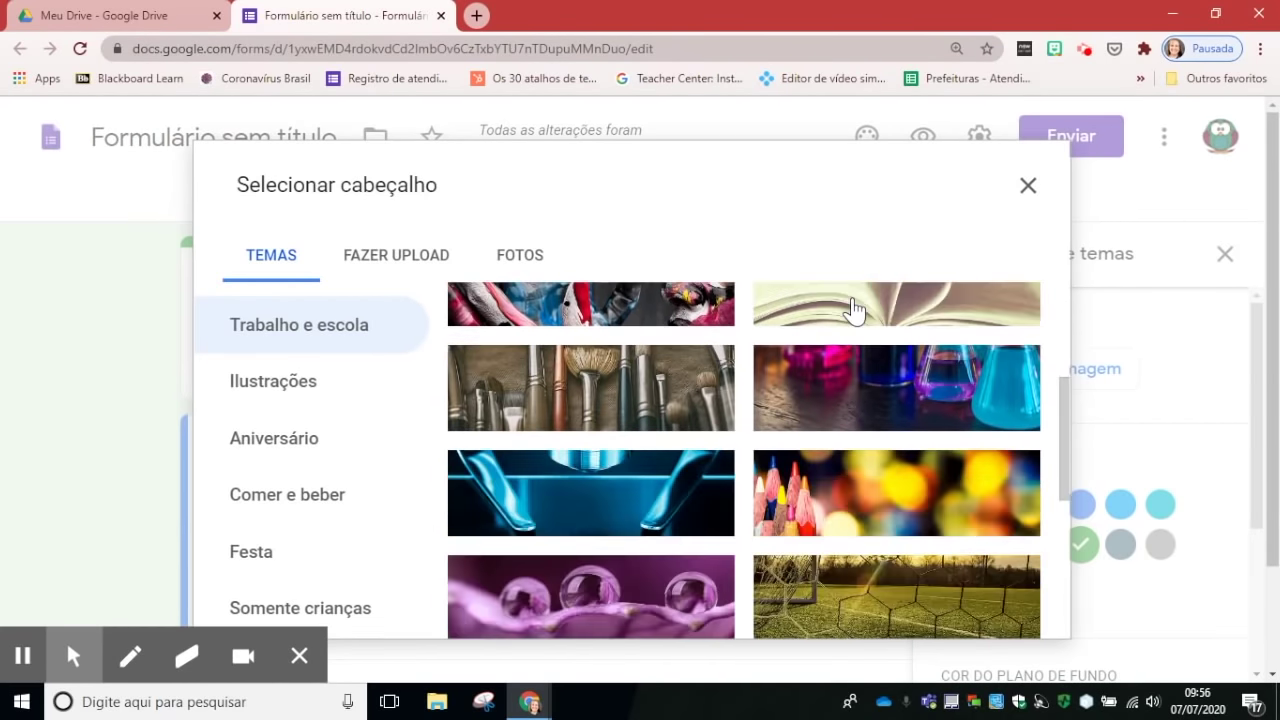
pyautogui.scroll(-1, 880, 342)
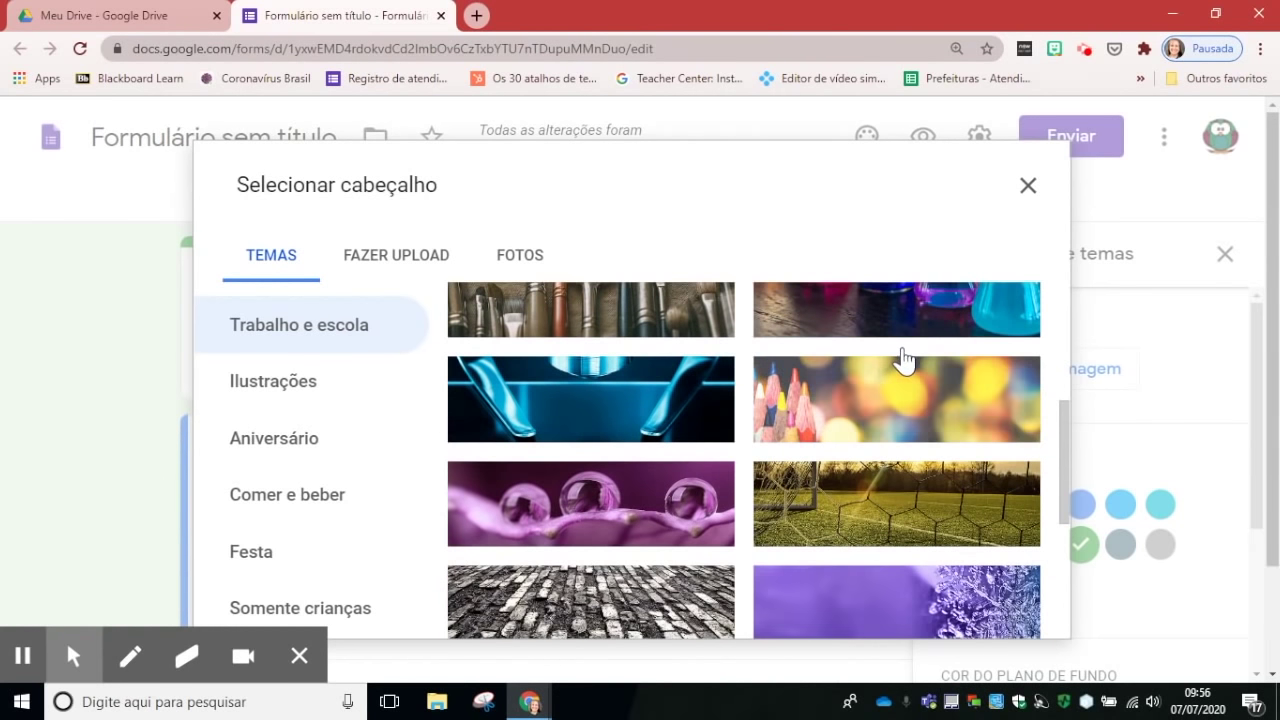
pyautogui.scroll(-1, 903, 360)
pyautogui.scroll(-1, 903, 352)
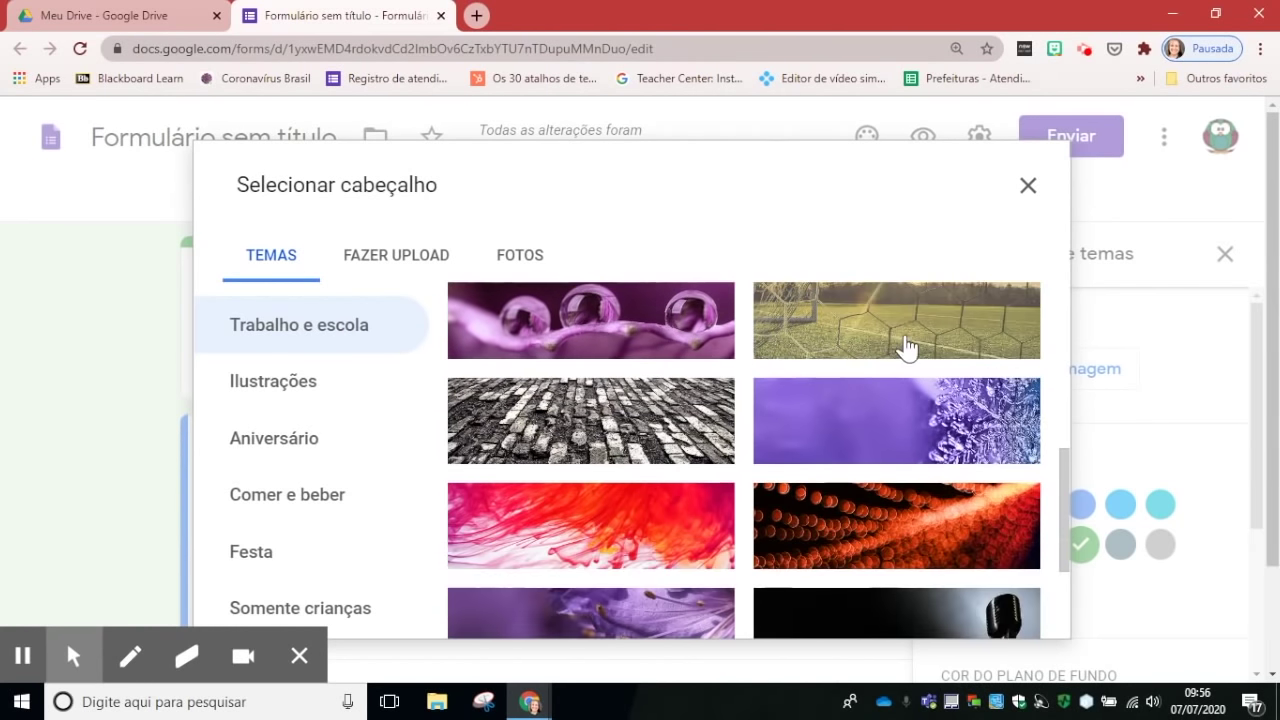
pyautogui.scroll(-2, 900, 355)
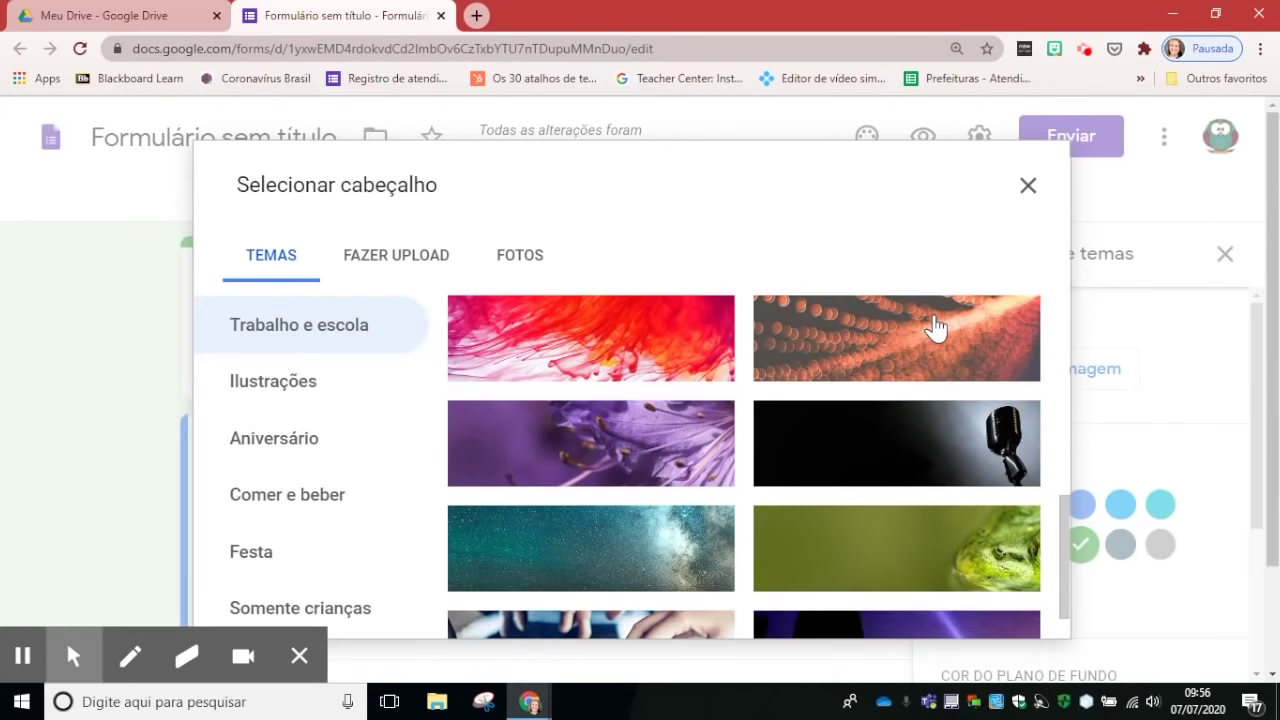
pyautogui.scroll(-2, 934, 329)
pyautogui.scroll(-2, 934, 322)
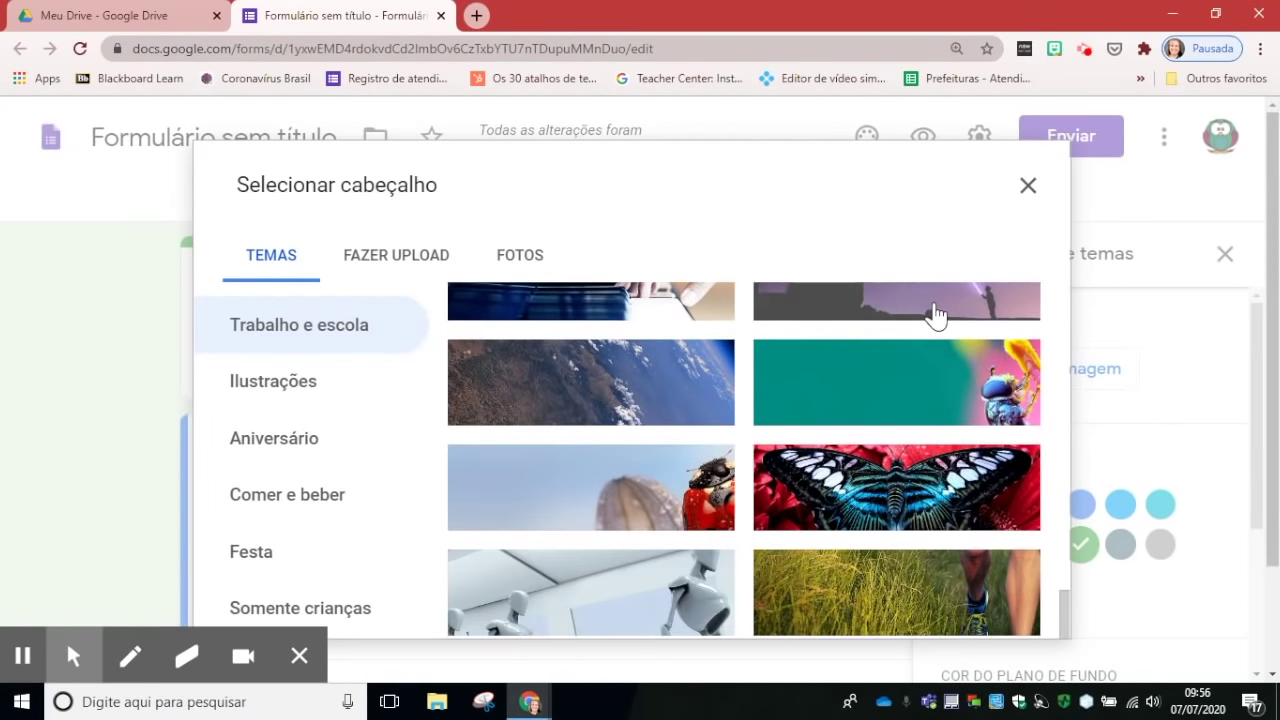
pyautogui.scroll(-2, 934, 314)
pyautogui.scroll(-1, 932, 310)
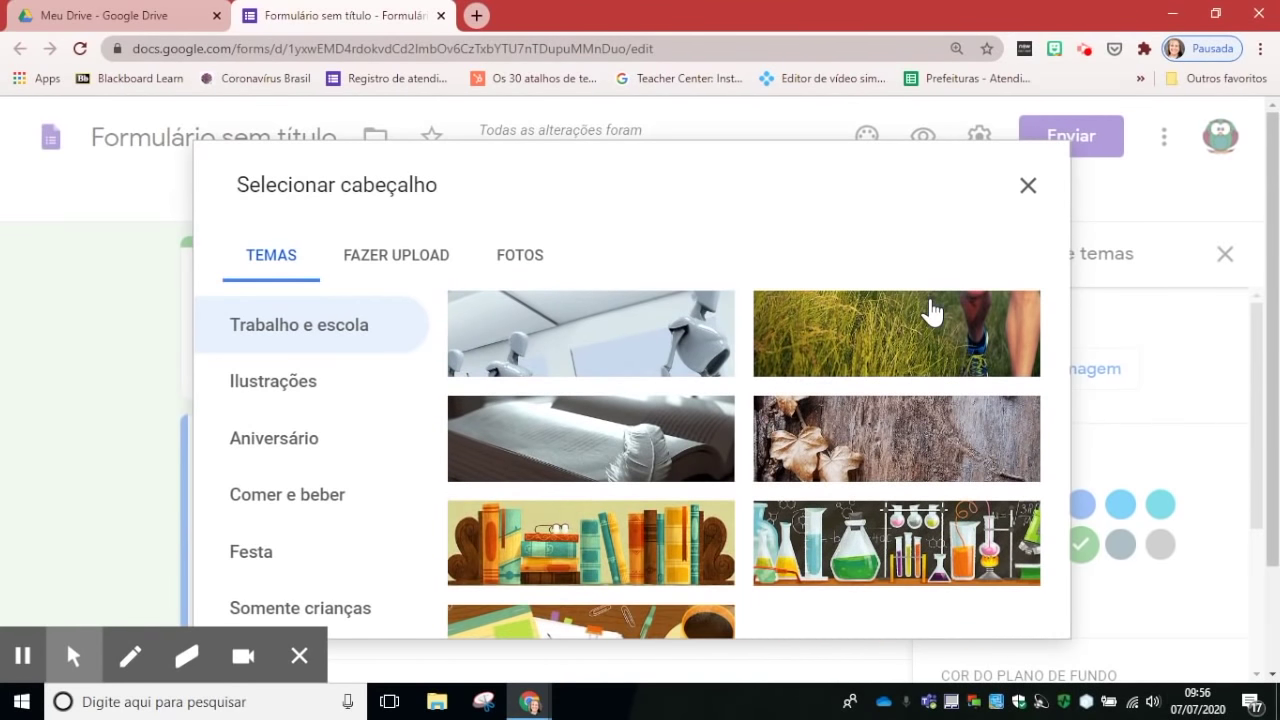
pyautogui.scroll(-1, 930, 302)
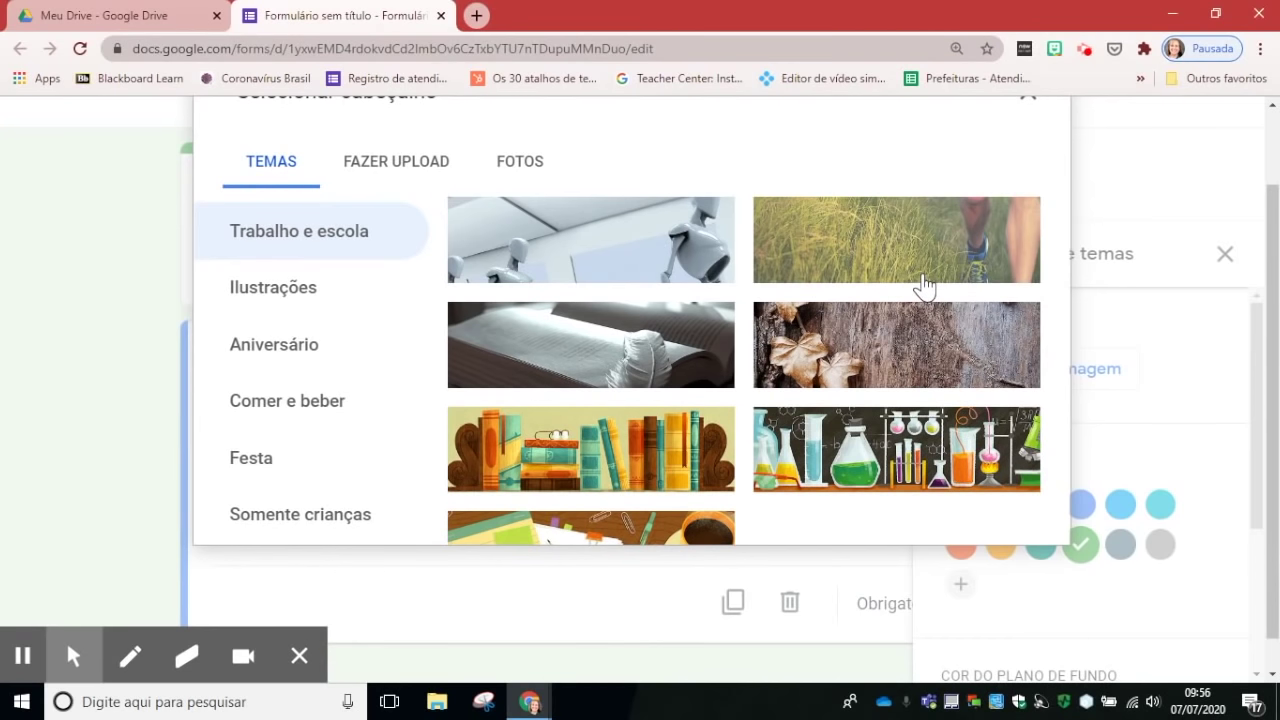
pyautogui.scroll(-10, 914, 292)
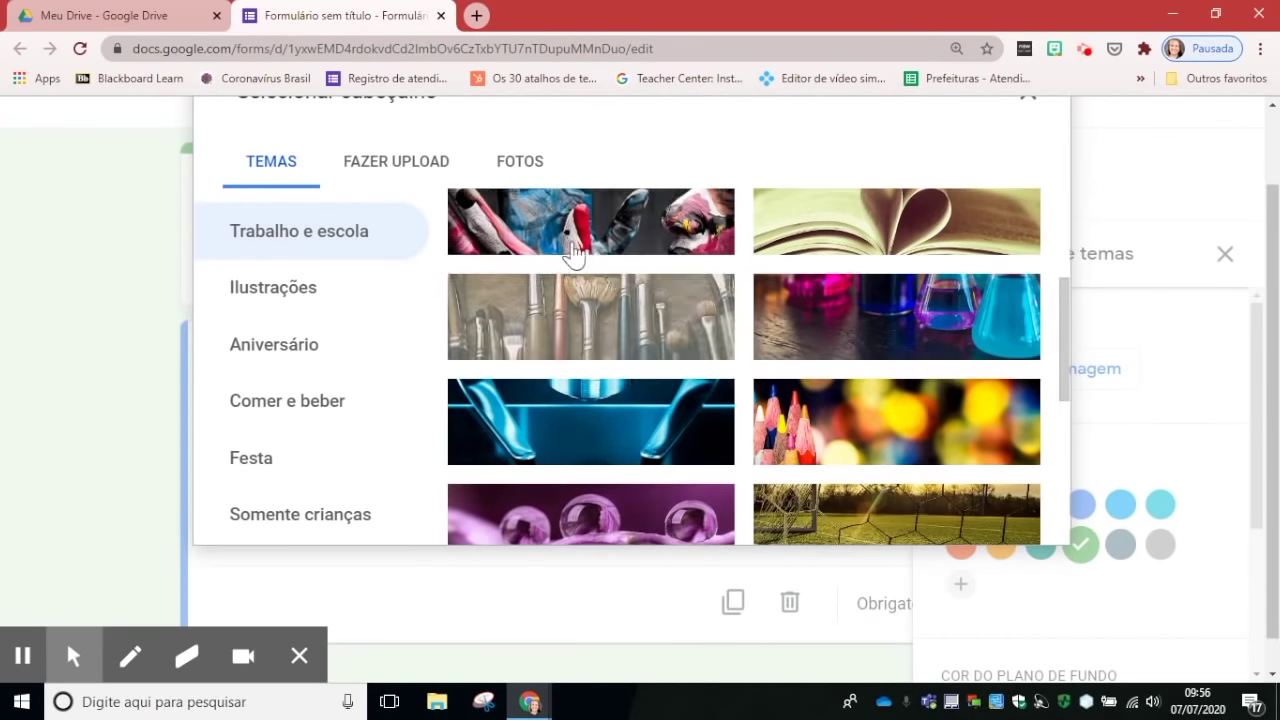
# Step: Upload the bottle image as the header and adjust its crop to fit
pyautogui.click(405, 170)
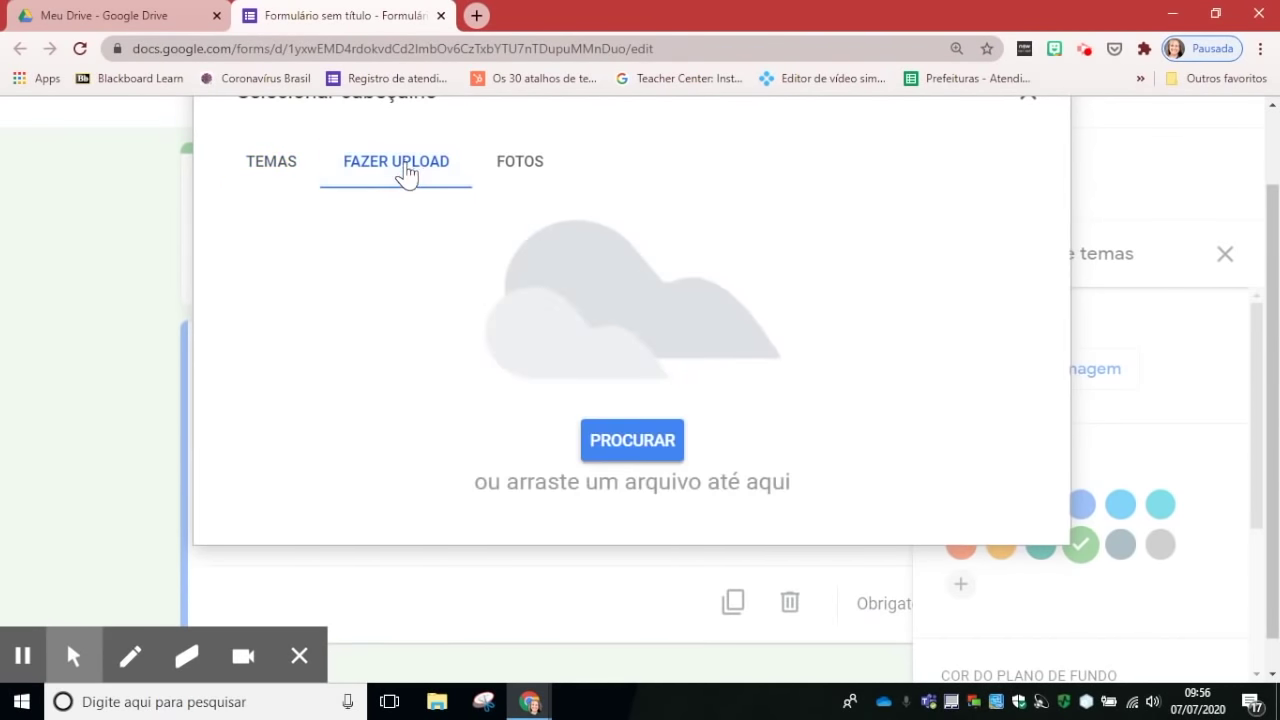
pyautogui.click(622, 440)
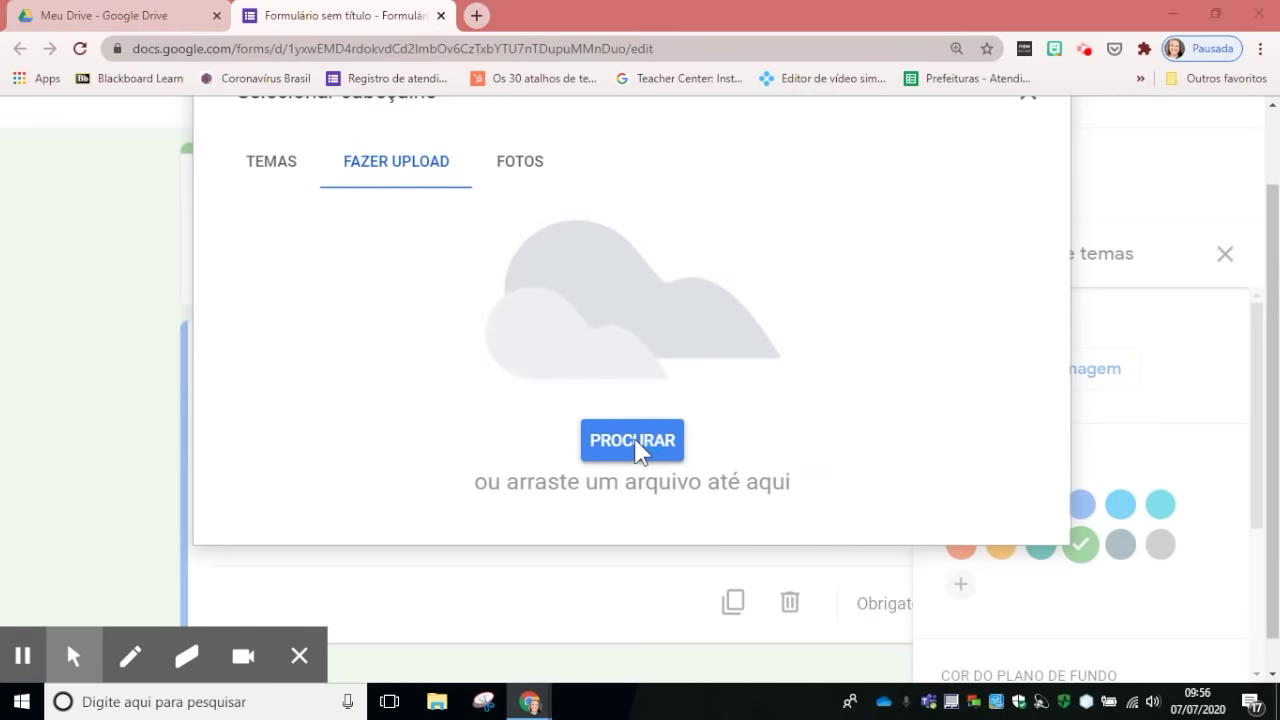
pyautogui.click(458, 177)
pyautogui.click(808, 532)
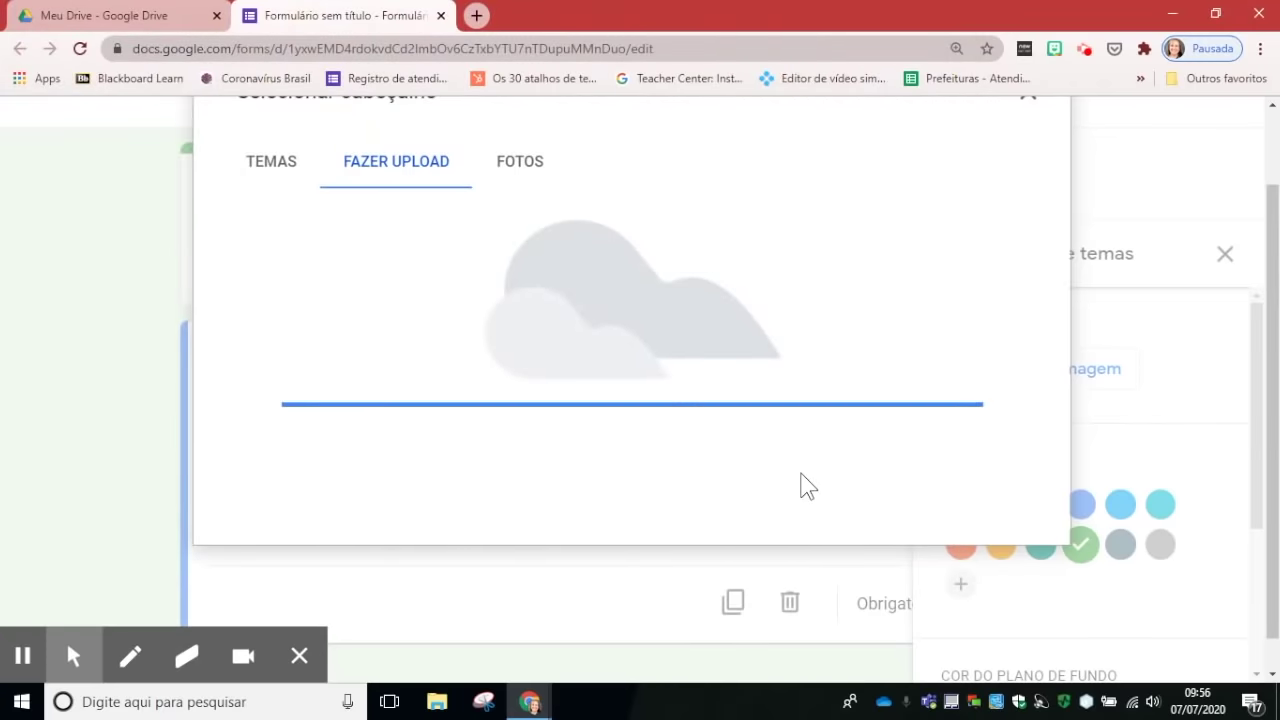
pyautogui.moveTo(792, 338); pyautogui.dragTo(786, 263)
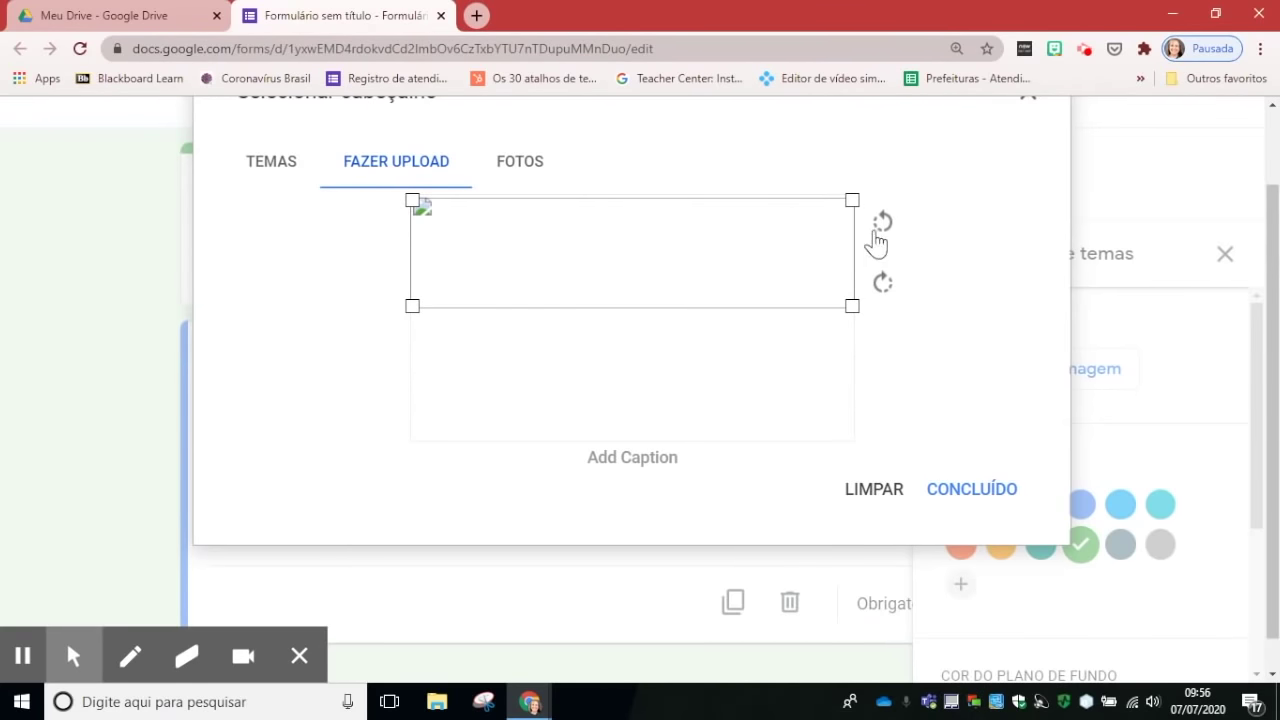
pyautogui.moveTo(494, 249); pyautogui.dragTo(496, 277)
pyautogui.moveTo(736, 295); pyautogui.dragTo(730, 276)
pyautogui.click(970, 490)
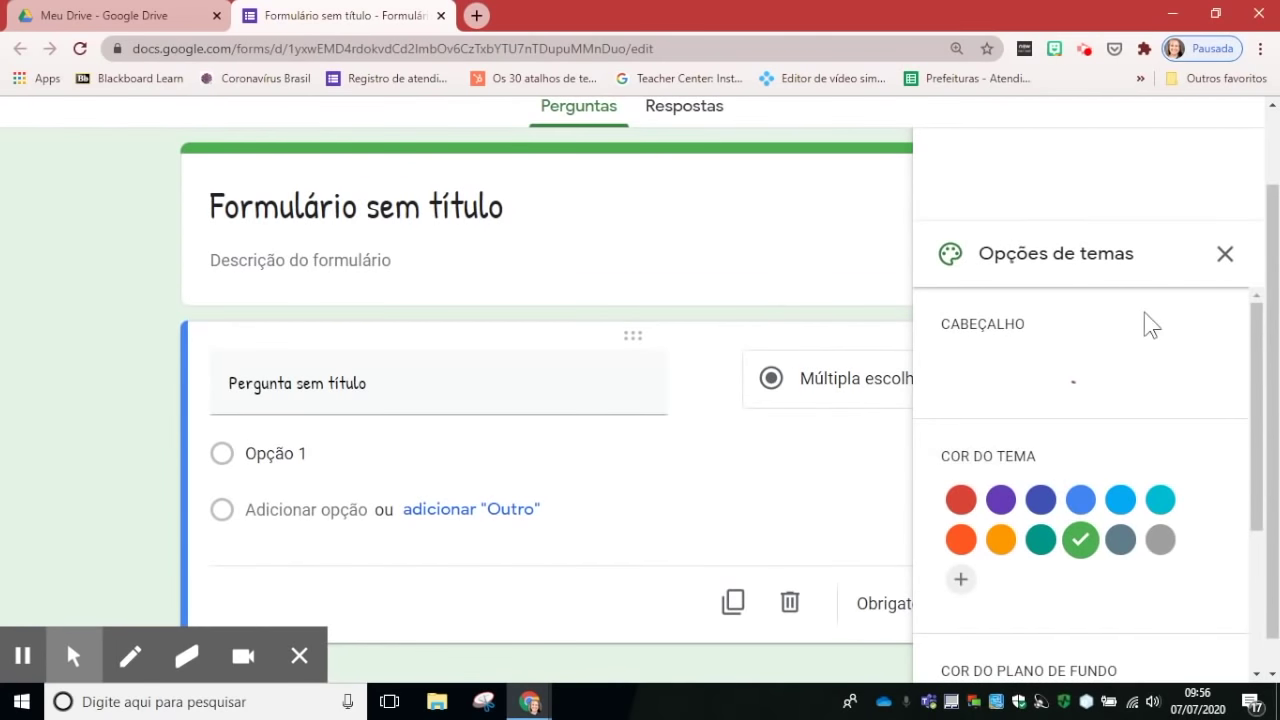
# Step: Close theme options and retitle the form 'RECICLAGEM DE LIXO'
pyautogui.click(1225, 253)
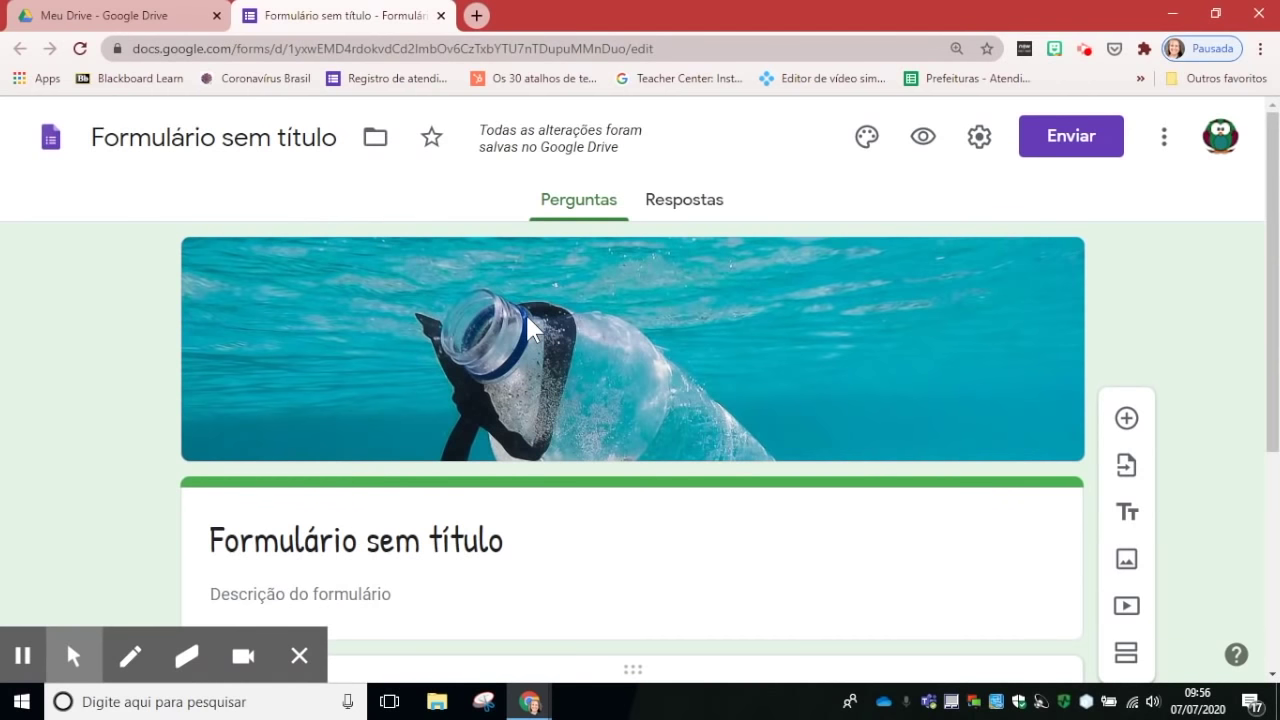
pyautogui.scroll(-3, 541, 304)
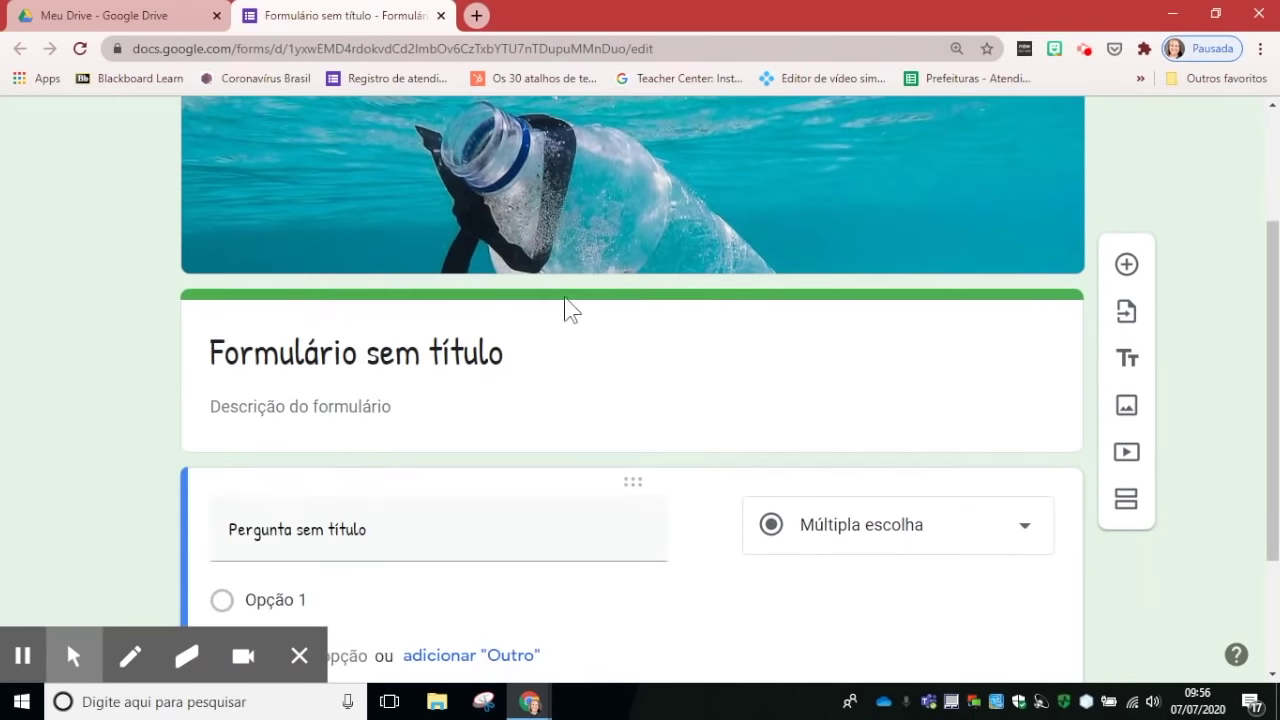
pyautogui.click(415, 358)
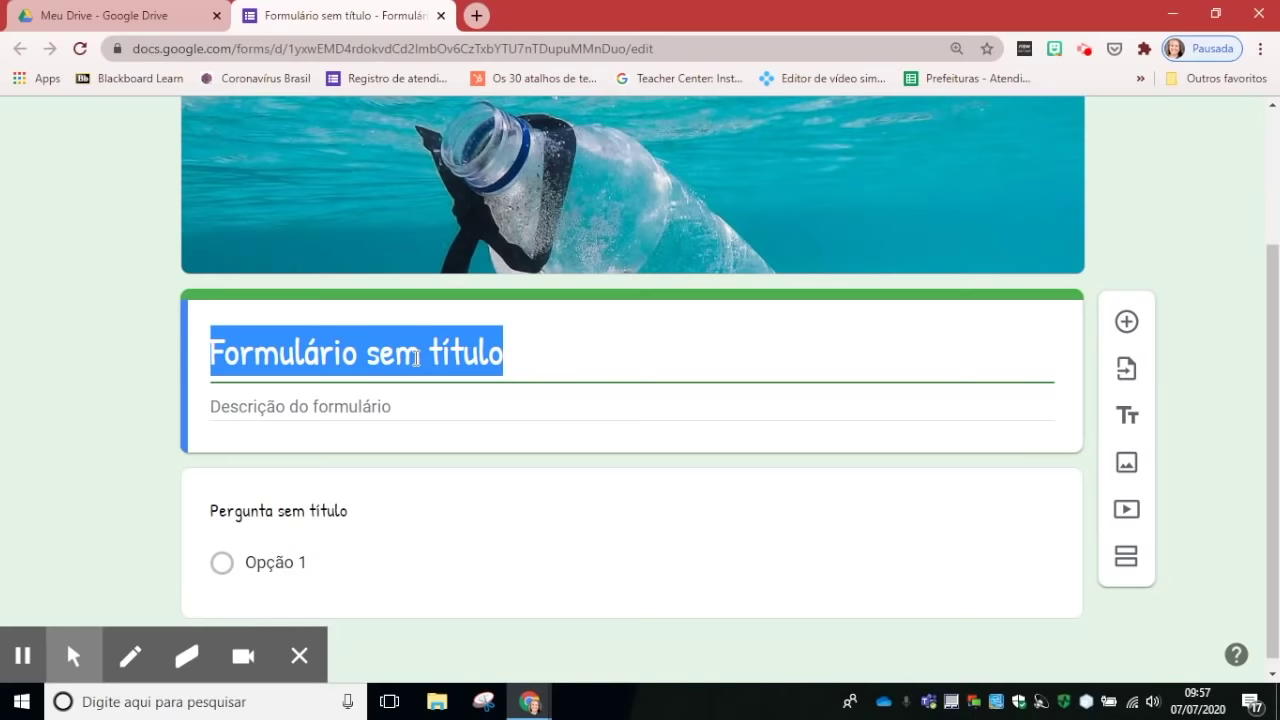
pyautogui.write('RECICLAGEM DE LI')
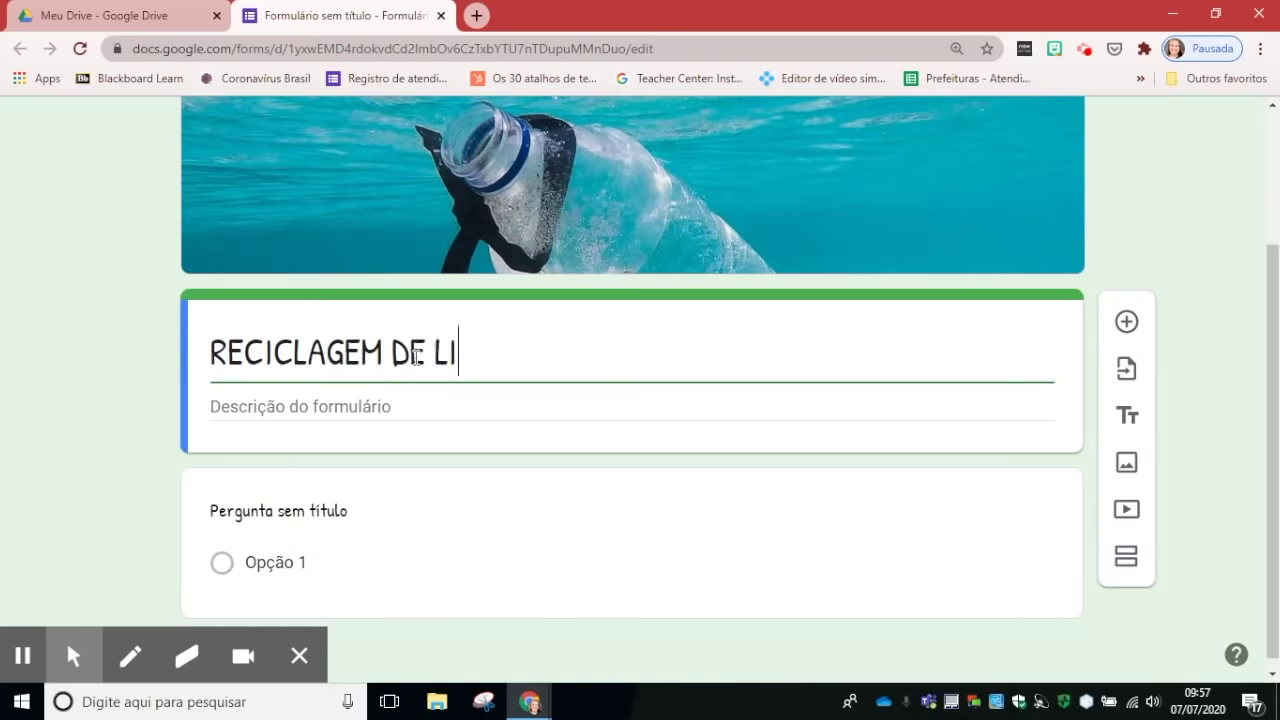
pyautogui.write('XO')
# Step: Enter the description 'Vamos responder este formulário para entender como nossa turma está reciclando o lido!'
pyautogui.click(369, 406)
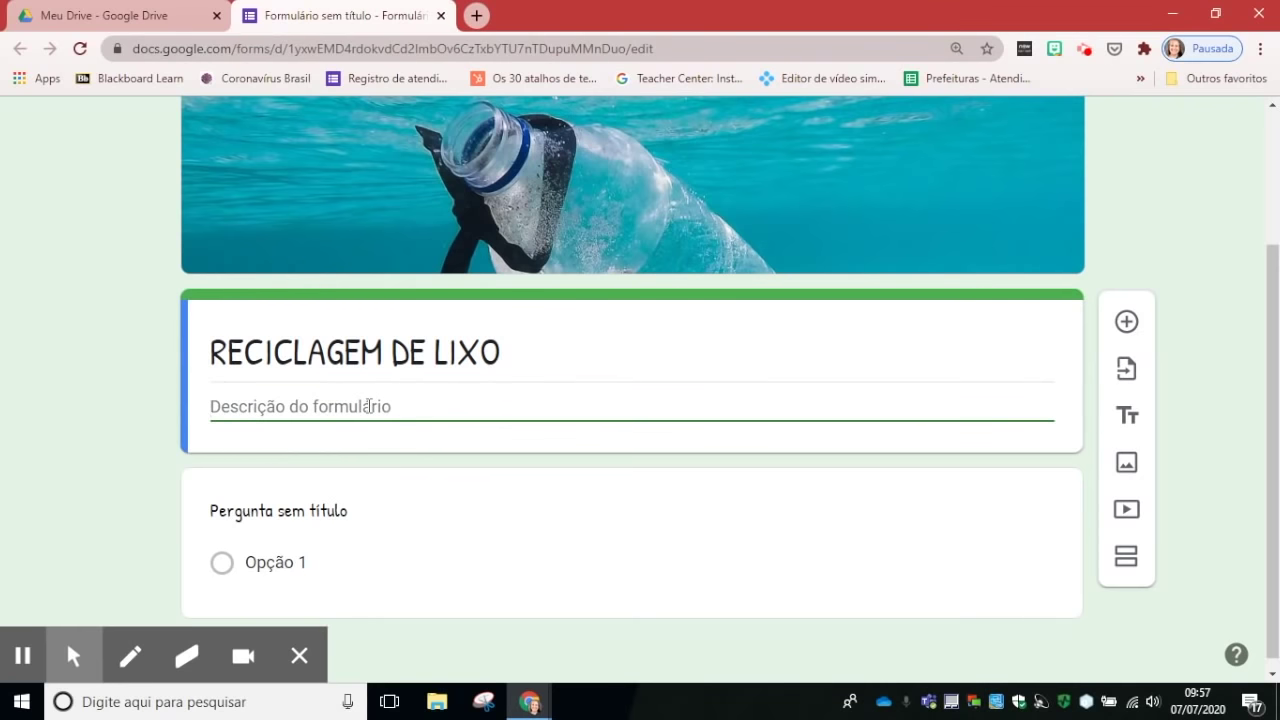
pyautogui.write('Vamos ')
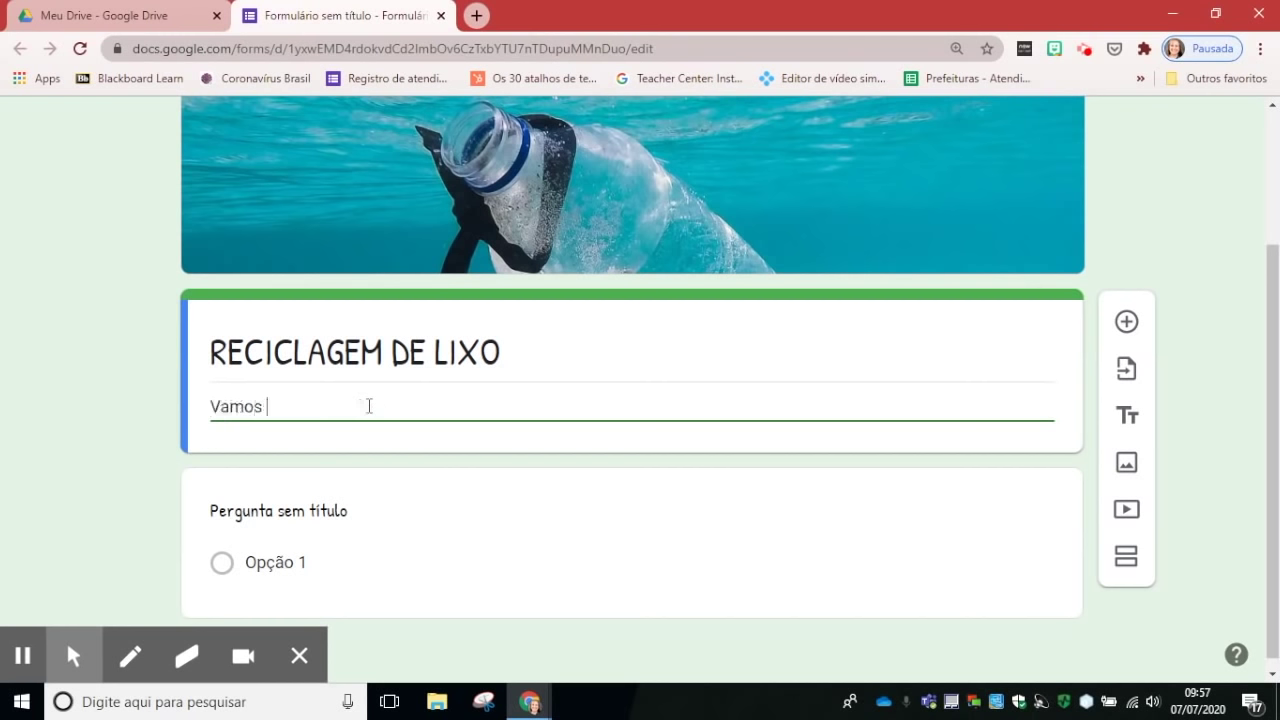
pyautogui.write('responder este formulário para ')
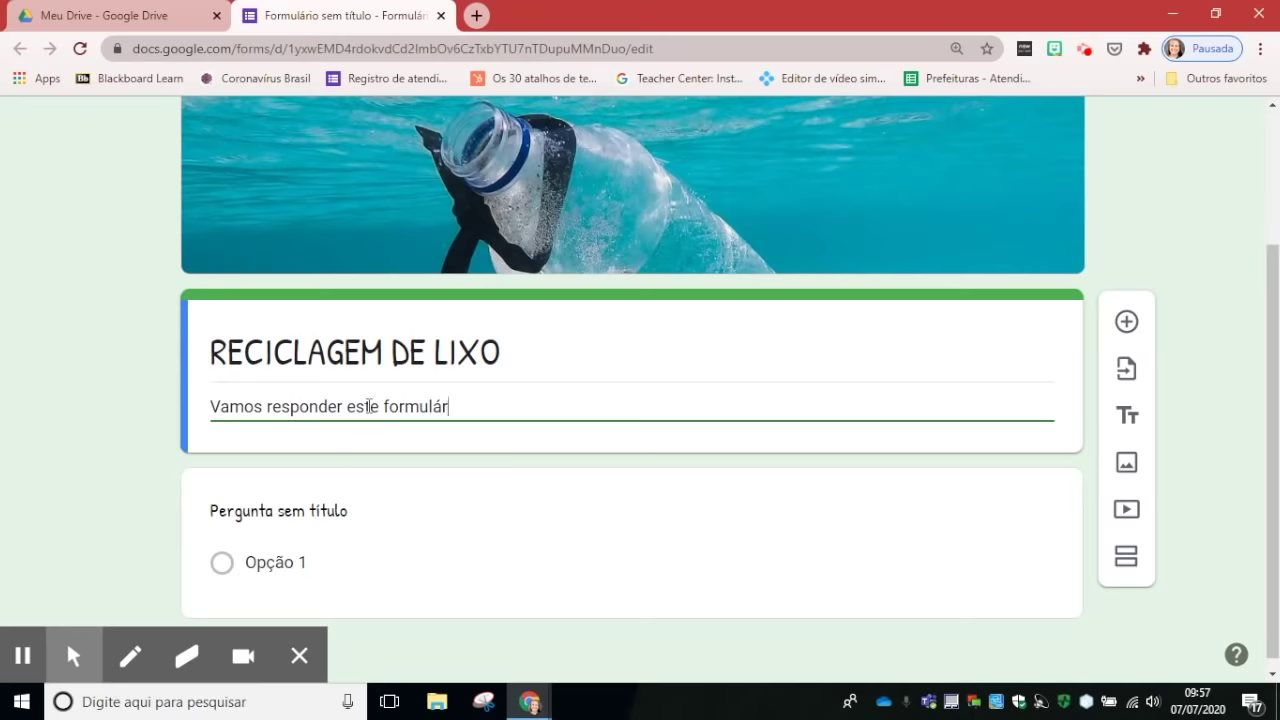
pyautogui.write('entender como nossa tu')
pyautogui.press('BackSpace')
pyautogui.write('turma está reciclando o lido!')
pyautogui.press('BackSpace')
pyautogui.write('xo!')
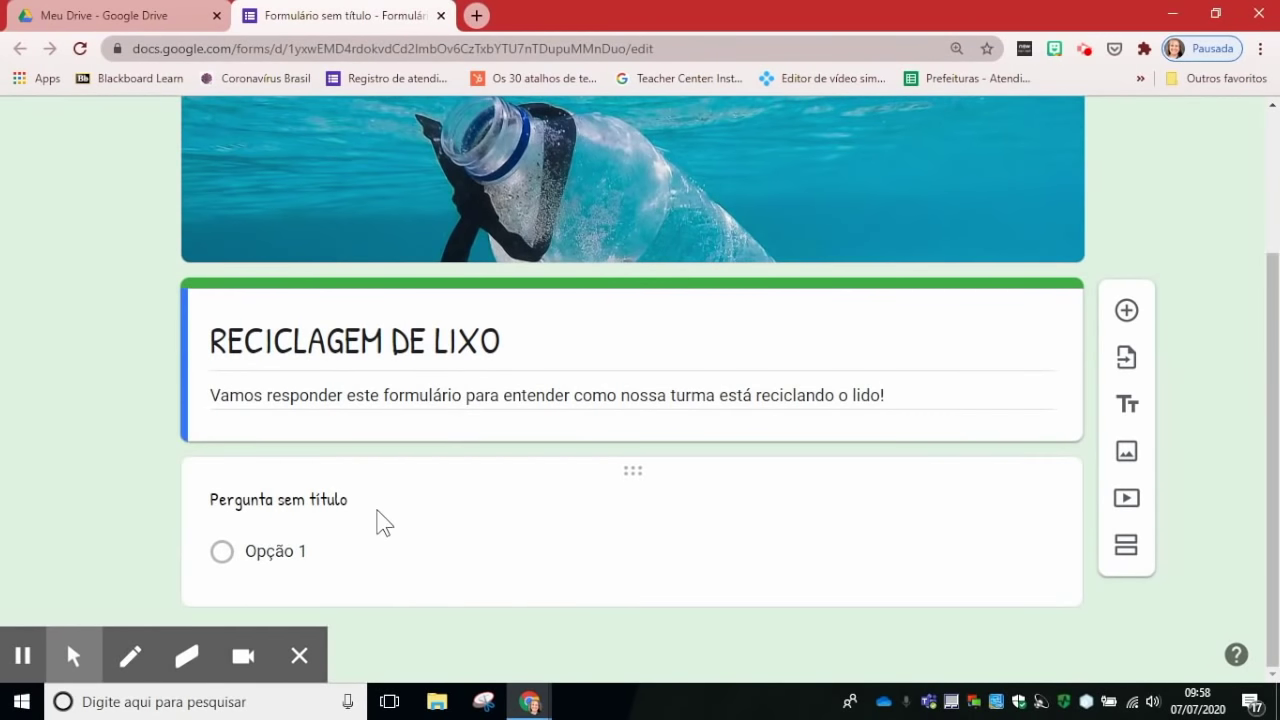
# Step: Make question one a required short answer 'Qual é o seu nome?', then add a question
pyautogui.click(320, 500)
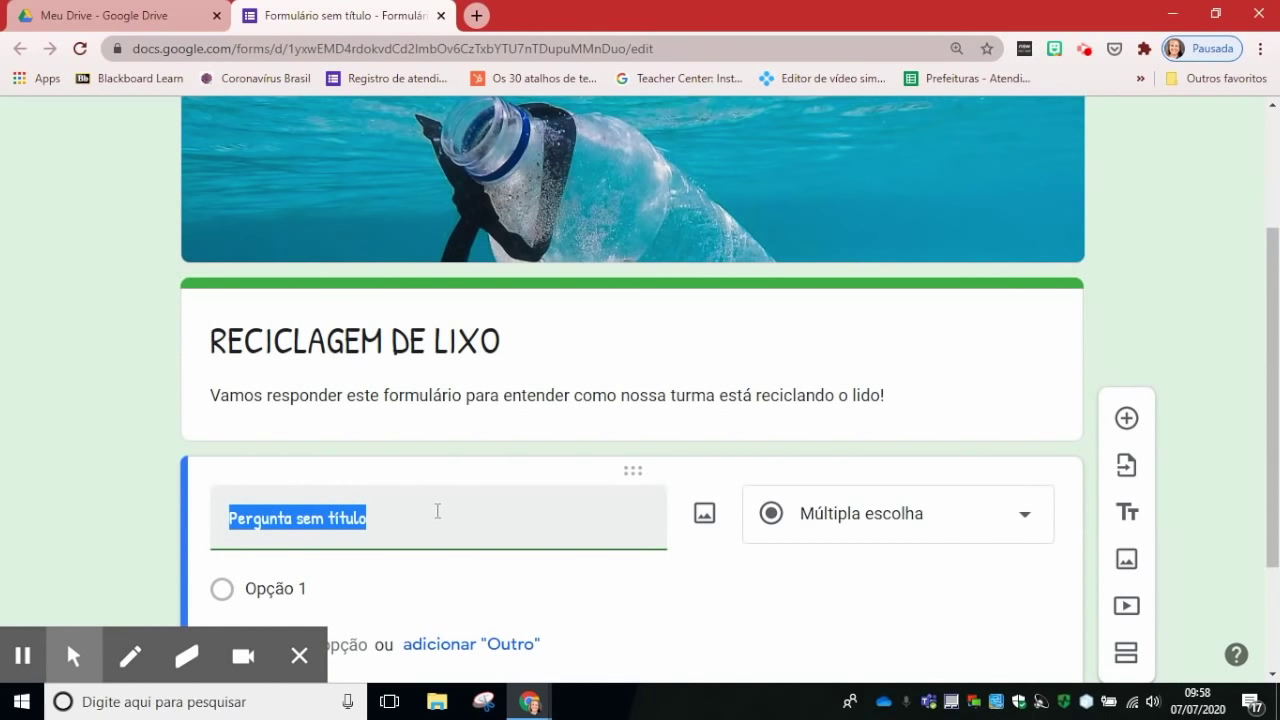
pyautogui.write('Qual é o seu nome?')
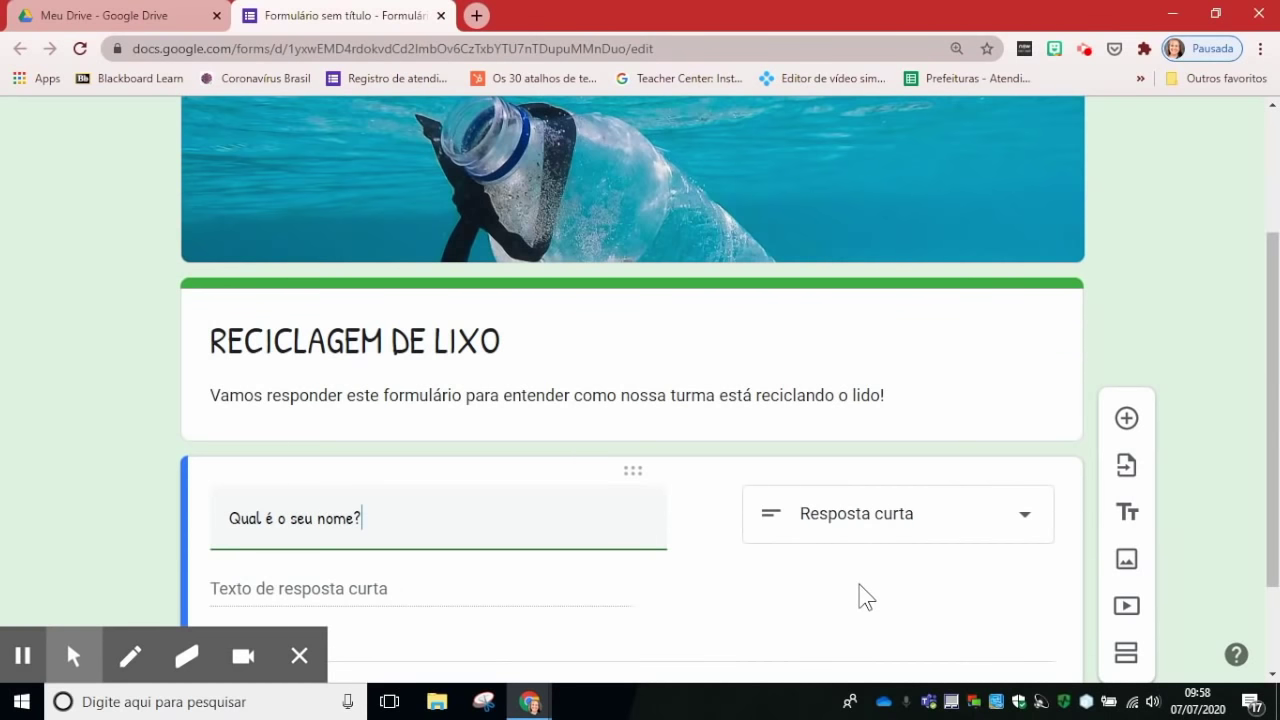
pyautogui.scroll(-1, 859, 584)
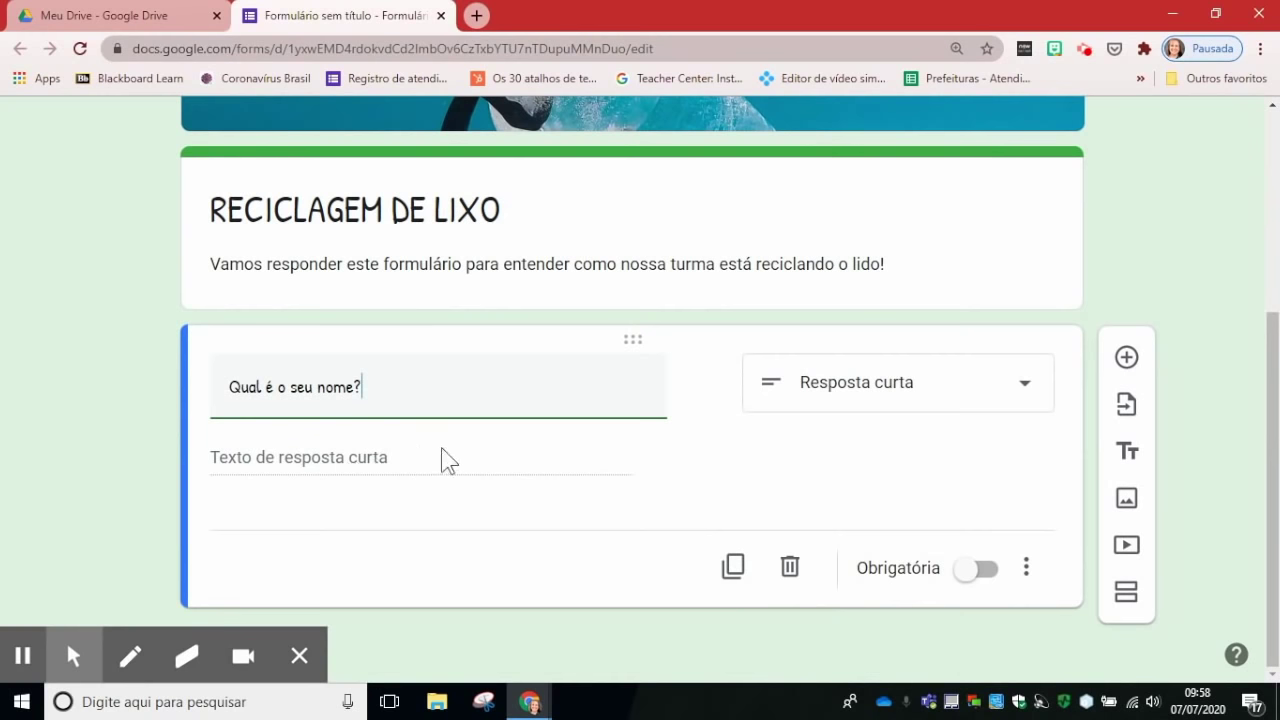
pyautogui.click(1033, 396)
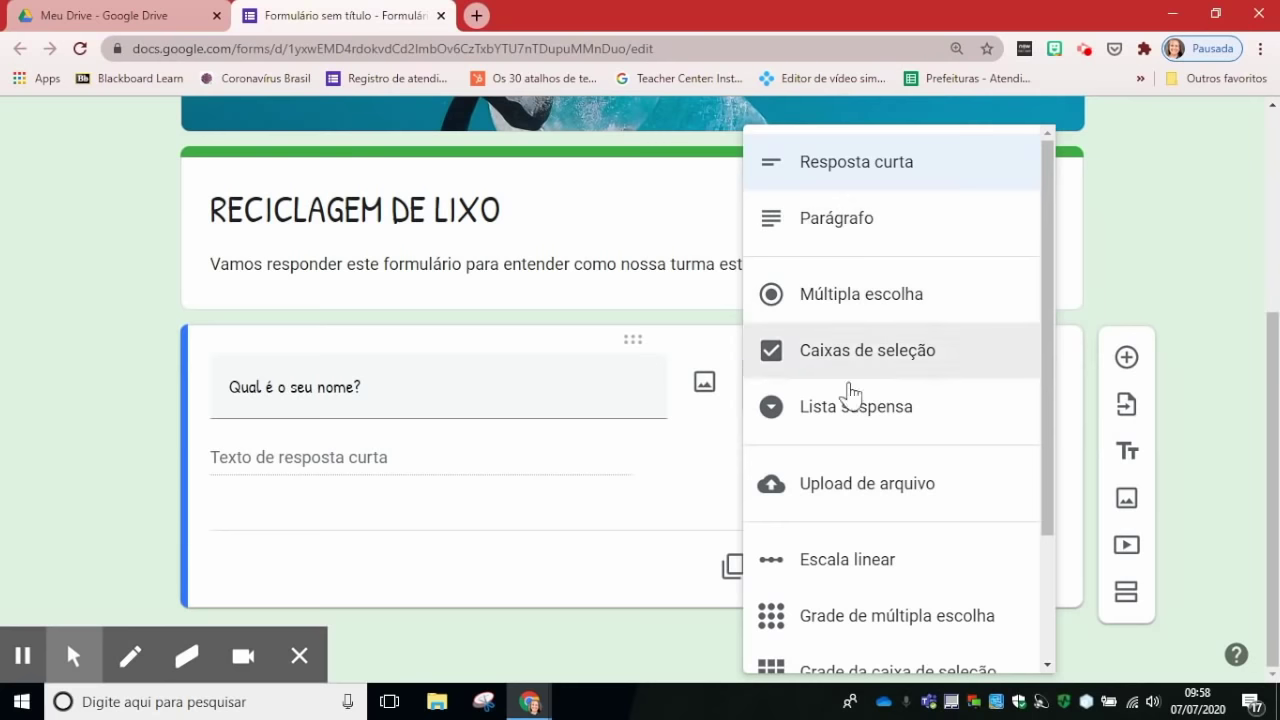
pyautogui.click(686, 503)
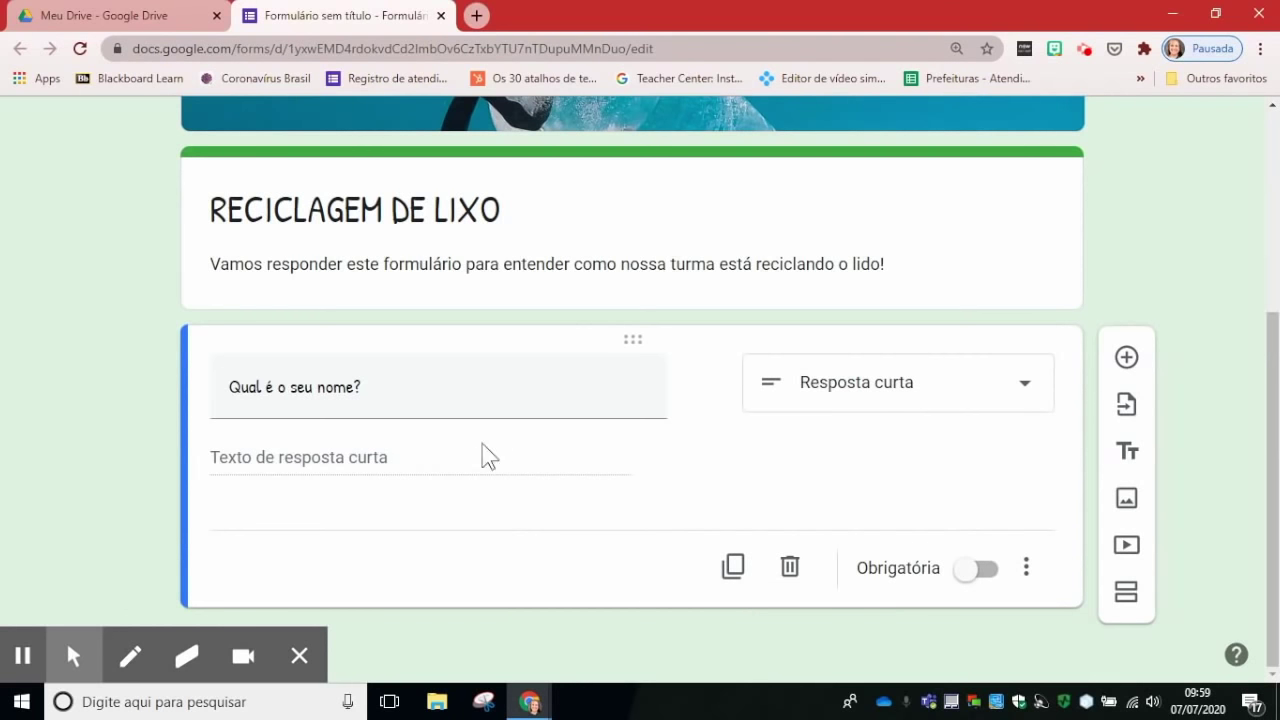
pyautogui.click(966, 575)
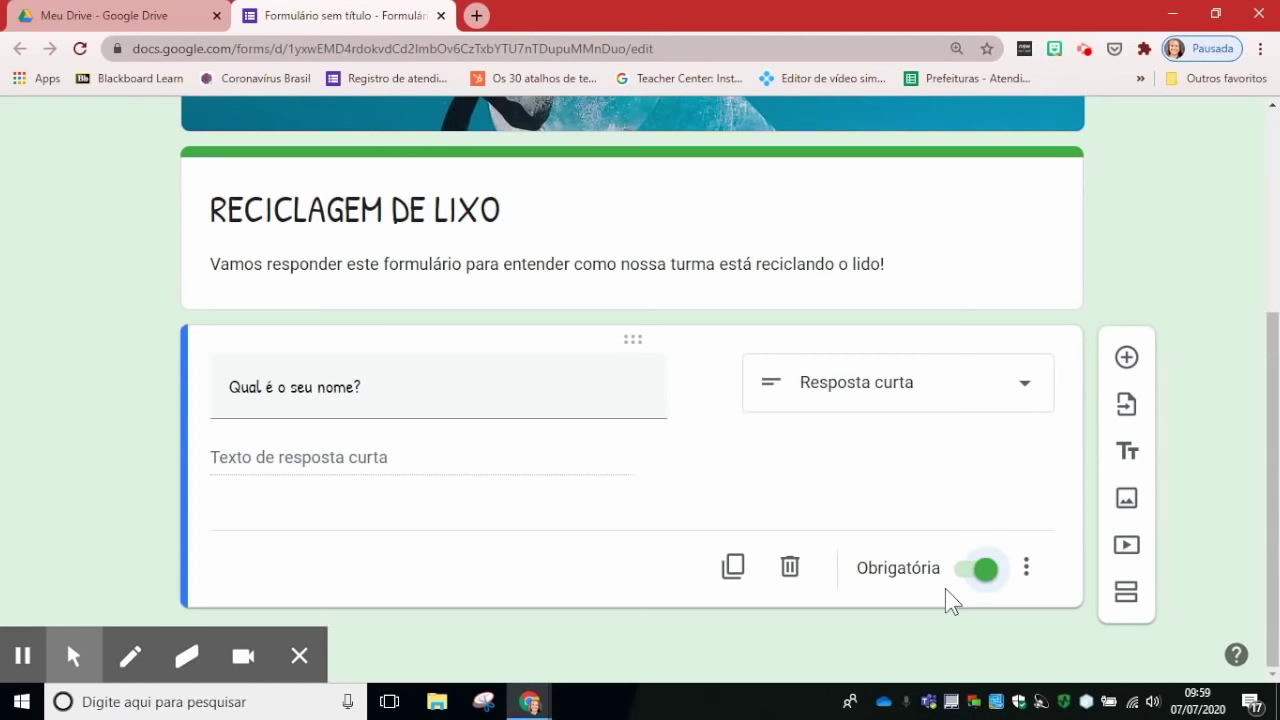
pyautogui.click(1128, 358)
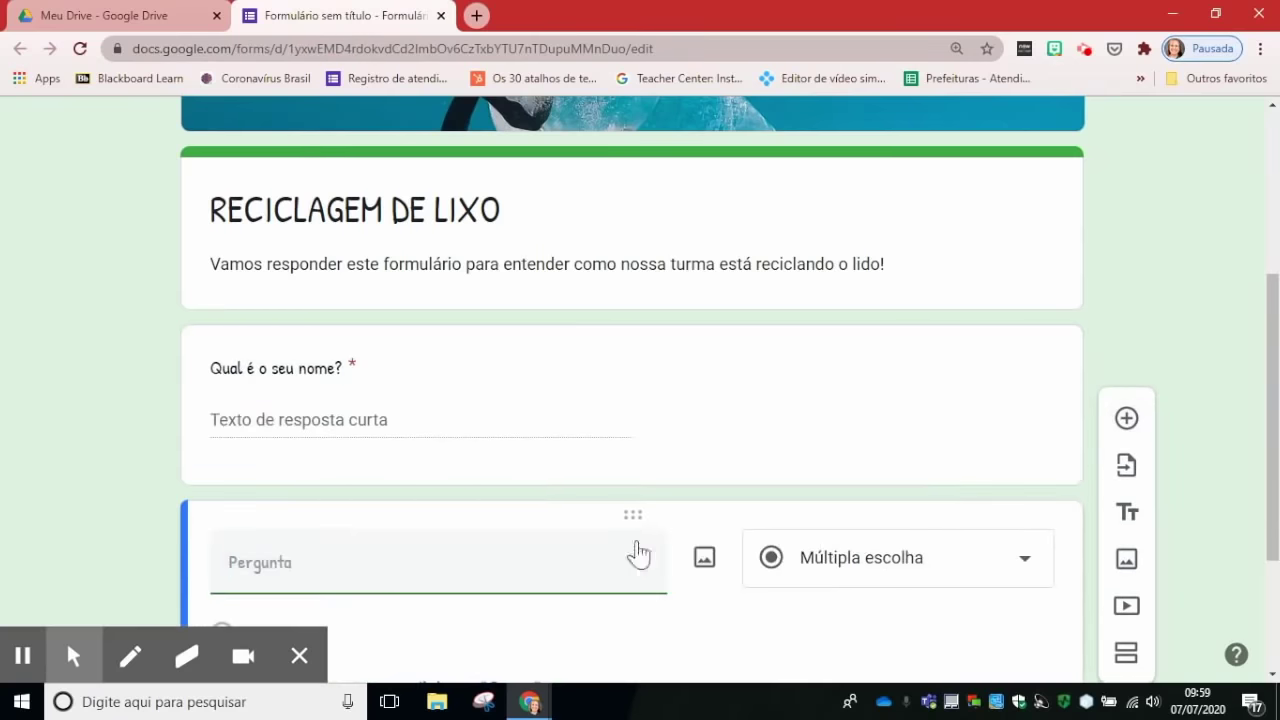
# Step: Add required short-answer question 'Qual é o seu bairro?' and insert another question below
pyautogui.scroll(-1, 551, 517)
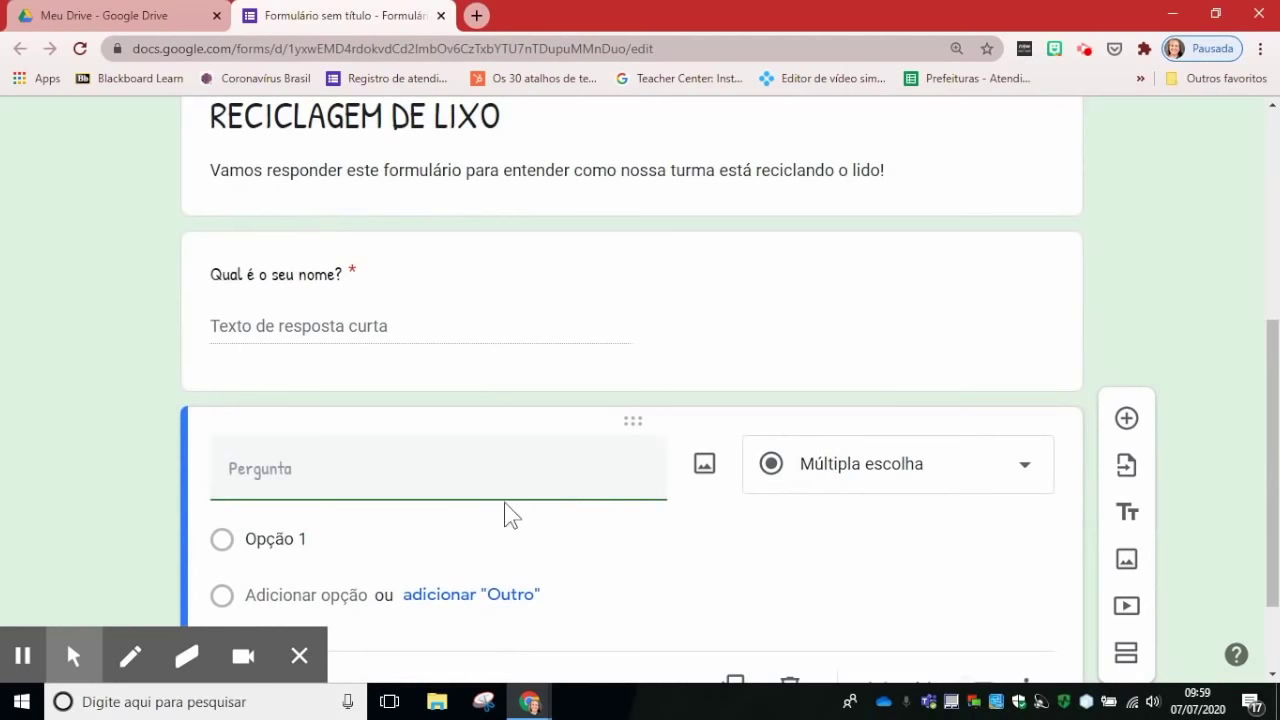
pyautogui.write('Qual')
pyautogui.write('Qual ')
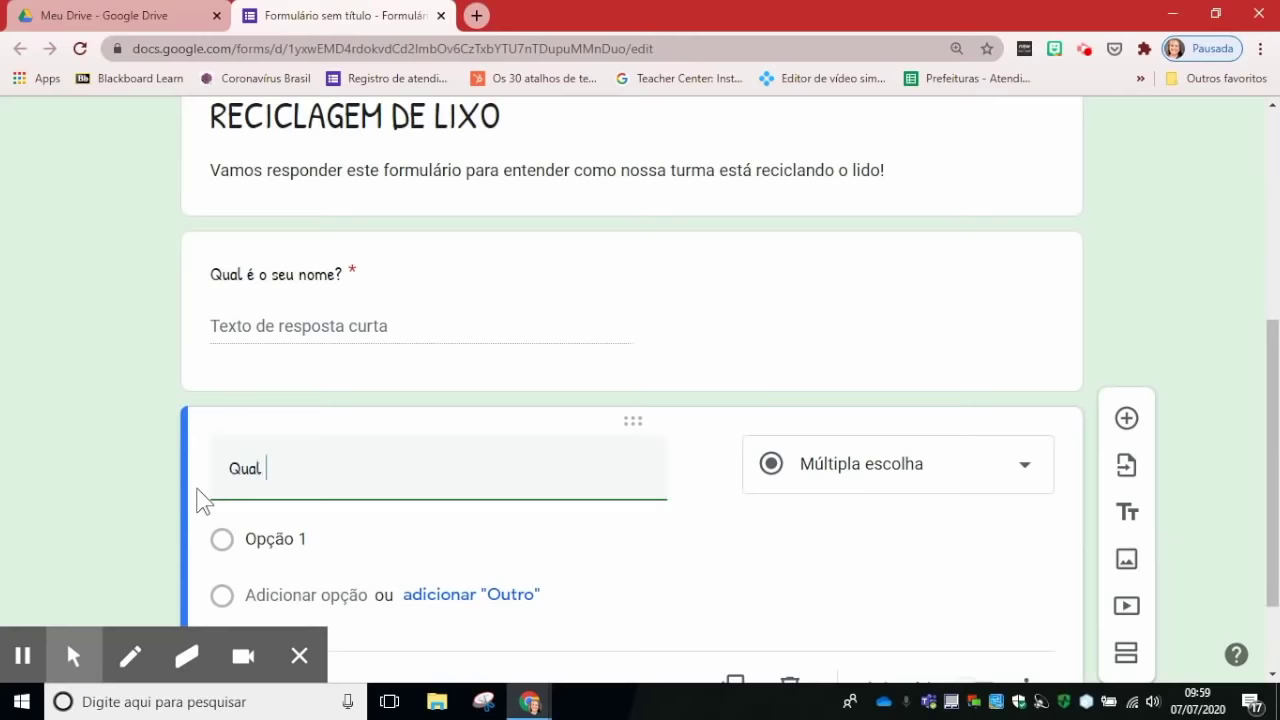
pyautogui.write('é o seu bairr')
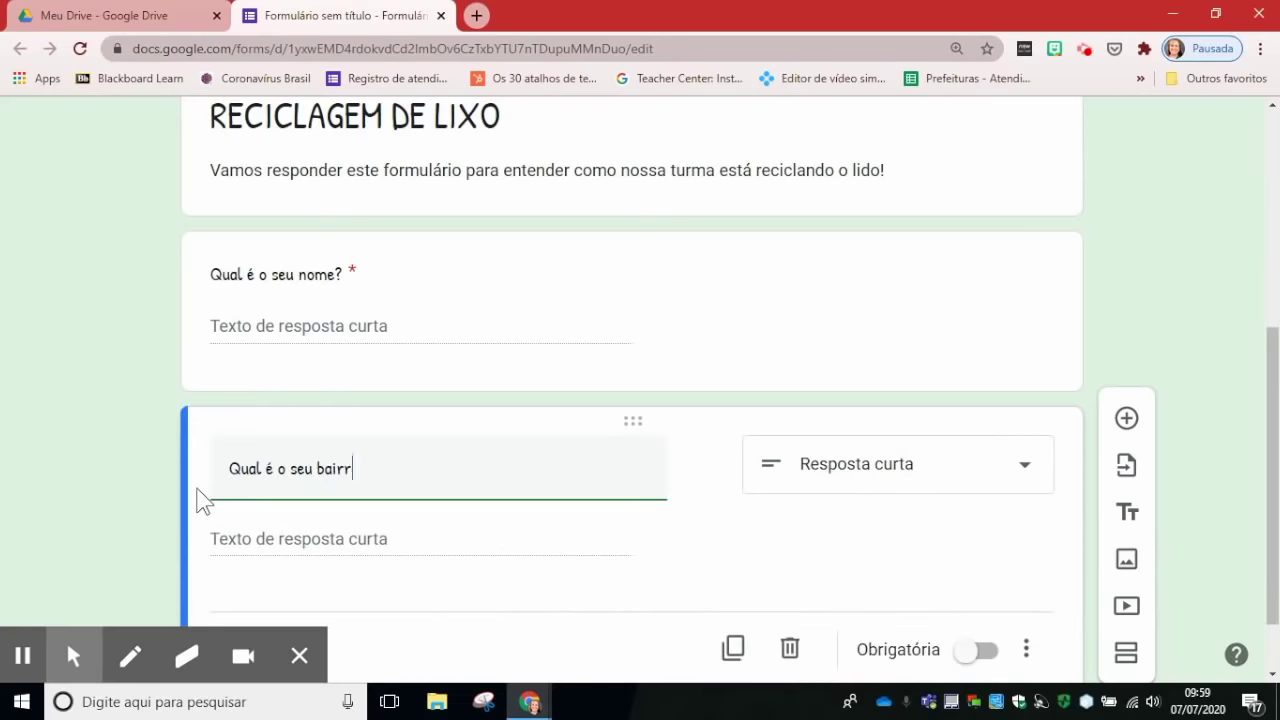
pyautogui.write('o?')
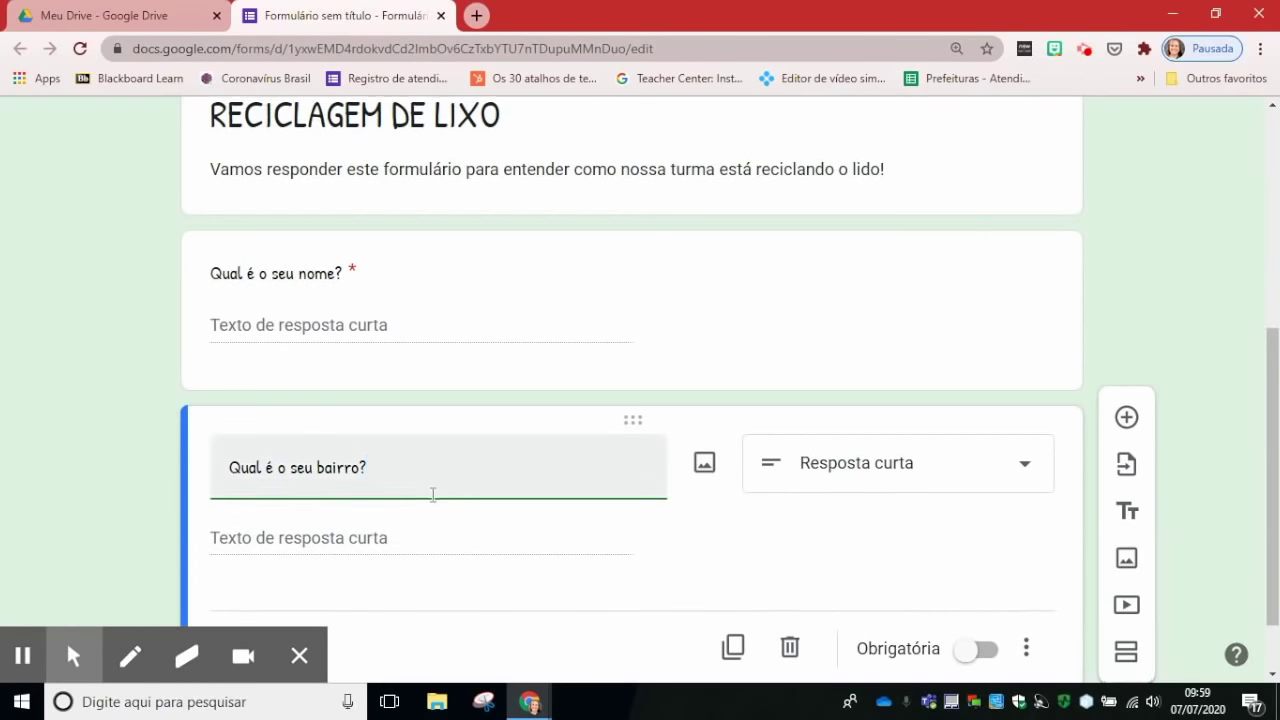
pyautogui.scroll(-1, 400, 485)
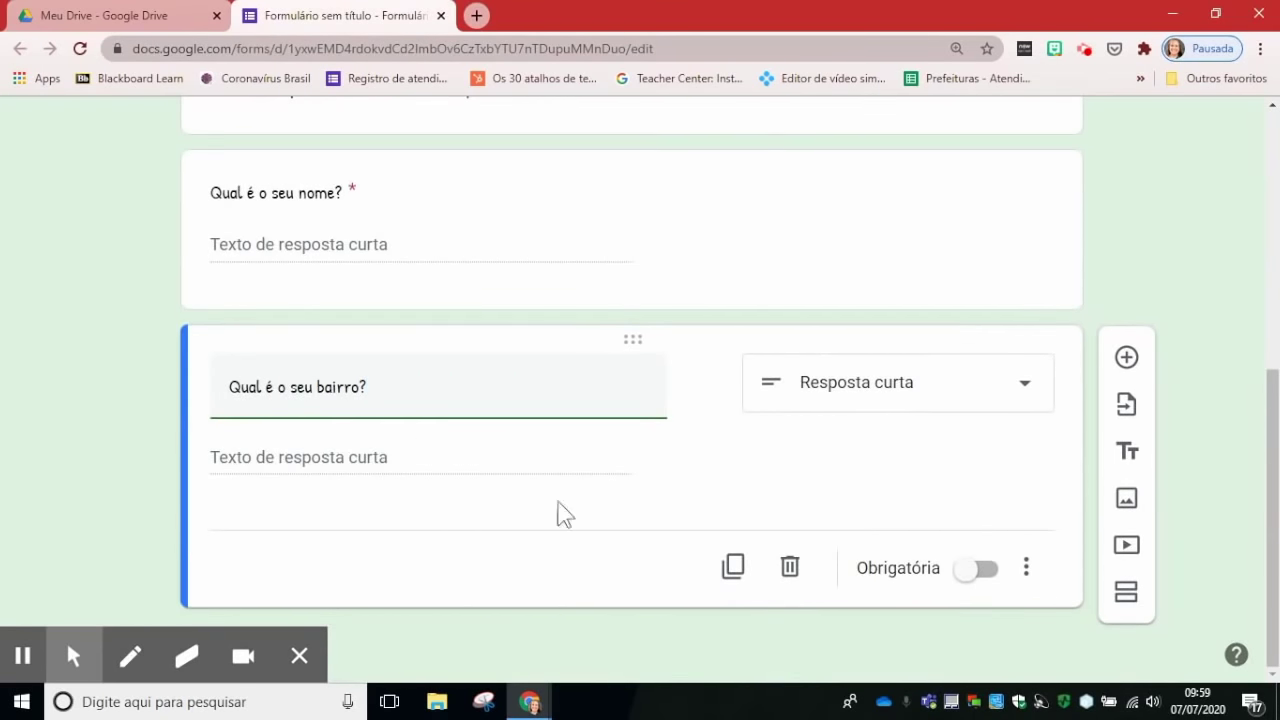
pyautogui.click(969, 571)
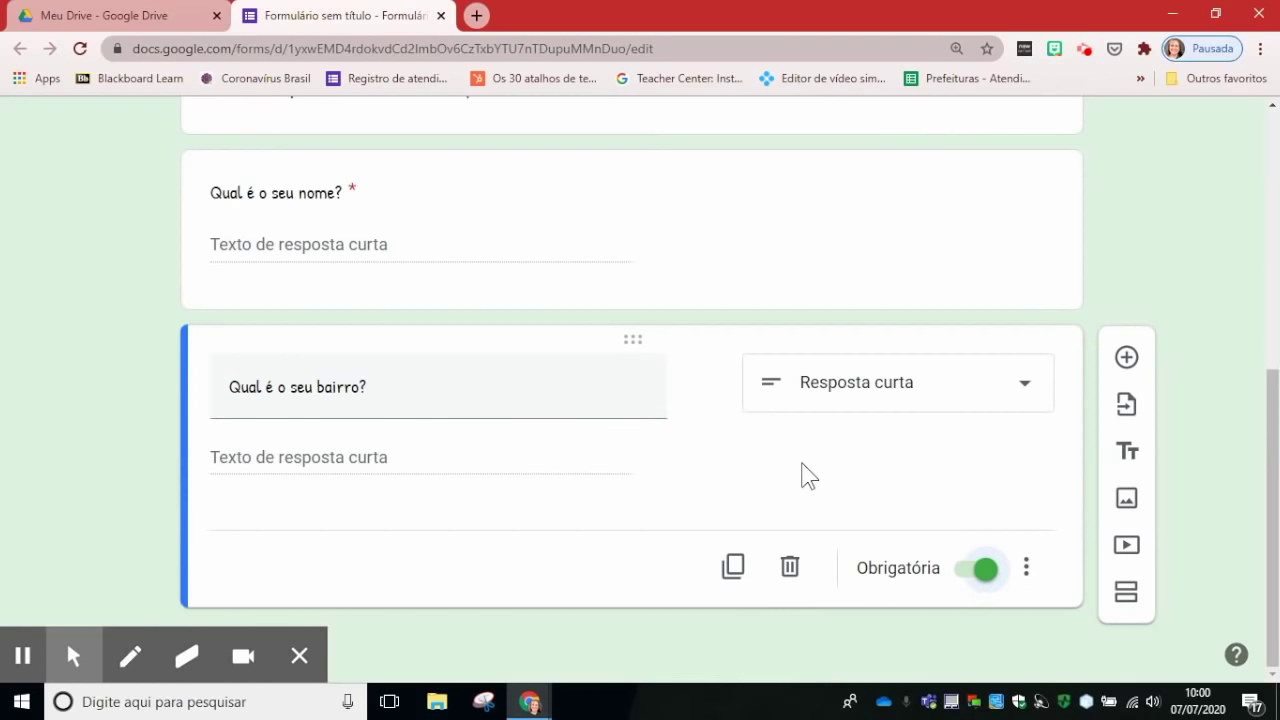
pyautogui.click(1127, 358)
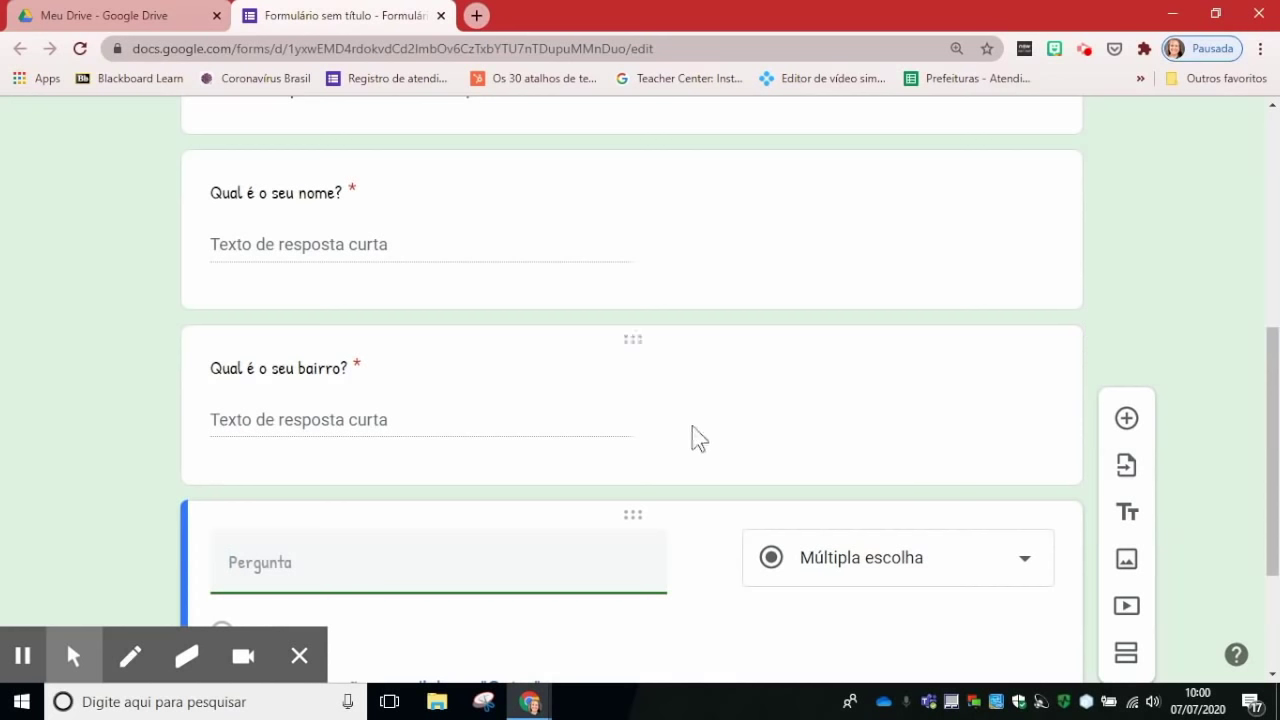
# Step: Add required question 'Na sua casa vocês reciclam o lixo?' with options SIM and NÃO
pyautogui.write('Na sua casa vocês reci')
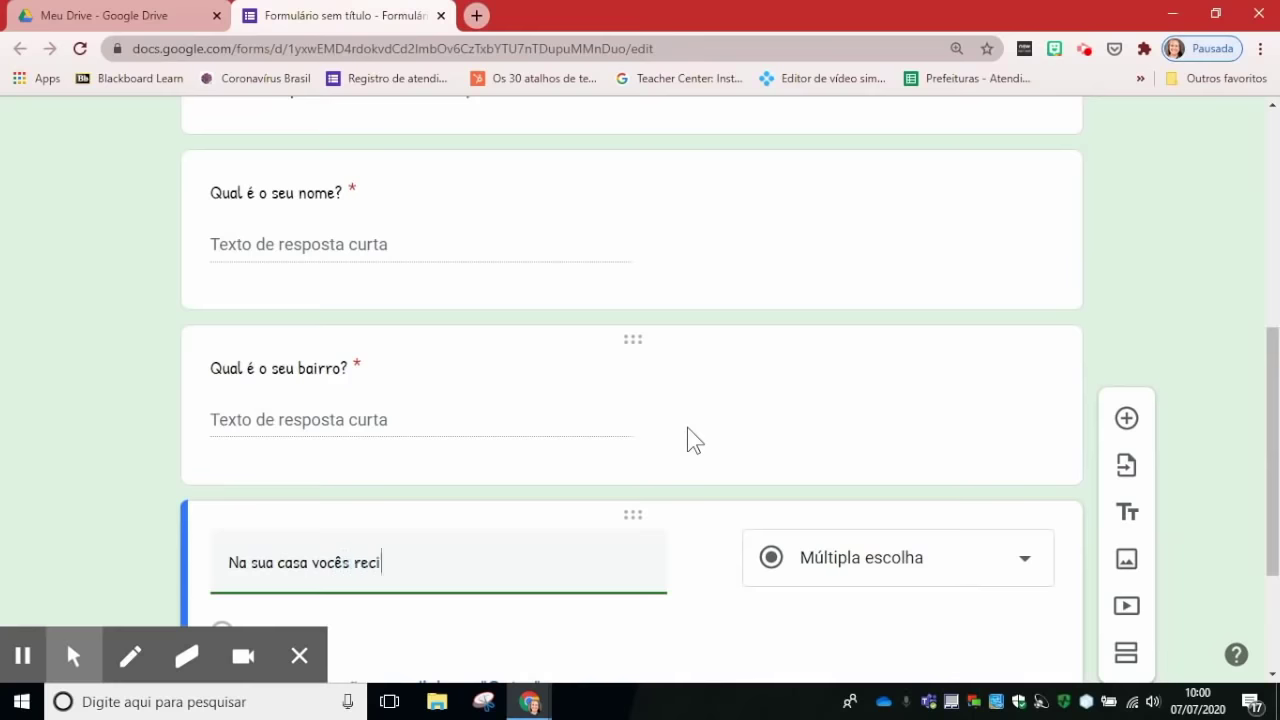
pyautogui.write('clam o lixo?')
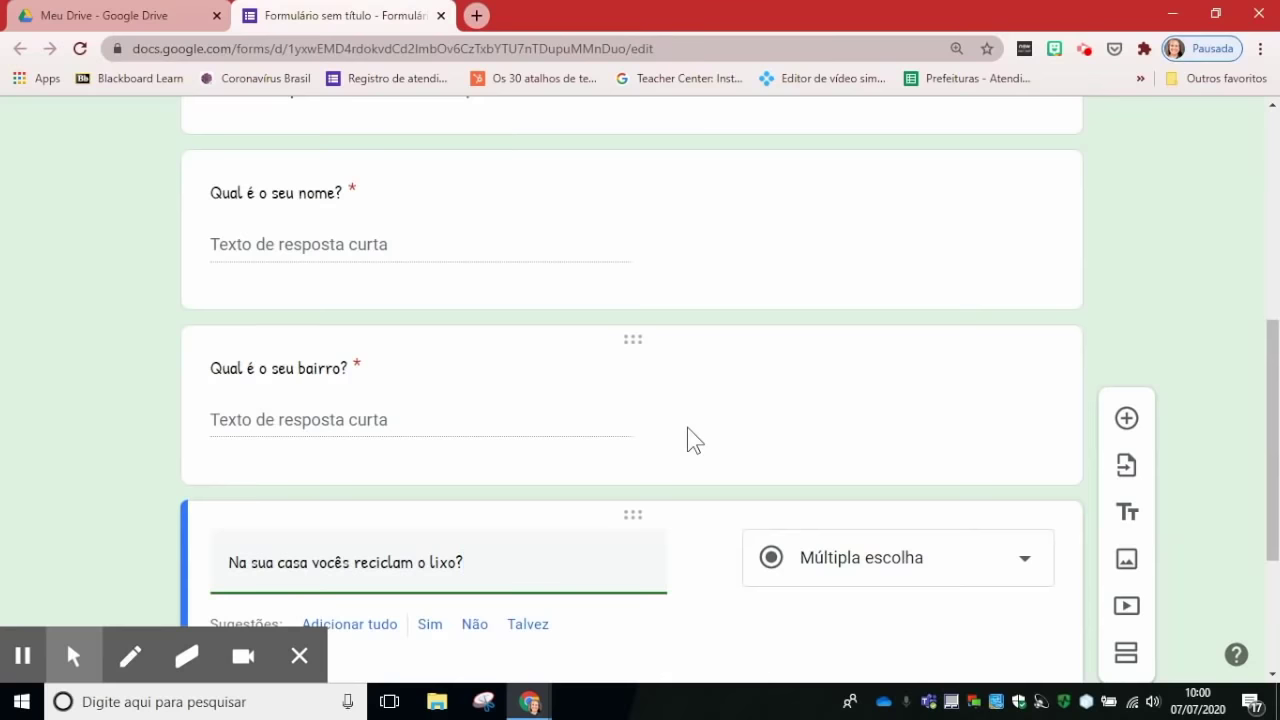
pyautogui.scroll(-2, 751, 449)
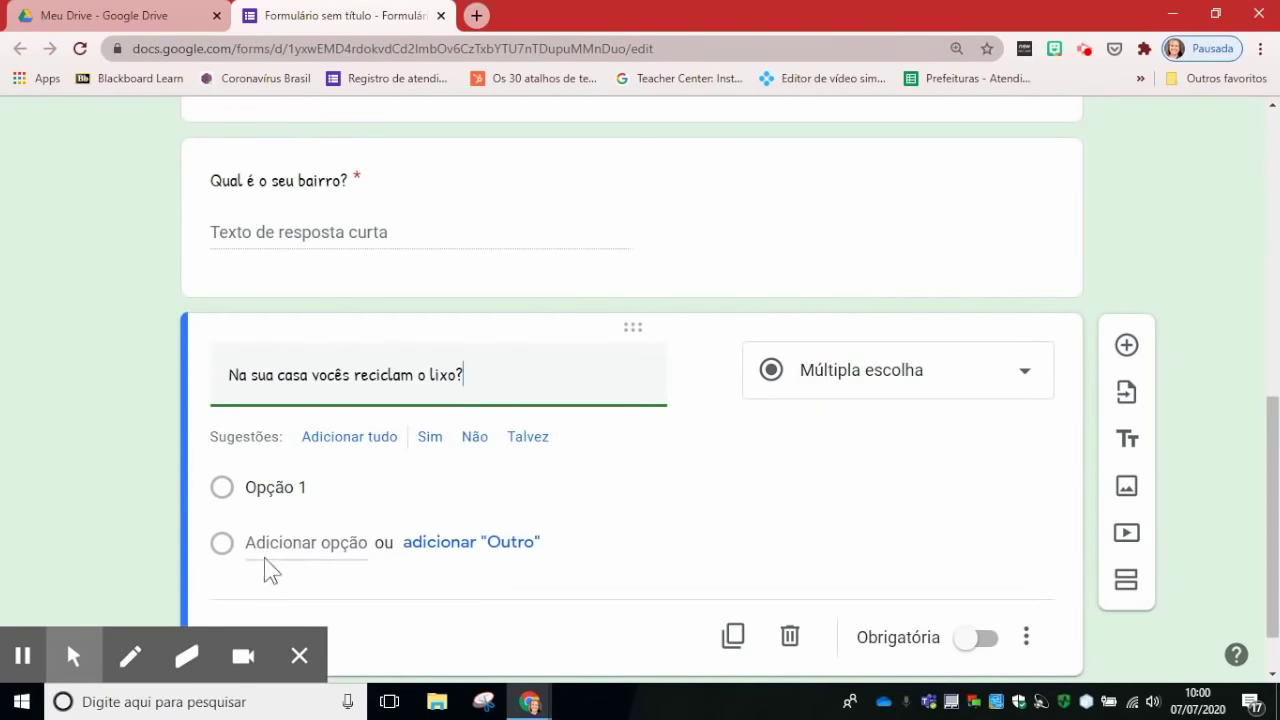
pyautogui.click(264, 486)
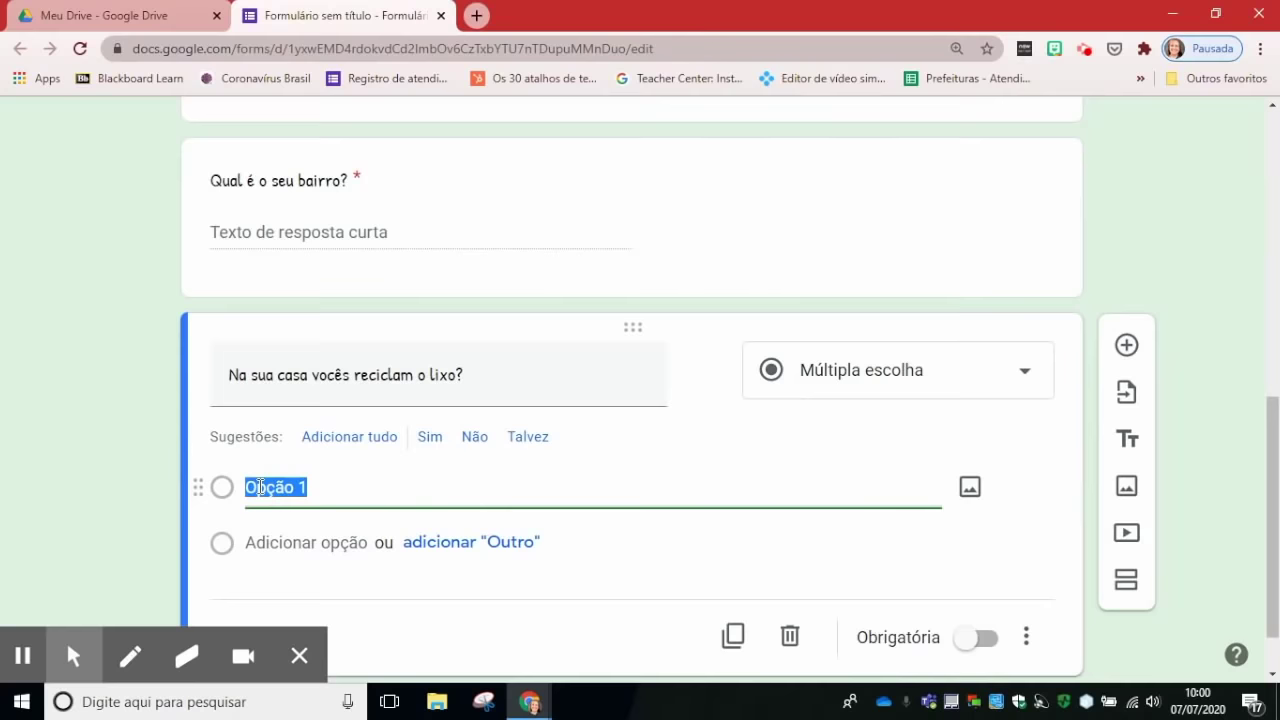
pyautogui.write('SIM')
pyautogui.click(297, 541)
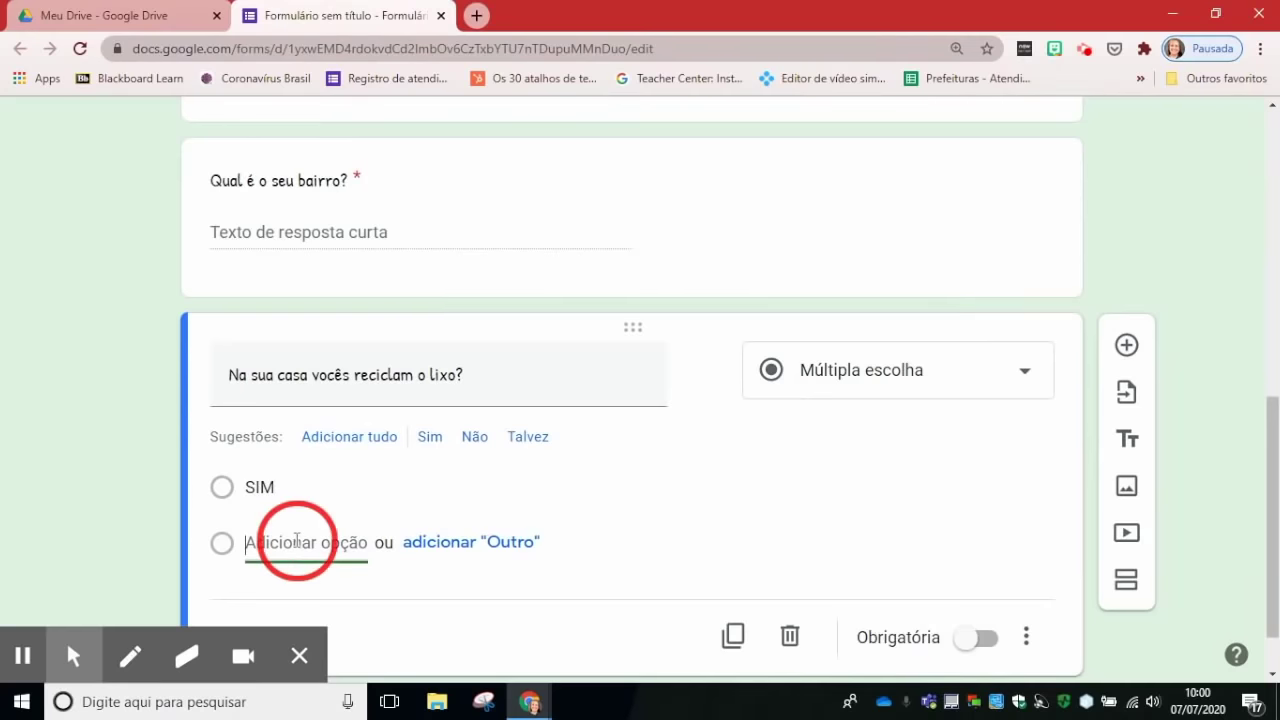
pyautogui.write('NÃO')
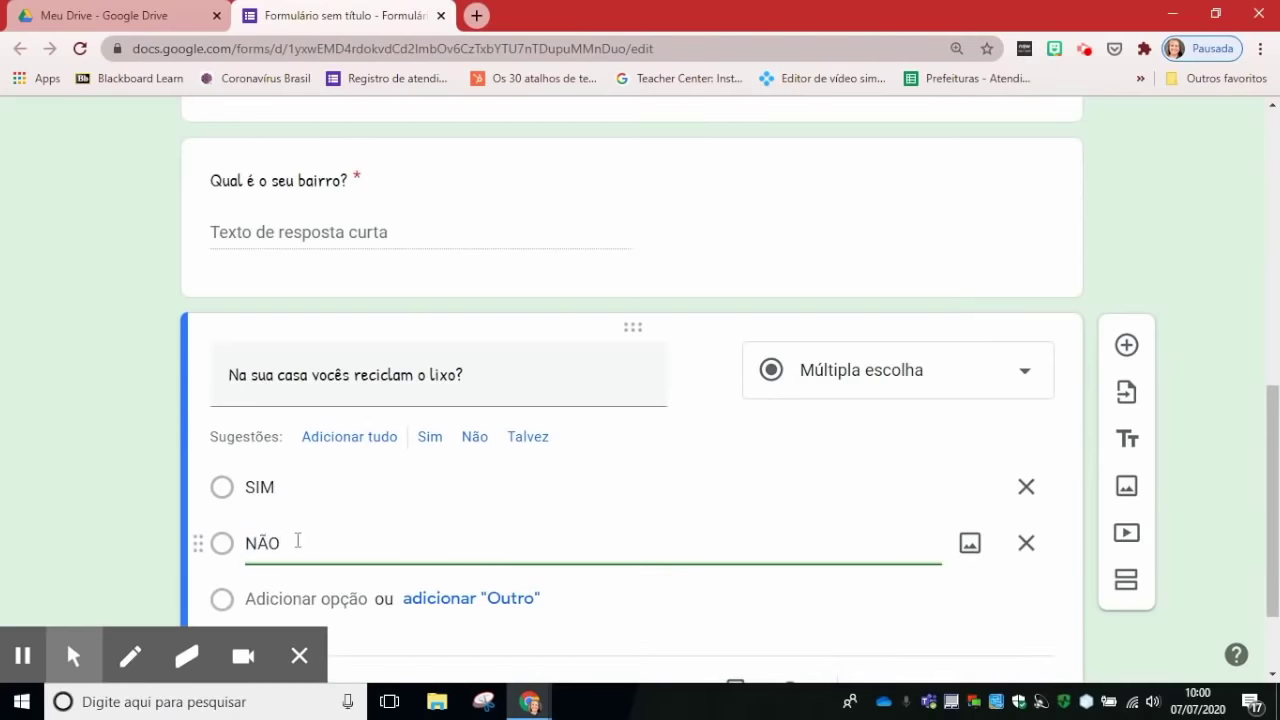
pyautogui.scroll(-1, 666, 517)
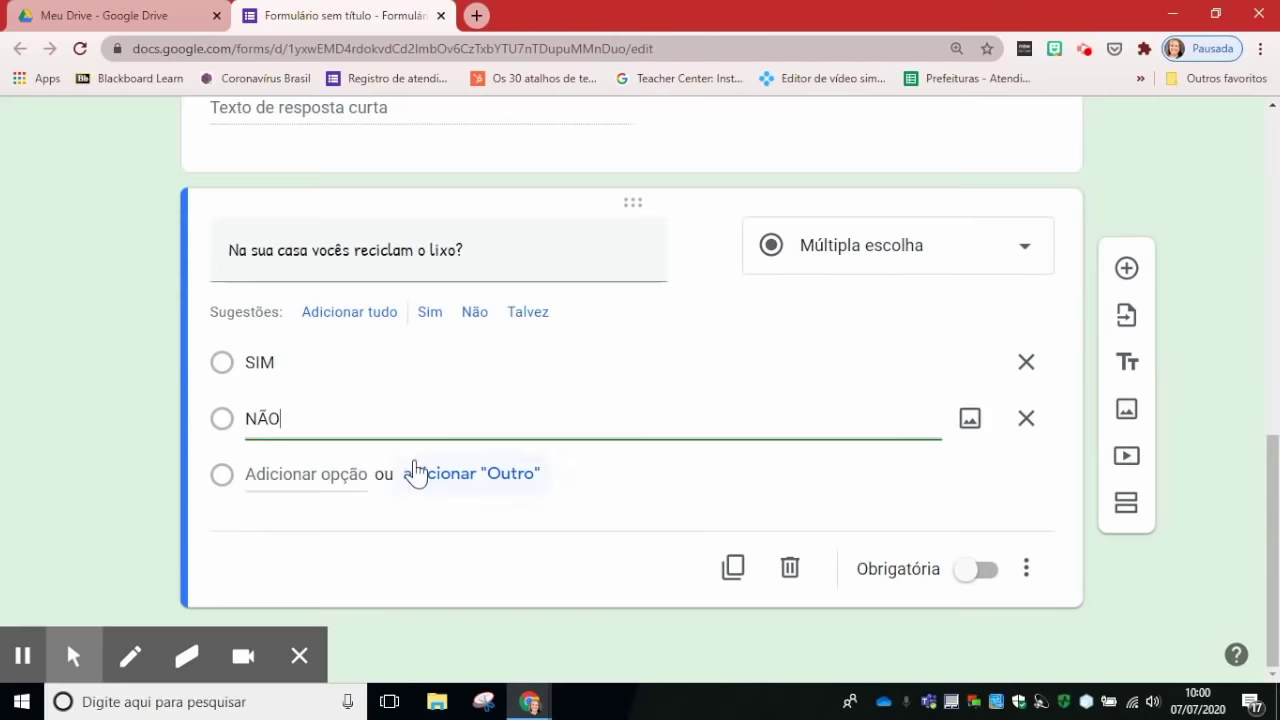
pyautogui.click(968, 570)
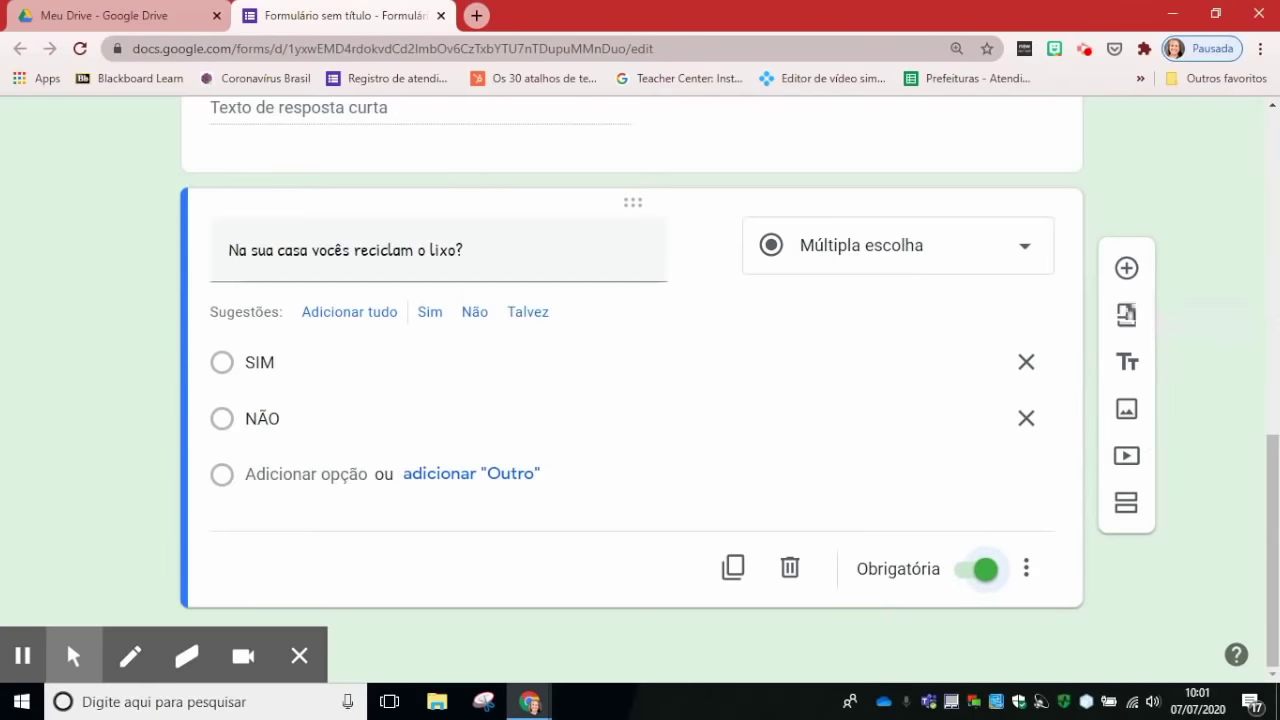
# Step: Check the recycling question's options and type list, leaving the question type unchanged
pyautogui.click(236, 419)
pyautogui.click(226, 370)
pyautogui.click(220, 418)
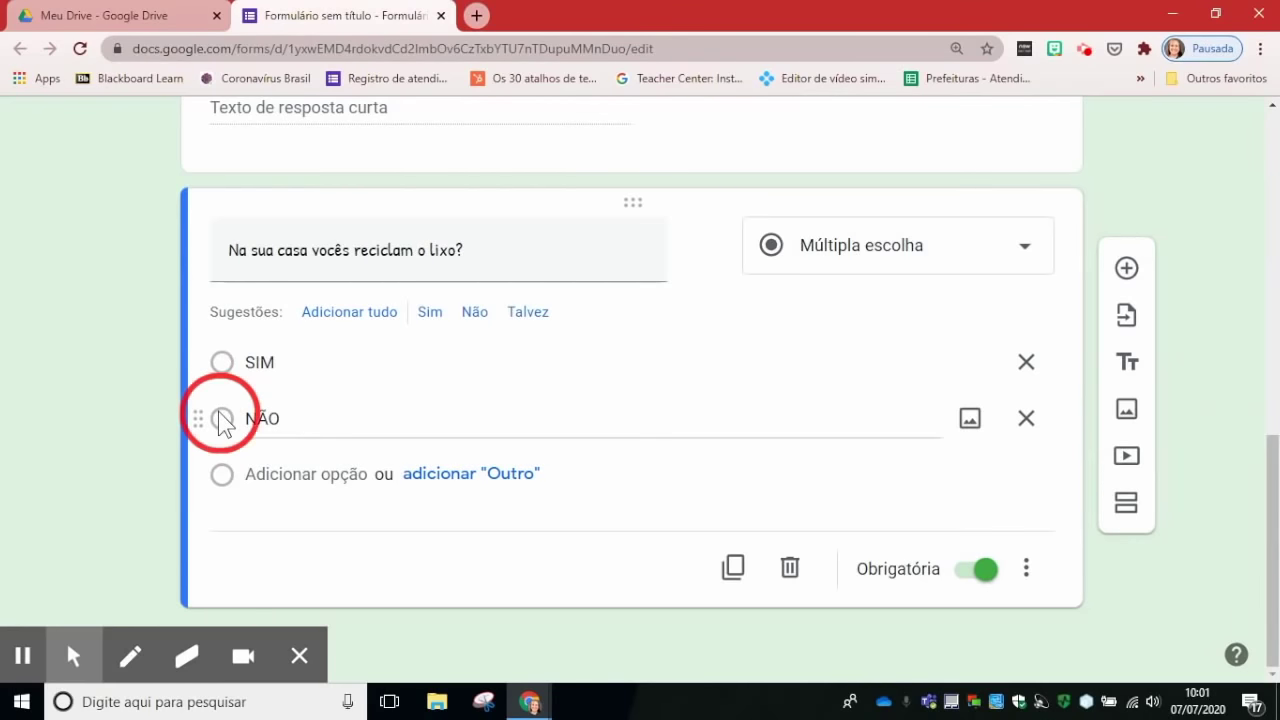
pyautogui.click(697, 654)
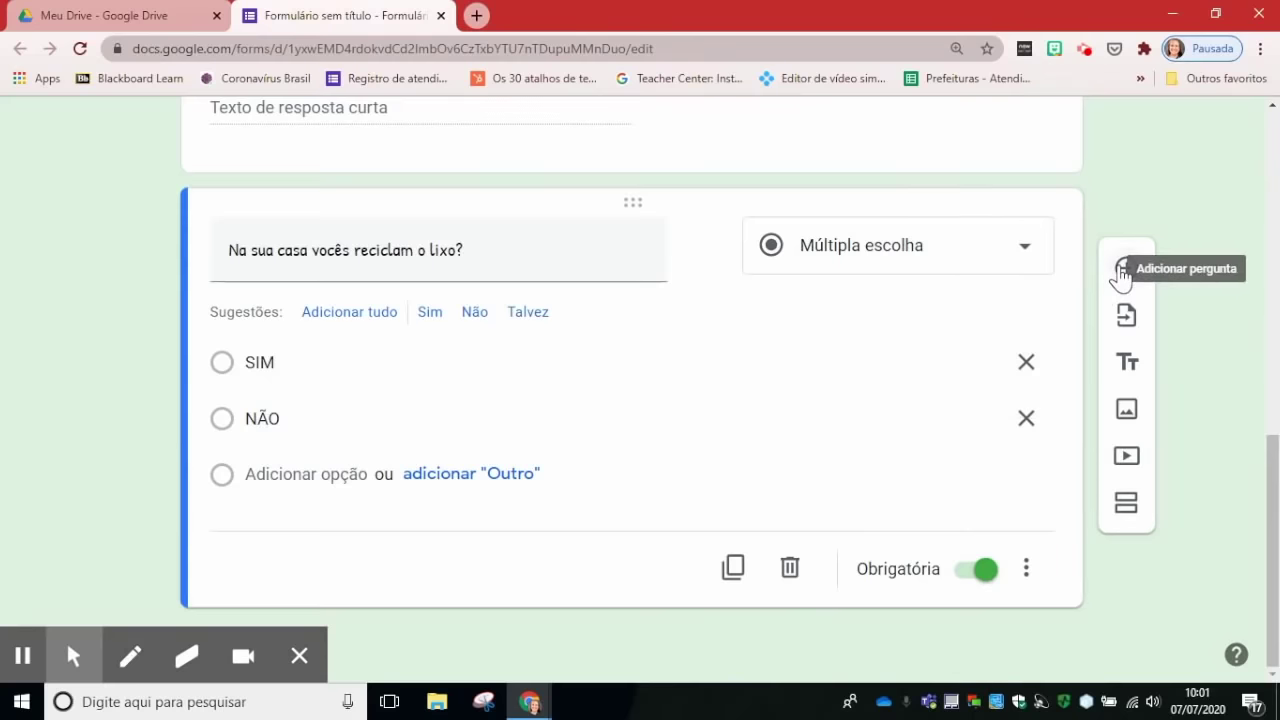
pyautogui.click(1030, 255)
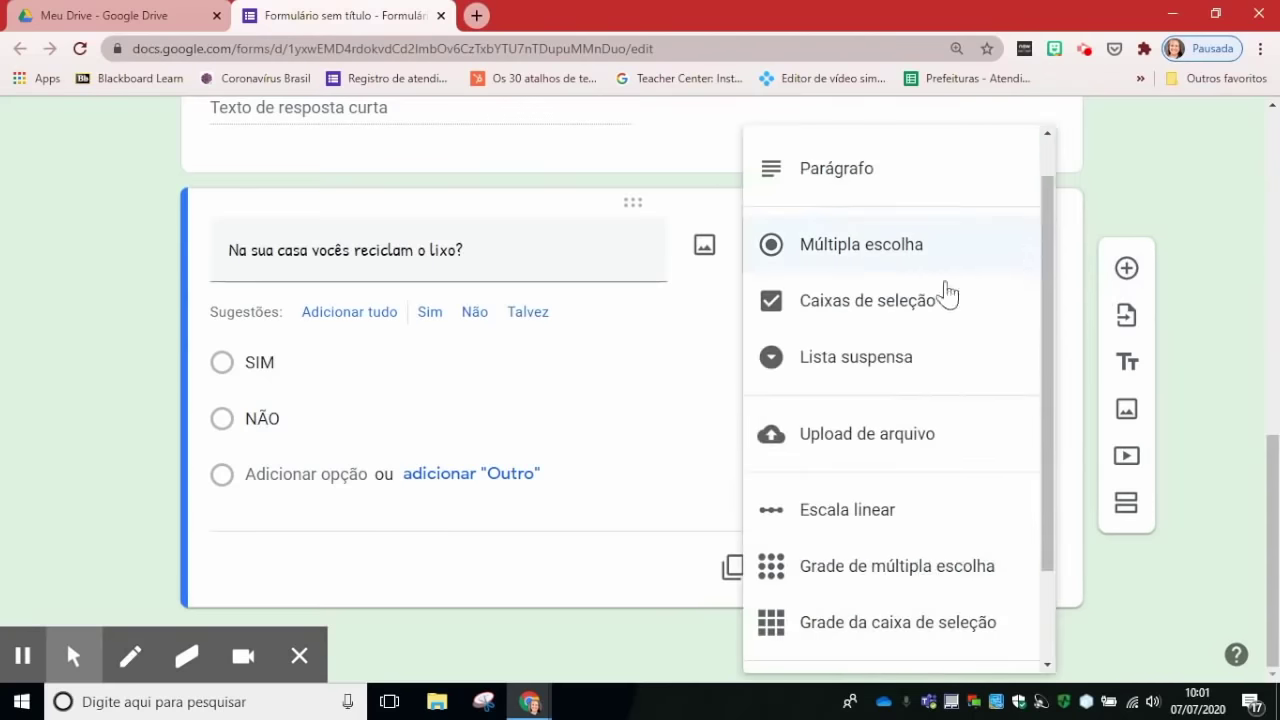
pyautogui.click(1163, 220)
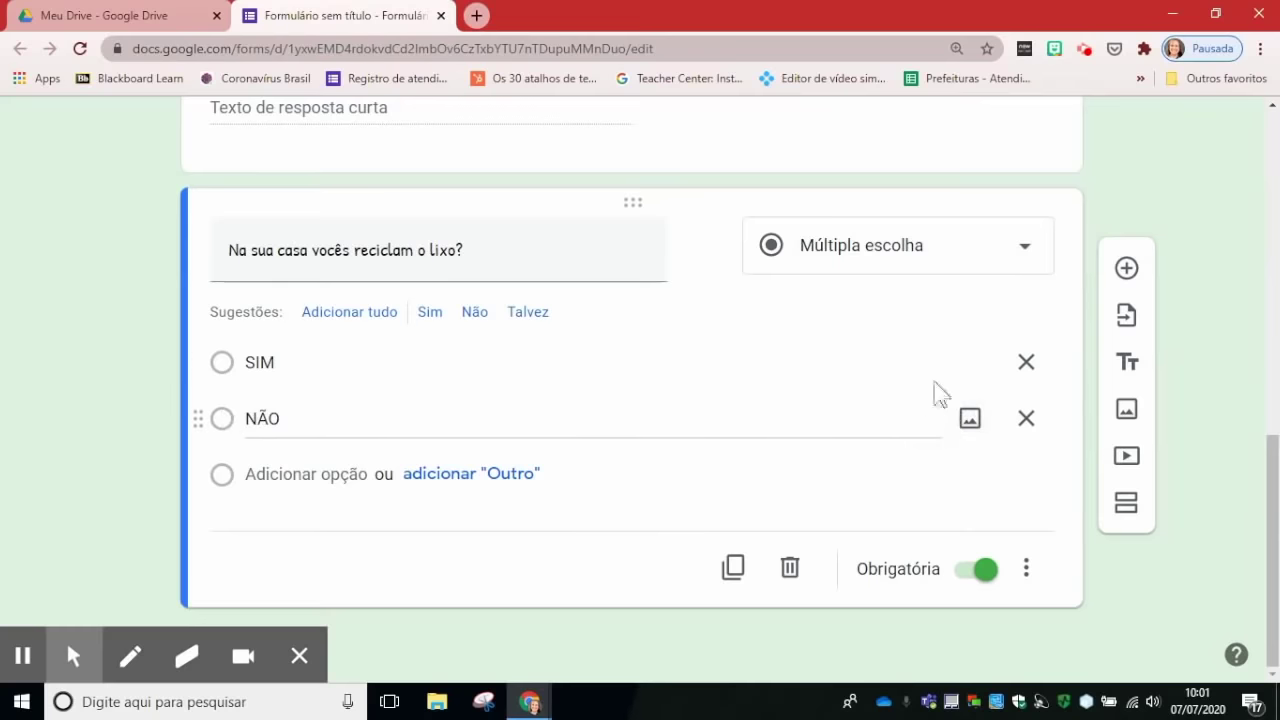
# Step: Add a new question below and set its type to Caixas de seleção
pyautogui.click(1126, 268)
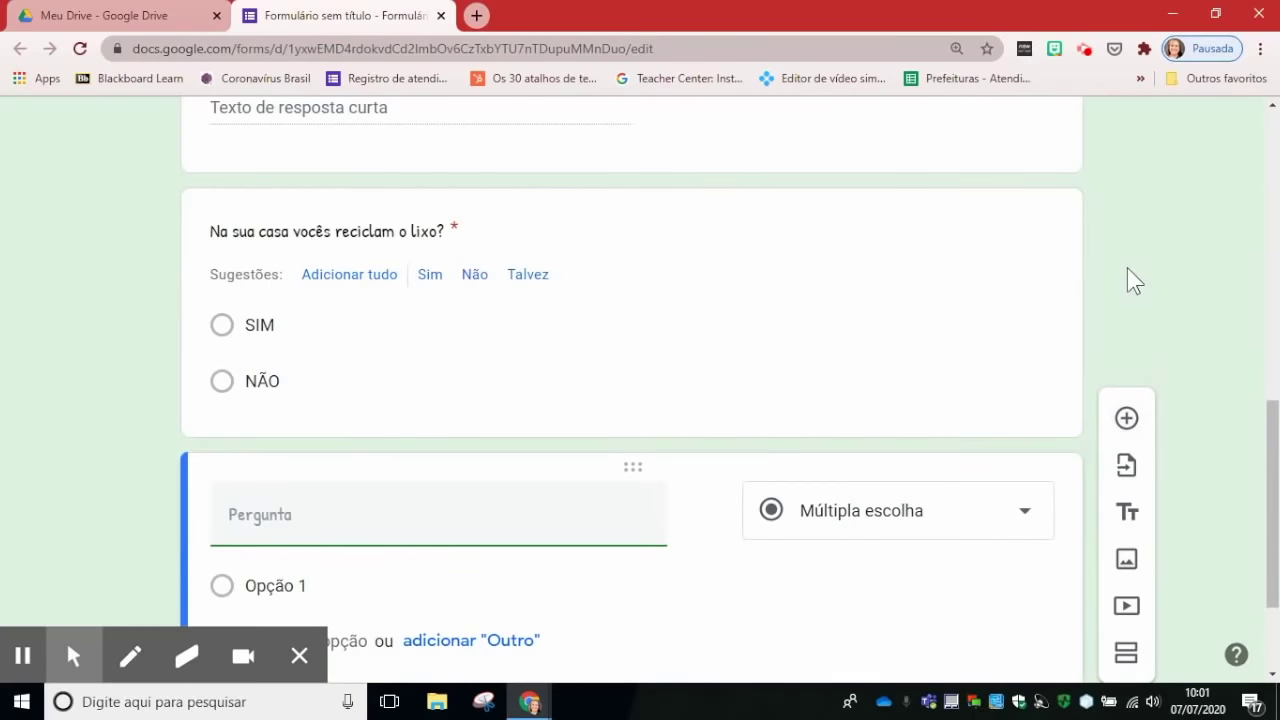
pyautogui.click(1031, 525)
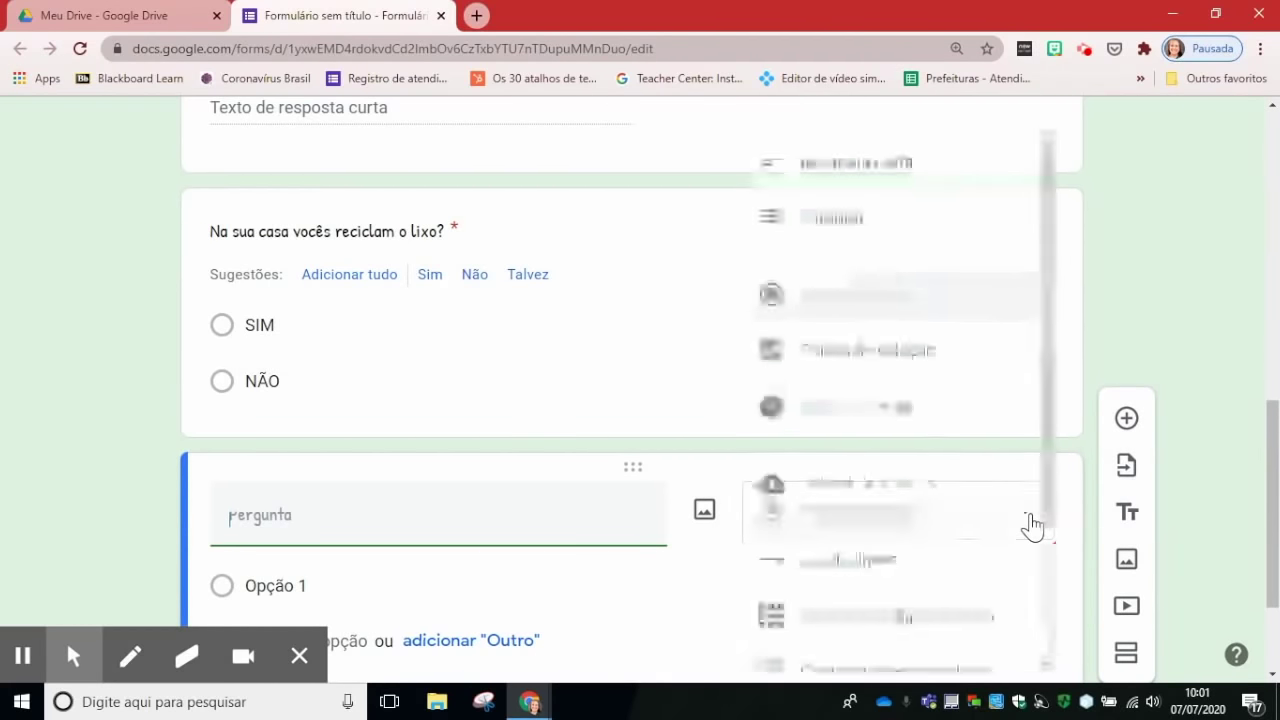
pyautogui.click(889, 363)
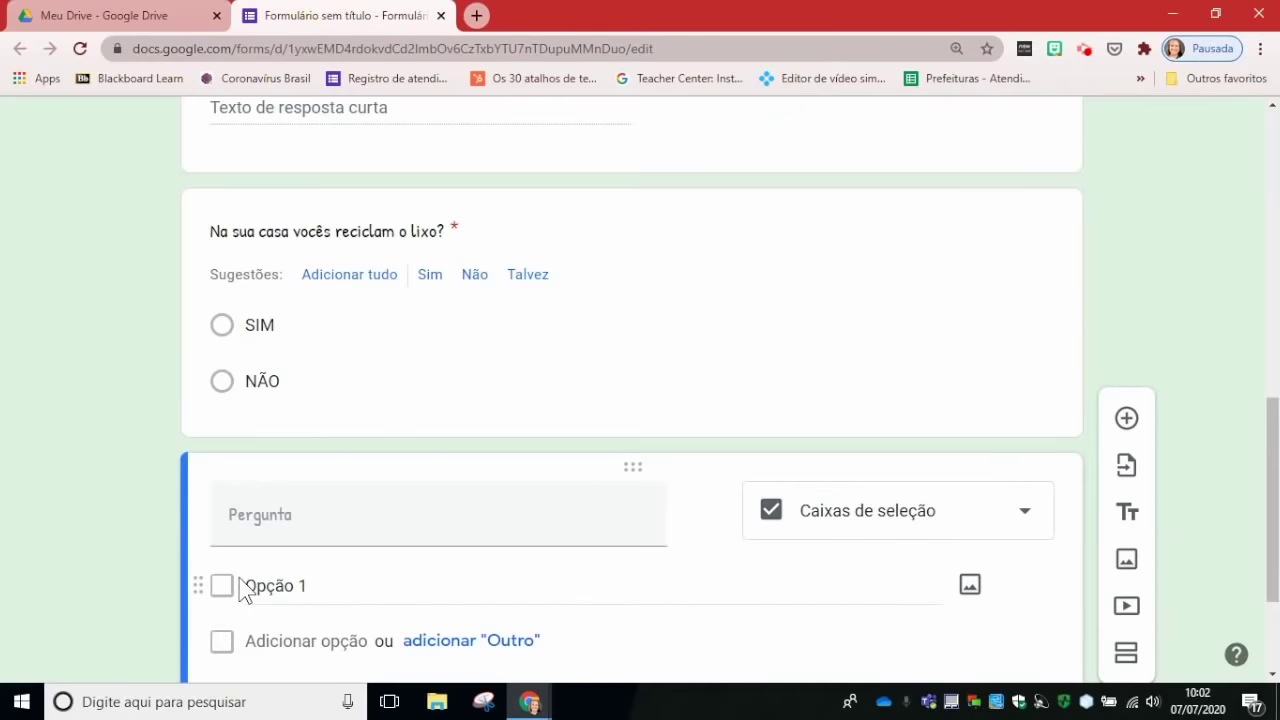
# Step: Enter the question 'Em quais destes outros locais você sabe que as pessoas fazem separação do lixo?'
pyautogui.click(267, 524)
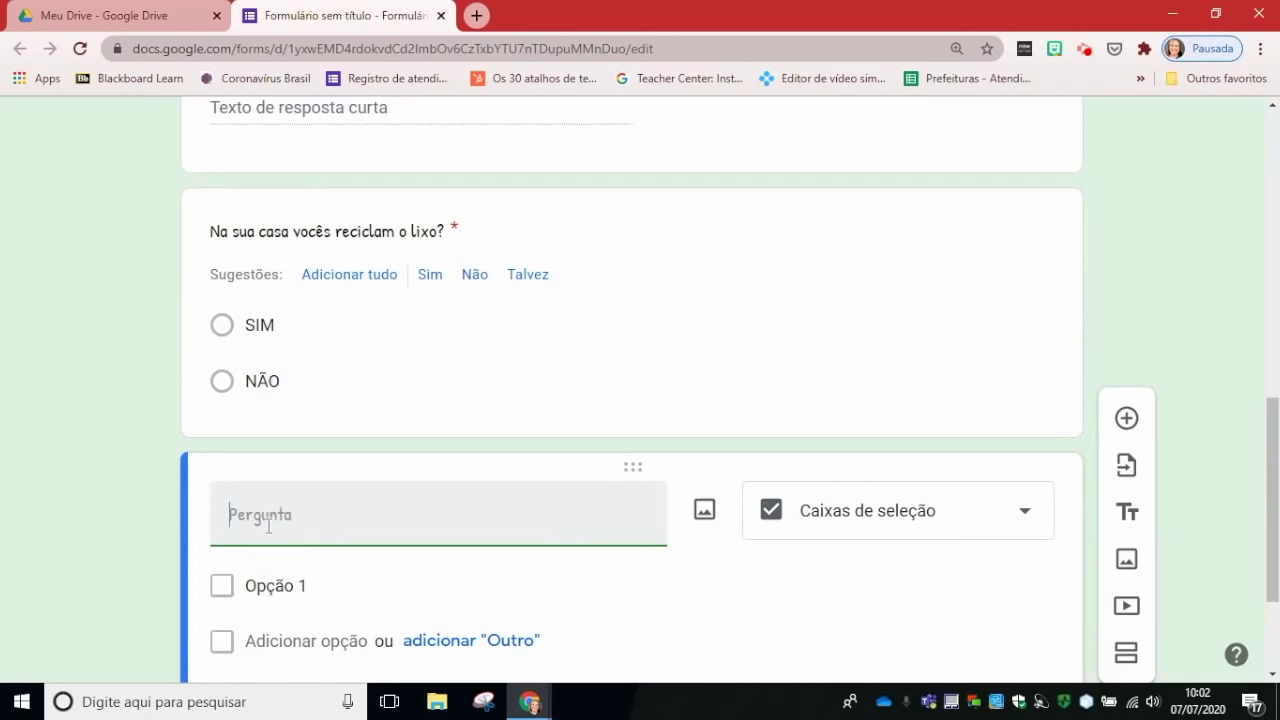
pyautogui.write('Em qualis des')
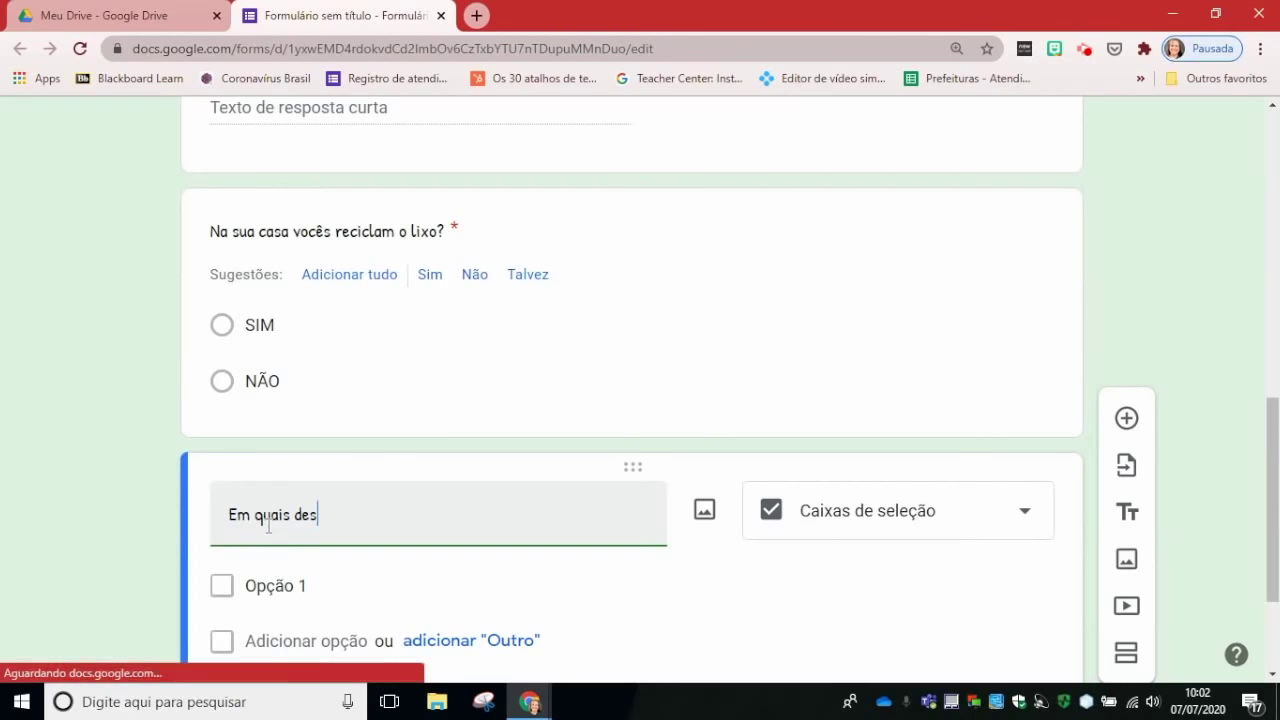
pyautogui.write('tes outros locais ')
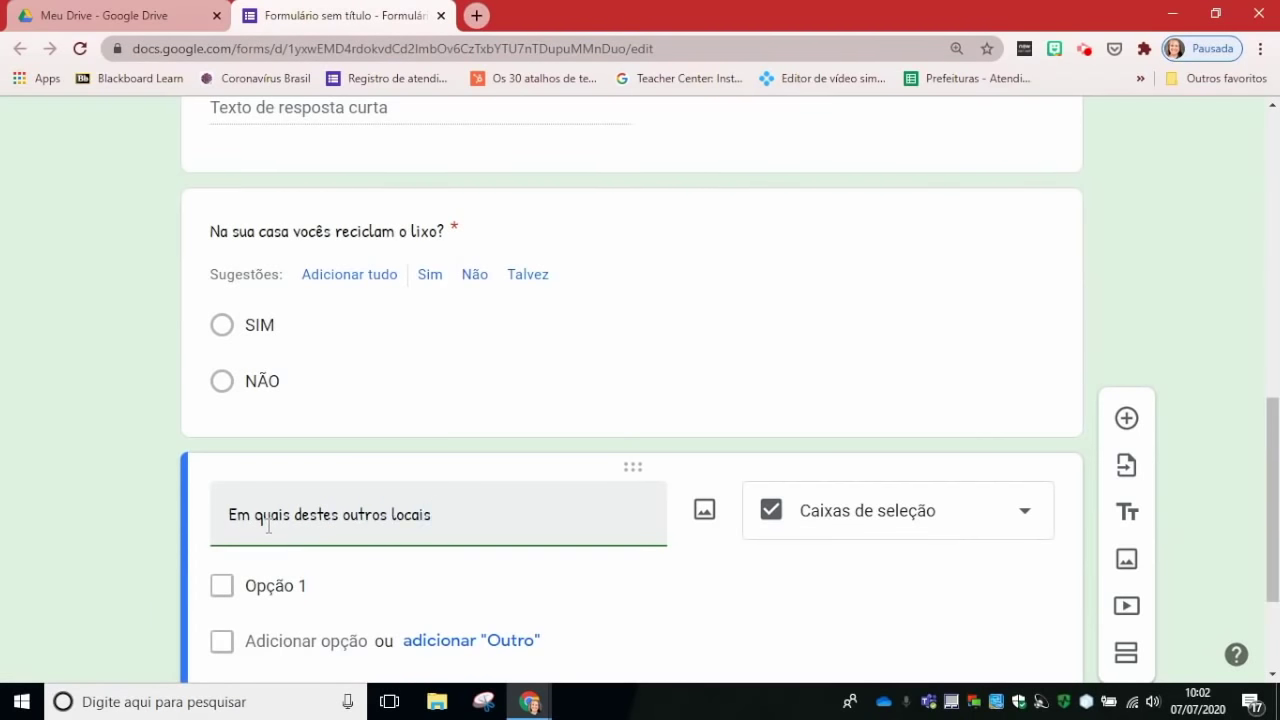
pyautogui.write('você')
pyautogui.press('BackSpace')
pyautogui.press('BackSpace')
pyautogui.write('sabe que as ')
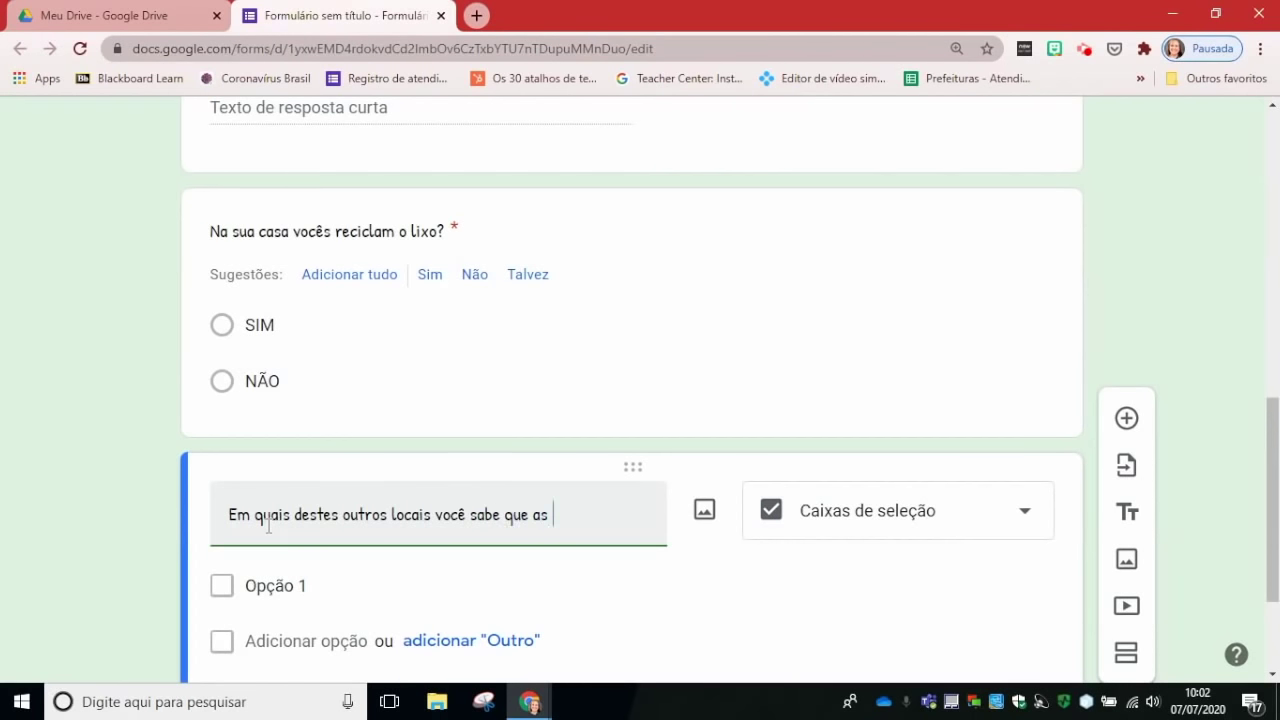
pyautogui.write('pessoas fazem sepa')
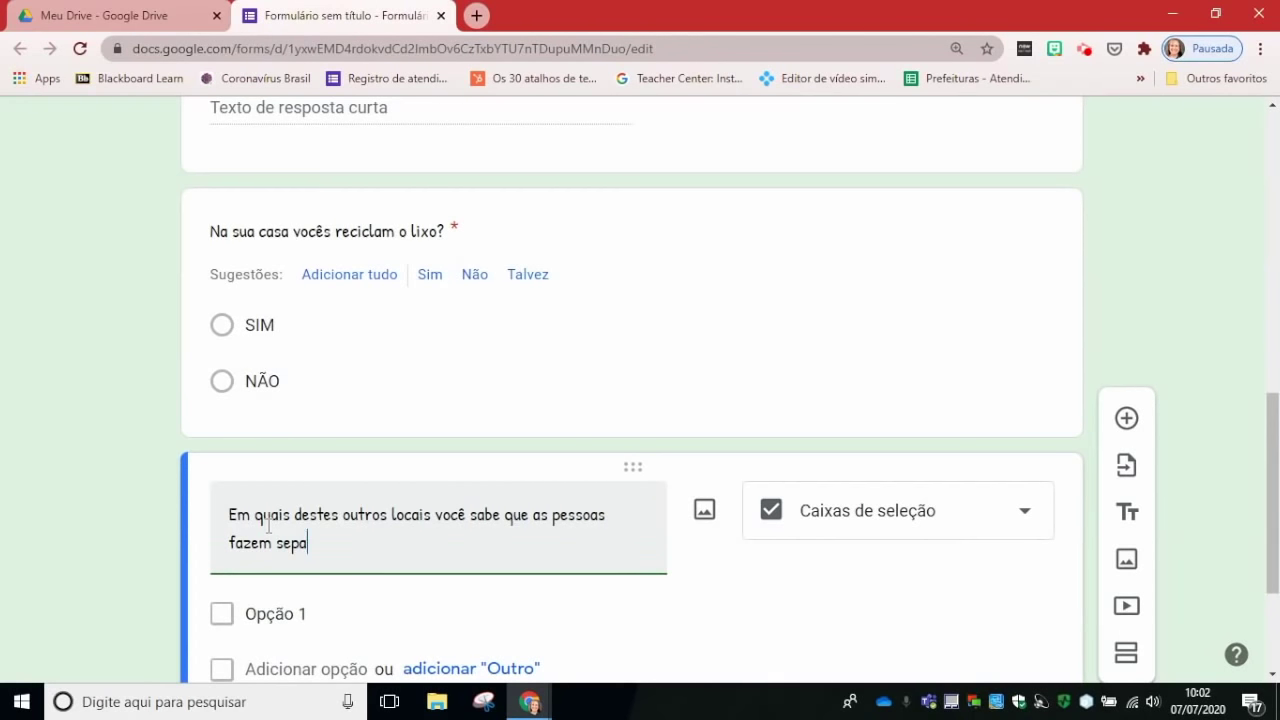
pyautogui.write('ração do li')
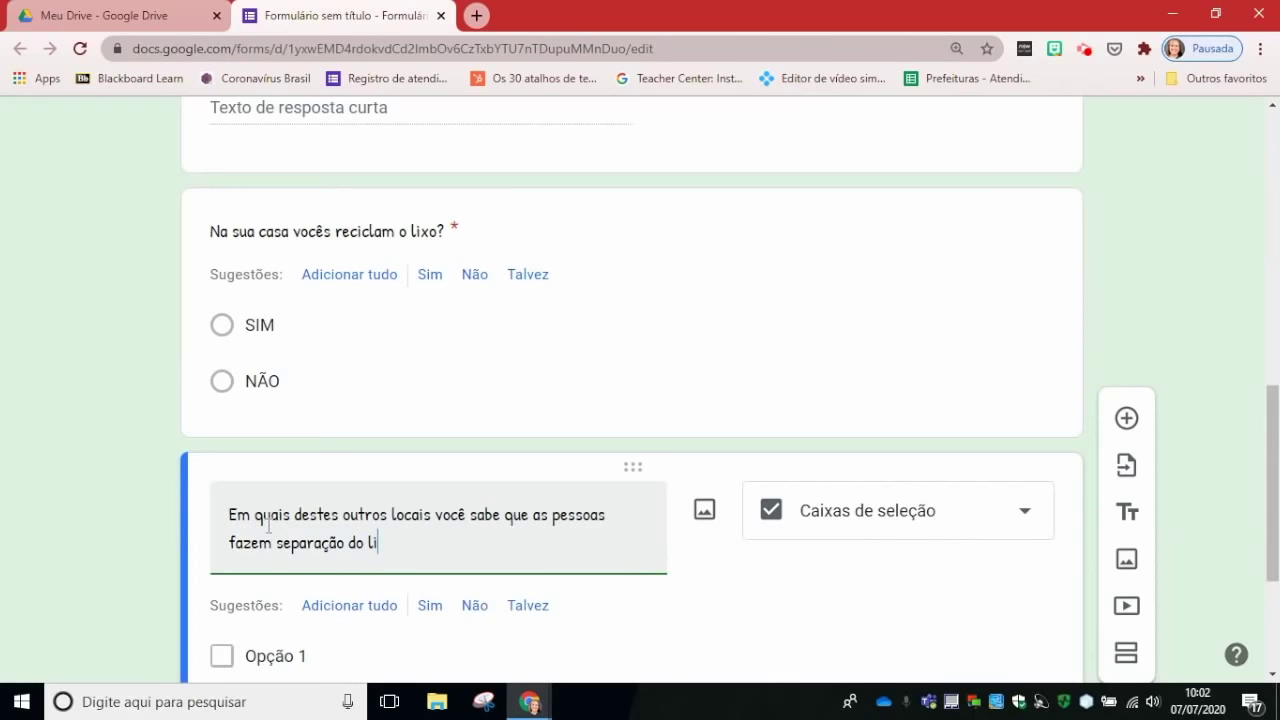
pyautogui.write('xo?')
pyautogui.scroll(-2, 443, 531)
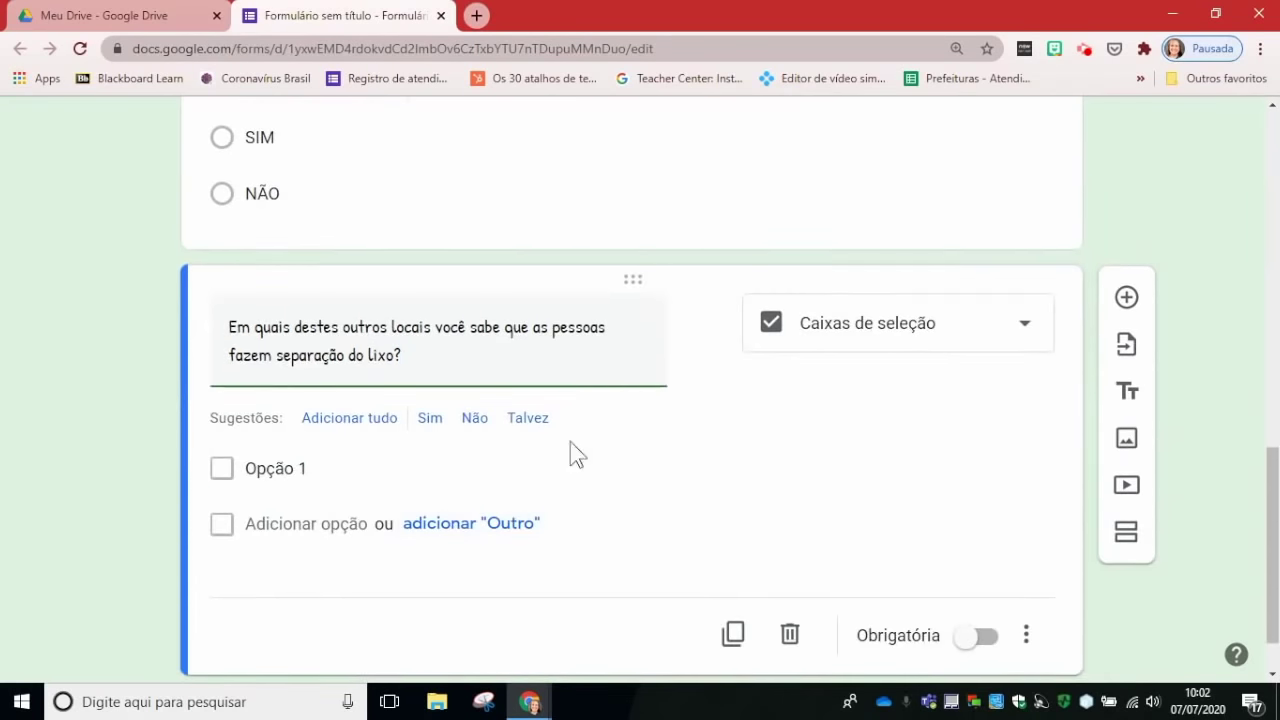
pyautogui.click(280, 468)
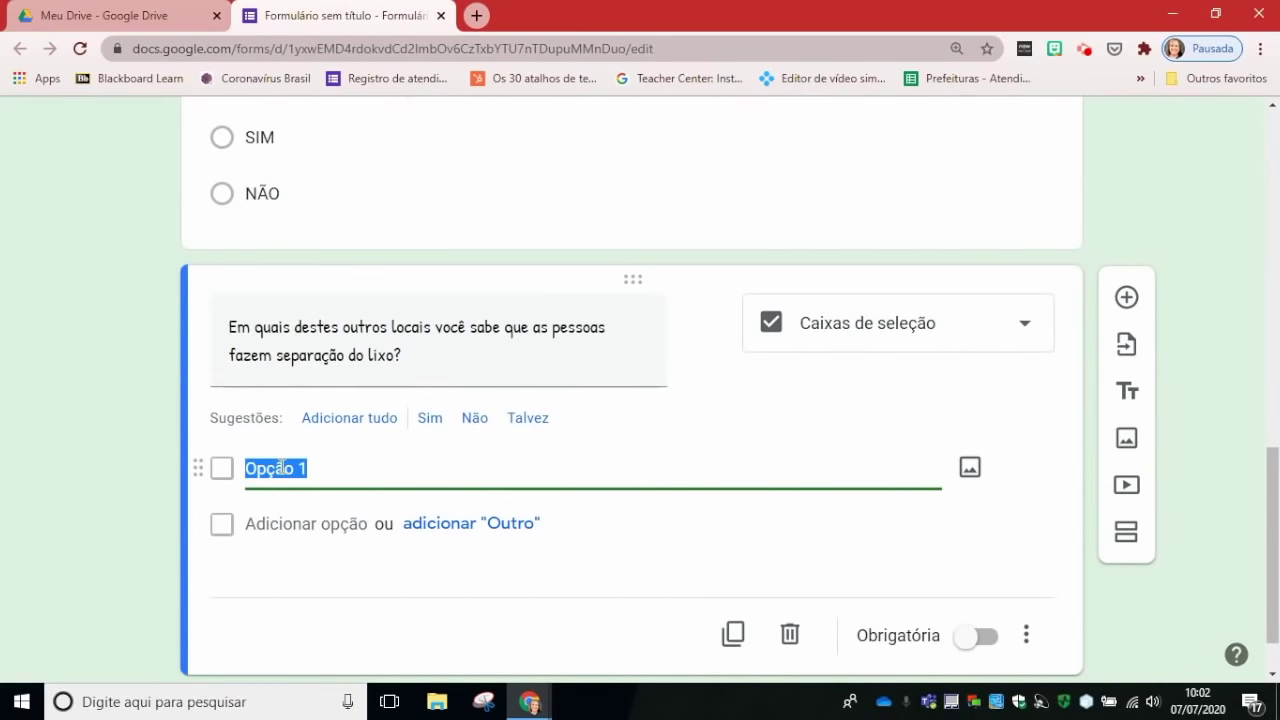
# Step: Give the checkbox options Na escola, No trabalho do pai ou mãe, Na casa da Vó, plus Outro
pyautogui.write('Na escola')
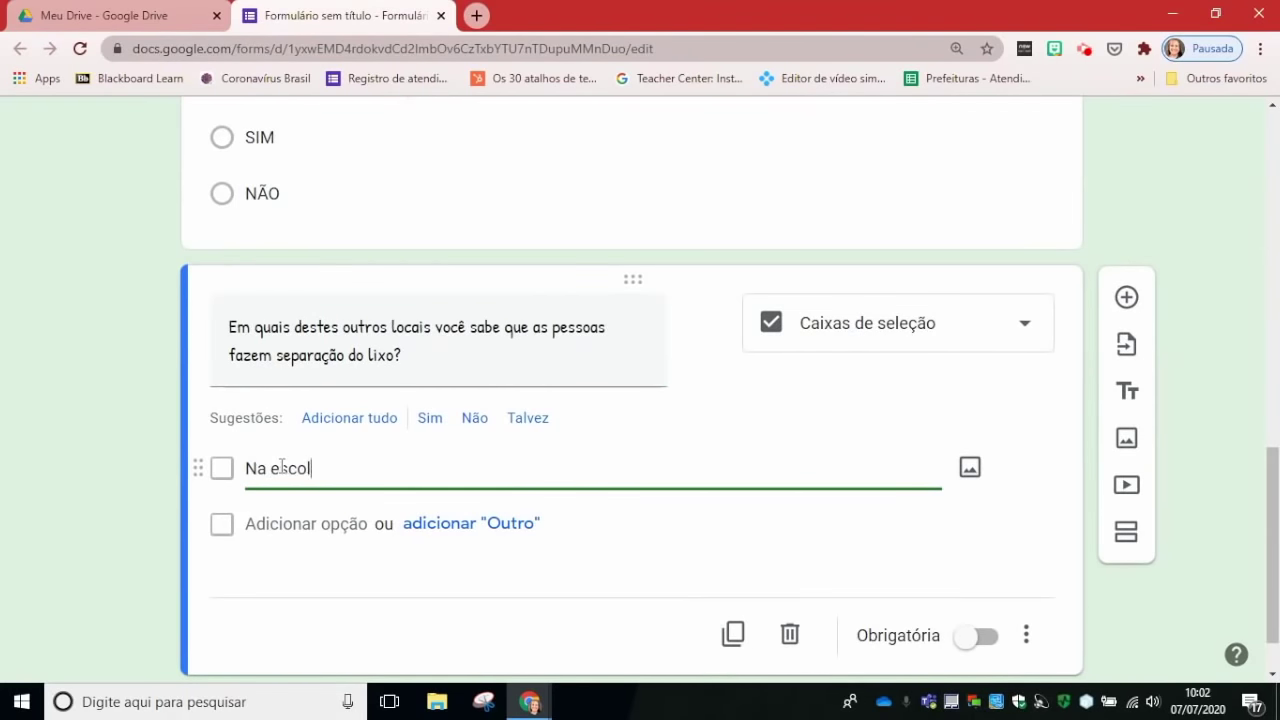
pyautogui.click(295, 520)
pyautogui.write('No trabalho do pai ou mãe')
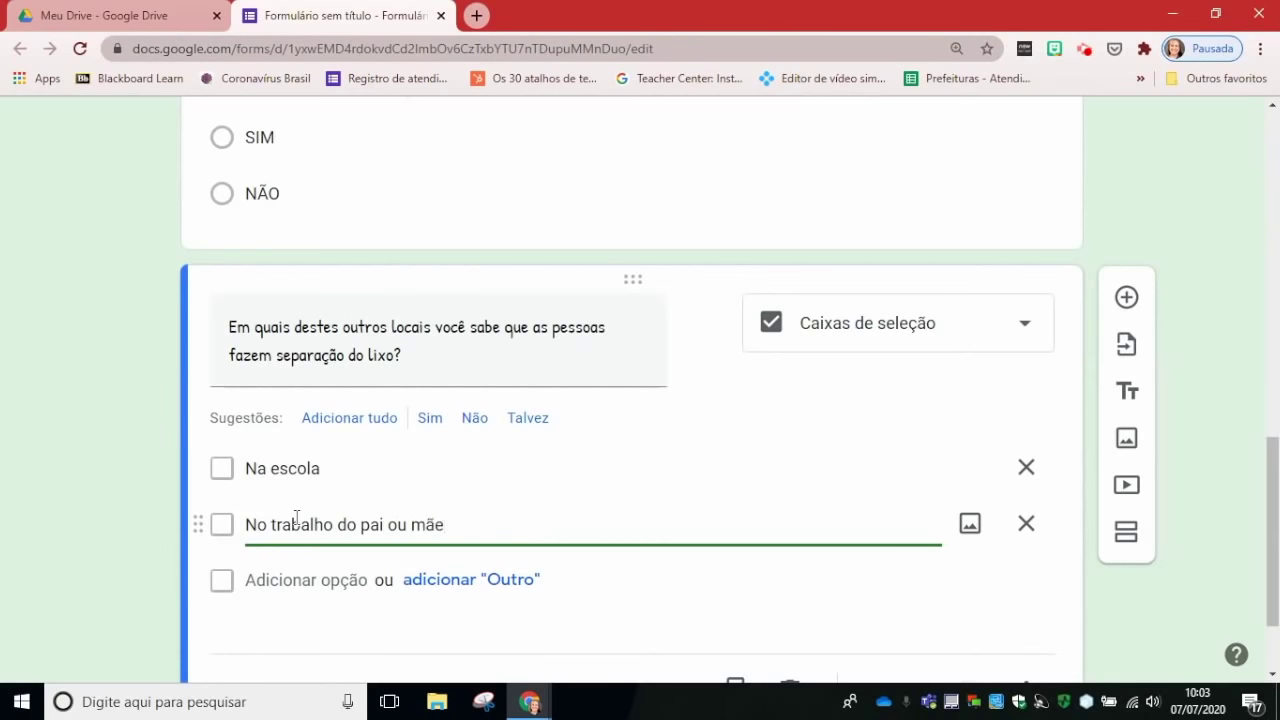
pyautogui.click(320, 580)
pyautogui.write('Na casa da Vó')
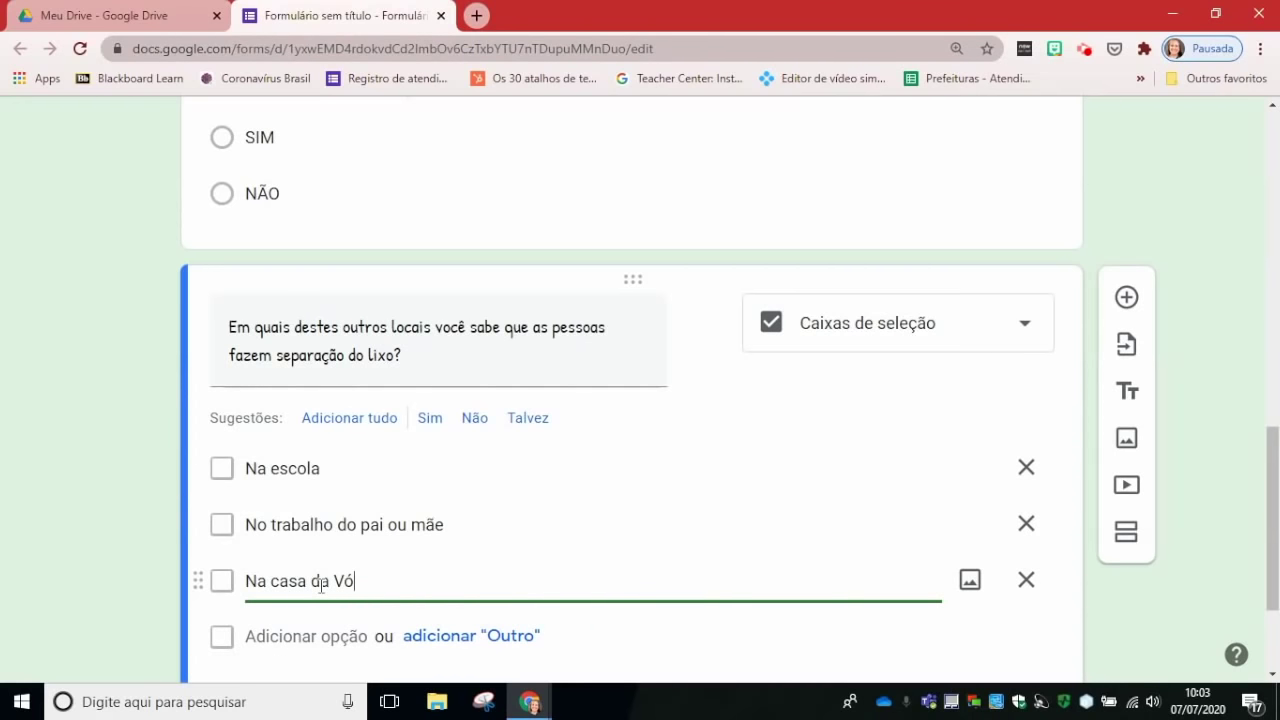
pyautogui.click(309, 636)
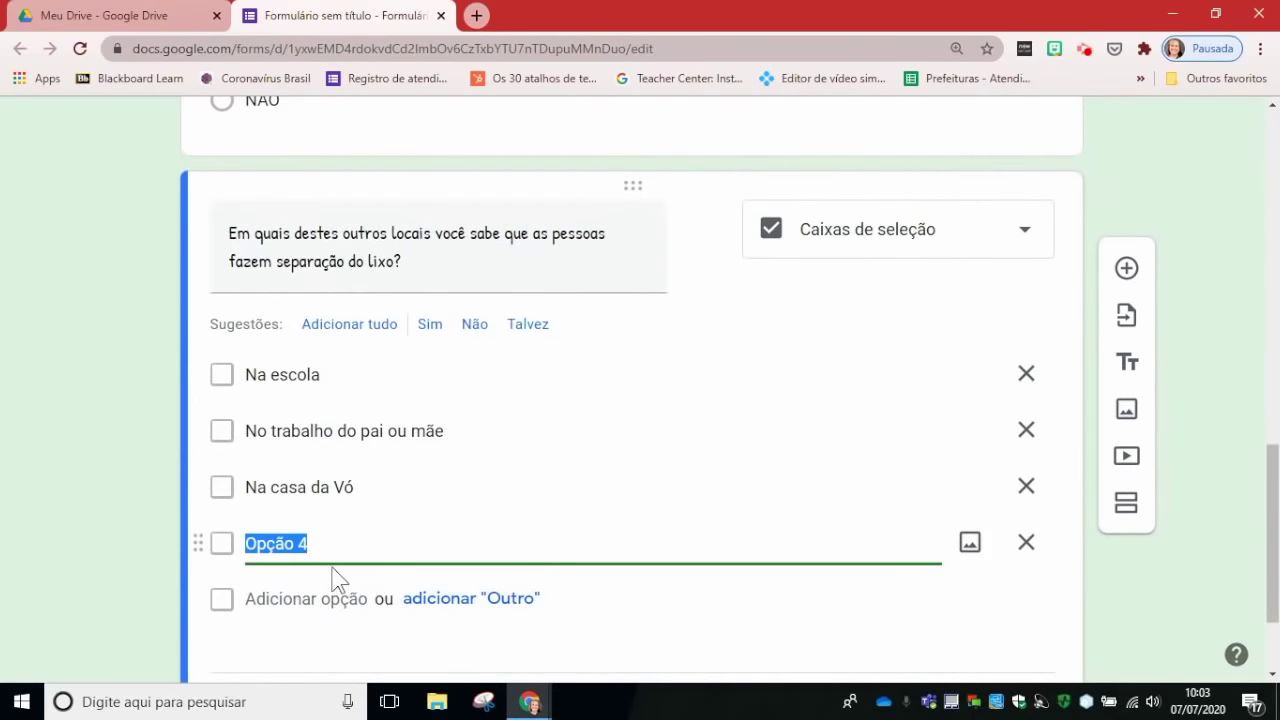
pyautogui.press('BackSpace')
pyautogui.click(1026, 542)
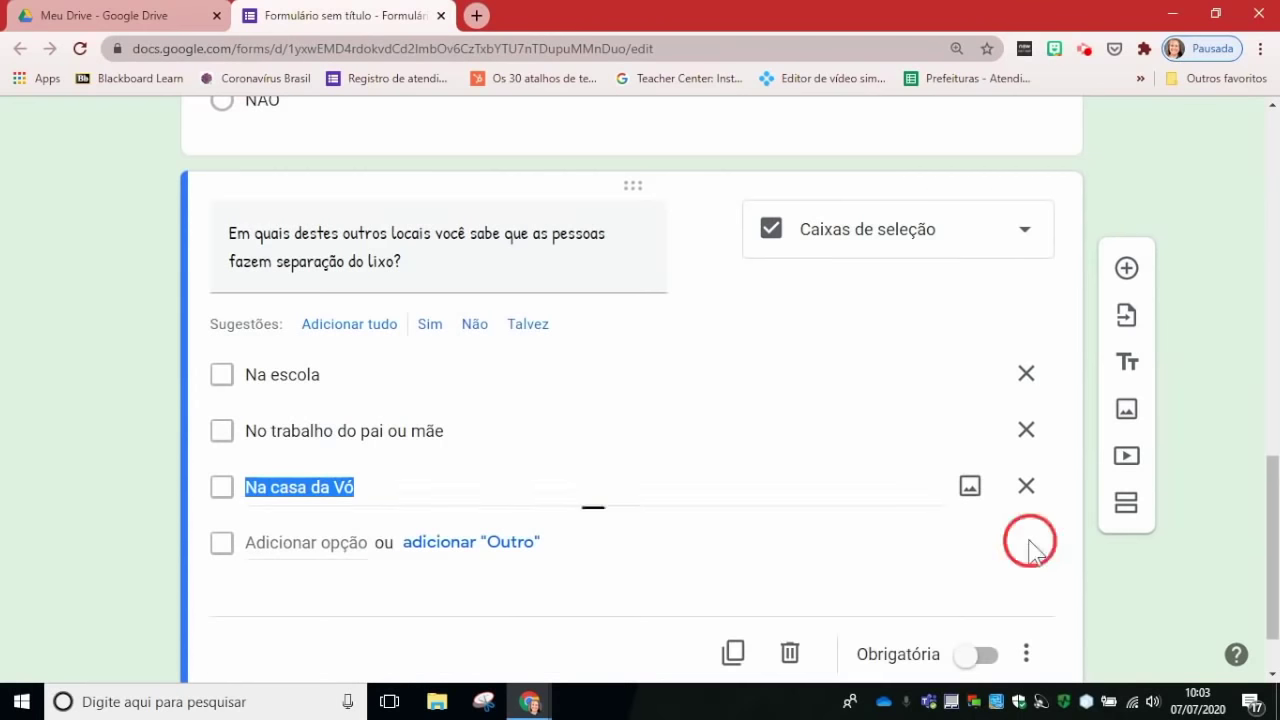
pyautogui.click(500, 543)
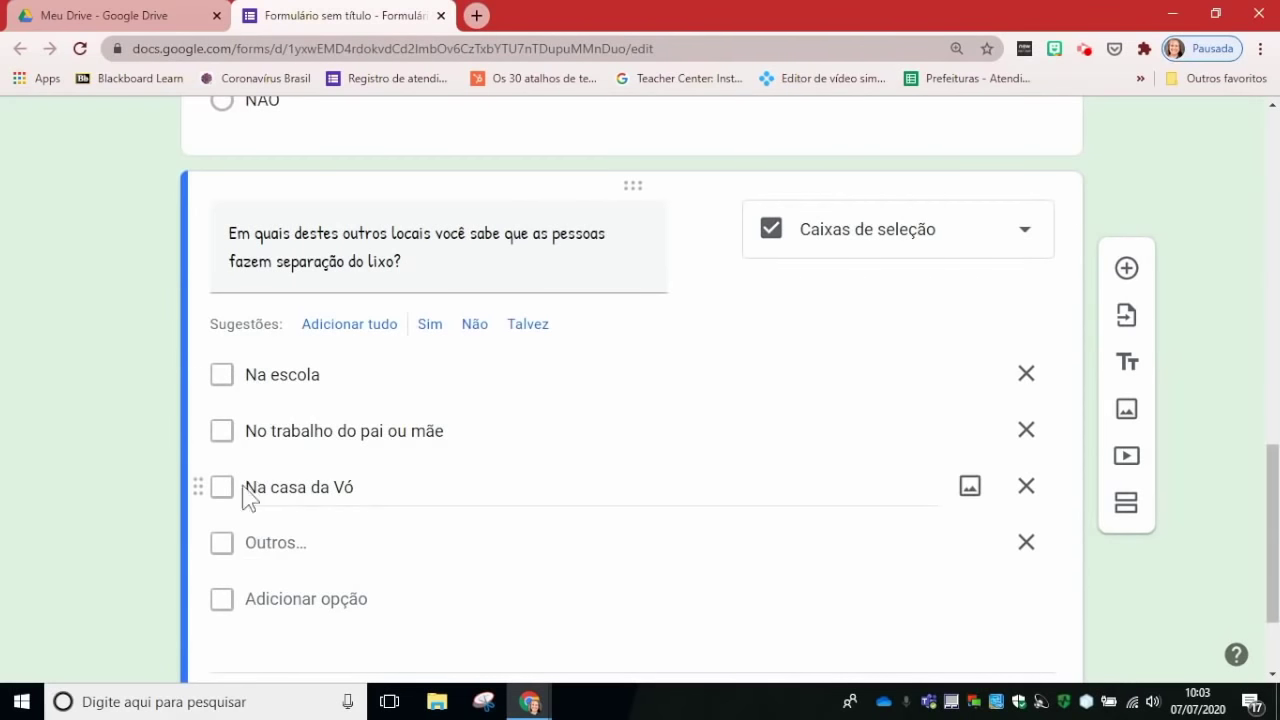
# Step: Switch on Obrigatória for the places checkbox question
pyautogui.scroll(-1, 500, 511)
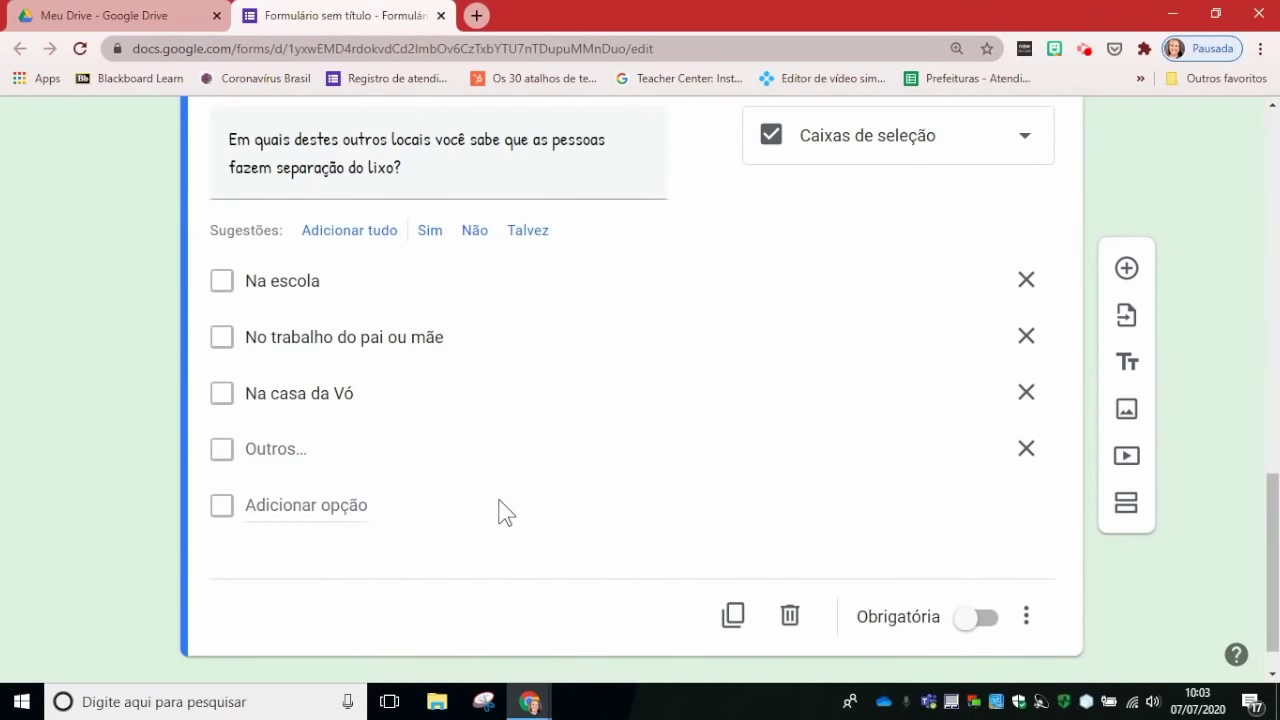
pyautogui.click(964, 619)
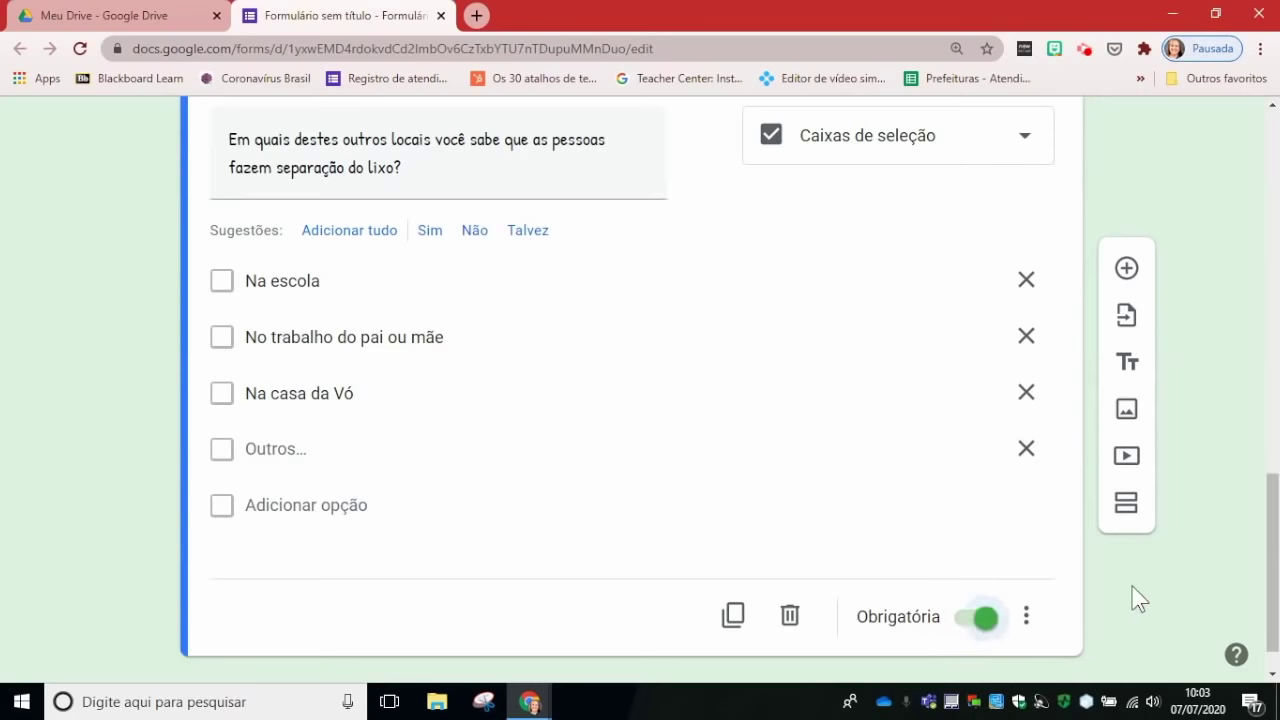
pyautogui.scroll(10, 1138, 590)
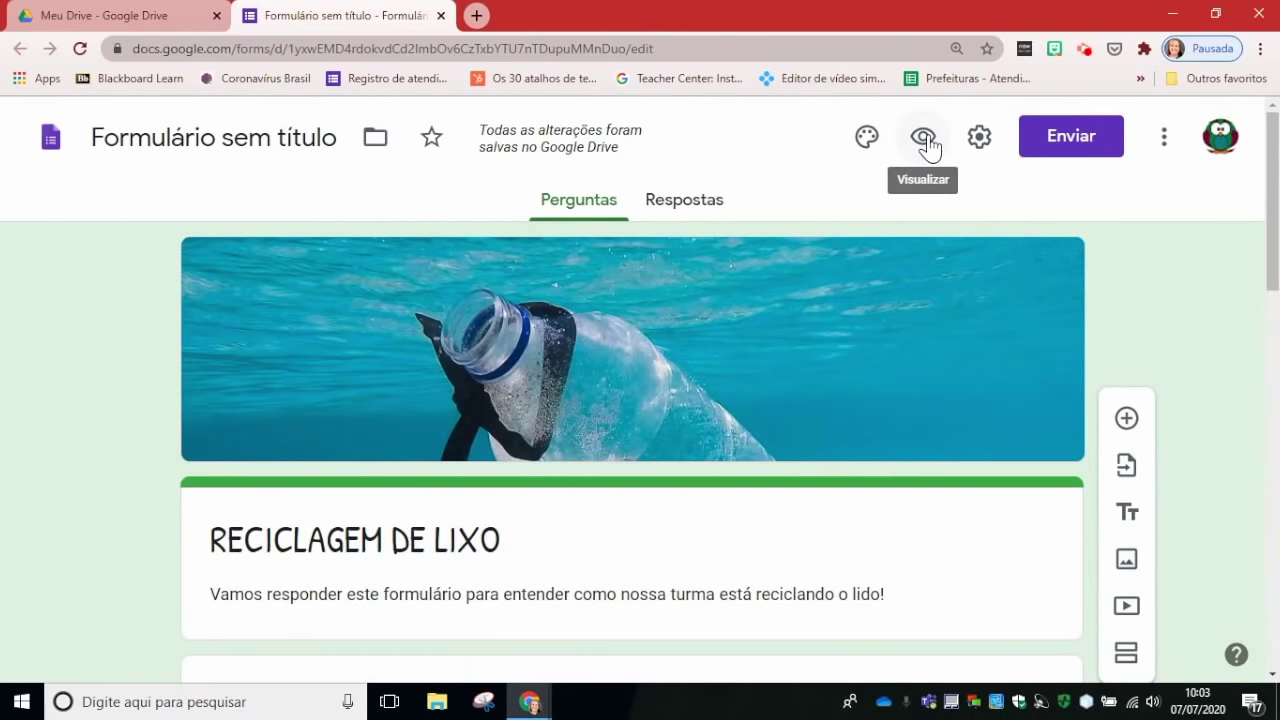
# Step: Open the Visualizar preview of the RECICLAGEM DE LIXO form
pyautogui.click(924, 140)
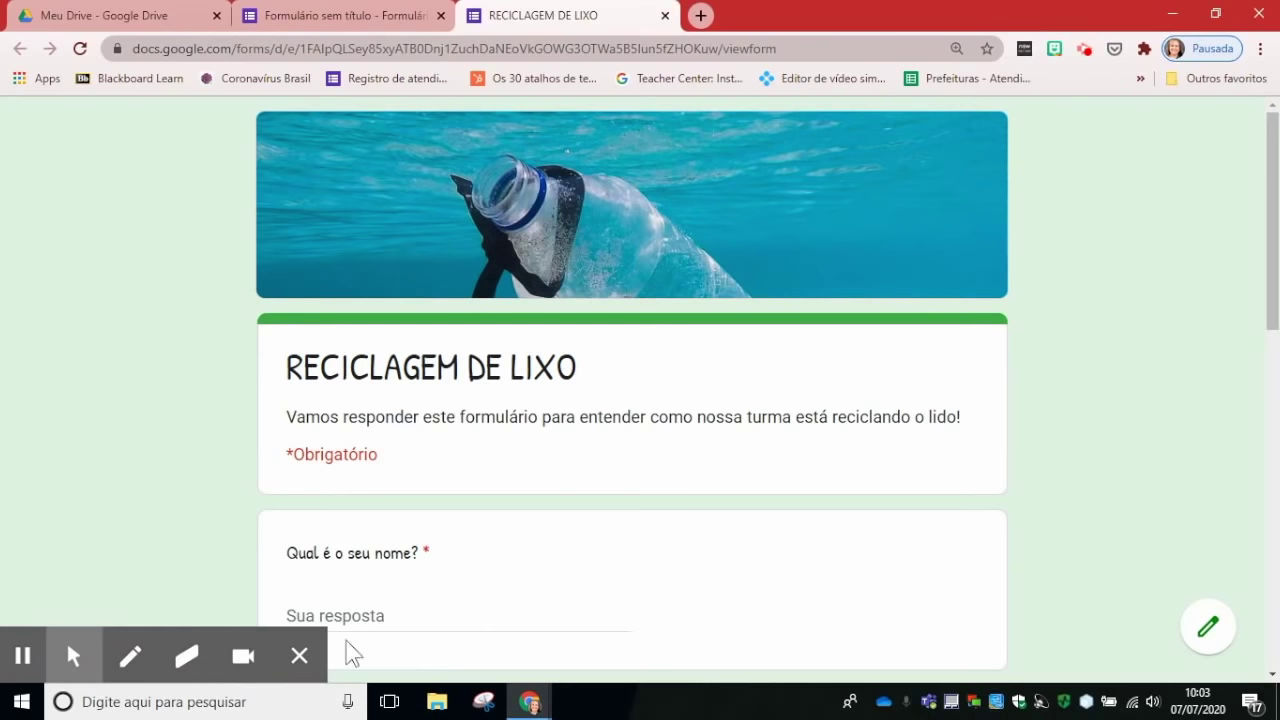
pyautogui.click(300, 656)
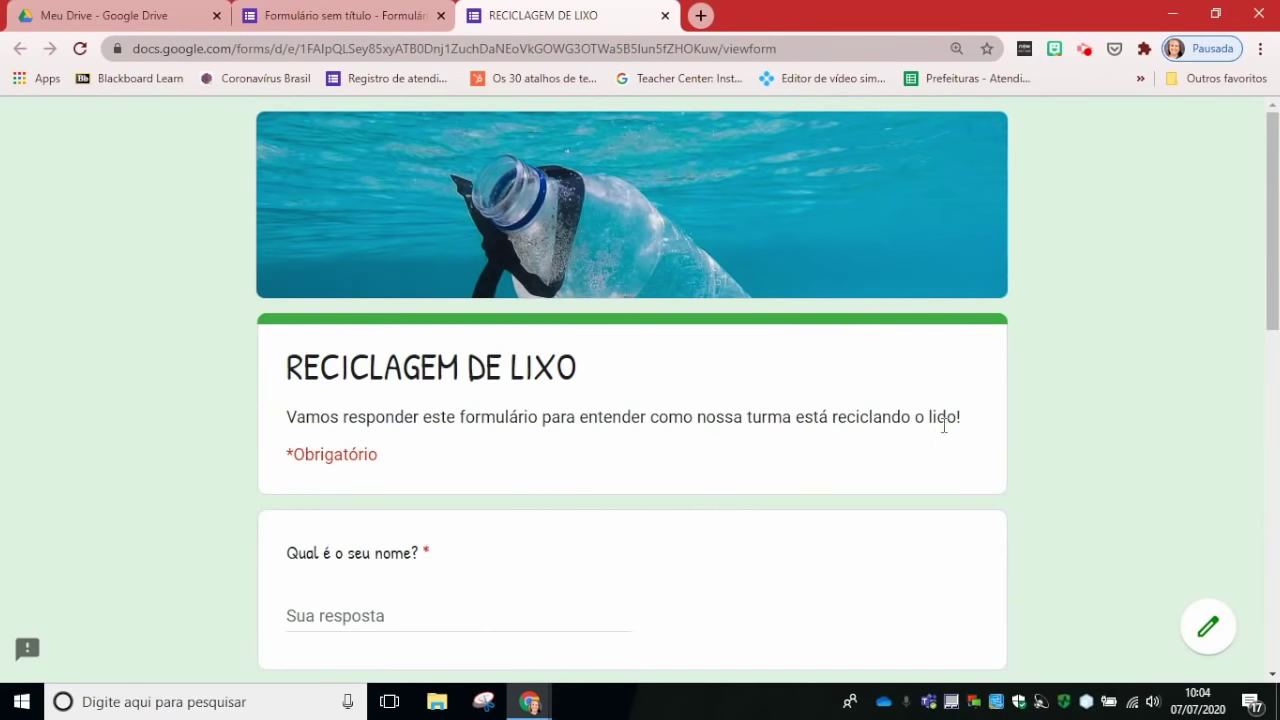
# Step: In the editor, fix the description typo 'lido!' to 'lixo!'
pyautogui.click(330, 15)
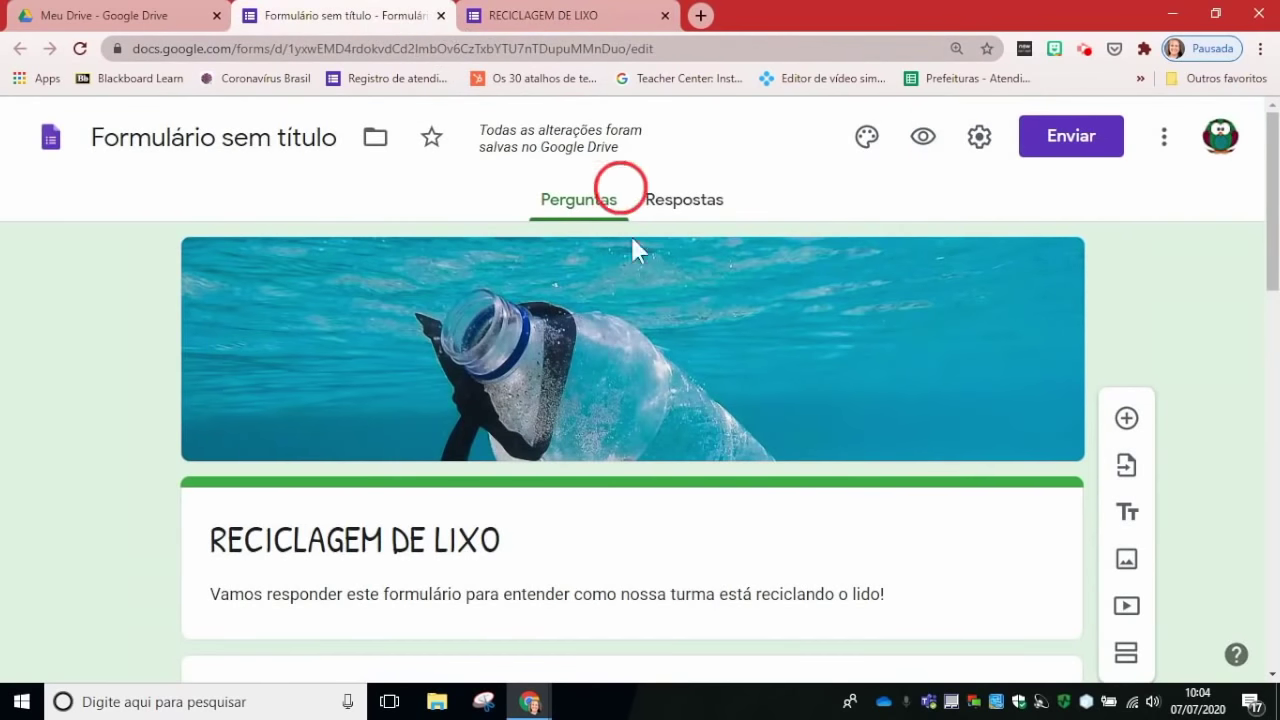
pyautogui.tripleClick(880, 597)
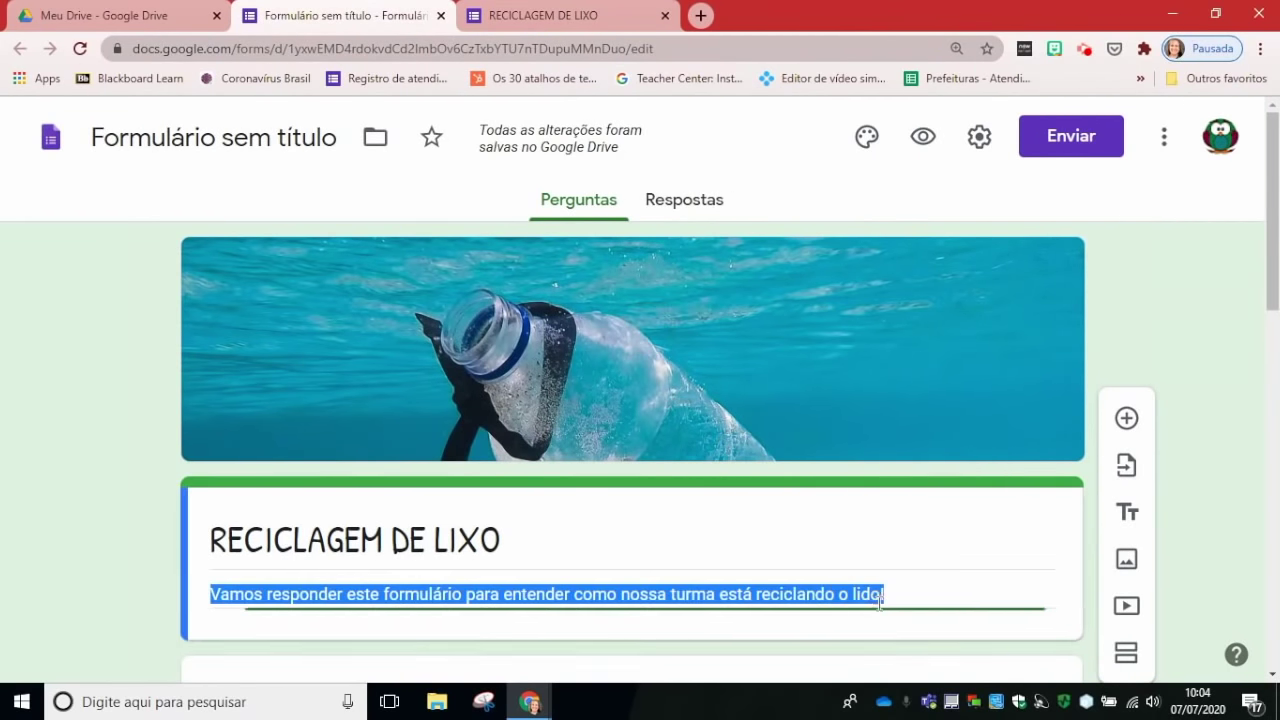
pyautogui.click(882, 597)
pyautogui.press('BackSpace')
pyautogui.write('x')
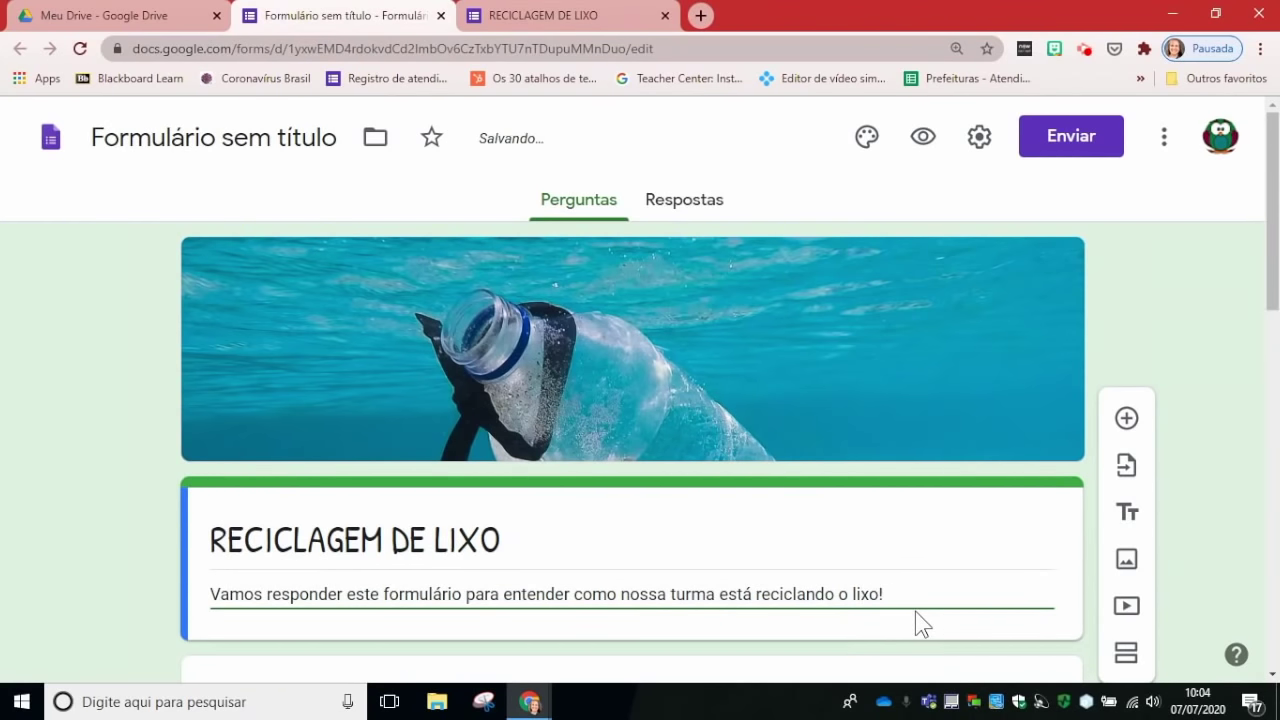
pyautogui.click(957, 665)
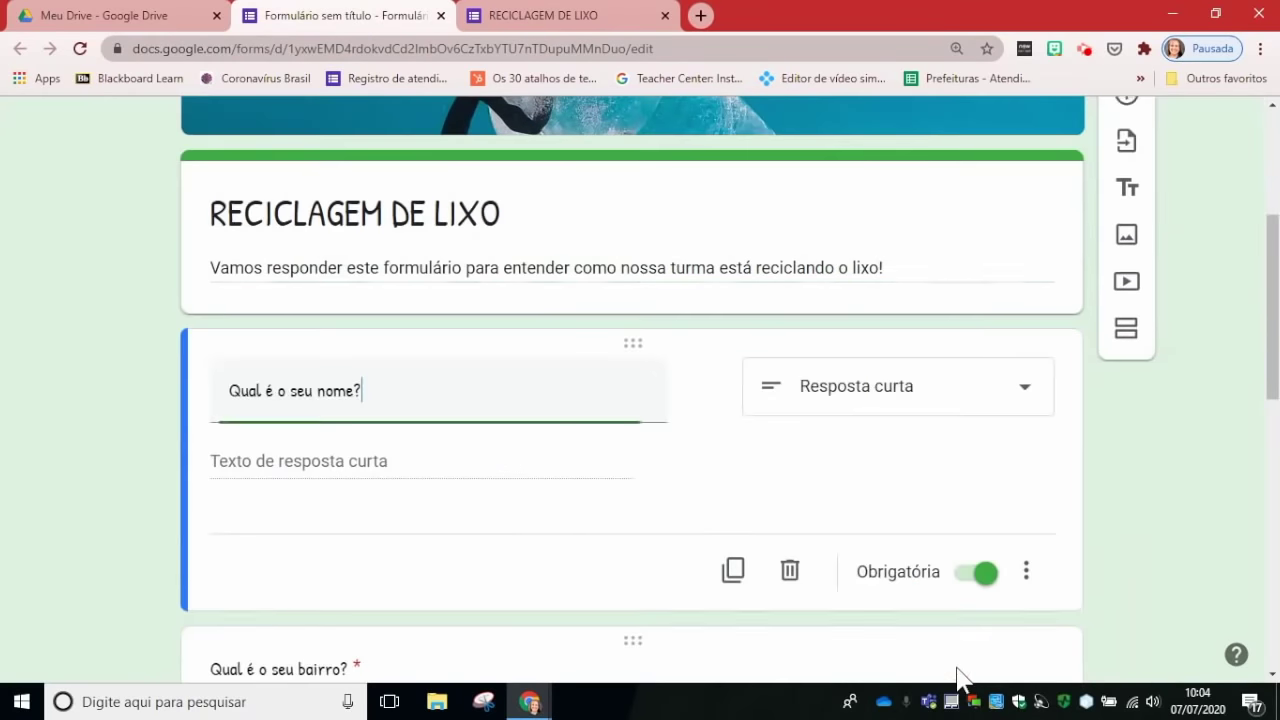
# Step: Reload the preview and click into the name and neighbourhood answer fields
pyautogui.click(565, 15)
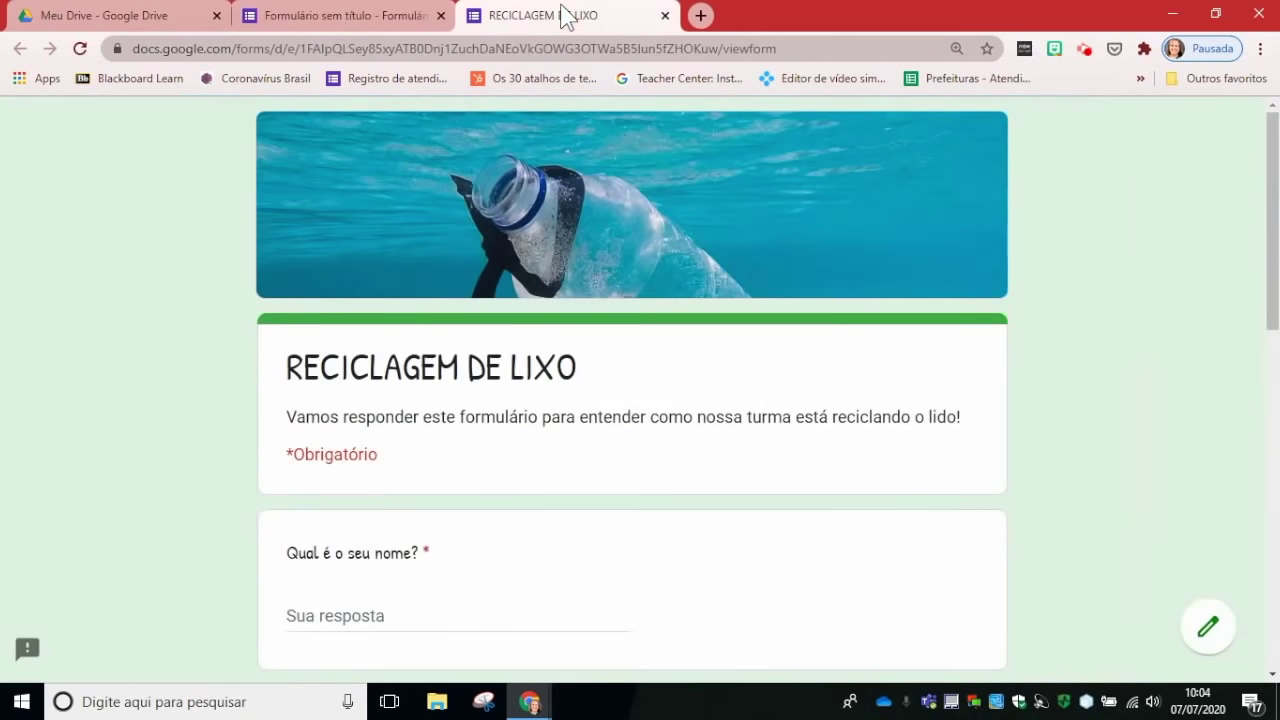
pyautogui.click(80, 49)
pyautogui.scroll(-2, 400, 500)
pyautogui.click(323, 426)
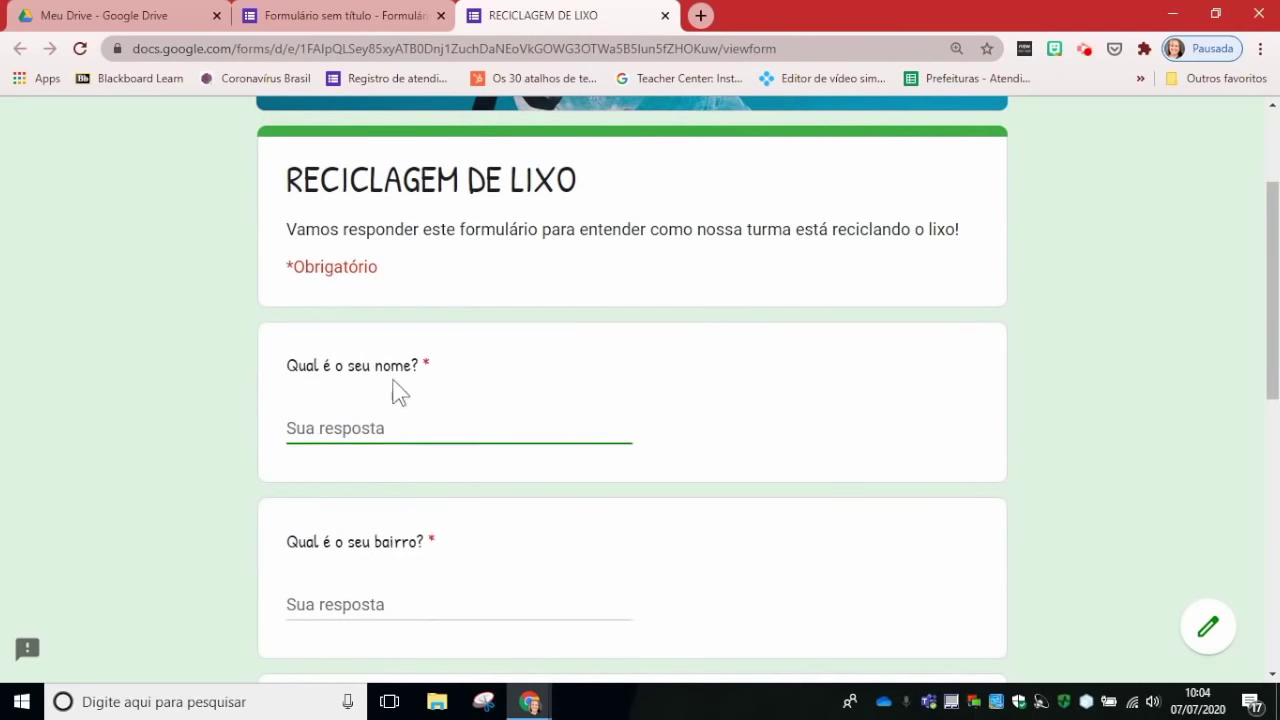
pyautogui.scroll(-1, 455, 515)
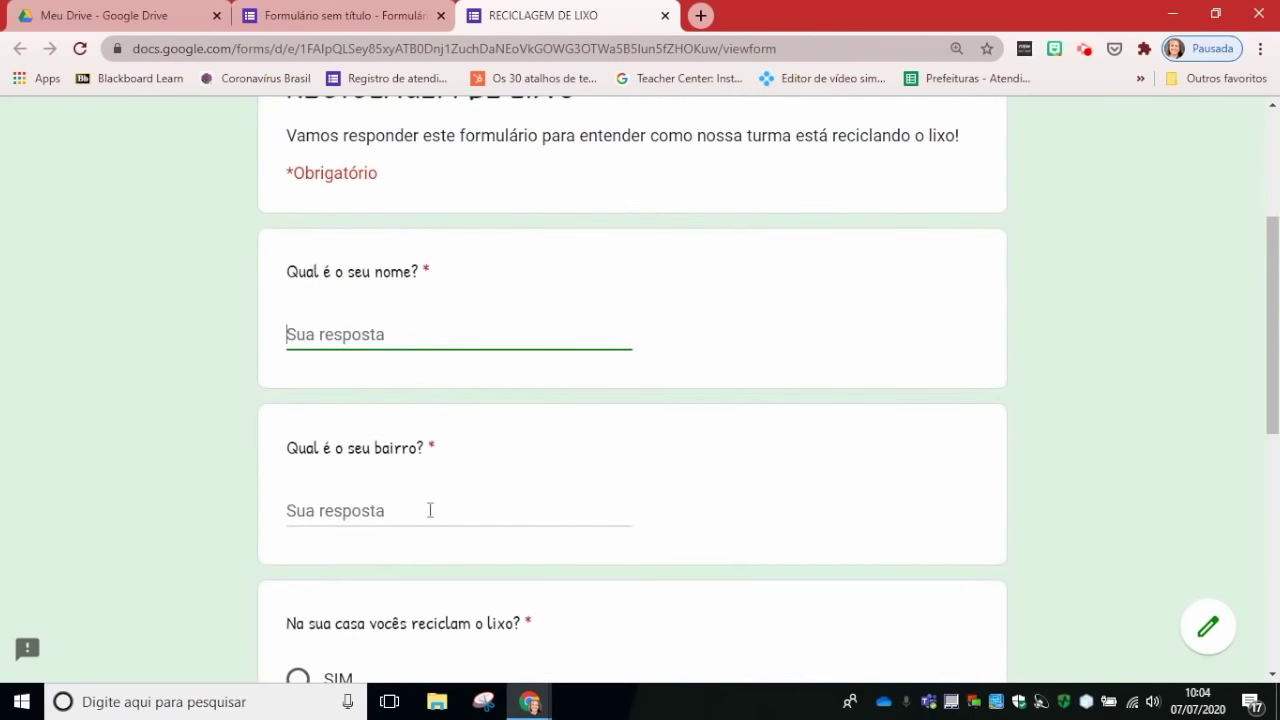
pyautogui.click(429, 511)
pyautogui.scroll(-1, 551, 463)
pyautogui.scroll(-2, 551, 463)
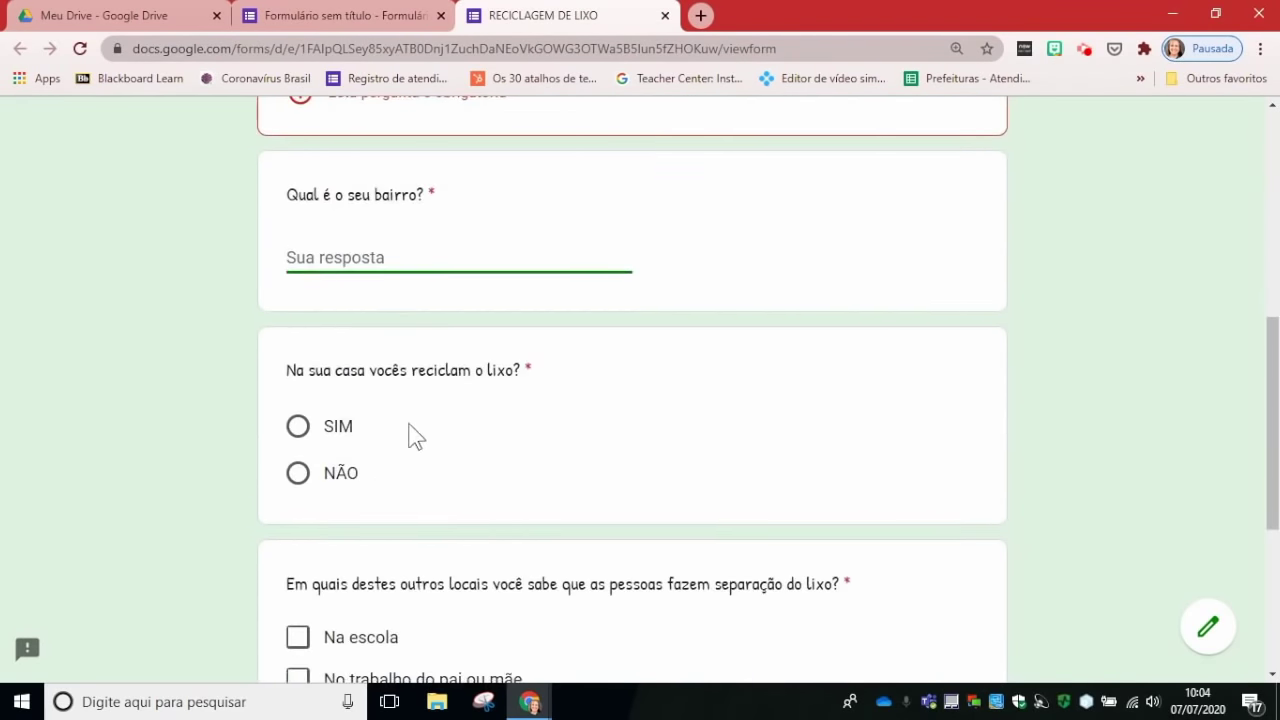
# Step: Answer NÃO to the recycling question in the preview
pyautogui.click(299, 424)
pyautogui.click(298, 456)
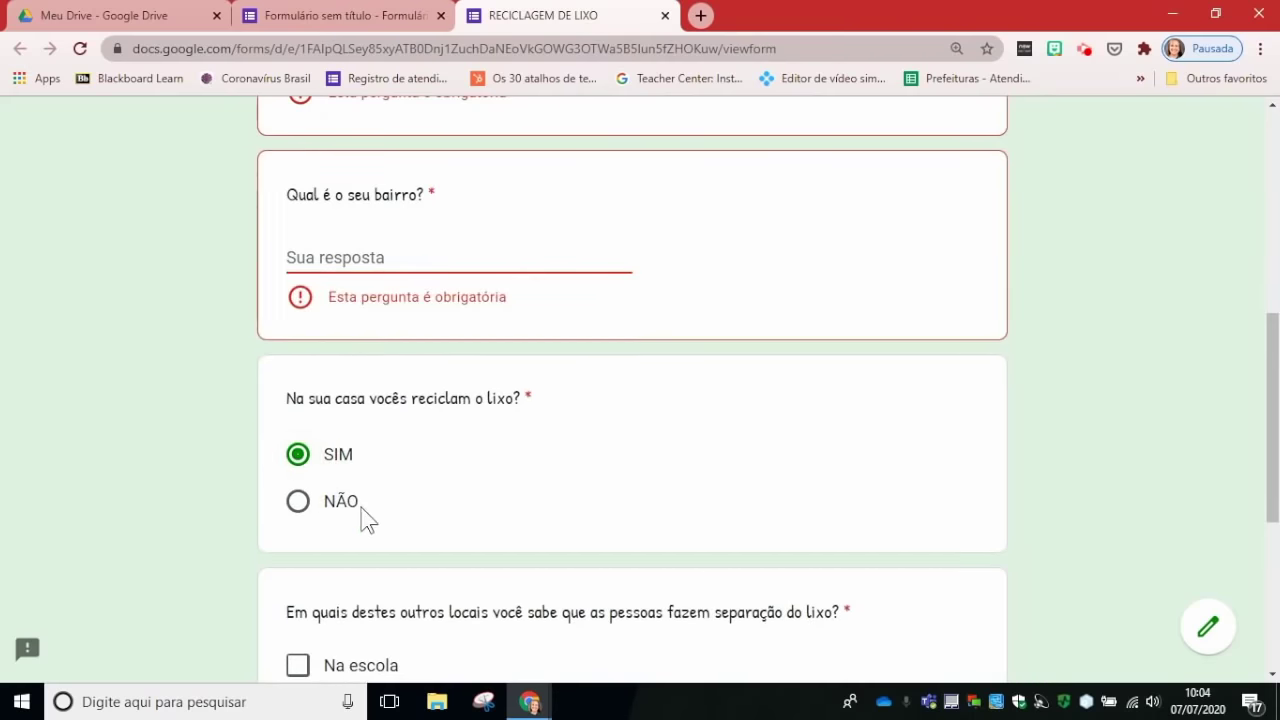
pyautogui.click(297, 505)
pyautogui.scroll(2, 366, 260)
pyautogui.scroll(-2, 366, 256)
pyautogui.scroll(2, 358, 236)
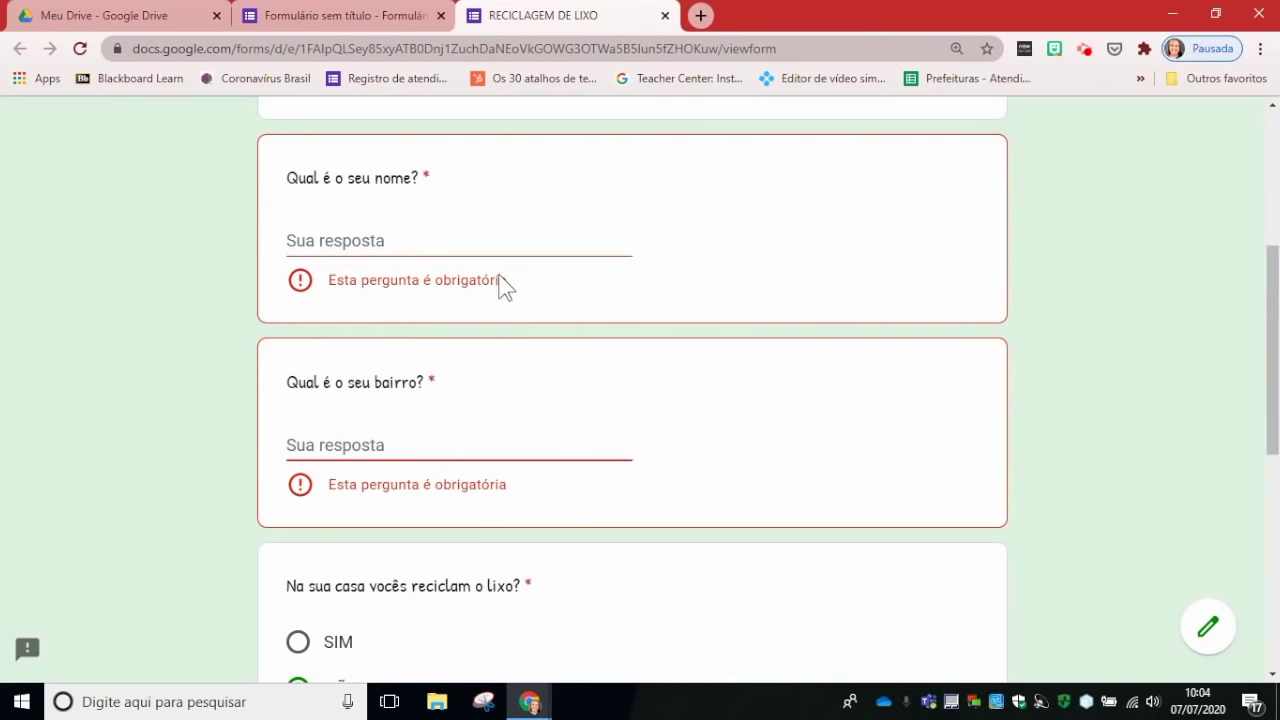
pyautogui.scroll(-3, 496, 280)
pyautogui.scroll(-3, 505, 290)
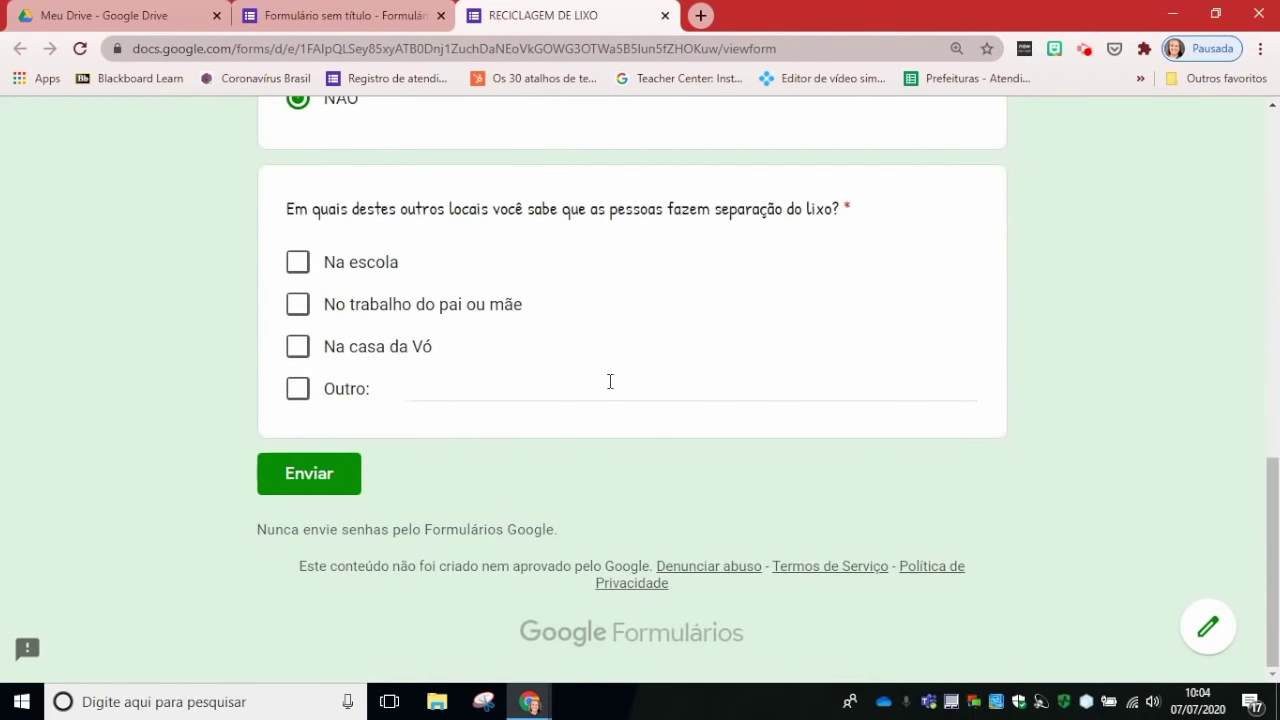
# Step: Submit to see required-question errors, then re-select NÃO for recycling
pyautogui.click(321, 484)
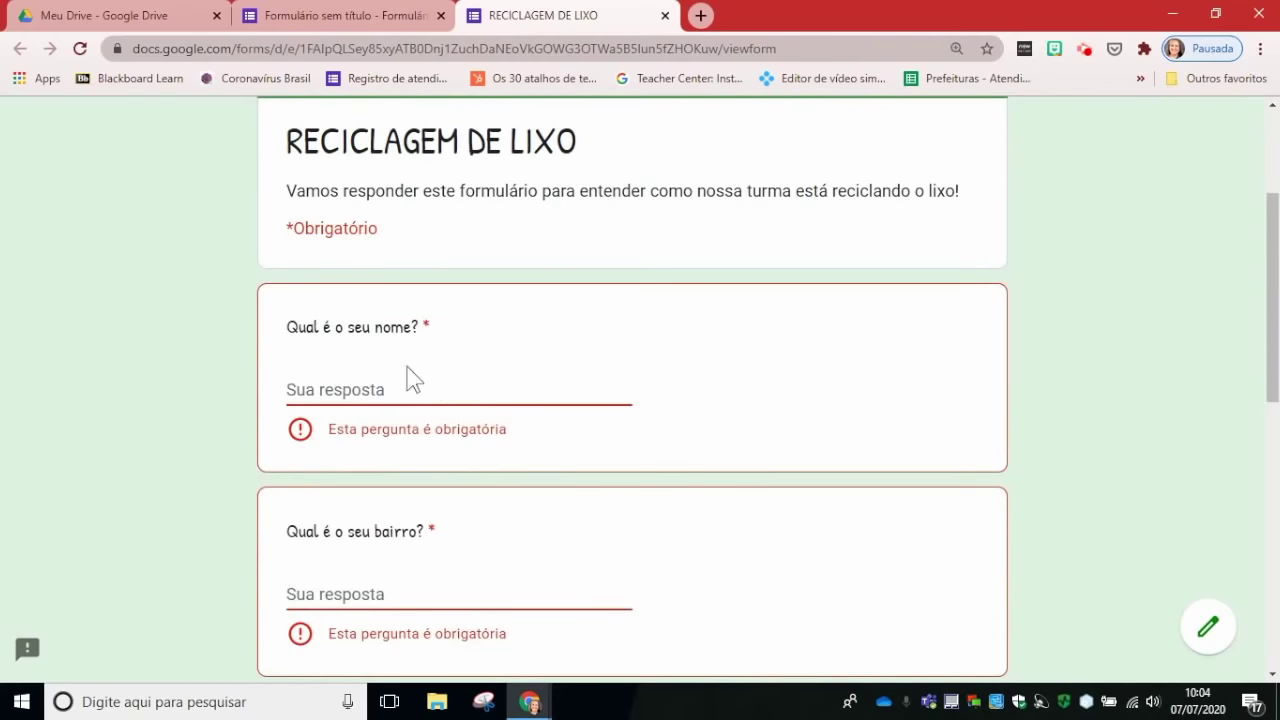
pyautogui.scroll(-5, 414, 380)
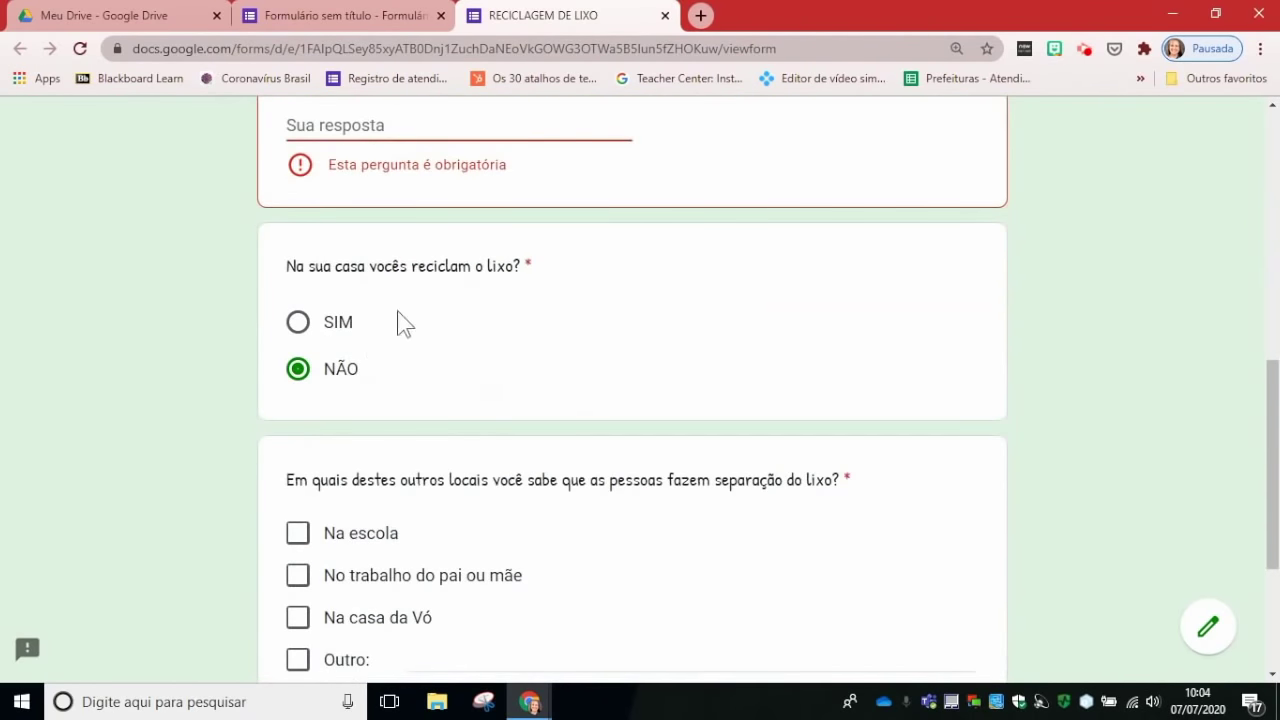
pyautogui.click(300, 324)
pyautogui.click(300, 370)
pyautogui.scroll(-2, 480, 330)
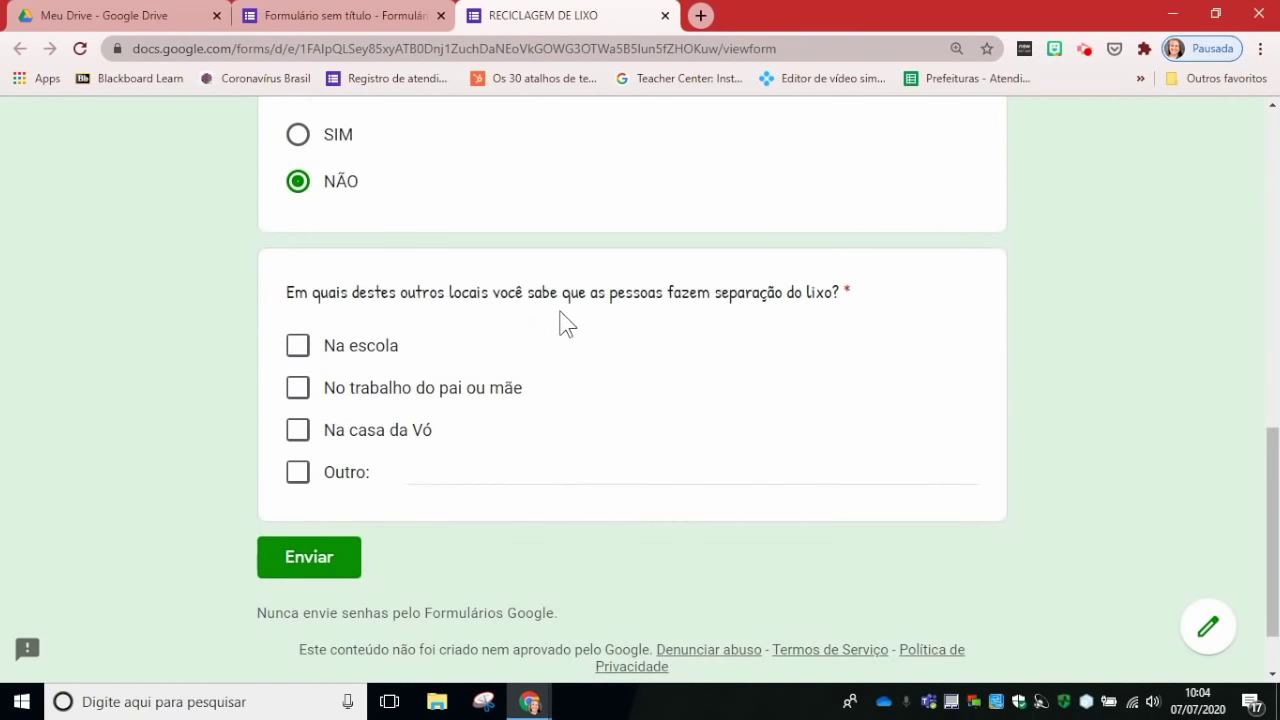
# Step: Tick Na escola, No trabalho do pai ou mãe and Outro with 'na casa da minha madrinha'
pyautogui.click(299, 347)
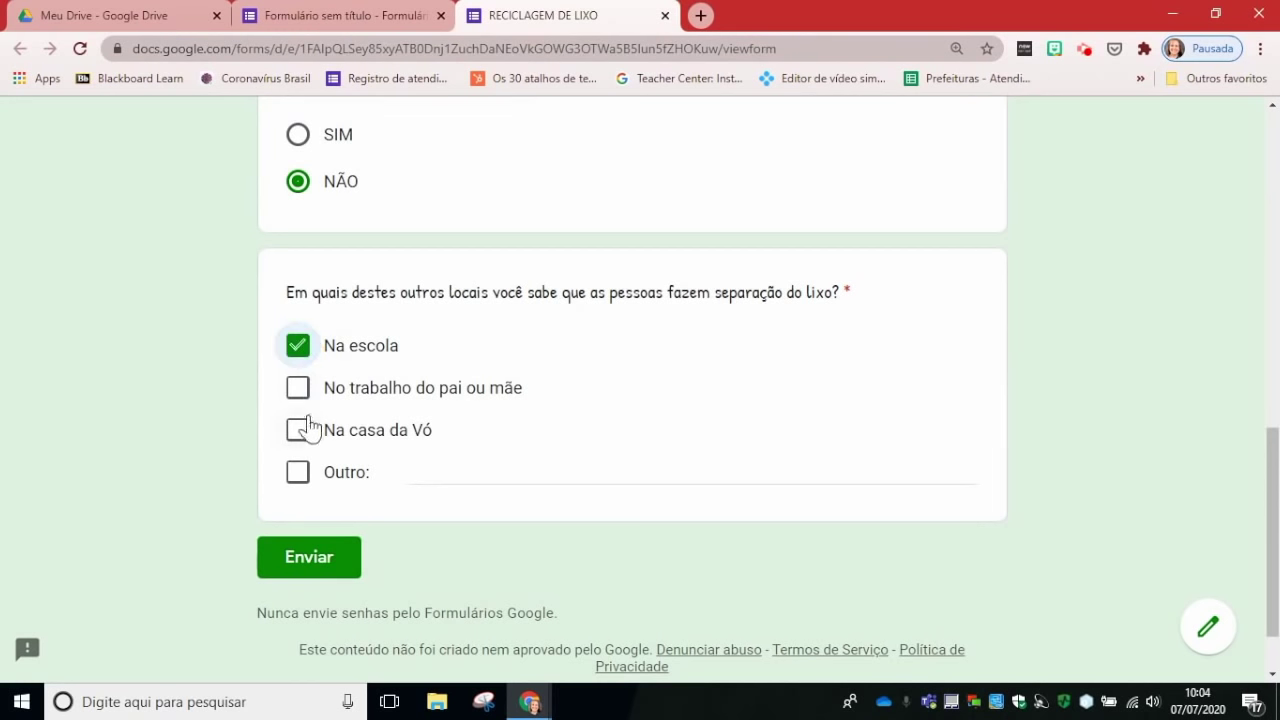
pyautogui.click(299, 389)
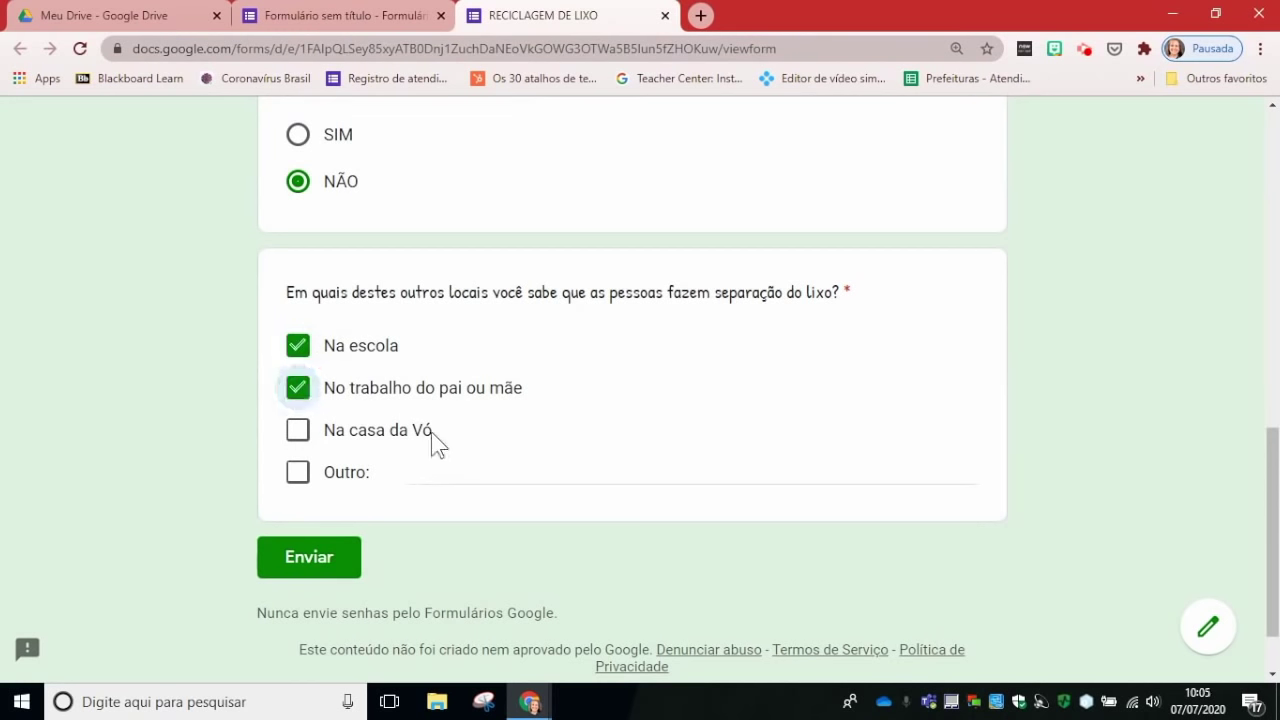
pyautogui.click(298, 475)
pyautogui.write('na casa da minha madrinha.')
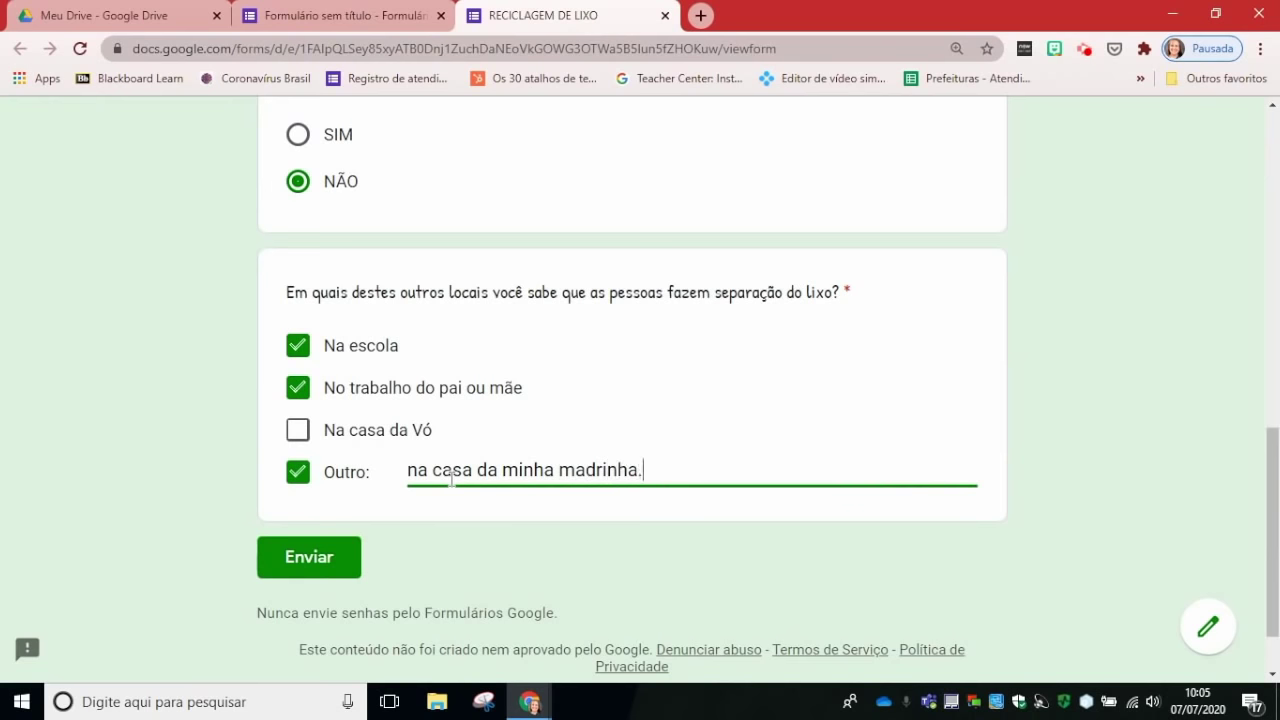
pyautogui.press('Return')
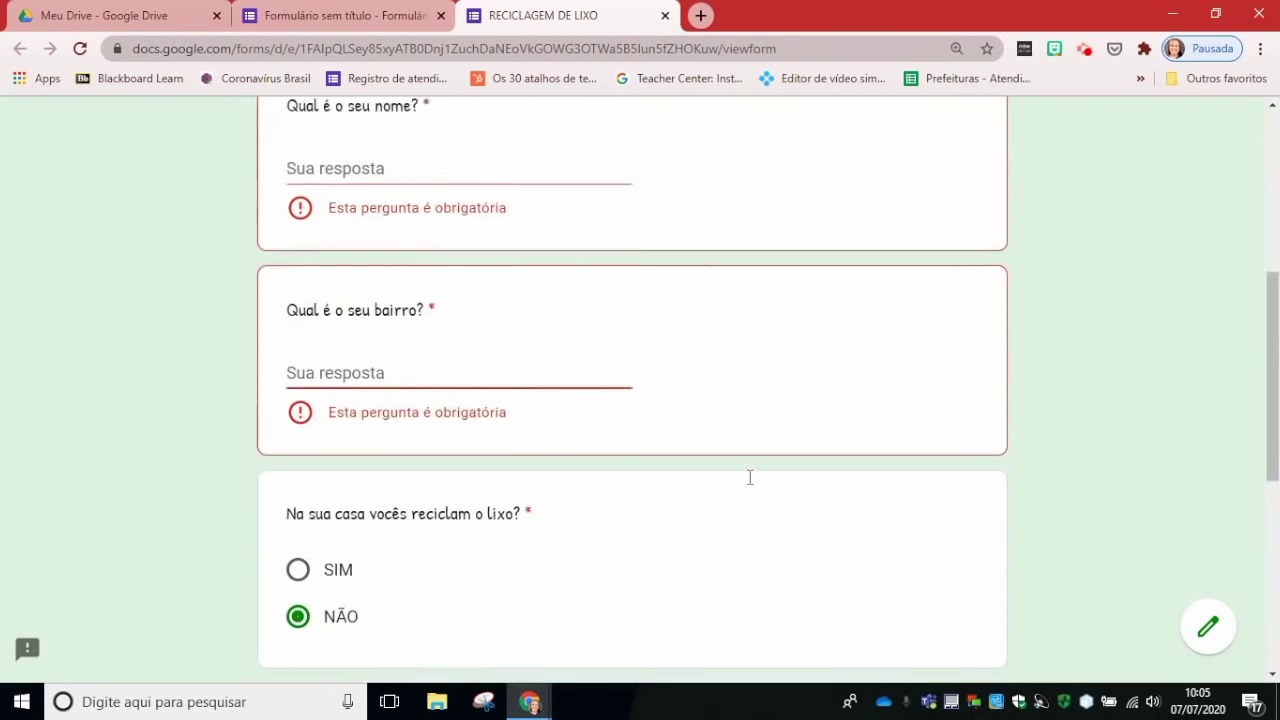
pyautogui.scroll(-3, 400, 453)
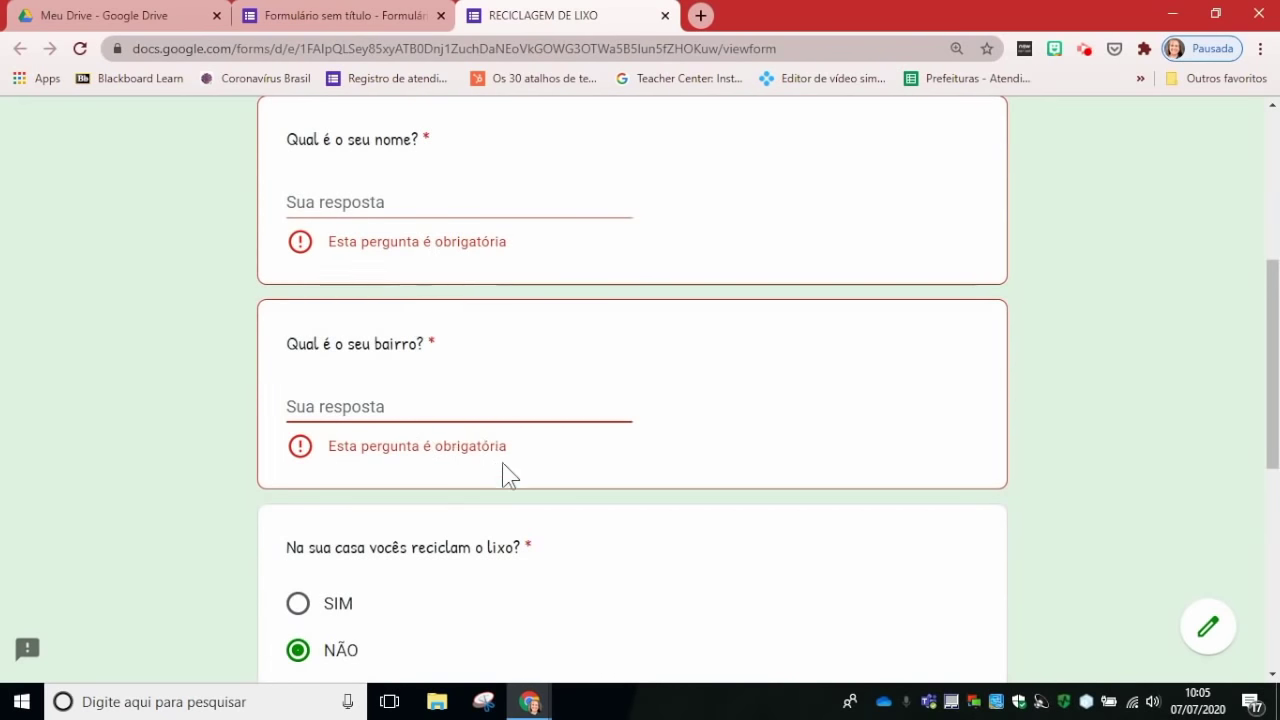
pyautogui.scroll(-4, 503, 460)
pyautogui.scroll(-2, 505, 465)
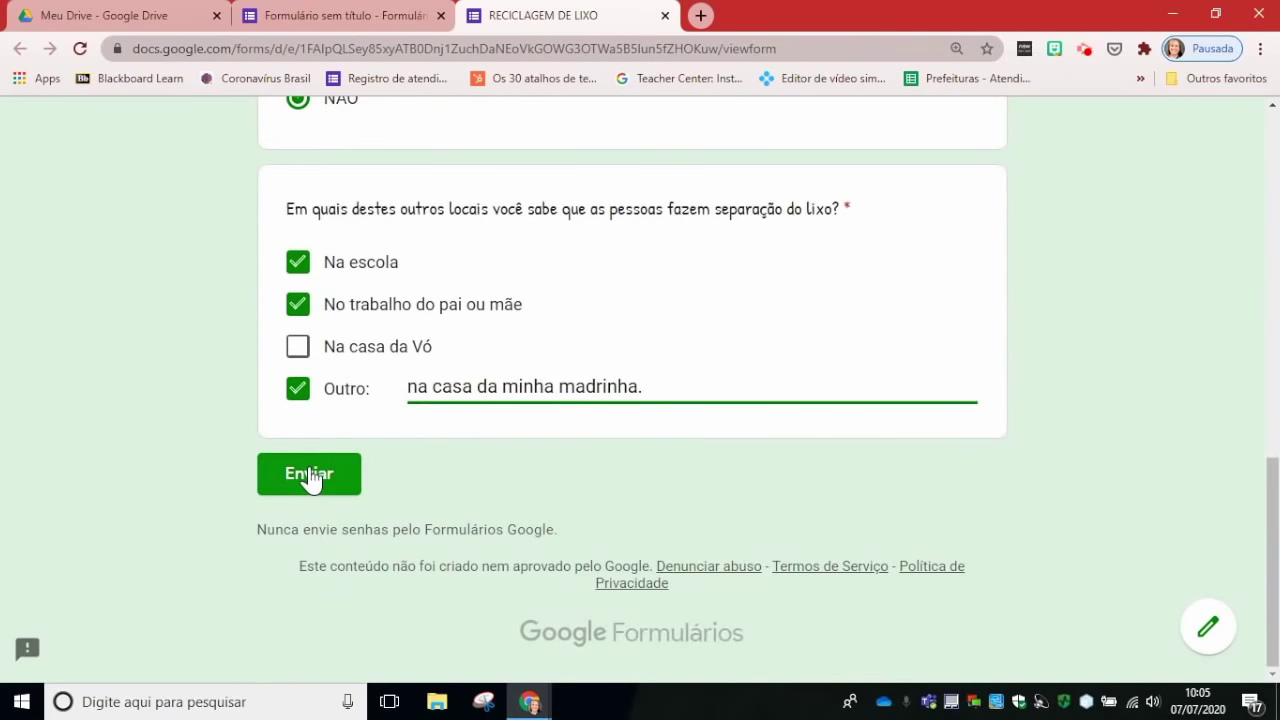
# Step: Leave the preview and add a blank question below the places checkbox question
pyautogui.click(665, 16)
pyautogui.click(714, 154)
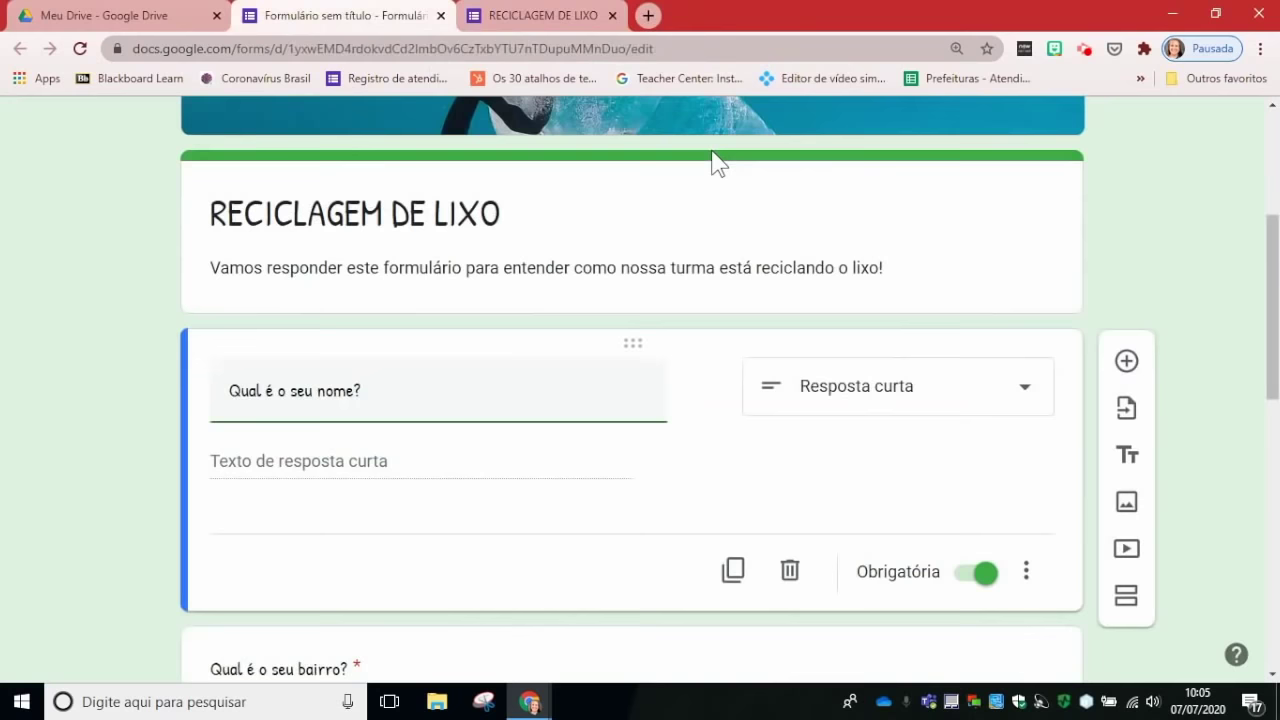
pyautogui.scroll(-3, 654, 375)
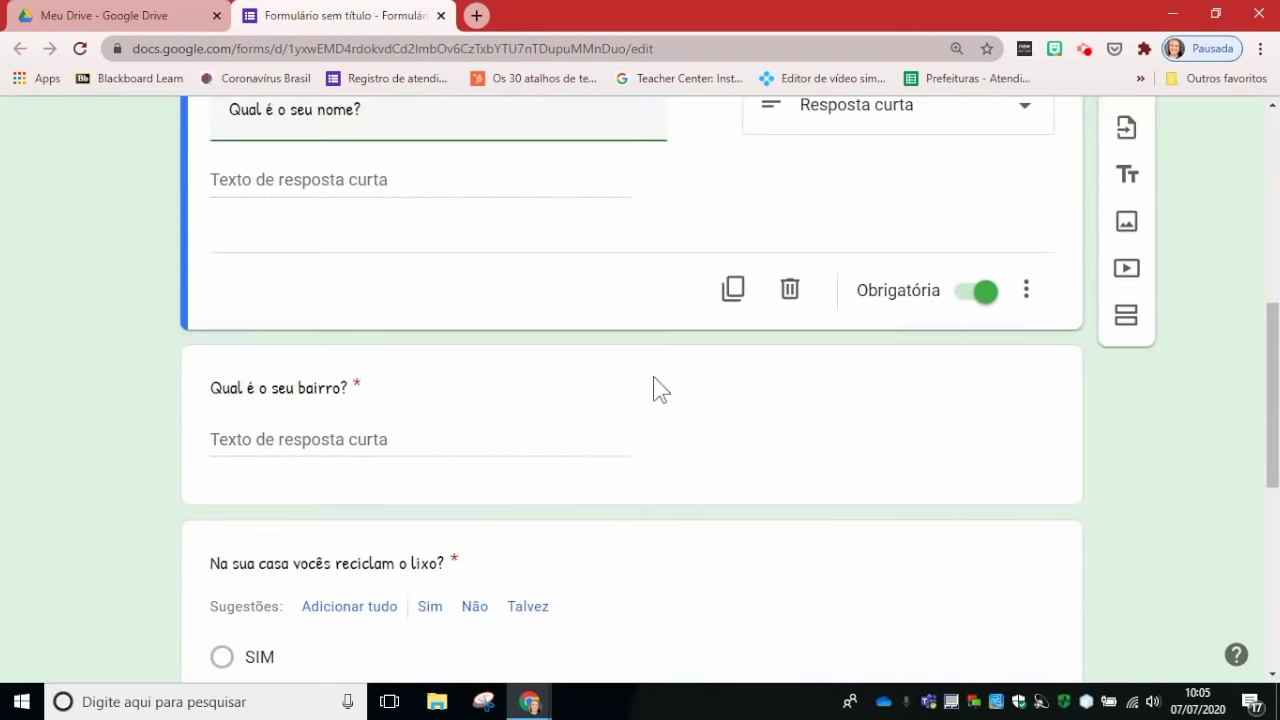
pyautogui.scroll(-3, 660, 390)
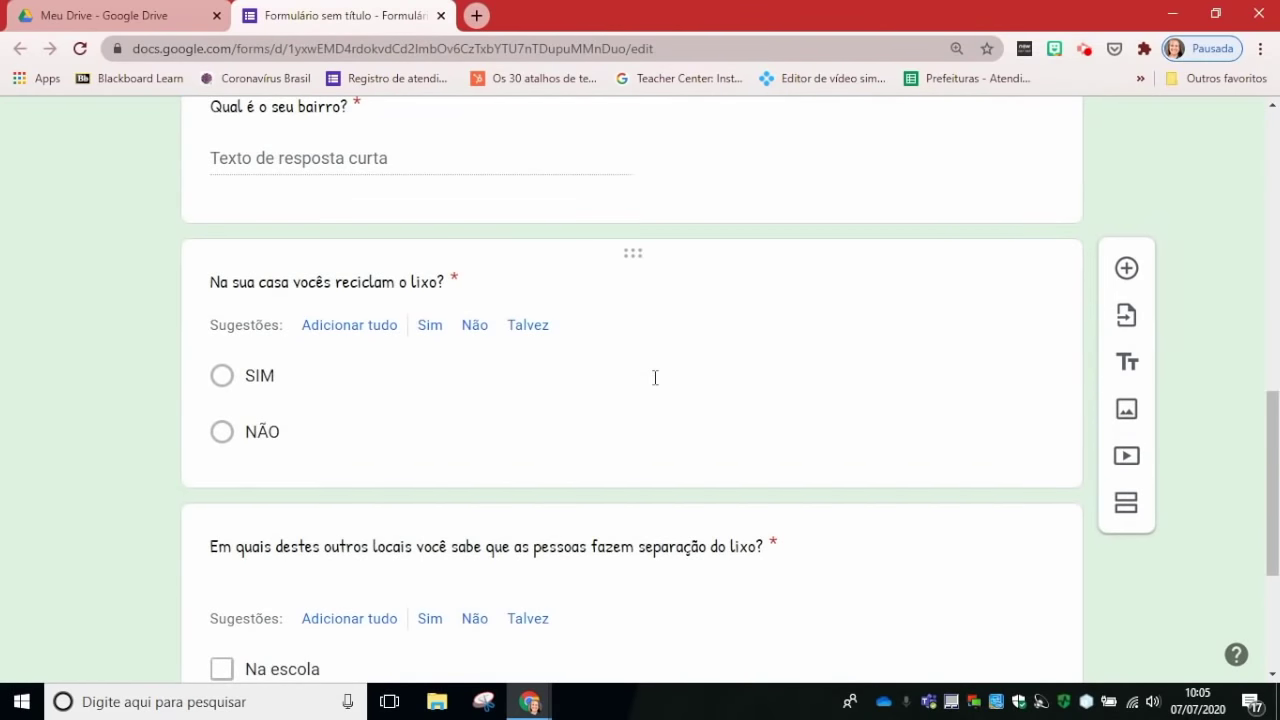
pyautogui.scroll(-1, 656, 367)
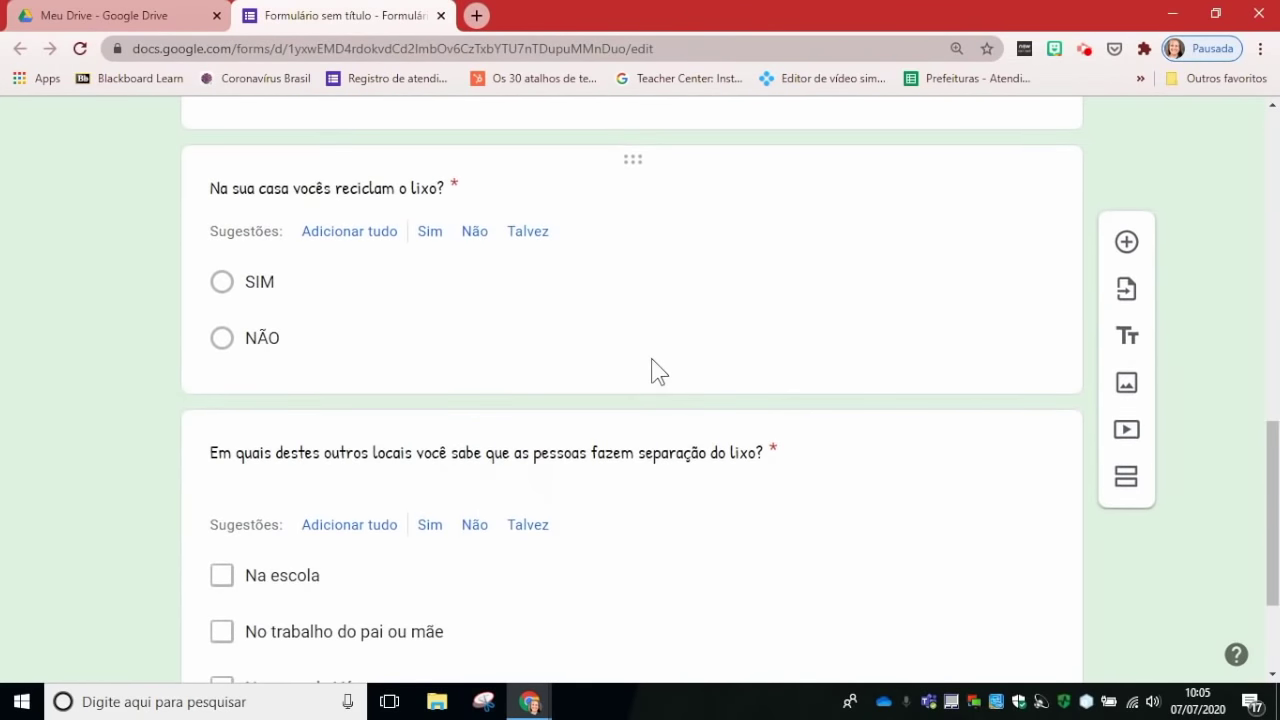
pyautogui.scroll(-2, 650, 368)
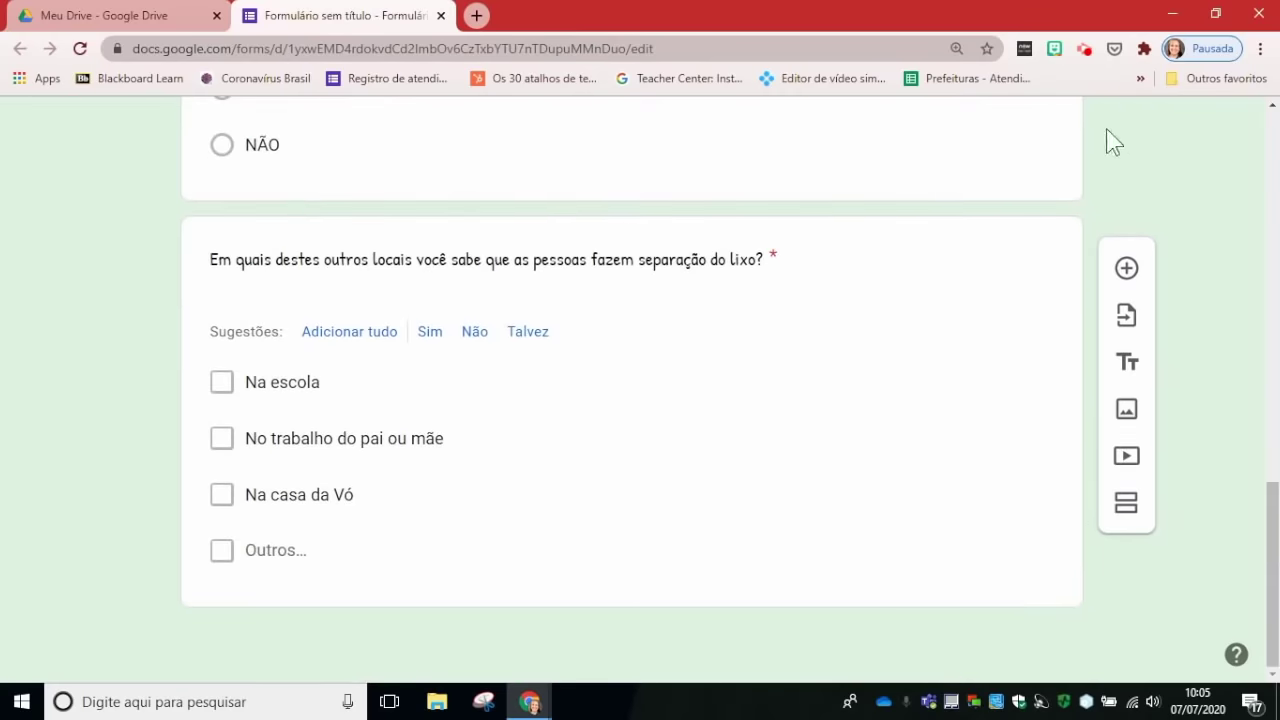
pyautogui.click(1050, 494)
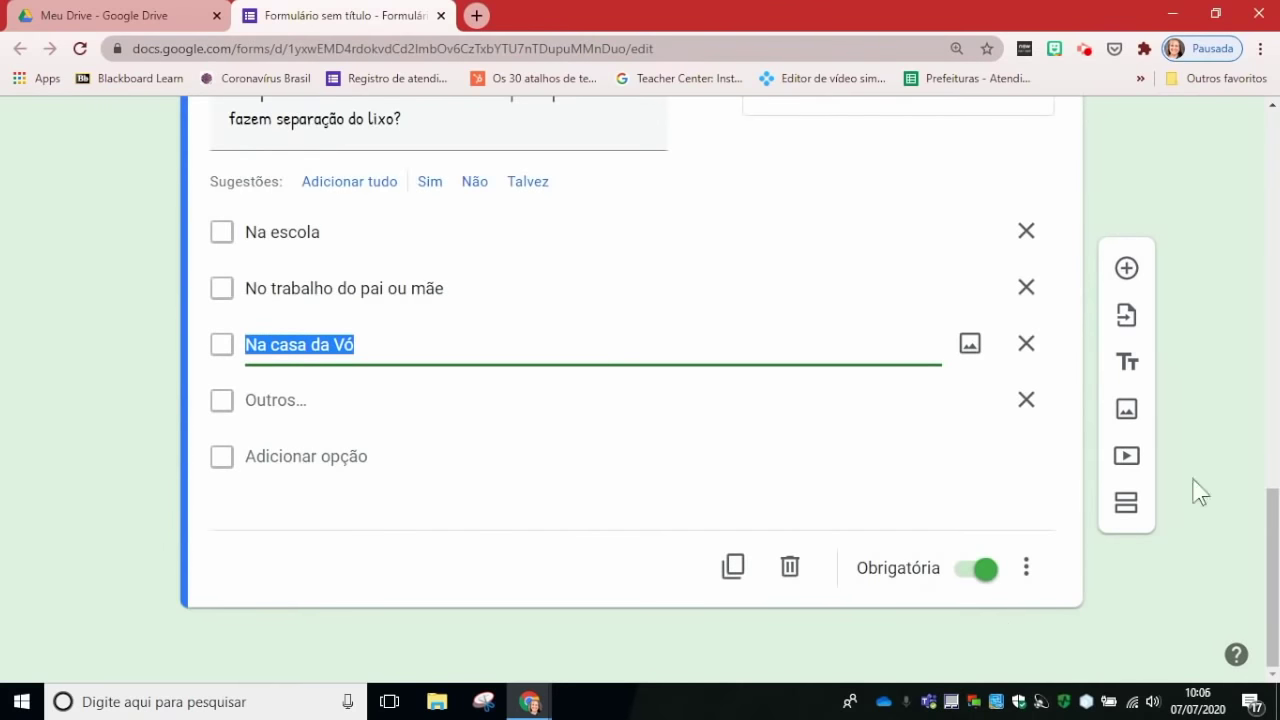
pyautogui.click(1120, 276)
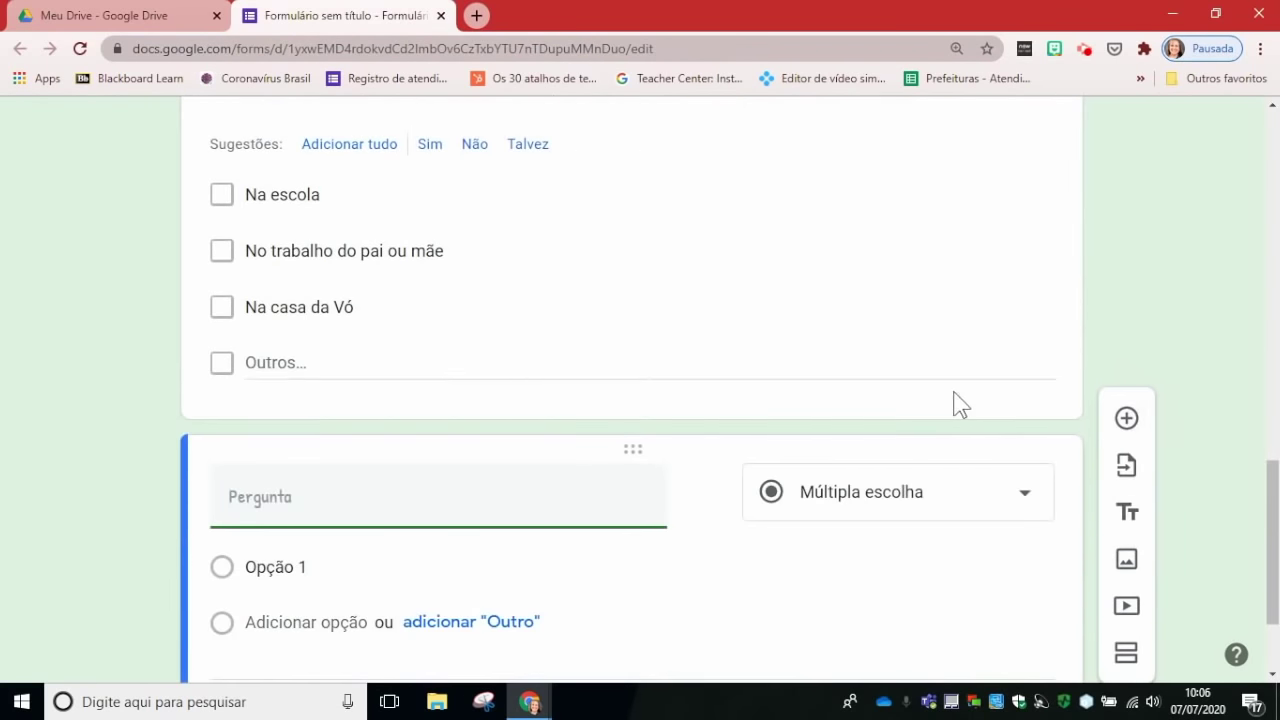
# Step: Change the new question's type to Lista suspensa
pyautogui.click(1030, 358)
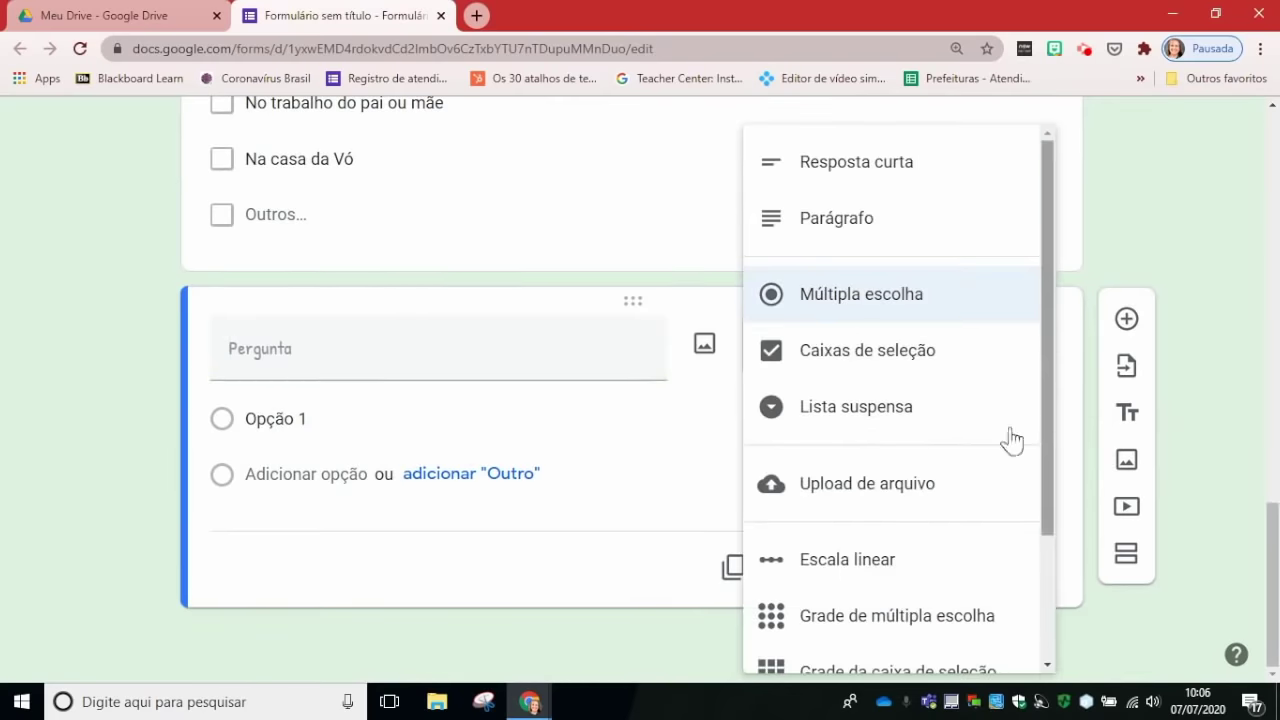
pyautogui.click(845, 418)
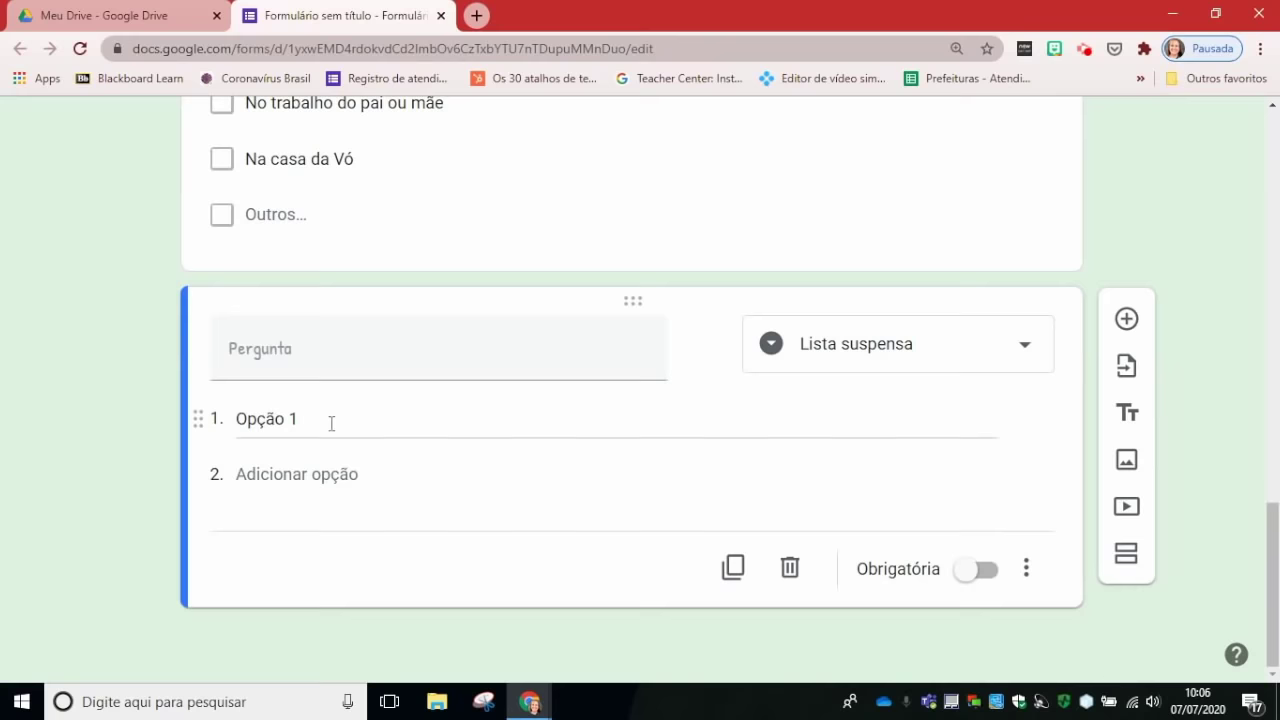
pyautogui.click(260, 366)
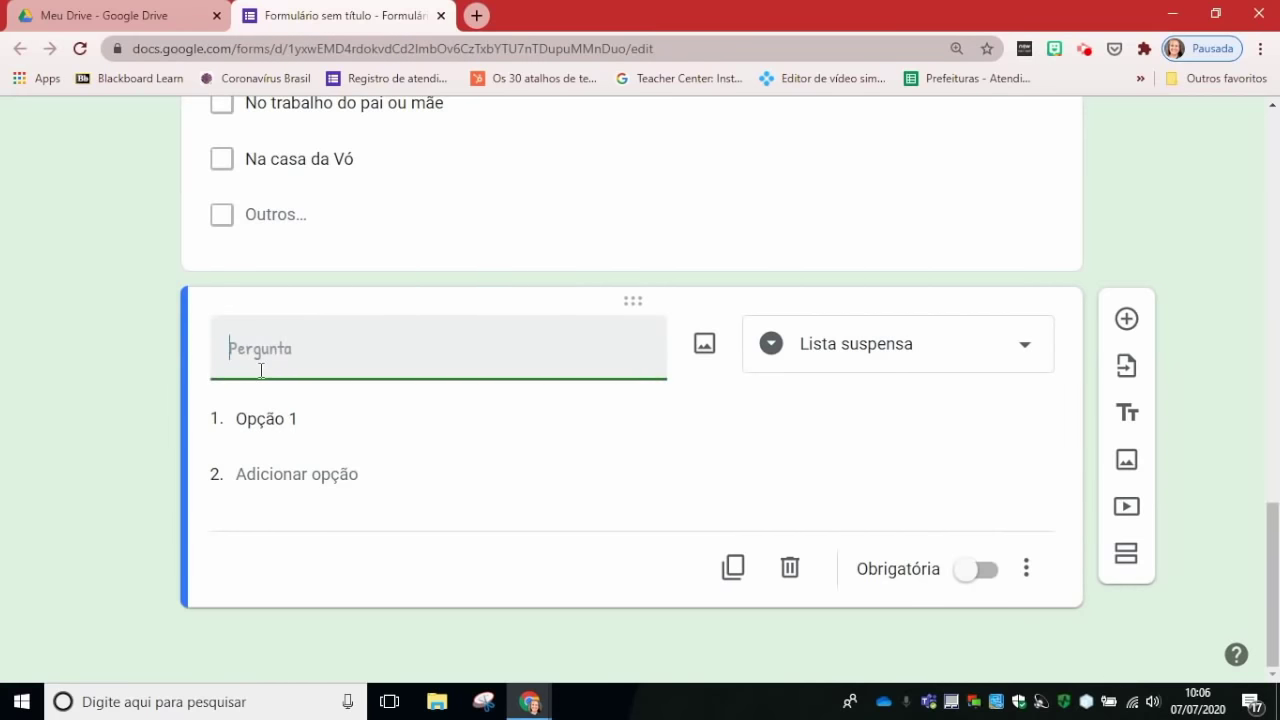
pyautogui.click(1215, 318)
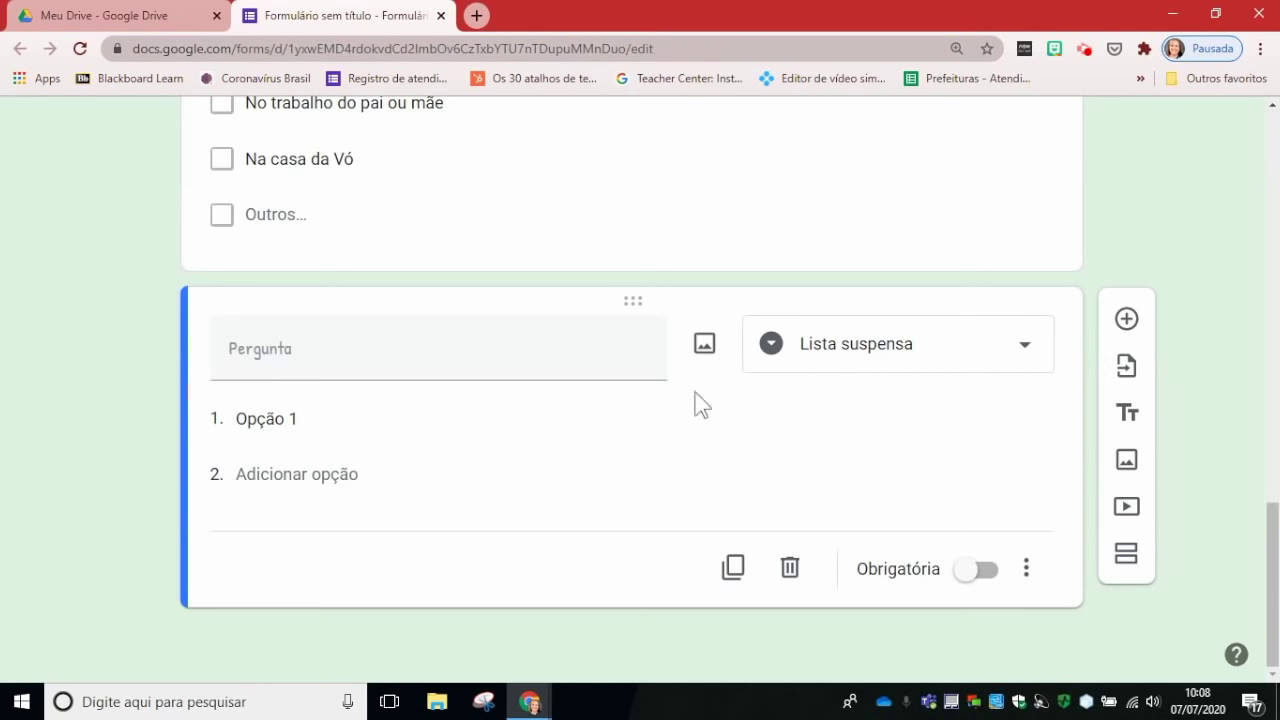
# Step: Title the dropdown 'Qual a sua cidade?' with choices Porto Alegre and Canoas
pyautogui.click(482, 364)
pyautogui.write('Qual a sua cidade?')
pyautogui.click(340, 429)
pyautogui.write('Porto Alegre')
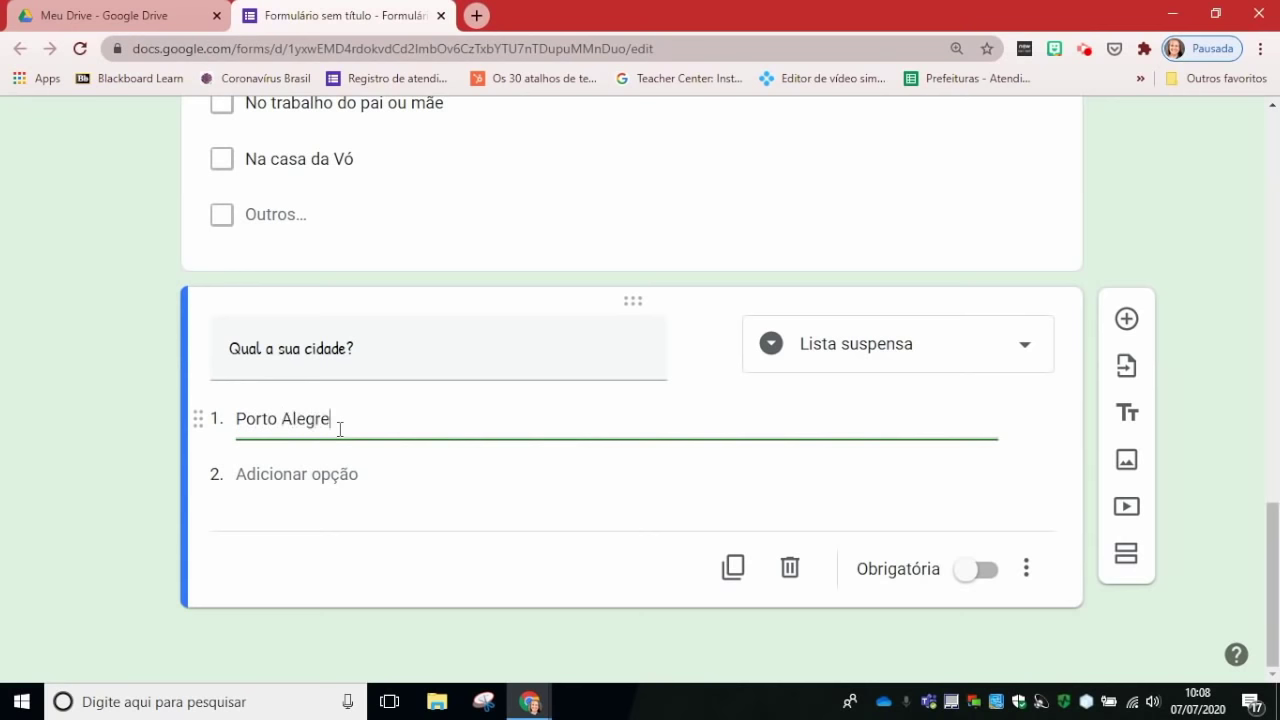
pyautogui.click(335, 475)
pyautogui.write('Canoas')
# Step: Add choices Alvorada, Cachoeirinha and Gravataí, and mark the city question required
pyautogui.click(367, 530)
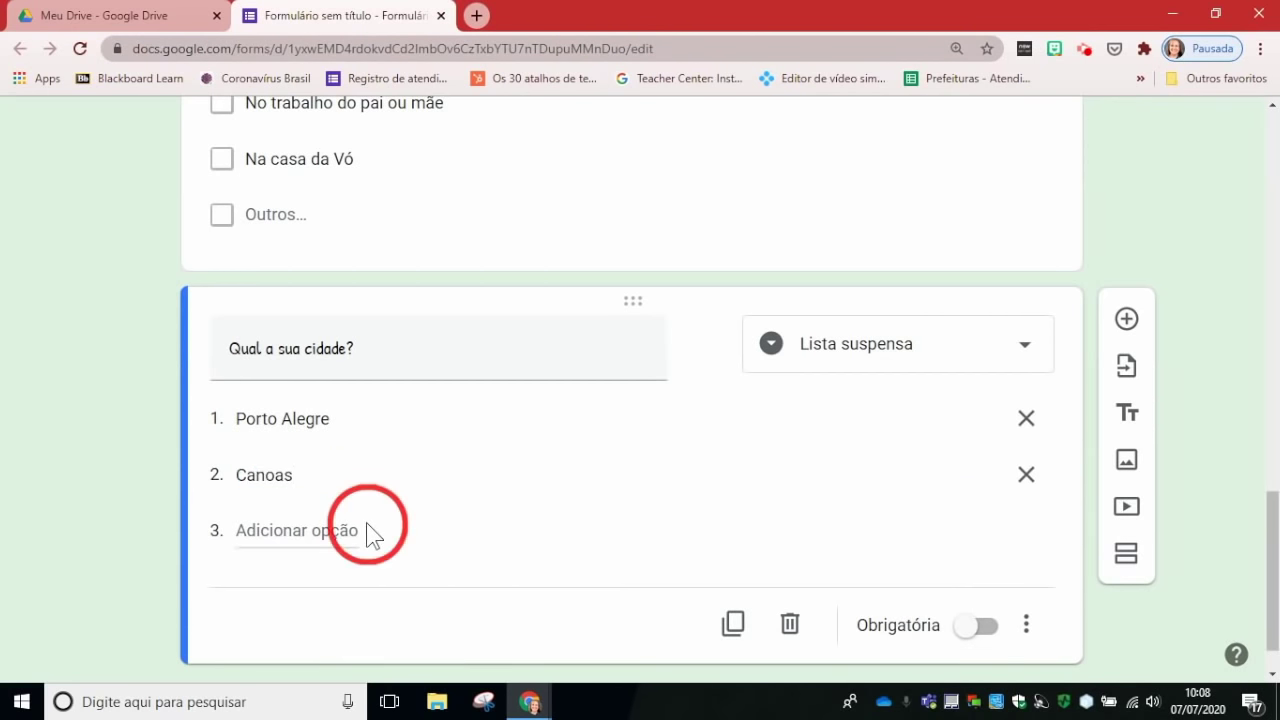
pyautogui.click(343, 529)
pyautogui.write('Alvorada')
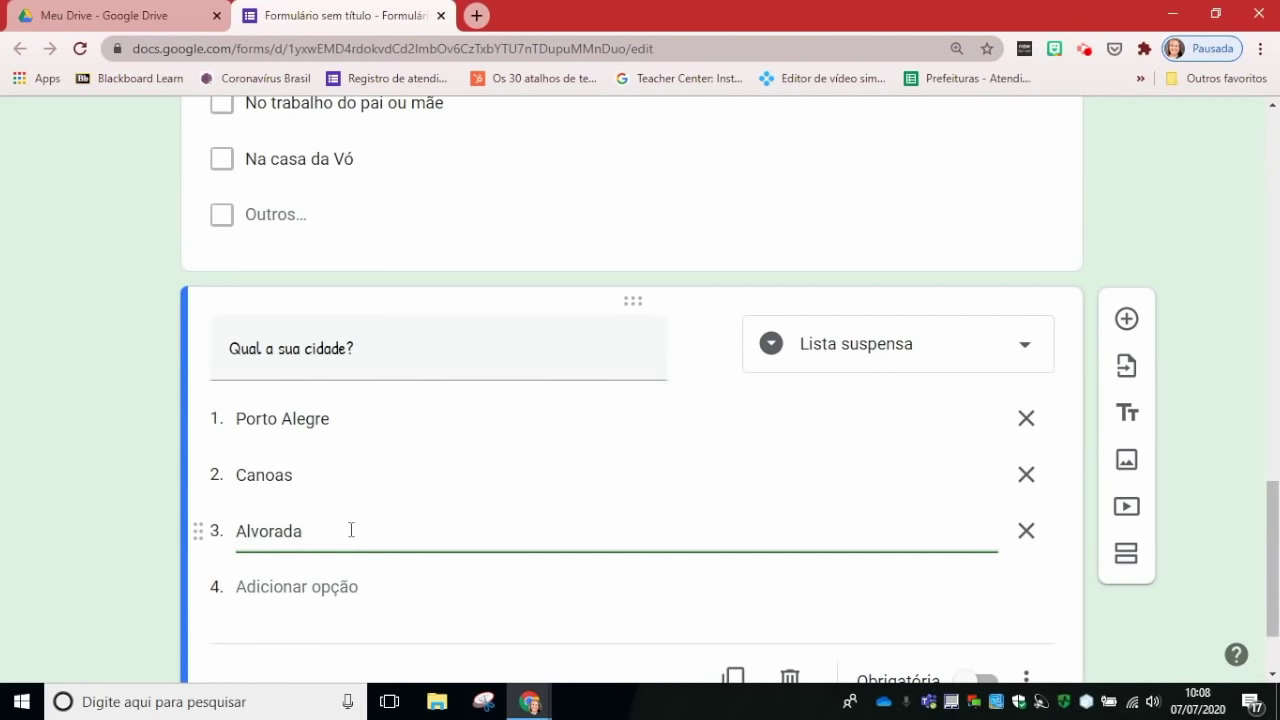
pyautogui.click(330, 586)
pyautogui.write('Cachoeirinha')
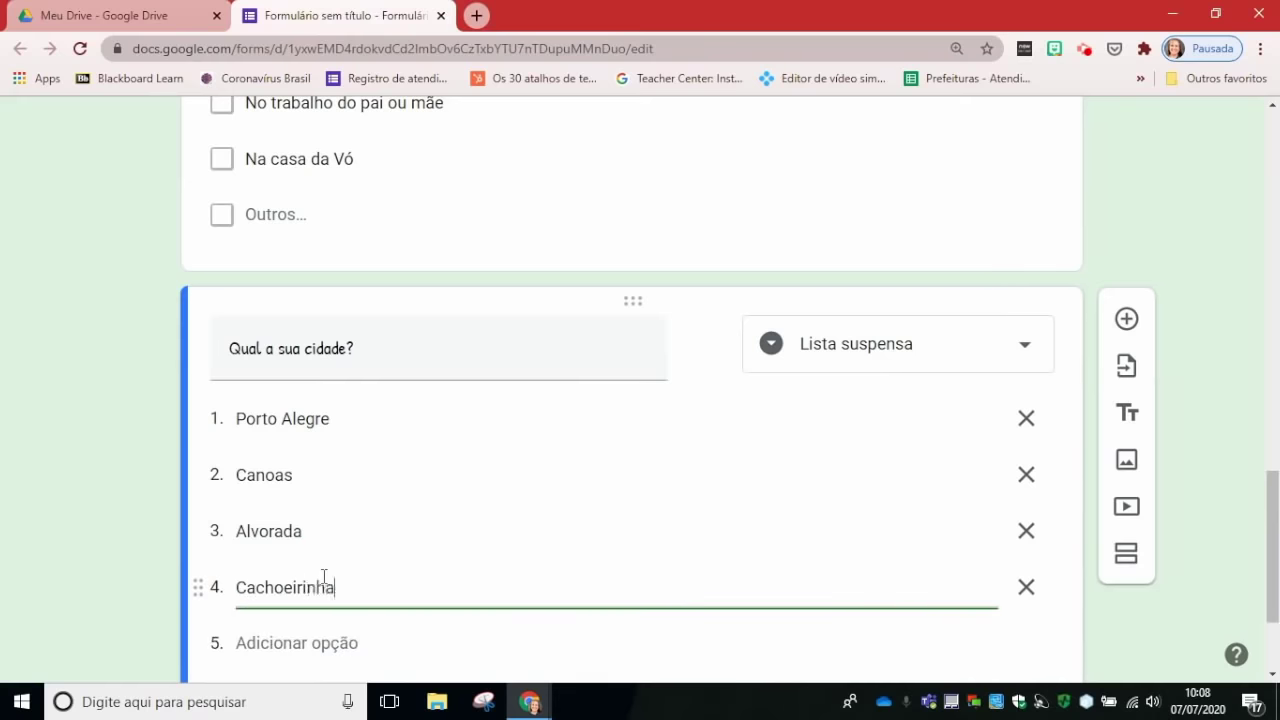
pyautogui.click(309, 638)
pyautogui.write('Gravataí')
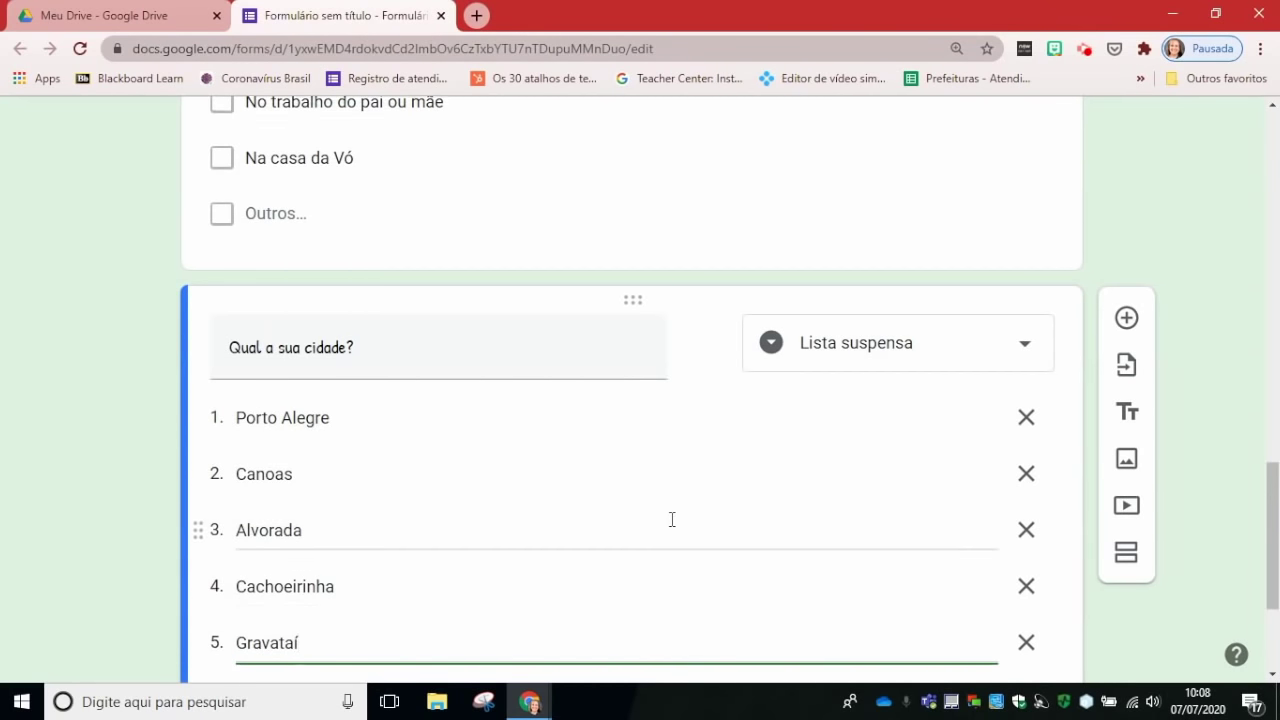
pyautogui.scroll(-2, 672, 519)
pyautogui.click(967, 610)
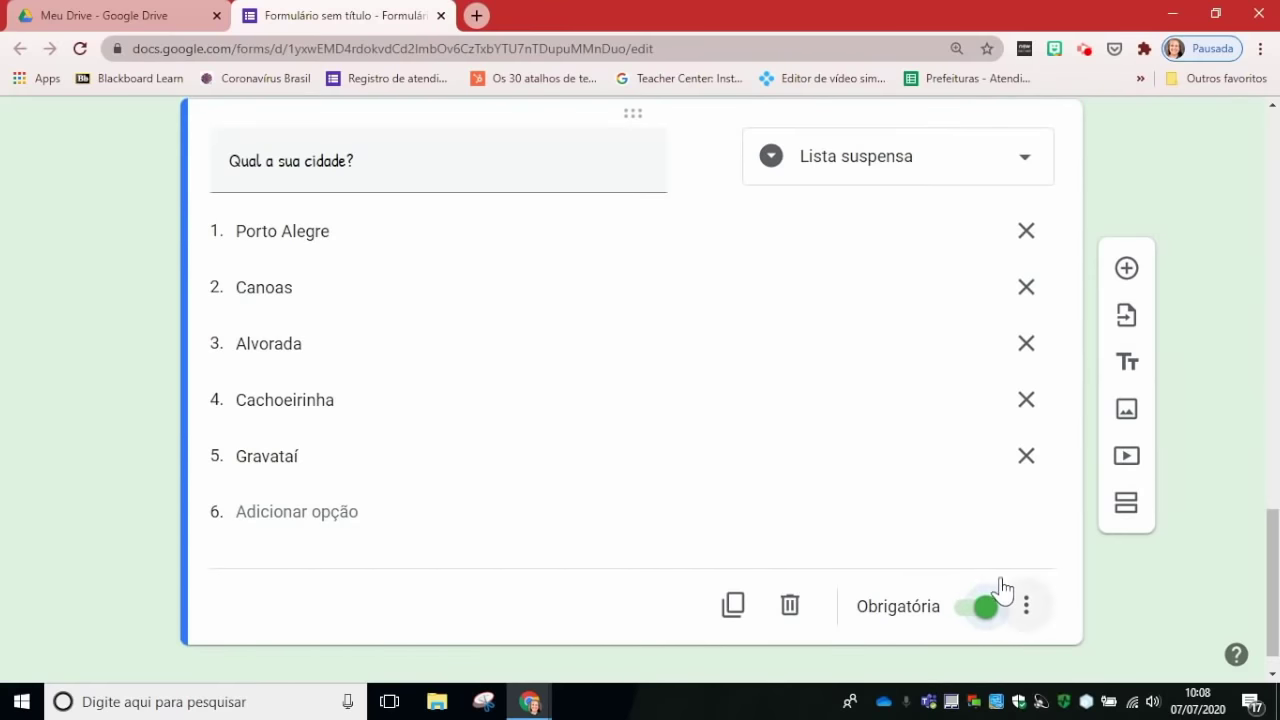
# Step: Drag the city dropdown up to sit directly below 'Qual é o seu nome?'
pyautogui.scroll(10, 705, 482)
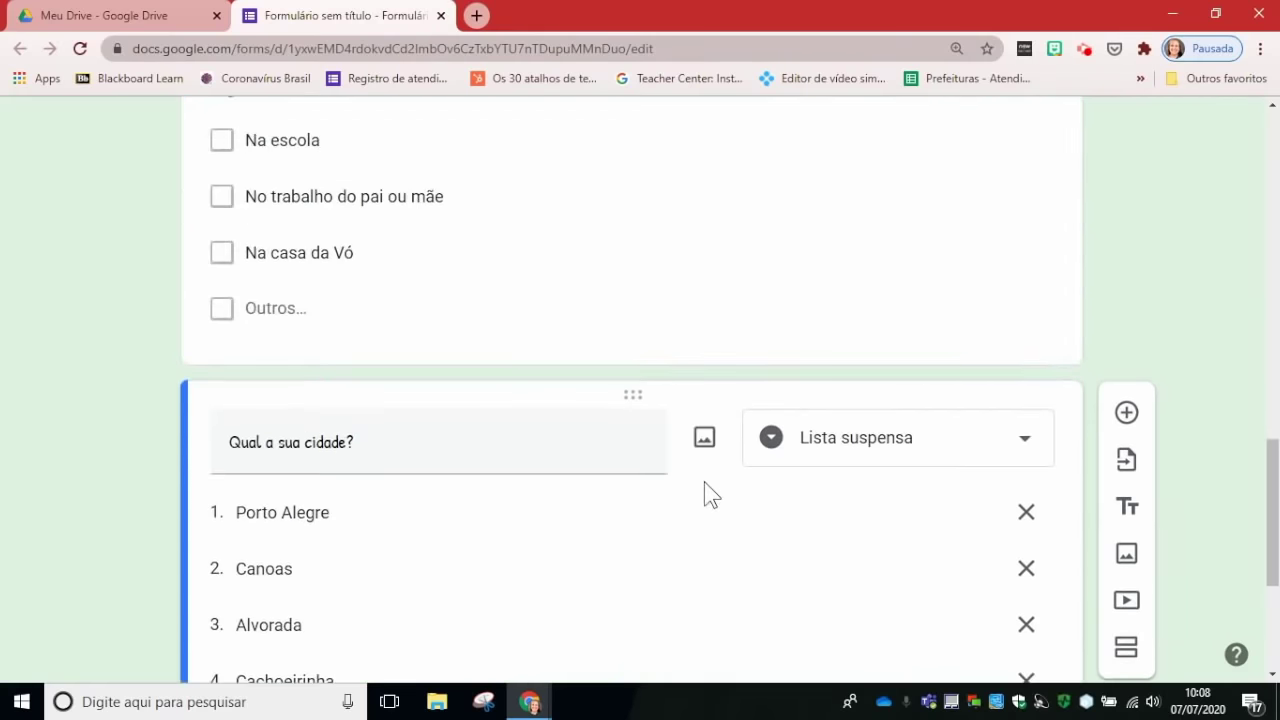
pyautogui.scroll(2, 705, 485)
pyautogui.scroll(-5, 700, 486)
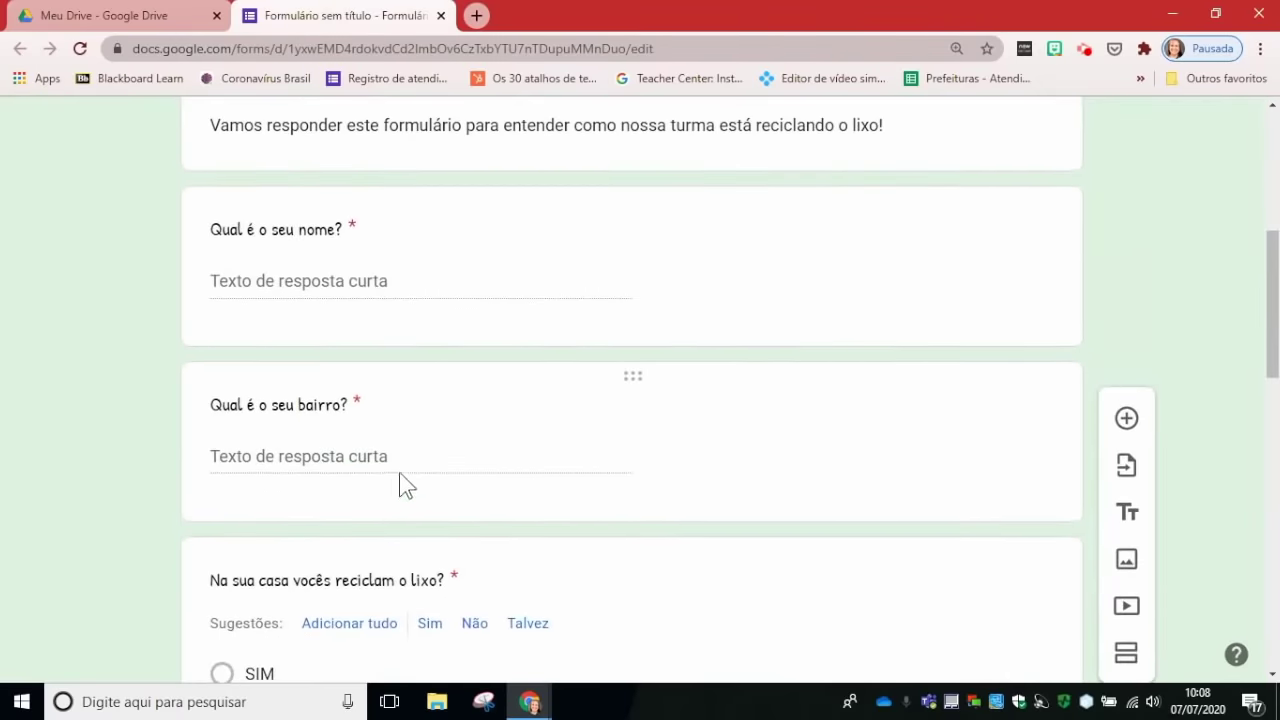
pyautogui.scroll(-2, 736, 483)
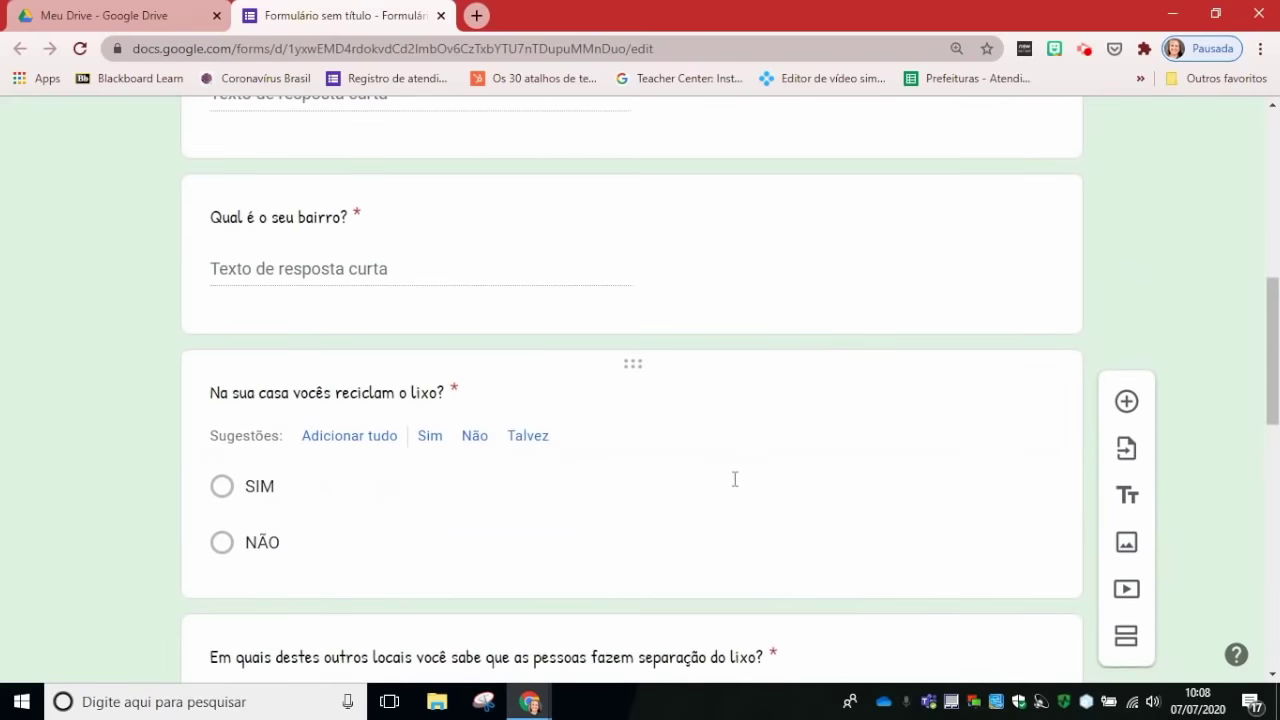
pyautogui.scroll(-10, 734, 479)
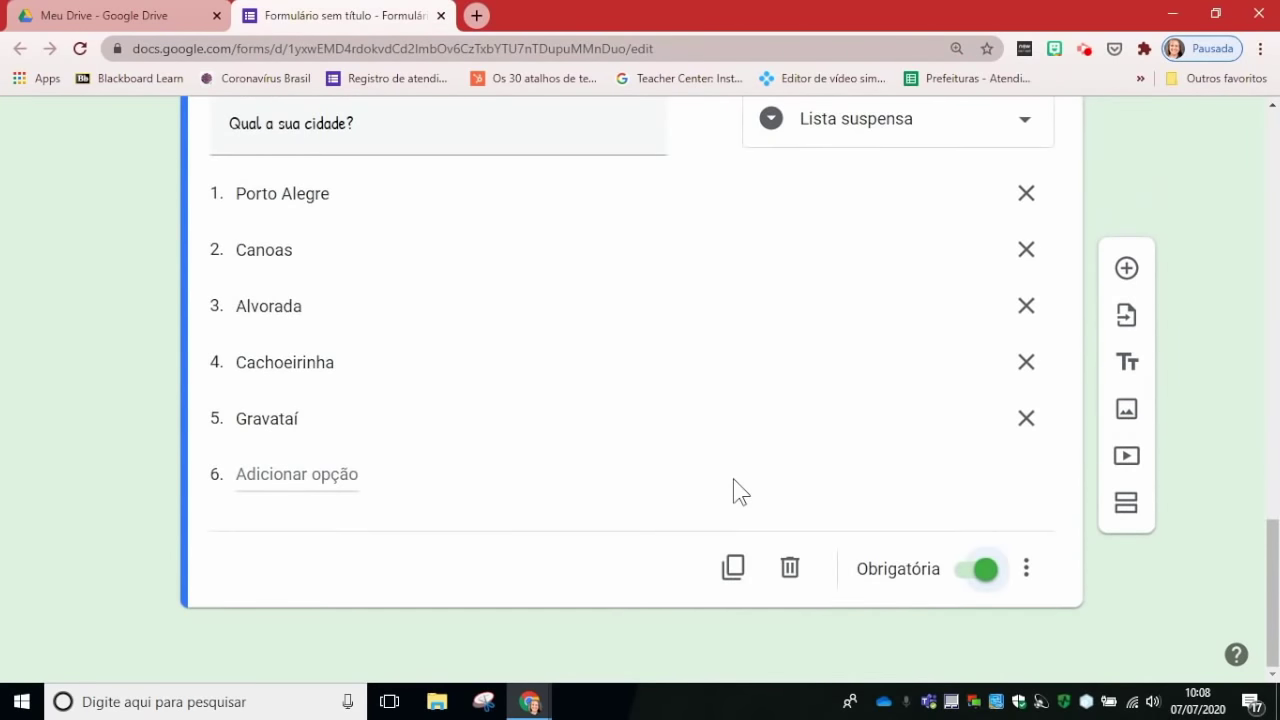
pyautogui.scroll(1, 733, 485)
pyautogui.scroll(1, 600, 470)
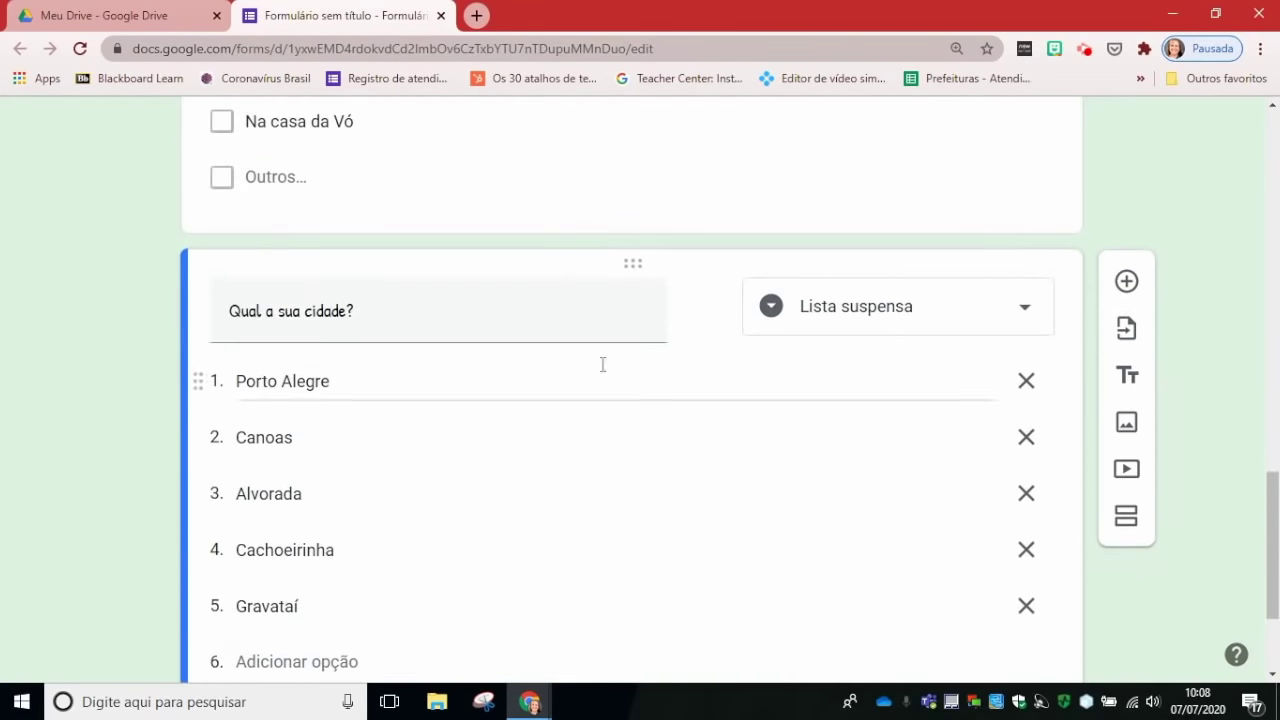
pyautogui.click(637, 268)
pyautogui.moveTo(637, 268); pyautogui.dragTo(603, 461)
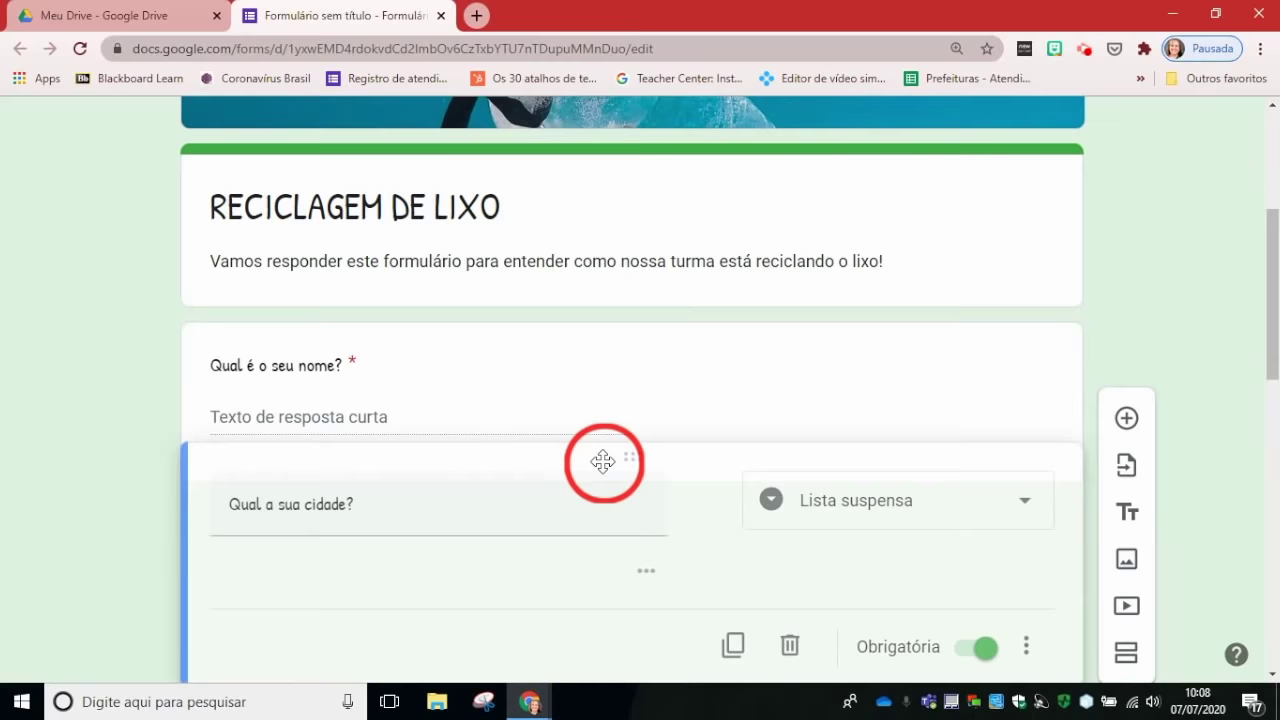
pyautogui.moveTo(603, 461); pyautogui.dragTo(603, 462)
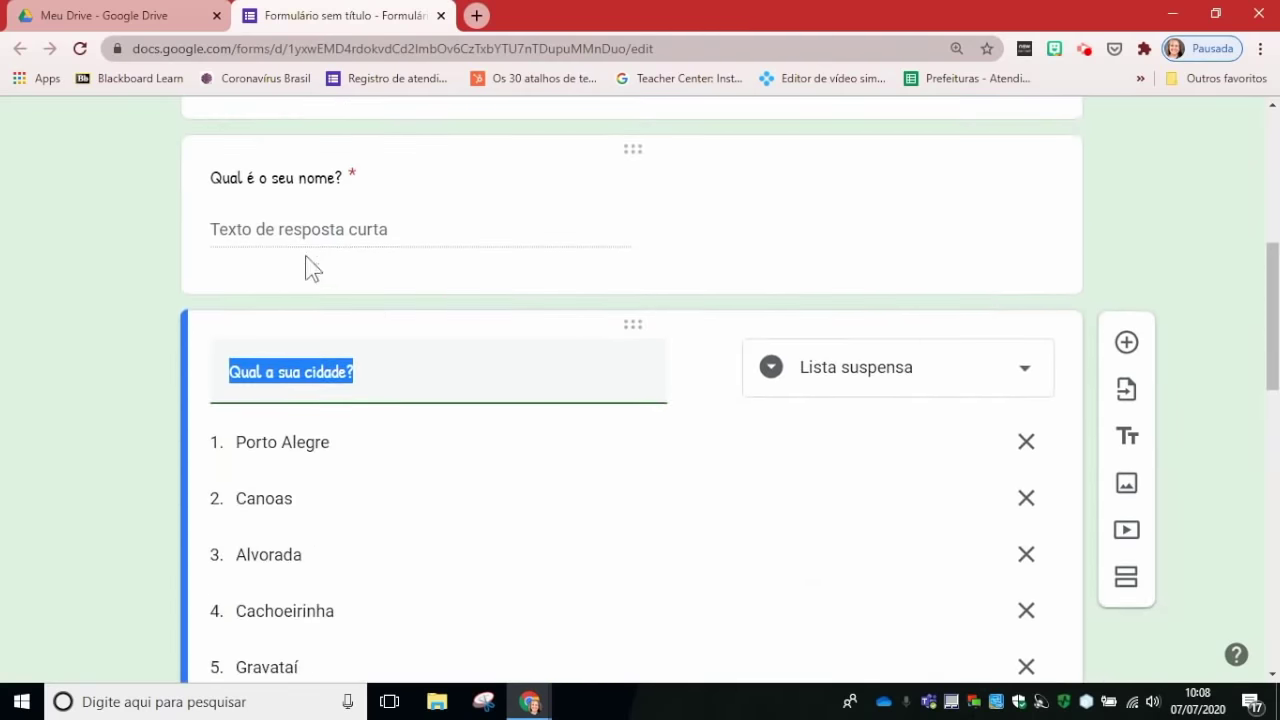
pyautogui.scroll(-5, 477, 357)
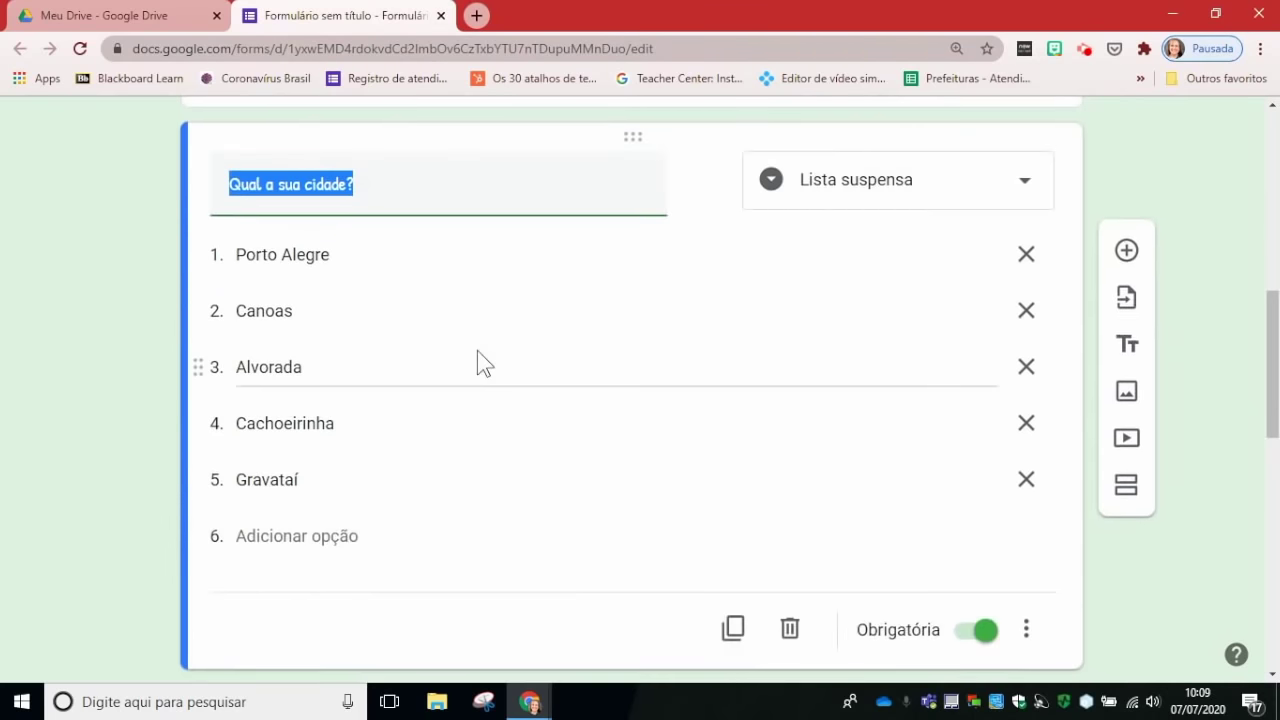
# Step: Open the respondent preview and scroll to the city question
pyautogui.scroll(8, 451, 440)
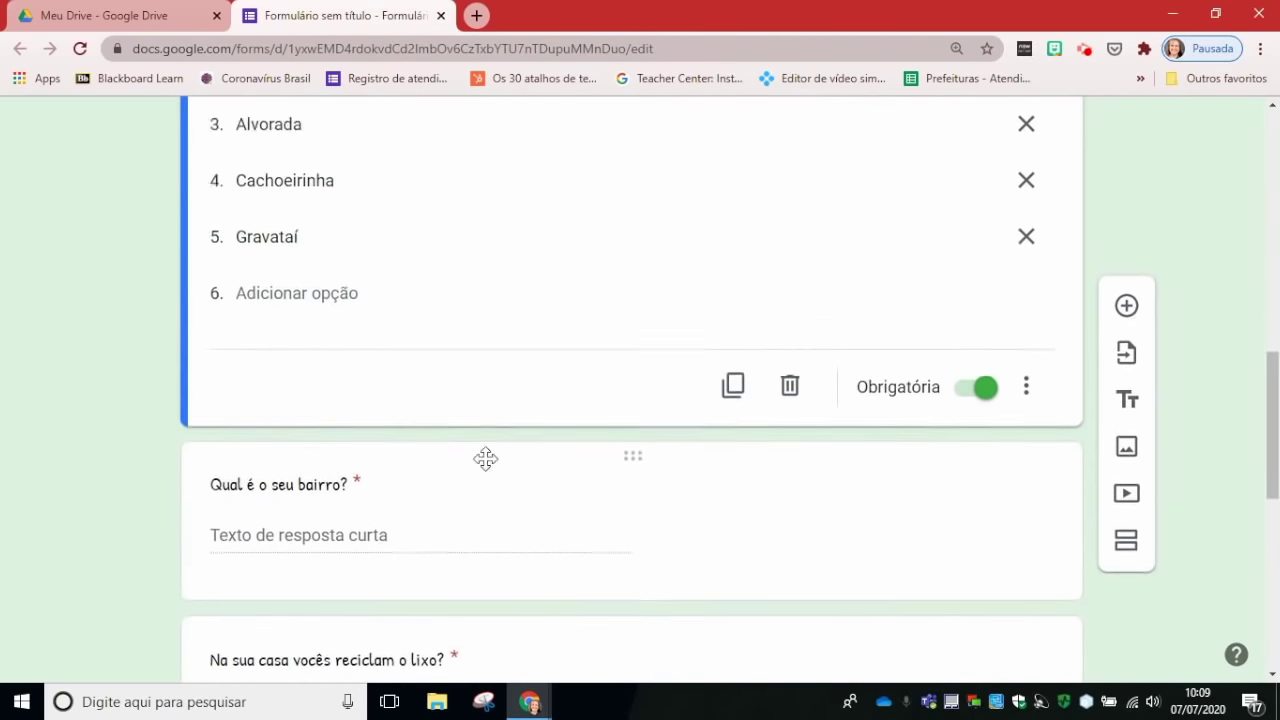
pyautogui.scroll(4, 494, 456)
pyautogui.click(923, 138)
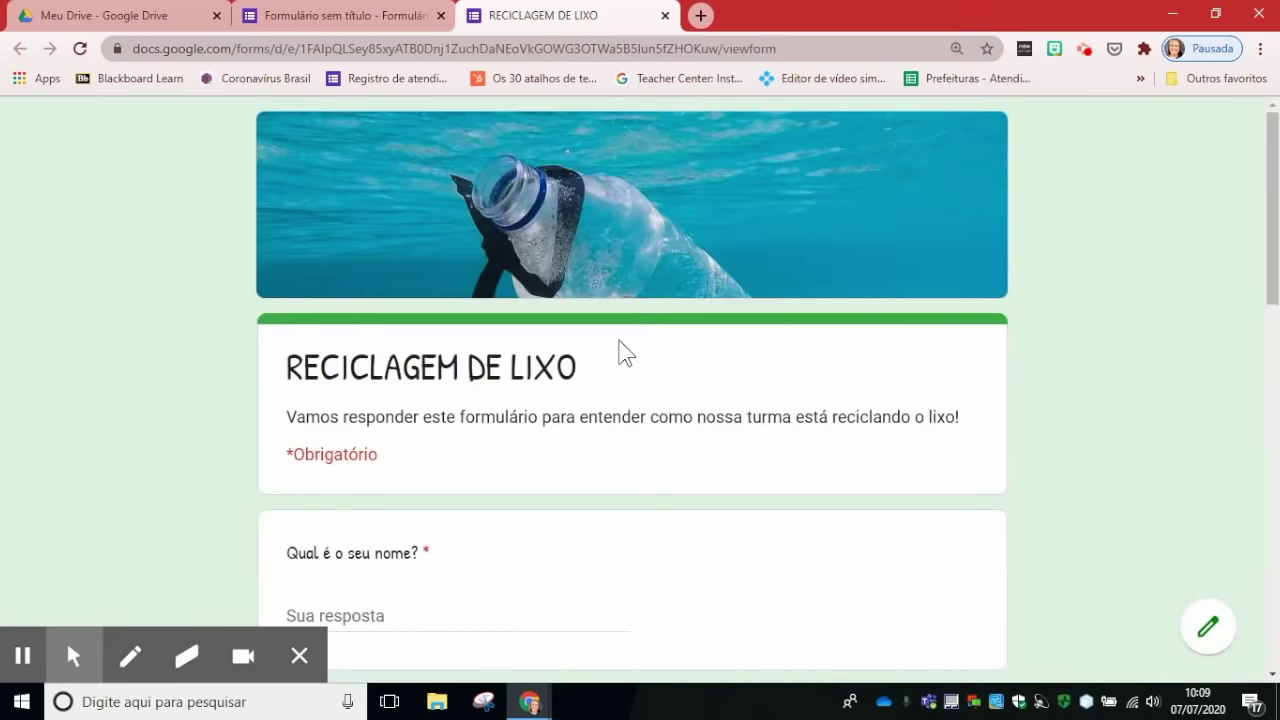
pyautogui.scroll(-1, 527, 457)
pyautogui.scroll(-2, 626, 423)
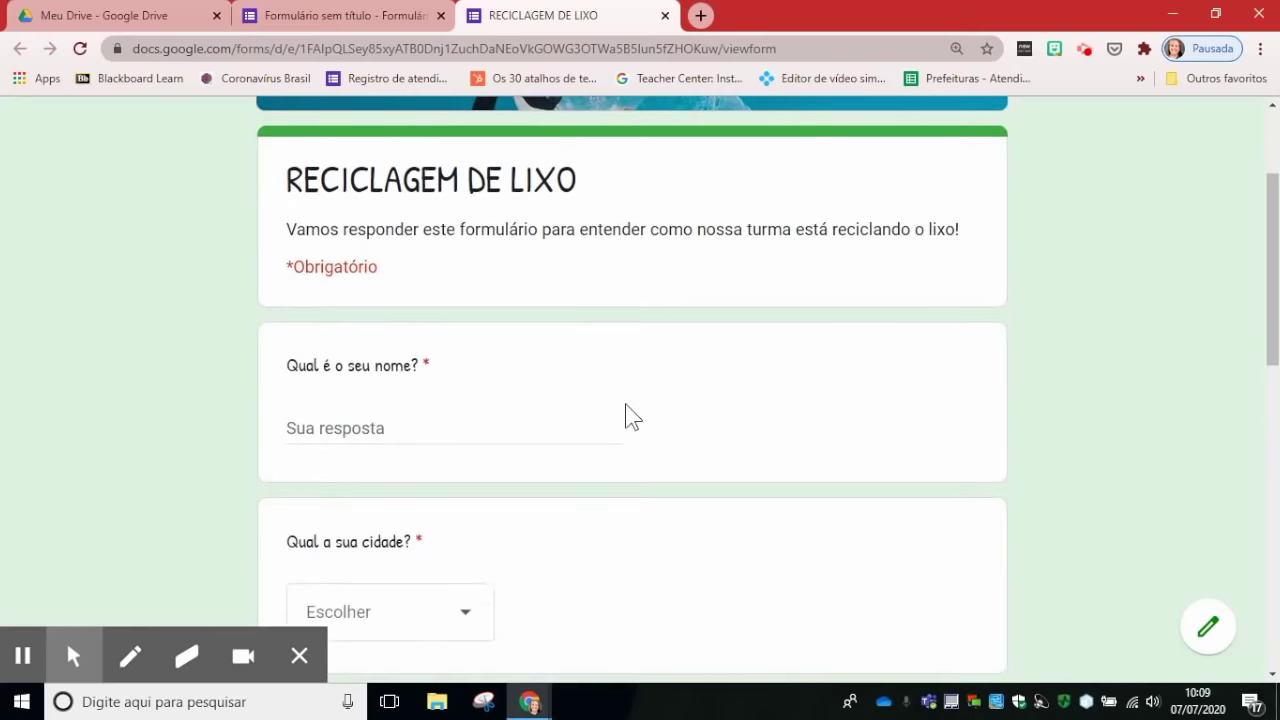
pyautogui.click(299, 656)
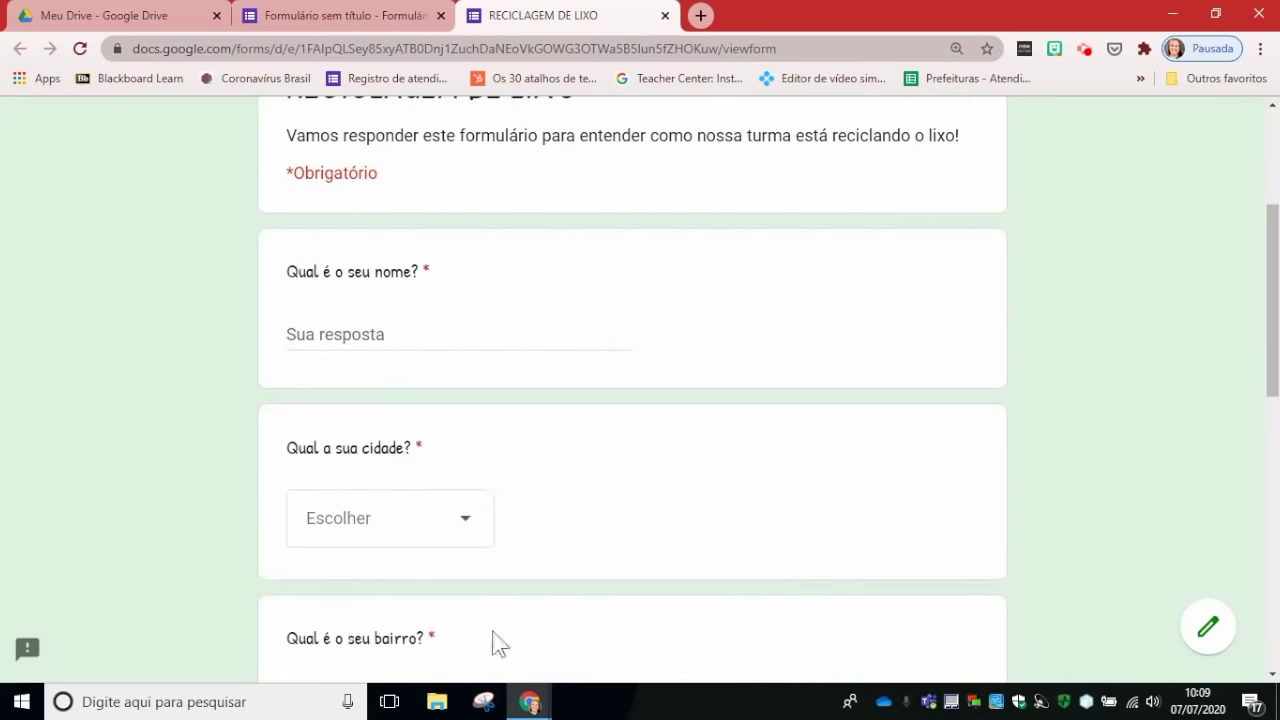
pyautogui.scroll(2, 546, 409)
pyautogui.scroll(-2, 380, 514)
# Step: Pick Alvorada in the city dropdown, enter the bairro field, then close the preview
pyautogui.click(464, 535)
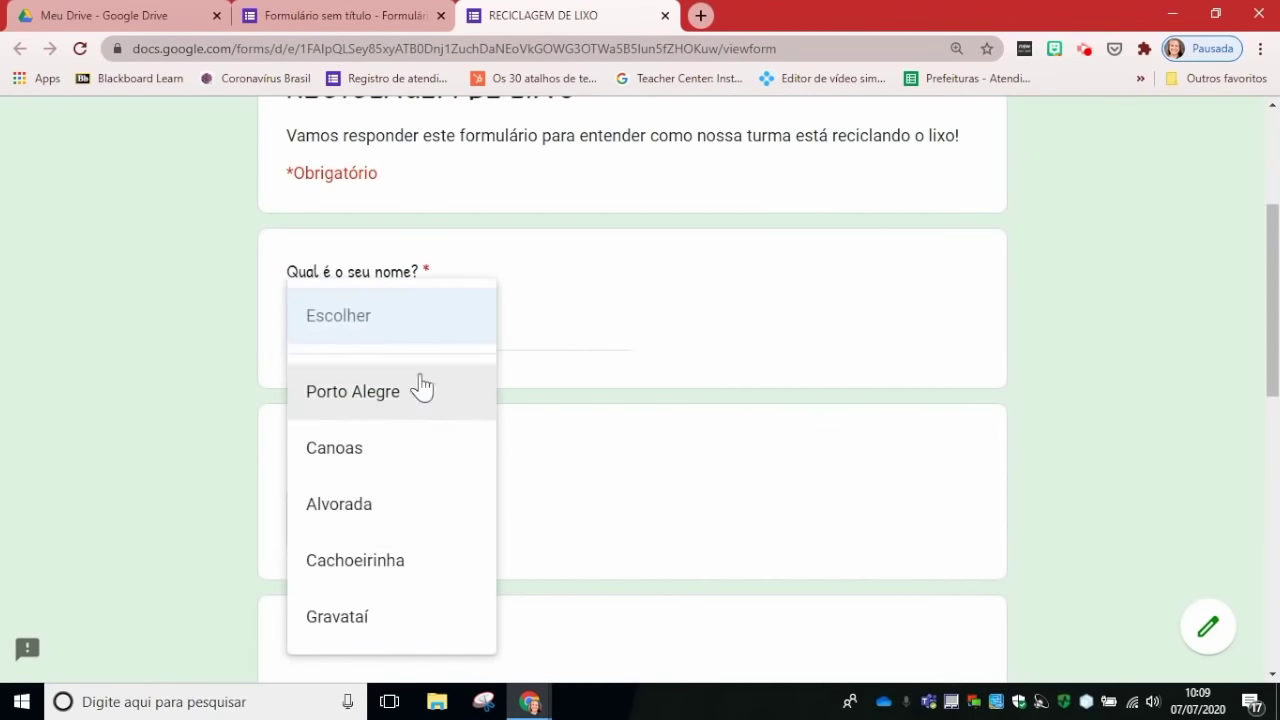
pyautogui.click(357, 513)
pyautogui.scroll(-2, 661, 517)
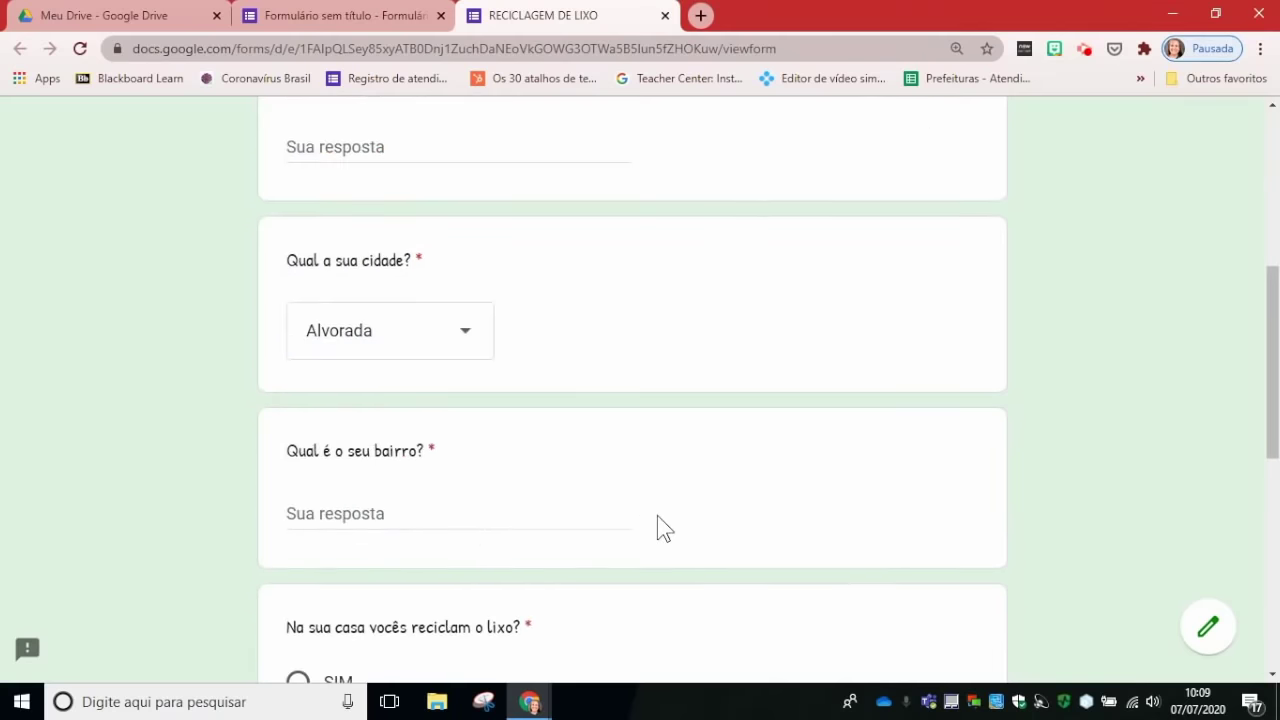
pyautogui.click(406, 518)
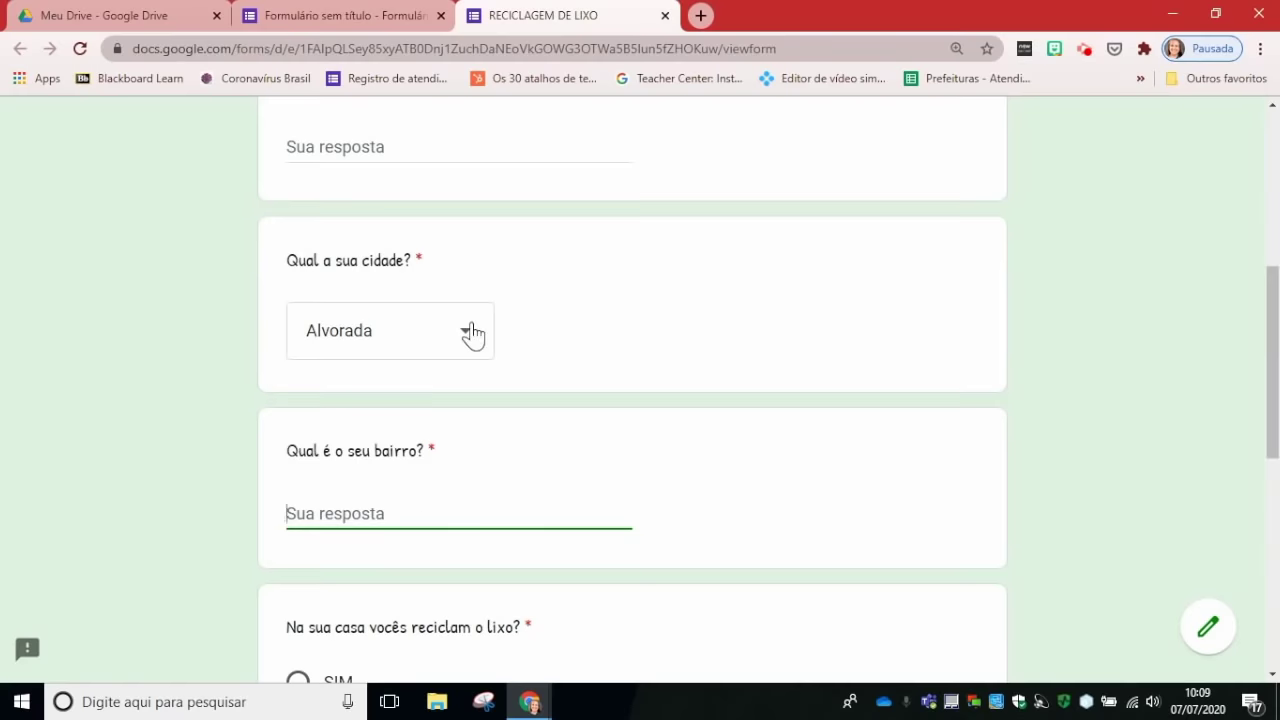
pyautogui.click(665, 16)
pyautogui.click(704, 156)
pyautogui.scroll(-4, 662, 495)
pyautogui.click(662, 490)
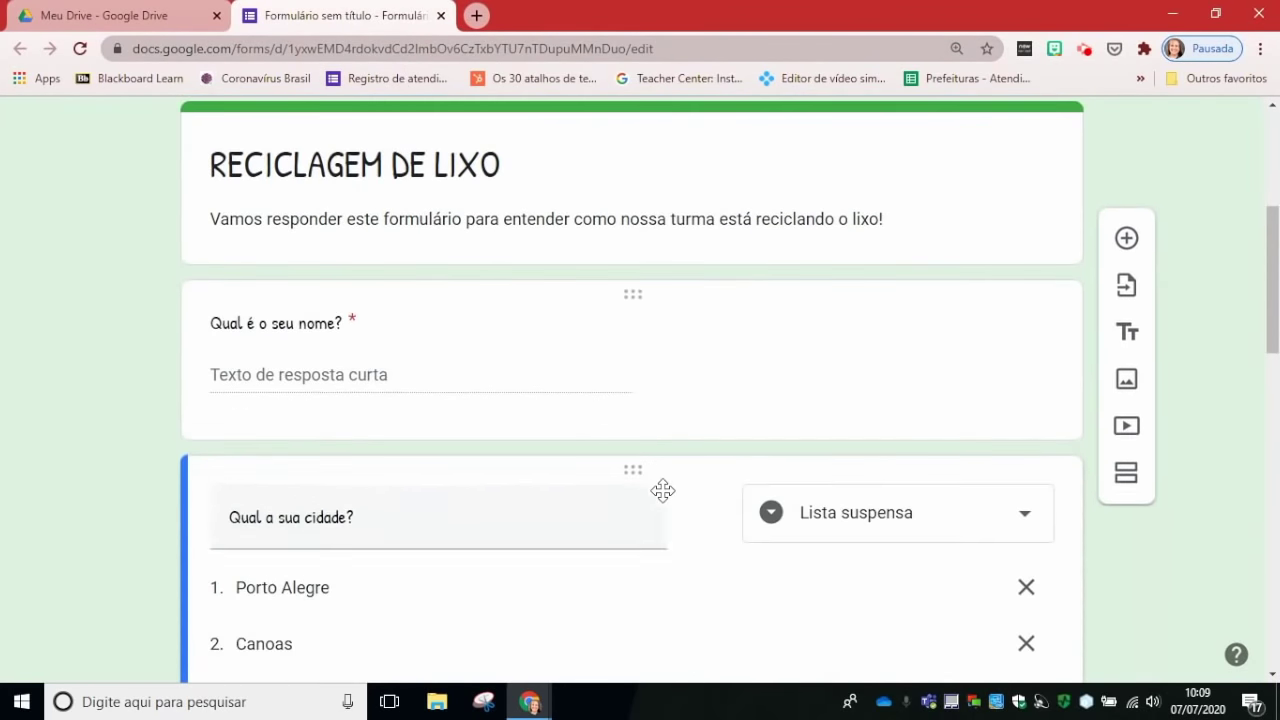
pyautogui.scroll(-1, 601, 503)
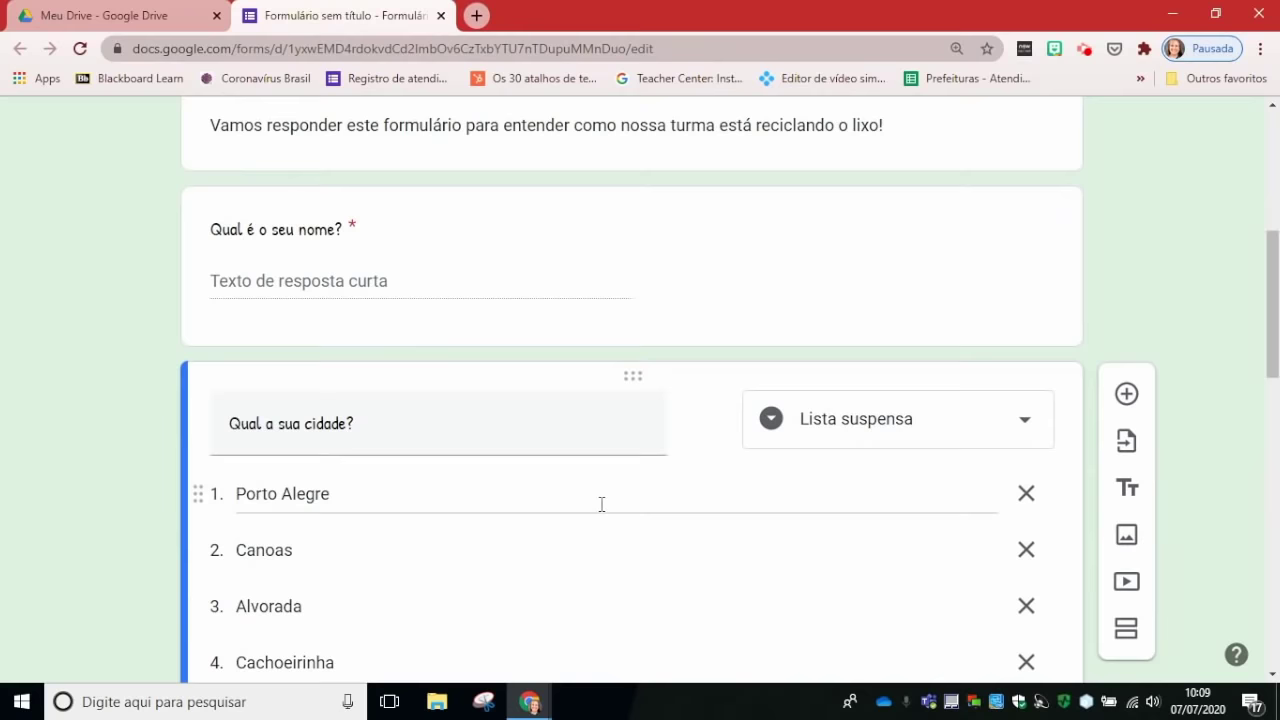
pyautogui.scroll(-2, 609, 486)
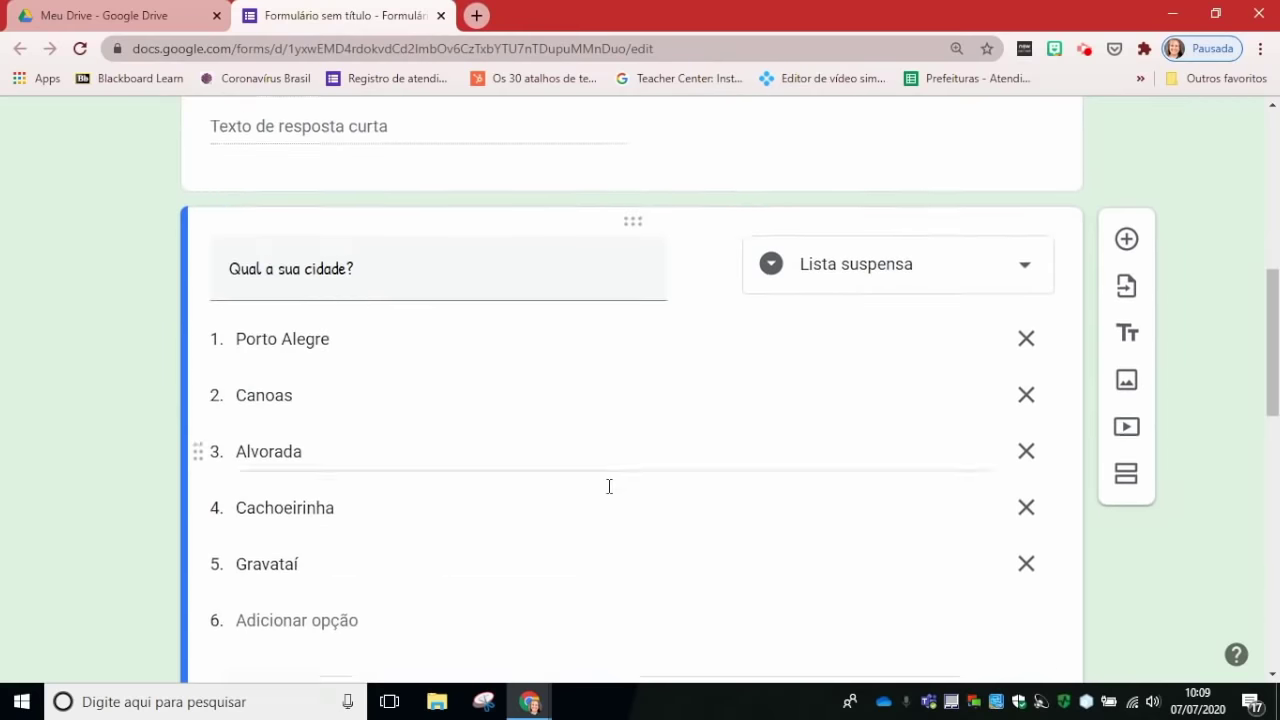
pyautogui.moveTo(686, 246)
pyautogui.click(705, 232)
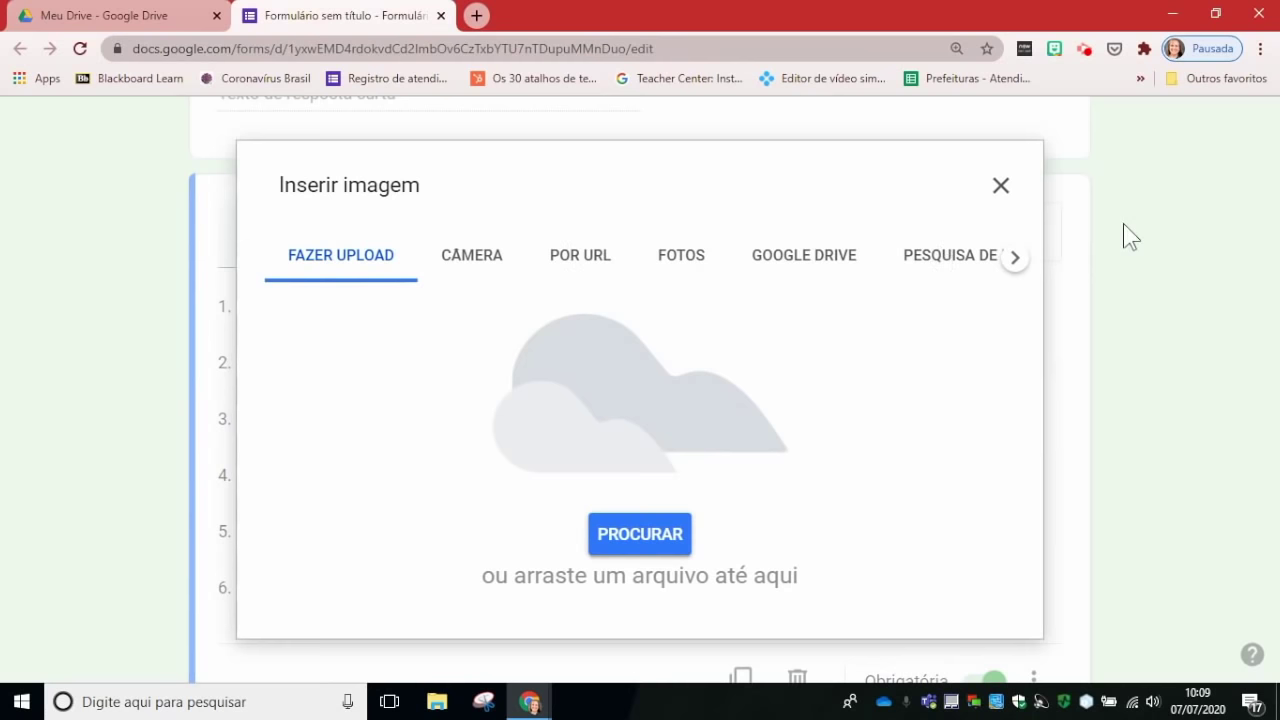
pyautogui.click(1001, 185)
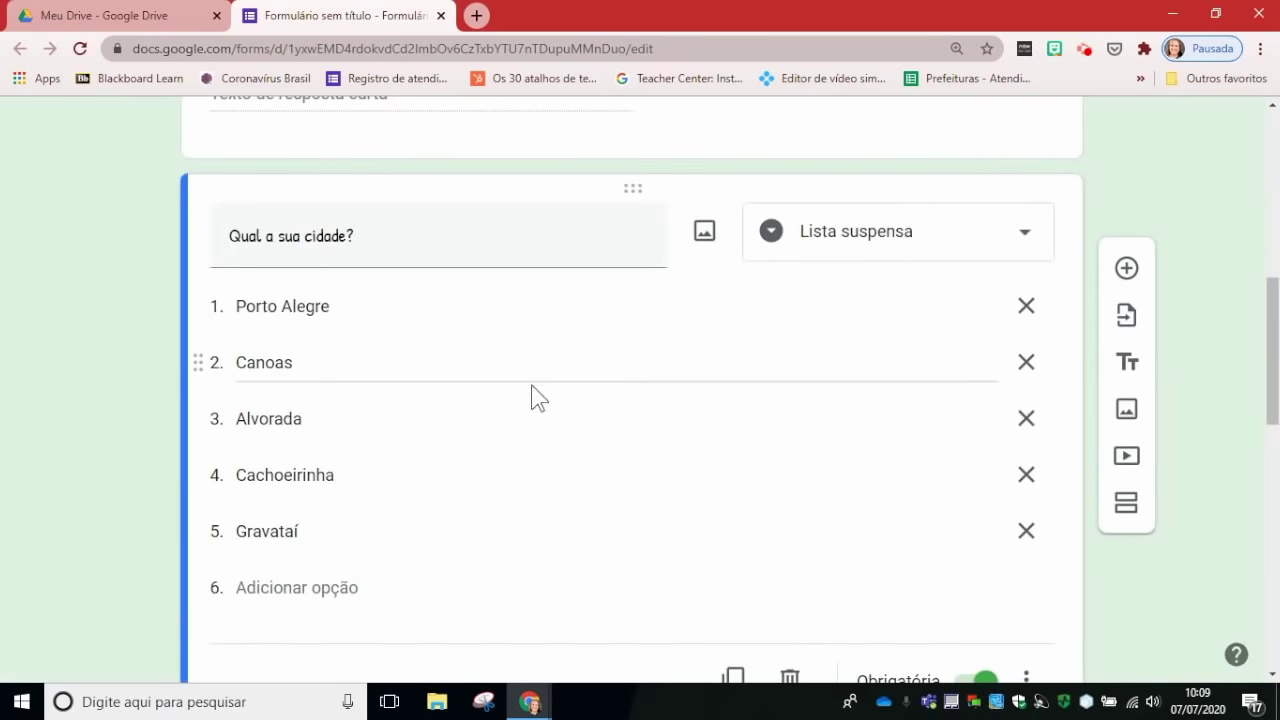
pyautogui.scroll(-5, 534, 391)
pyautogui.scroll(-2, 531, 394)
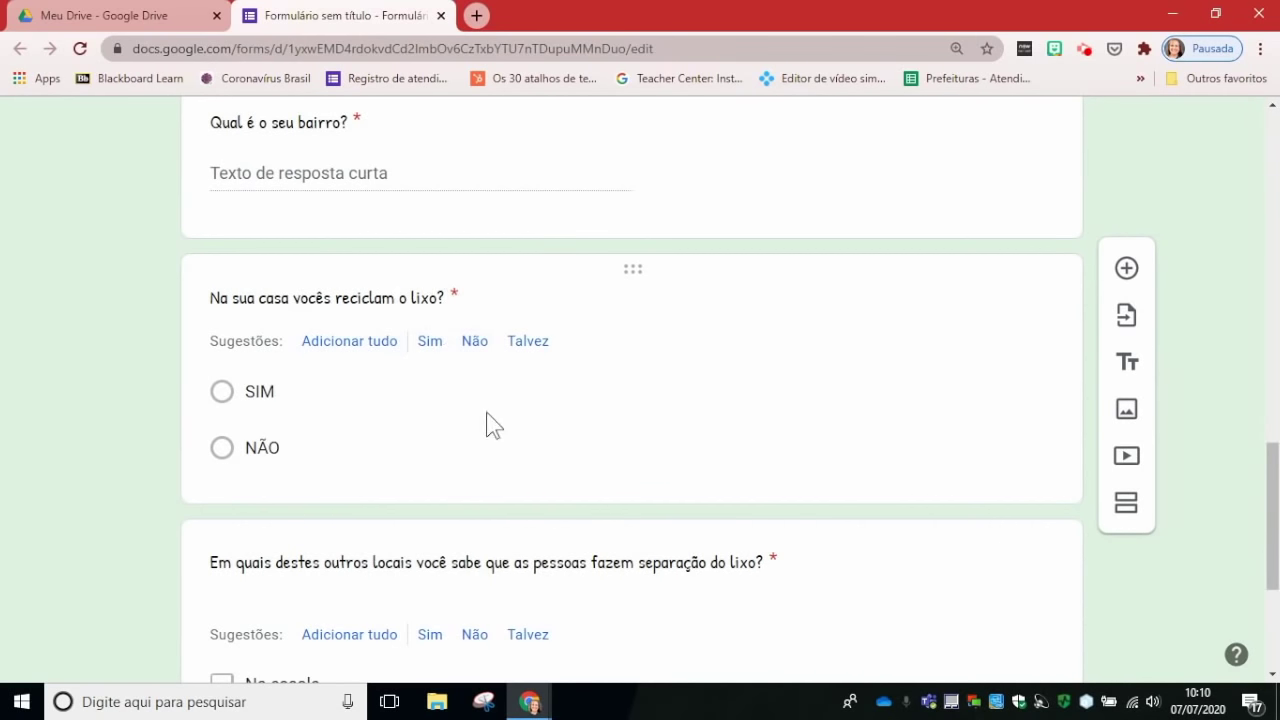
# Step: Search Google Images for 'lixo' and insert the photo of rubbish around a street bin
pyautogui.click(493, 296)
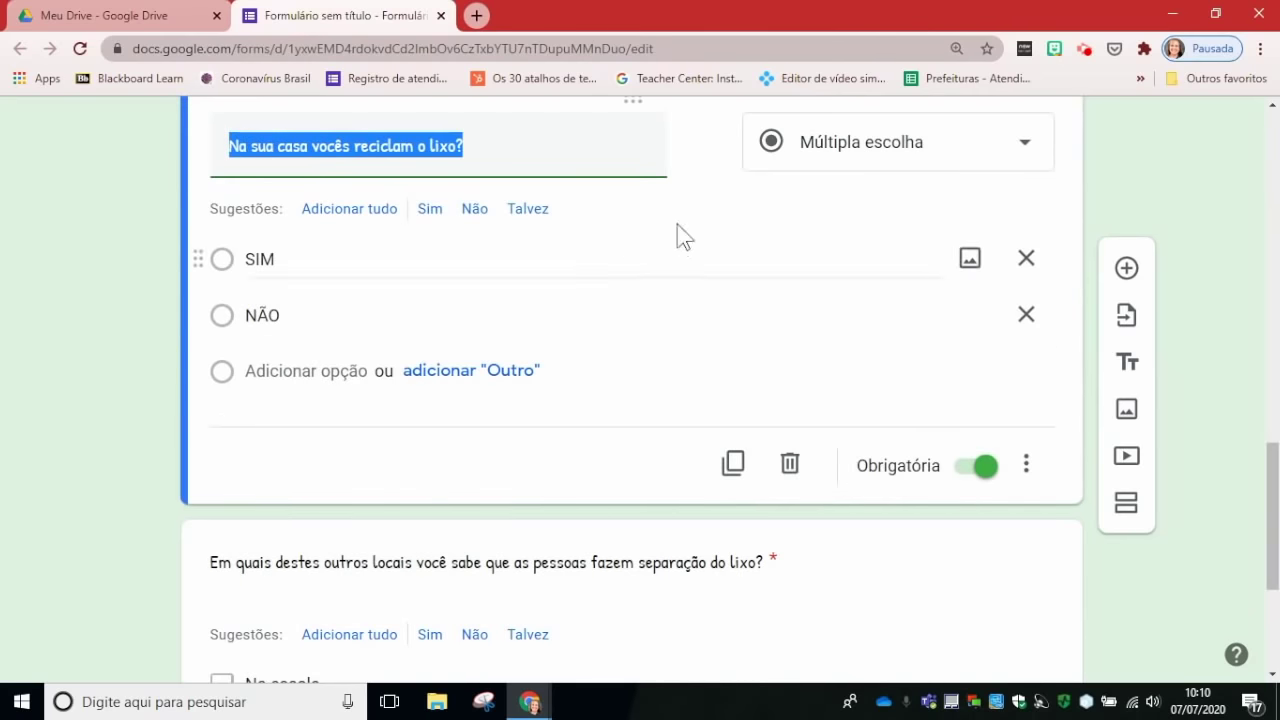
pyautogui.scroll(2, 736, 212)
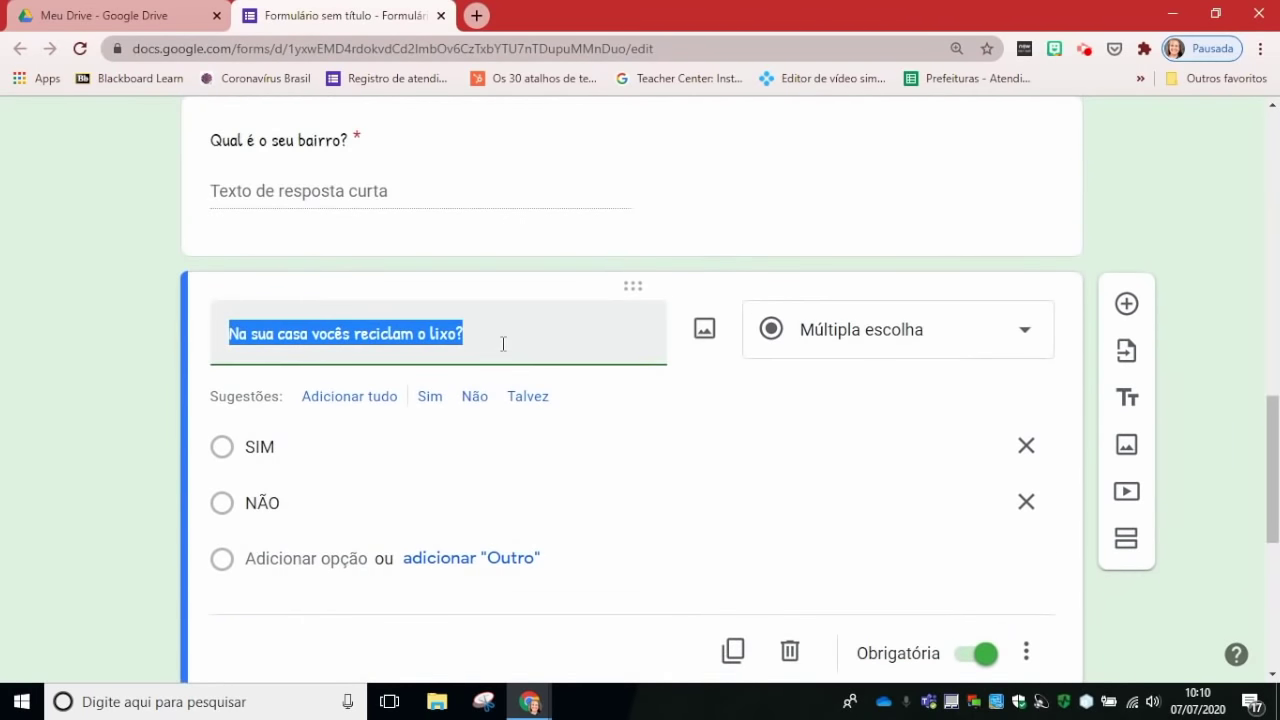
pyautogui.click(704, 333)
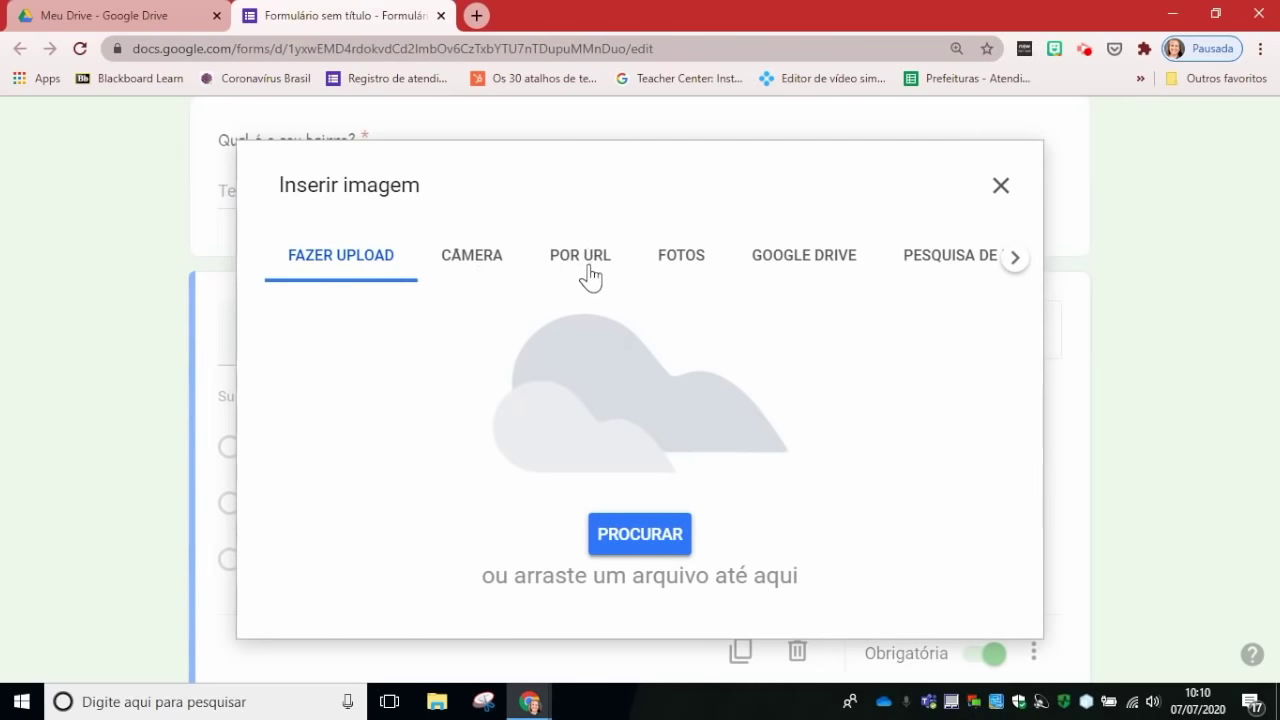
pyautogui.click(940, 264)
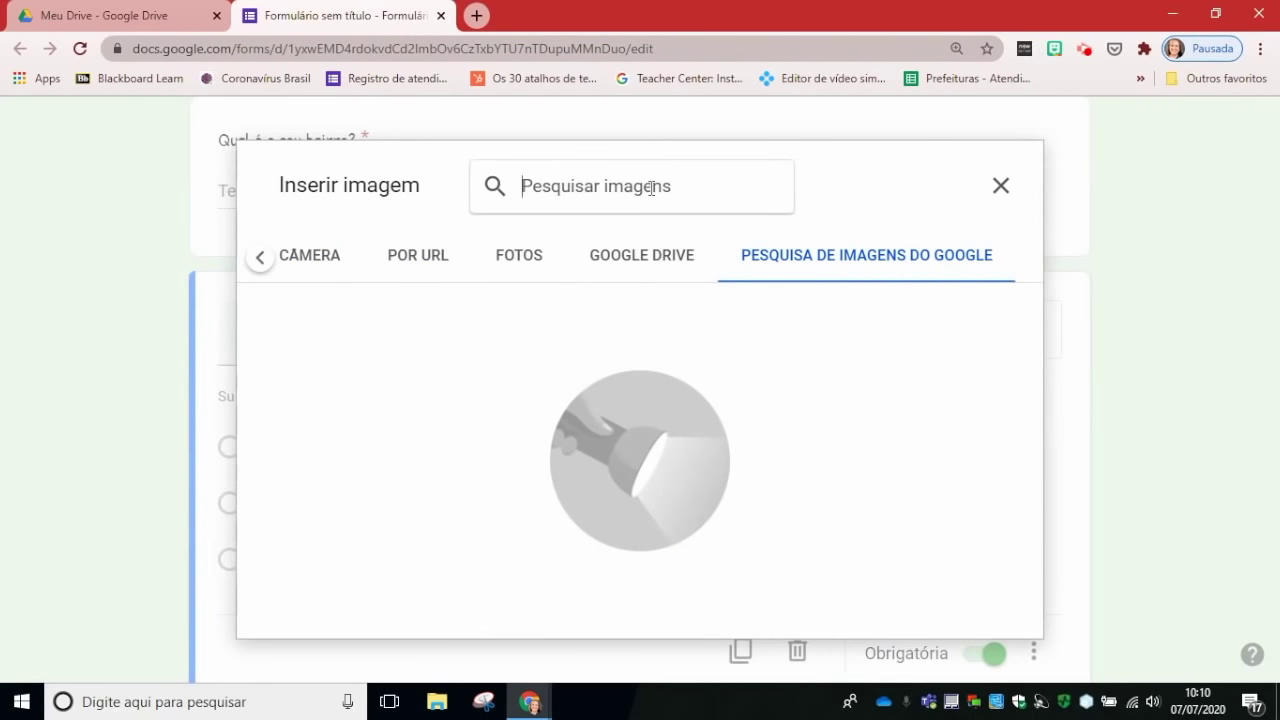
pyautogui.write('lixo')
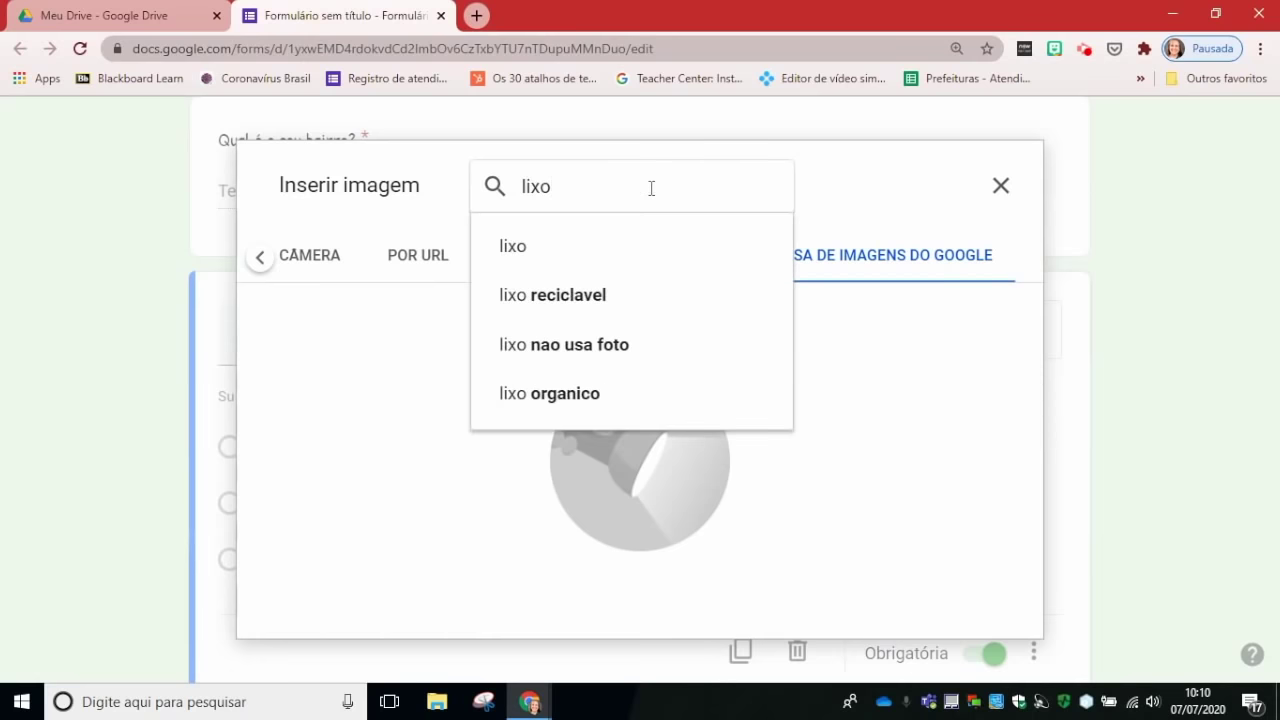
pyautogui.press('Return')
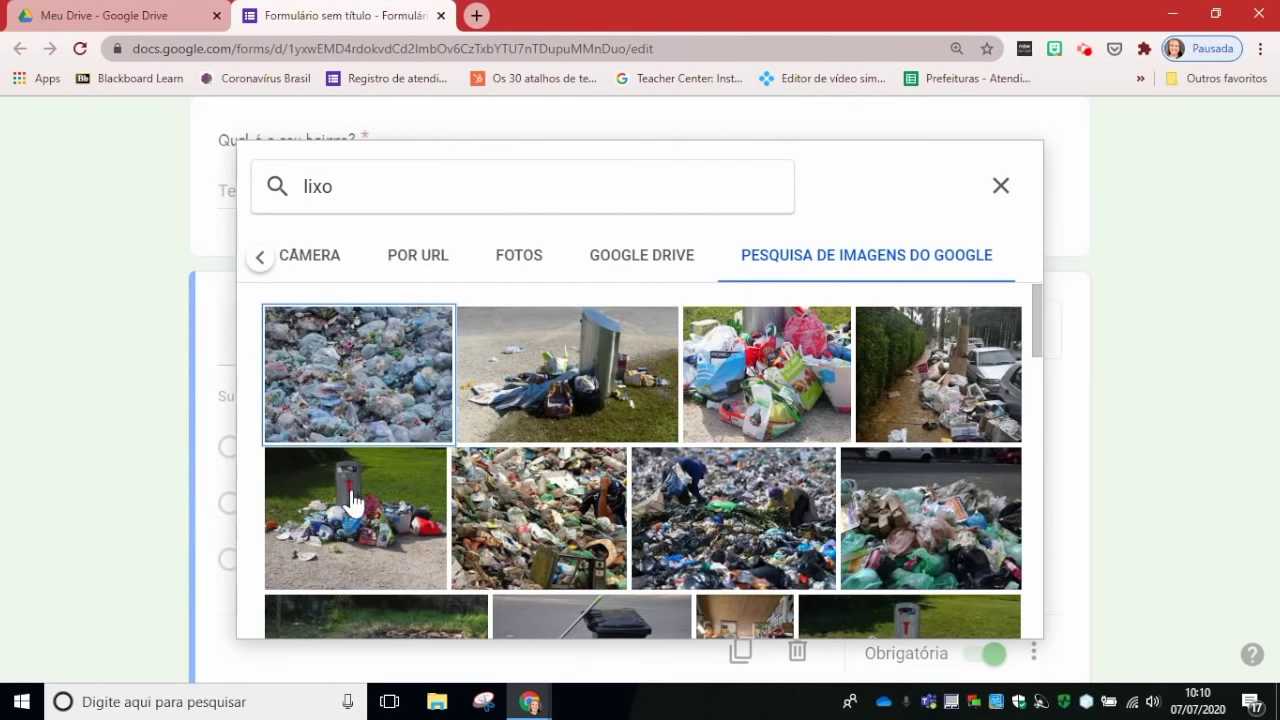
pyautogui.scroll(-1, 357, 490)
pyautogui.scroll(-1, 360, 490)
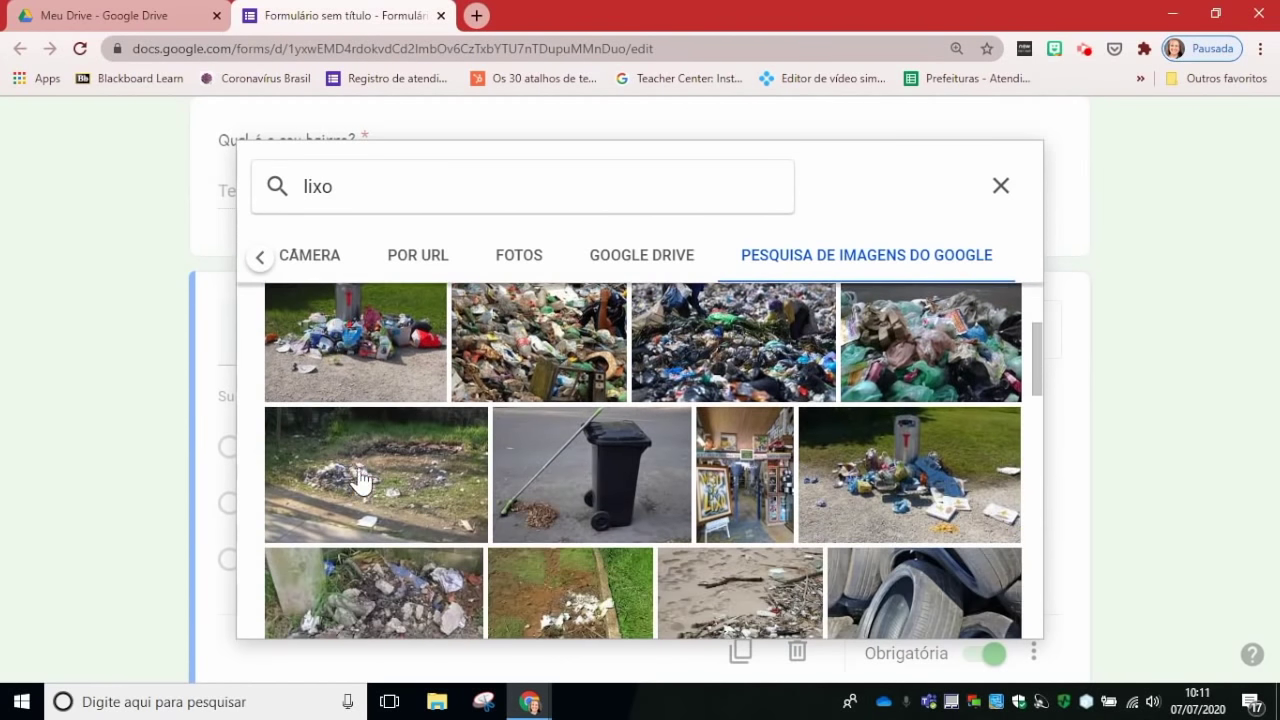
pyautogui.click(398, 355)
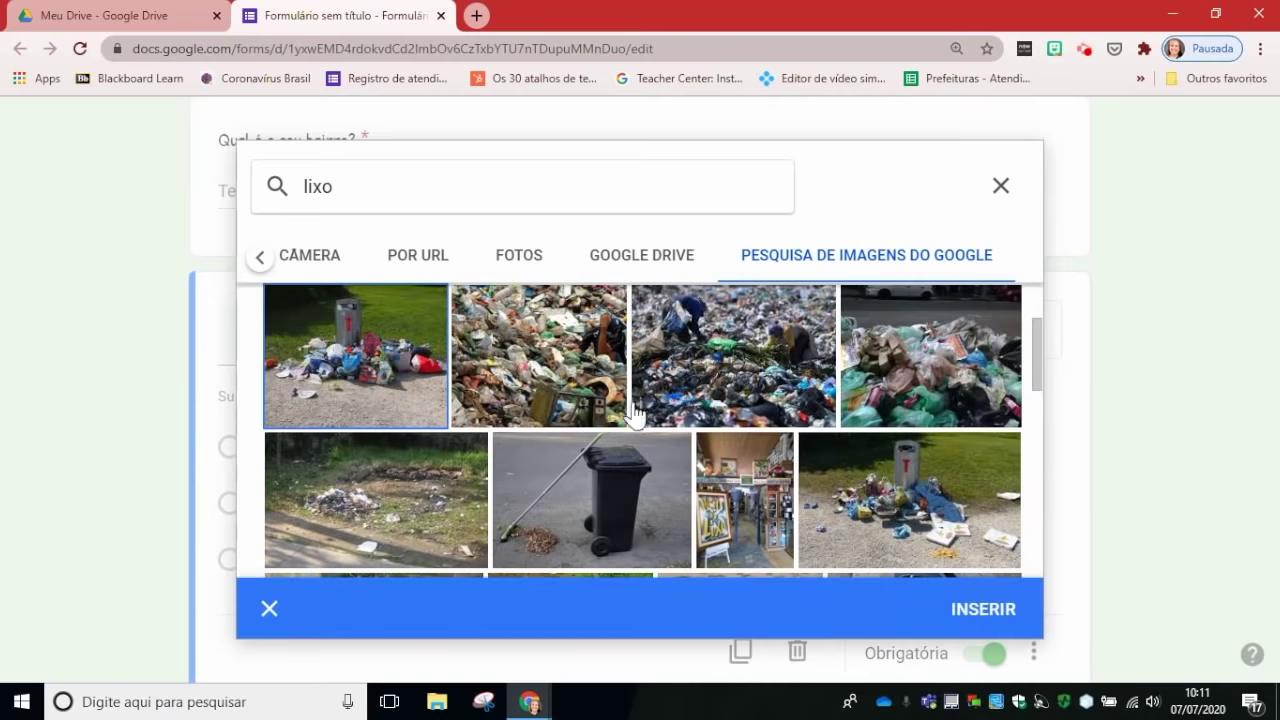
pyautogui.click(1002, 610)
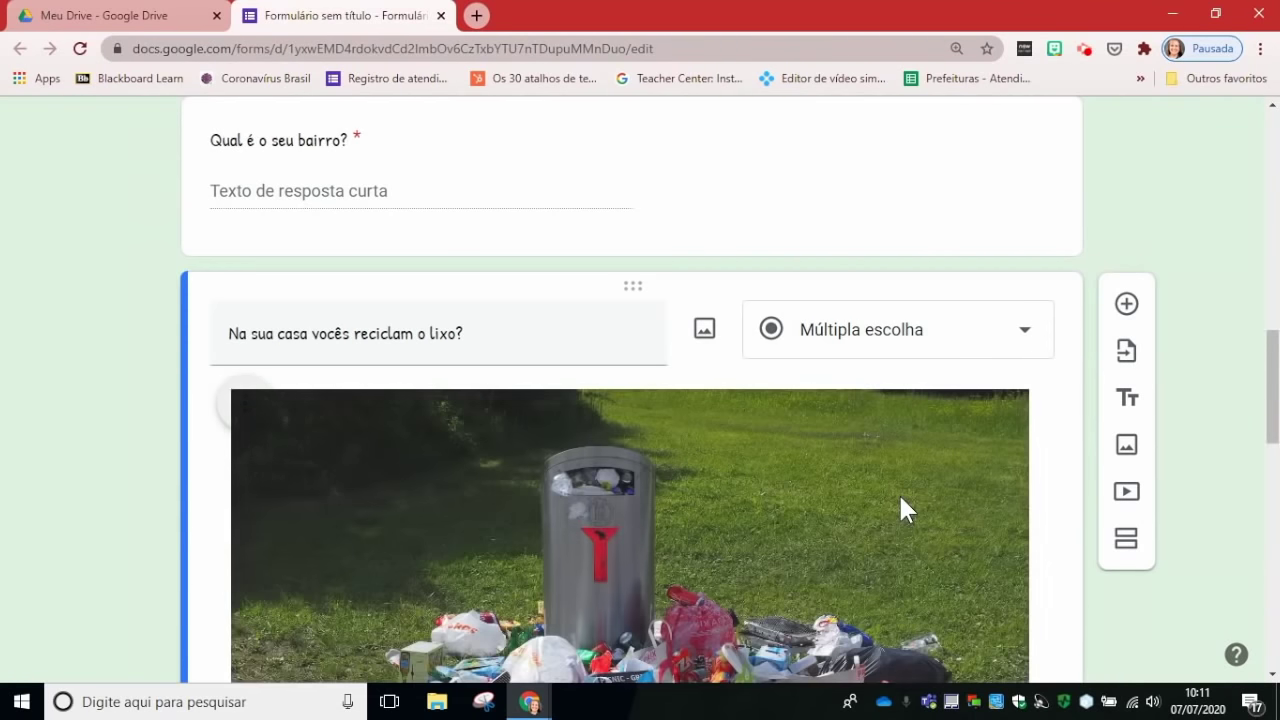
# Step: Shrink the bin photo to a small thumbnail by dragging its corner inward twice
pyautogui.scroll(-2, 898, 492)
pyautogui.scroll(-1, 897, 495)
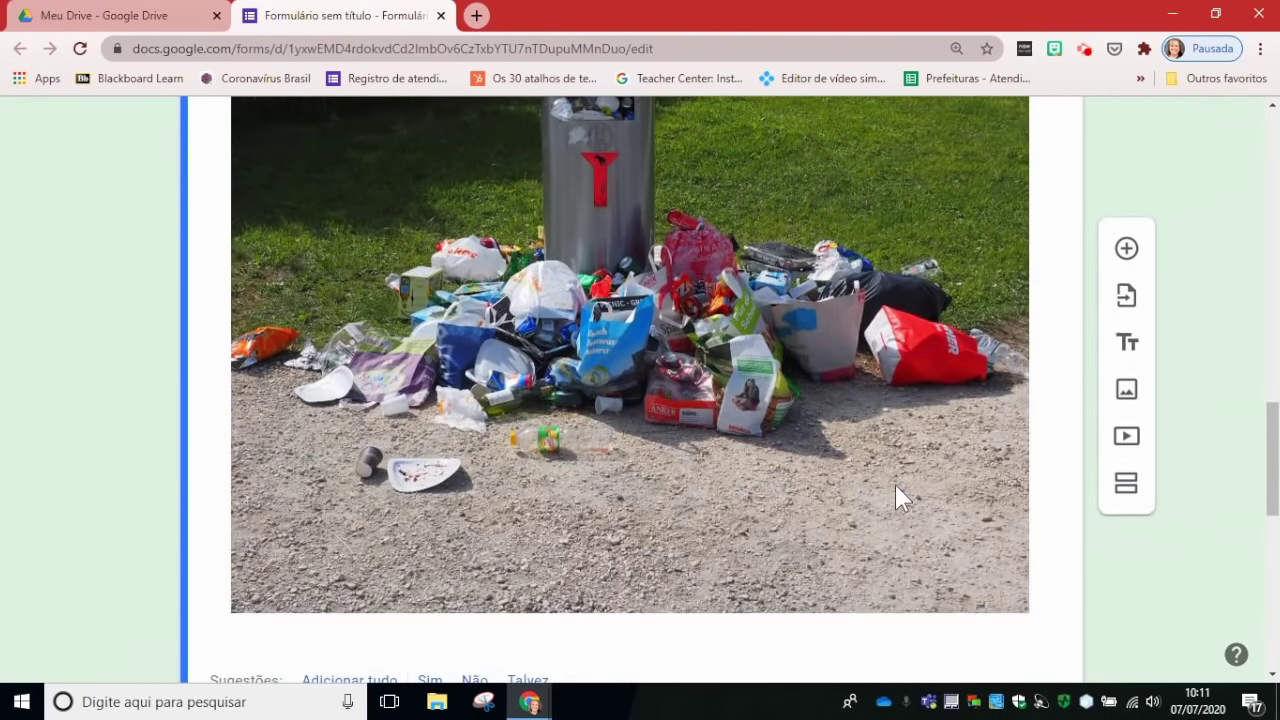
pyautogui.scroll(2, 895, 485)
pyautogui.scroll(-1, 834, 332)
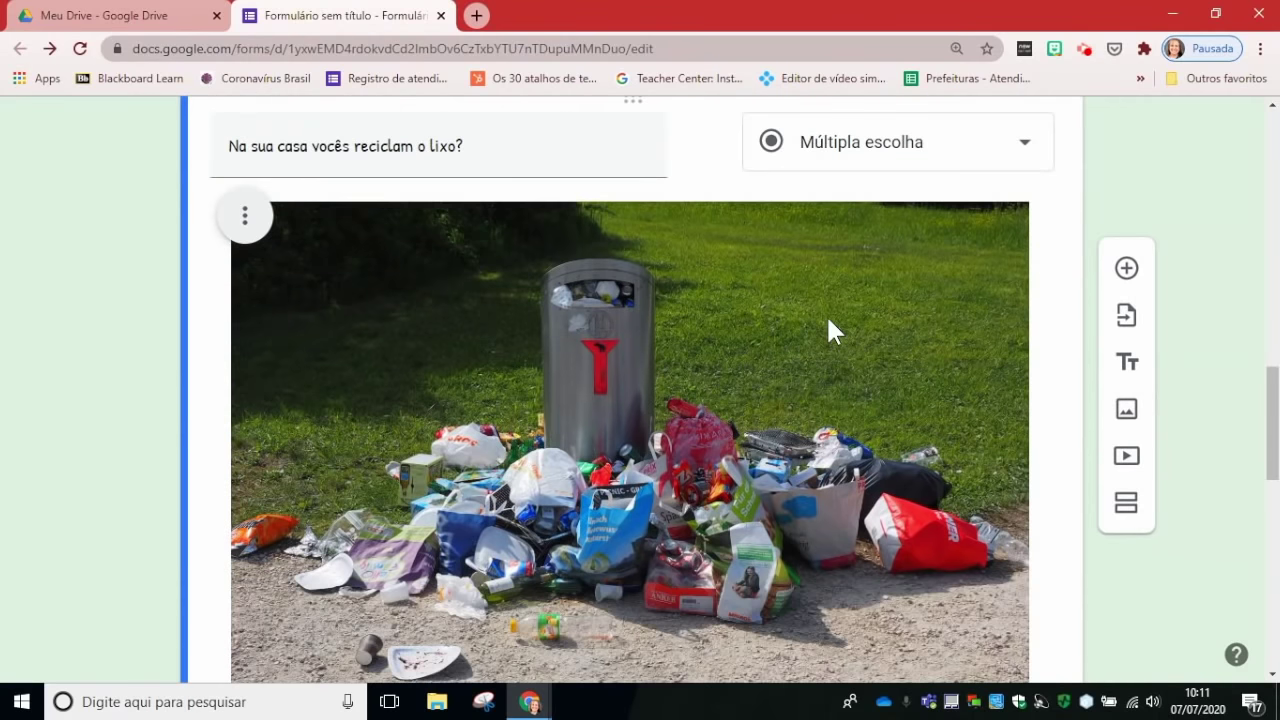
pyautogui.click(995, 262)
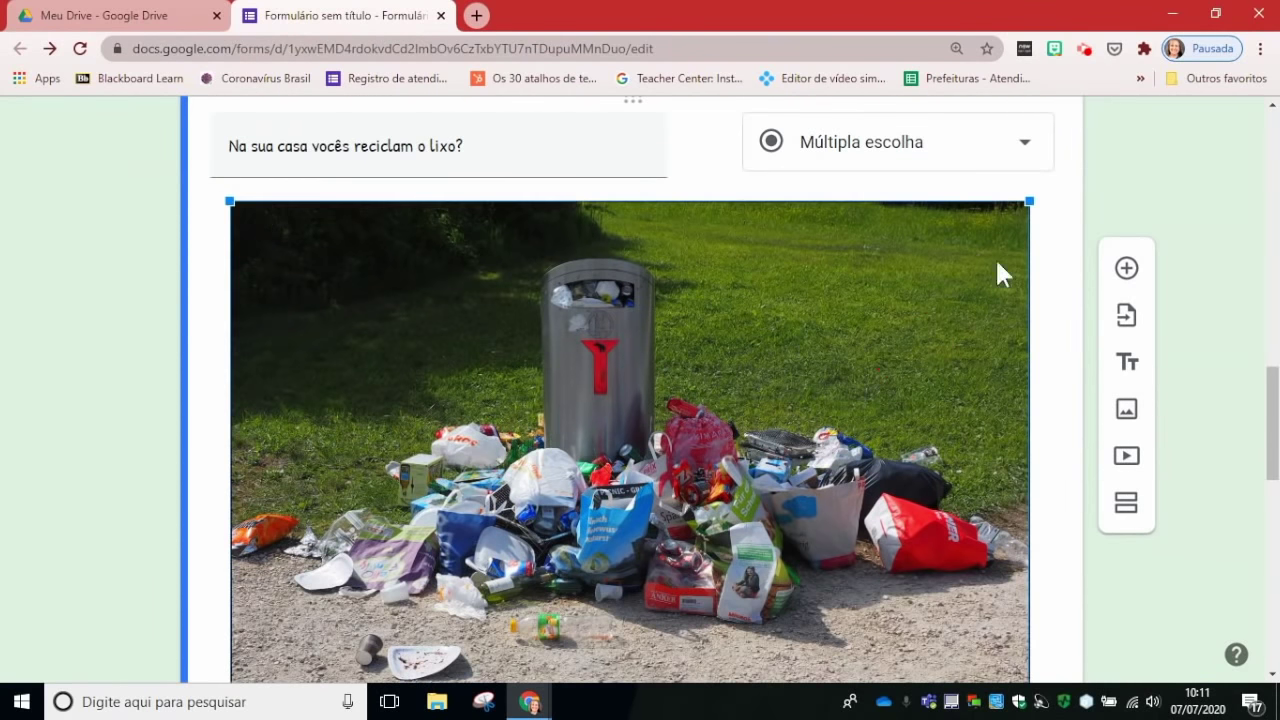
pyautogui.moveTo(1029, 202); pyautogui.dragTo(624, 452)
pyautogui.moveTo(679, 199); pyautogui.dragTo(465, 388)
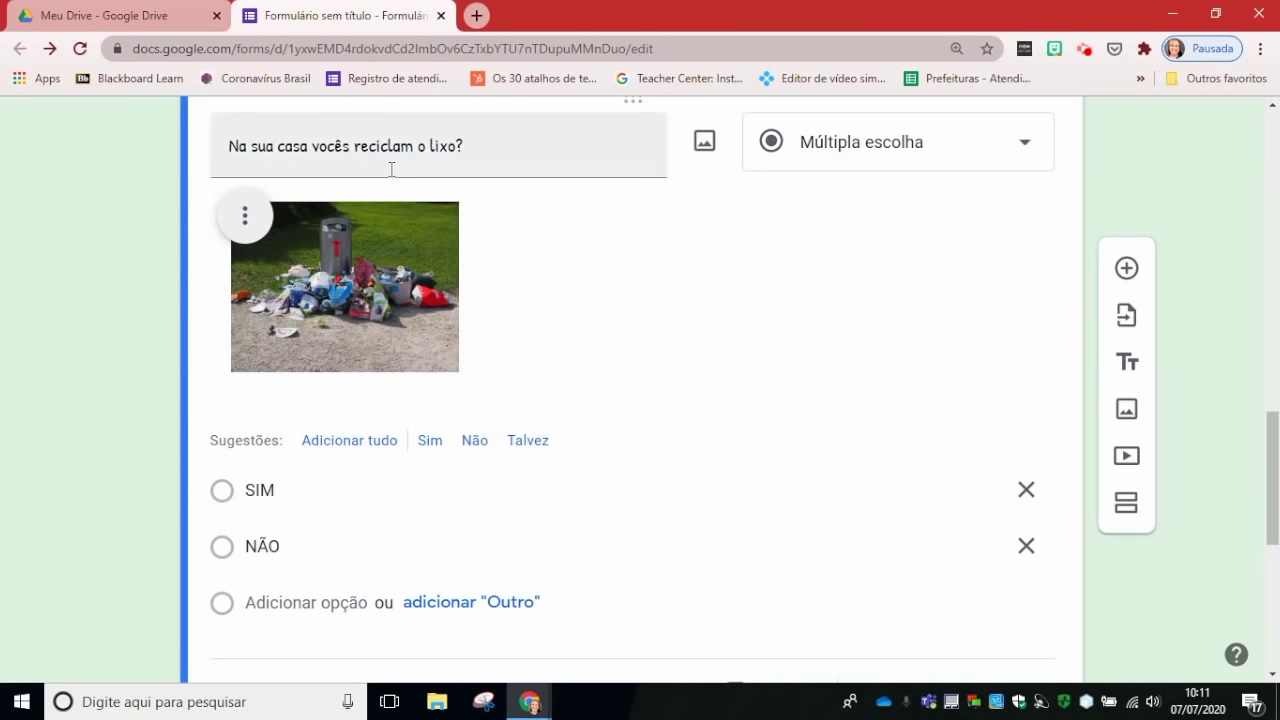
# Step: Centre the photo briefly, then align it to the left
pyautogui.click(246, 218)
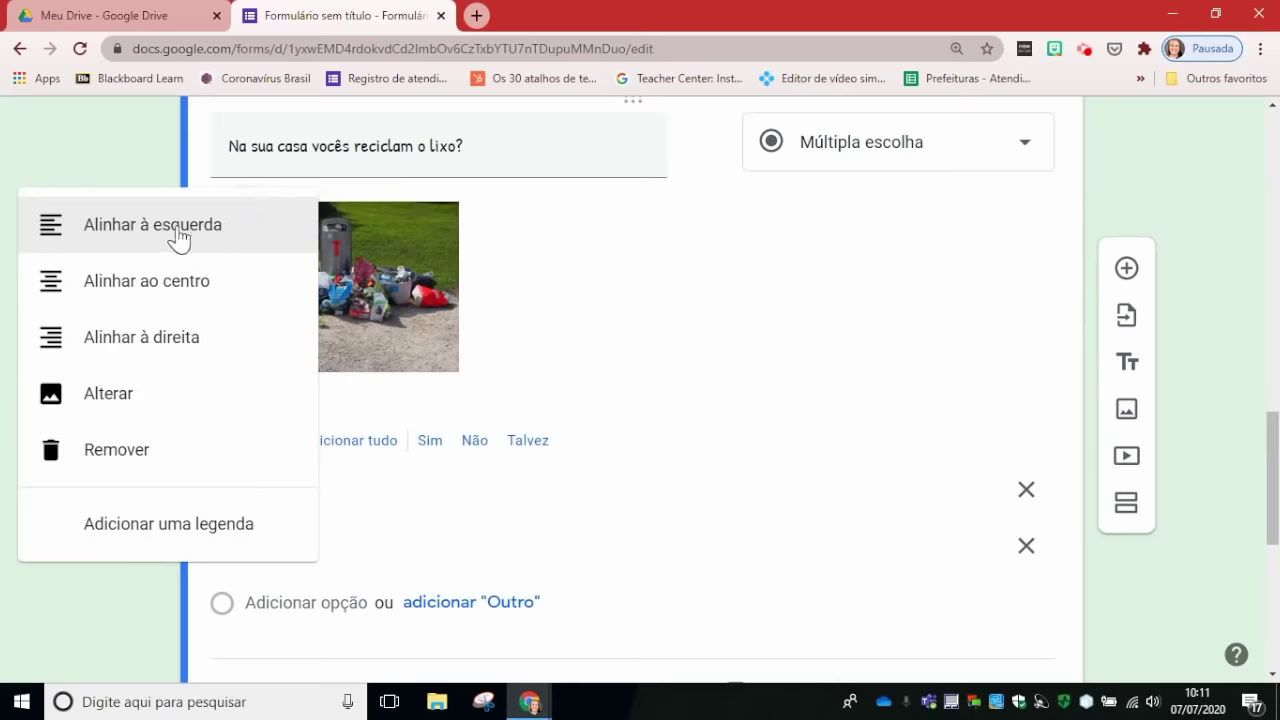
pyautogui.click(186, 283)
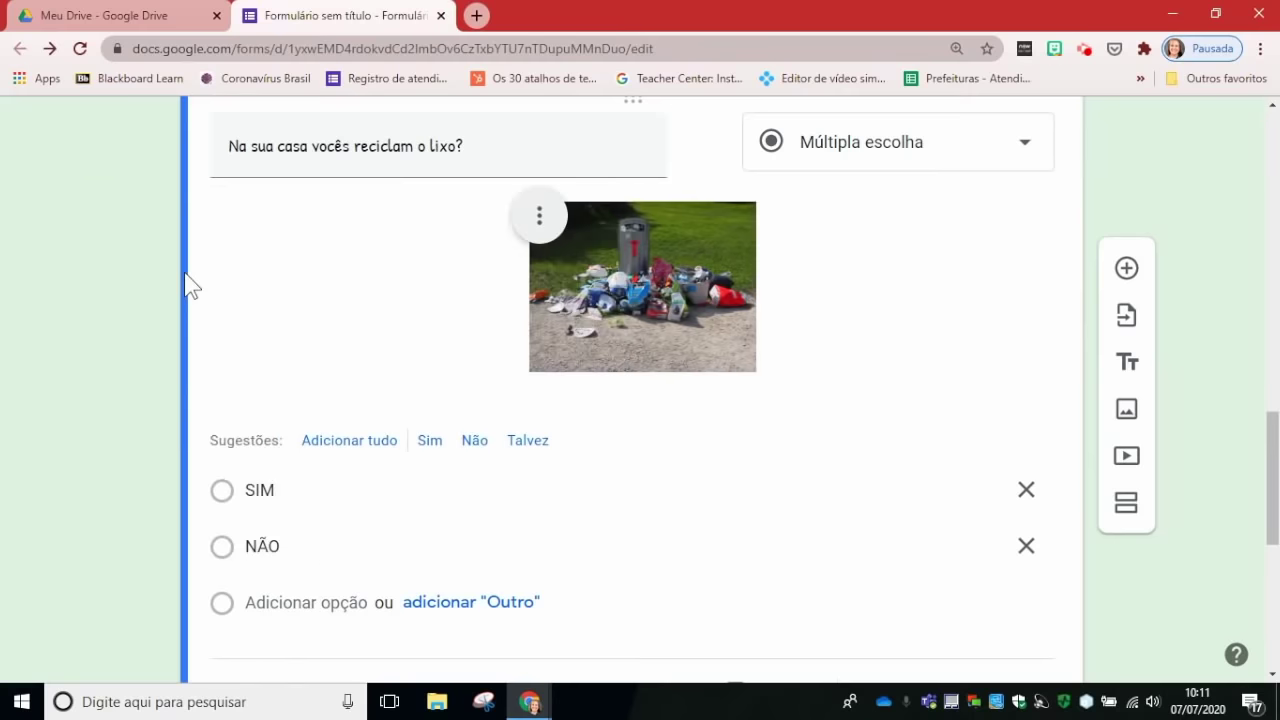
pyautogui.click(537, 229)
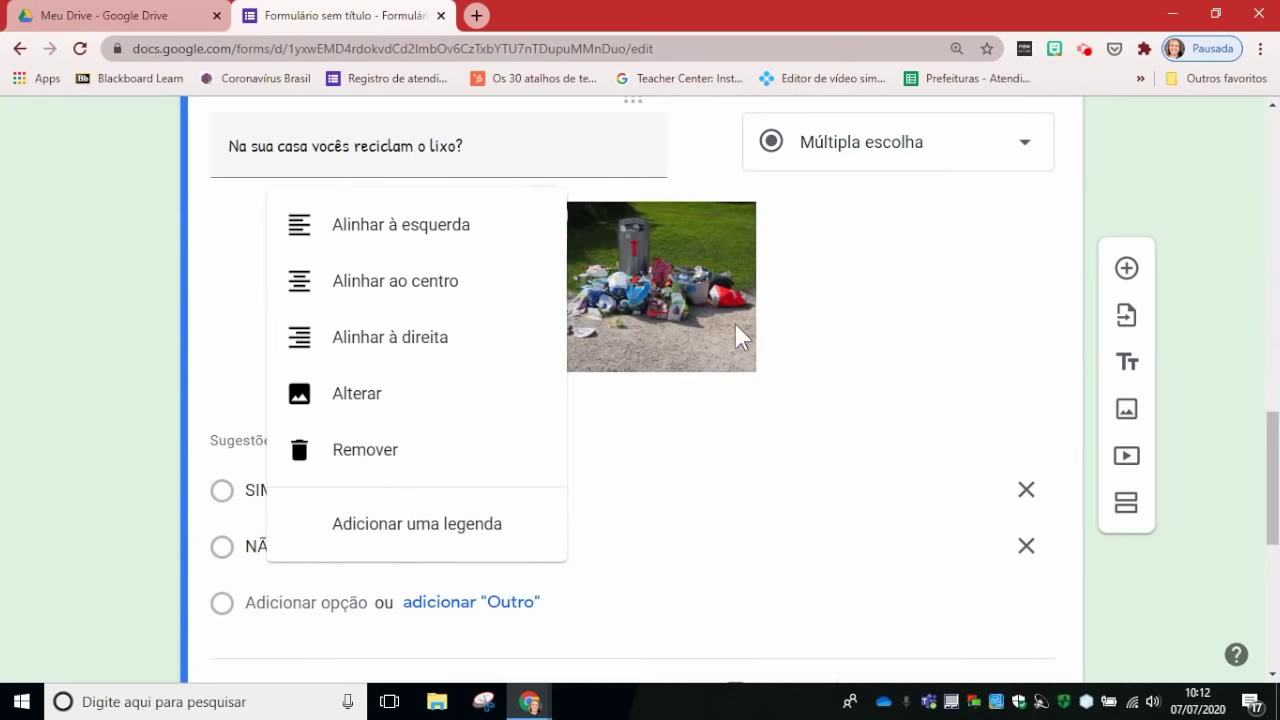
pyautogui.click(402, 226)
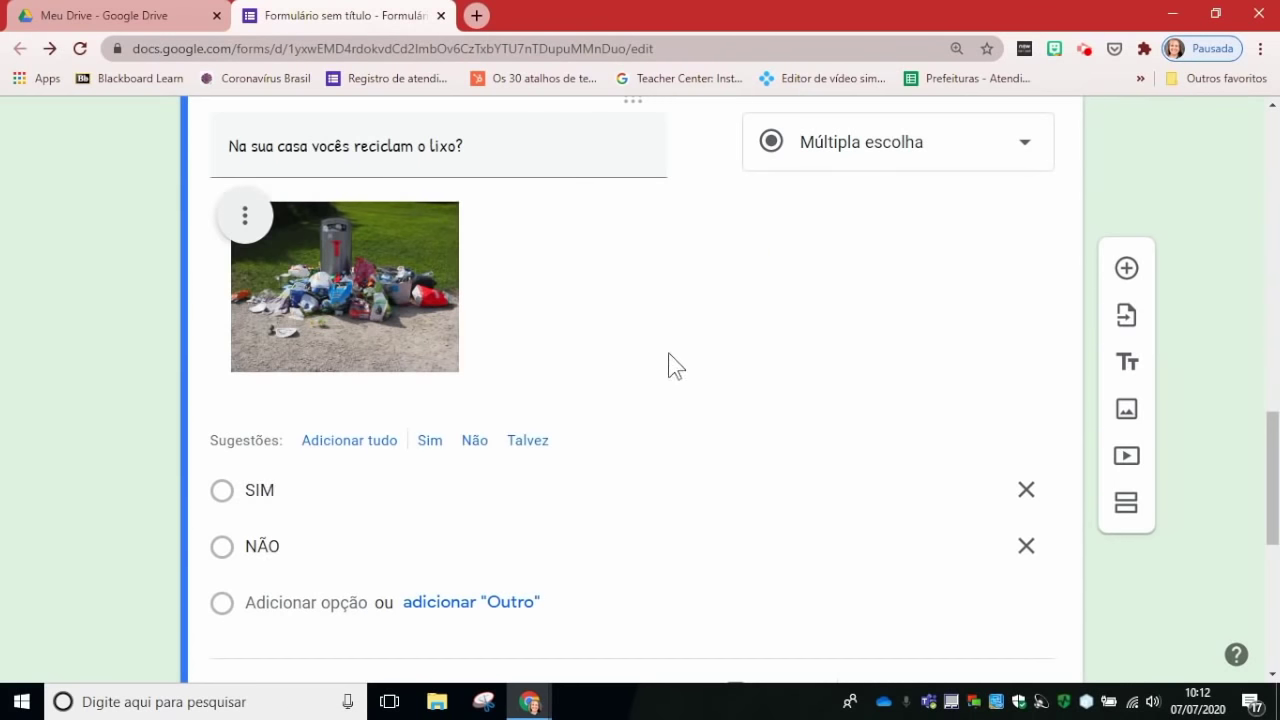
# Step: Insert a blank question after the recycling-places checkbox question and show the question-type list
pyautogui.scroll(-2, 677, 365)
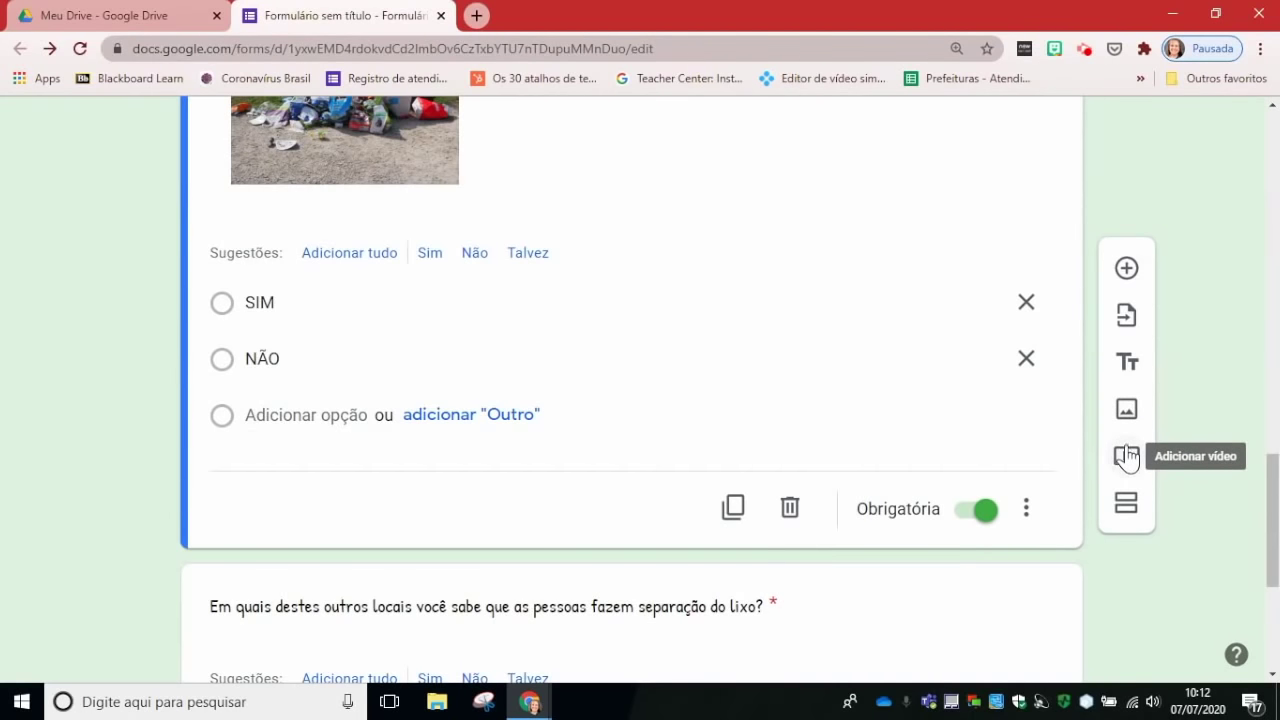
pyautogui.scroll(-2, 615, 315)
pyautogui.scroll(-2, 615, 315)
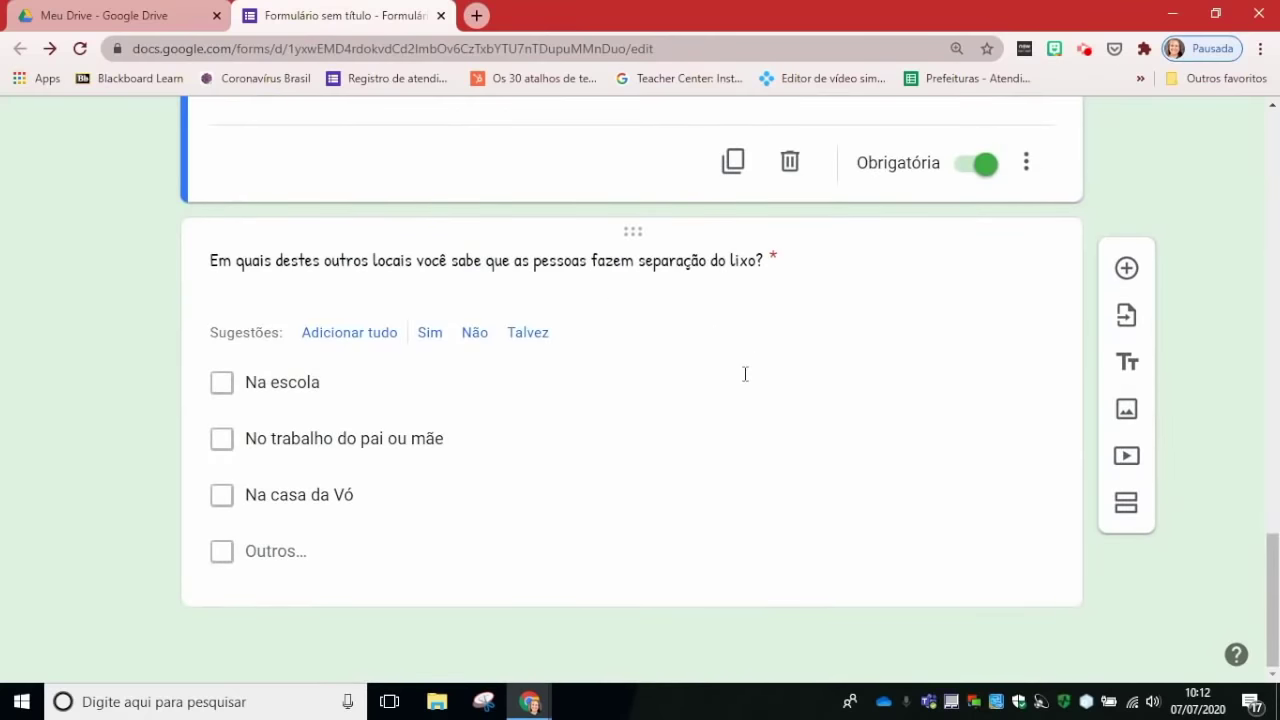
pyautogui.click(642, 482)
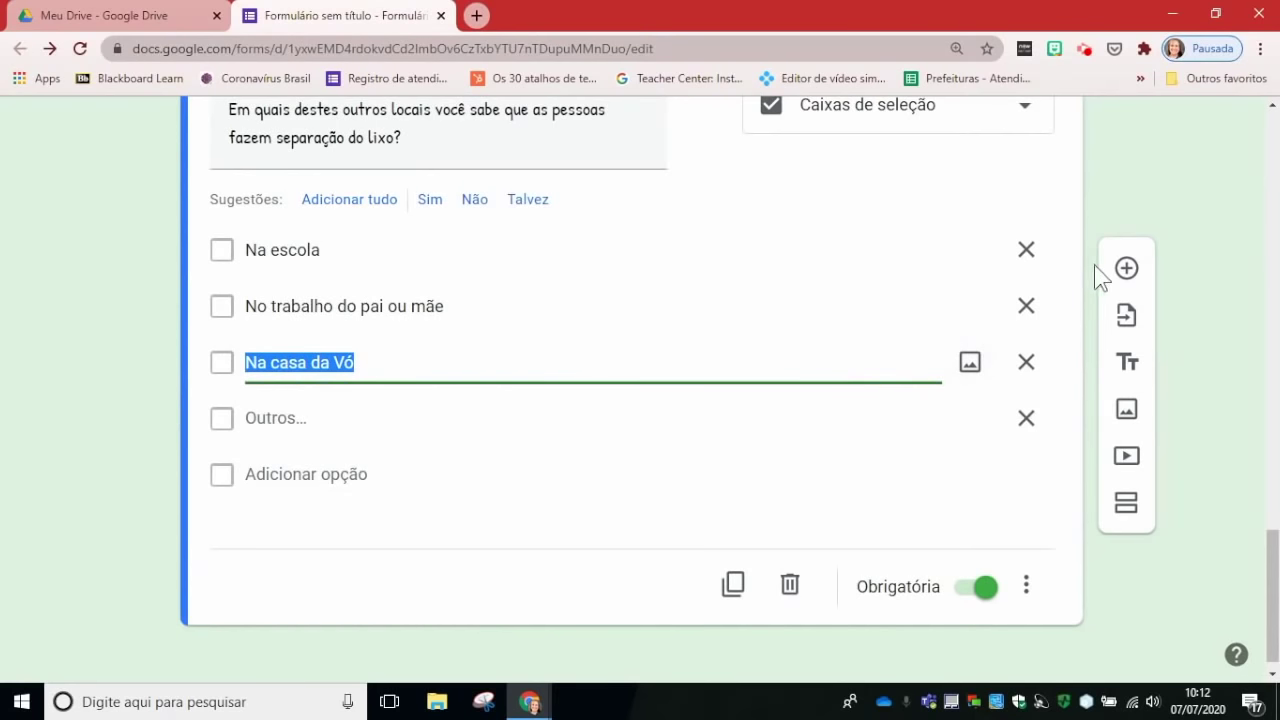
pyautogui.click(1128, 269)
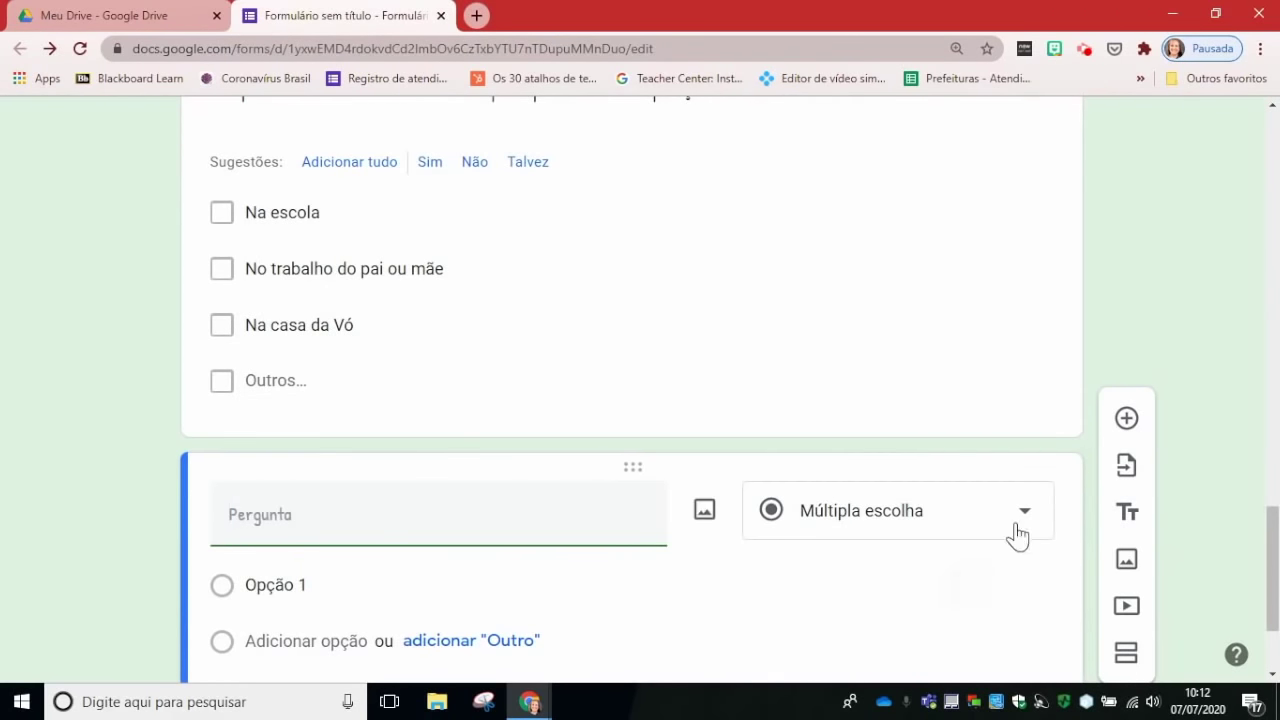
pyautogui.scroll(-2, 1040, 500)
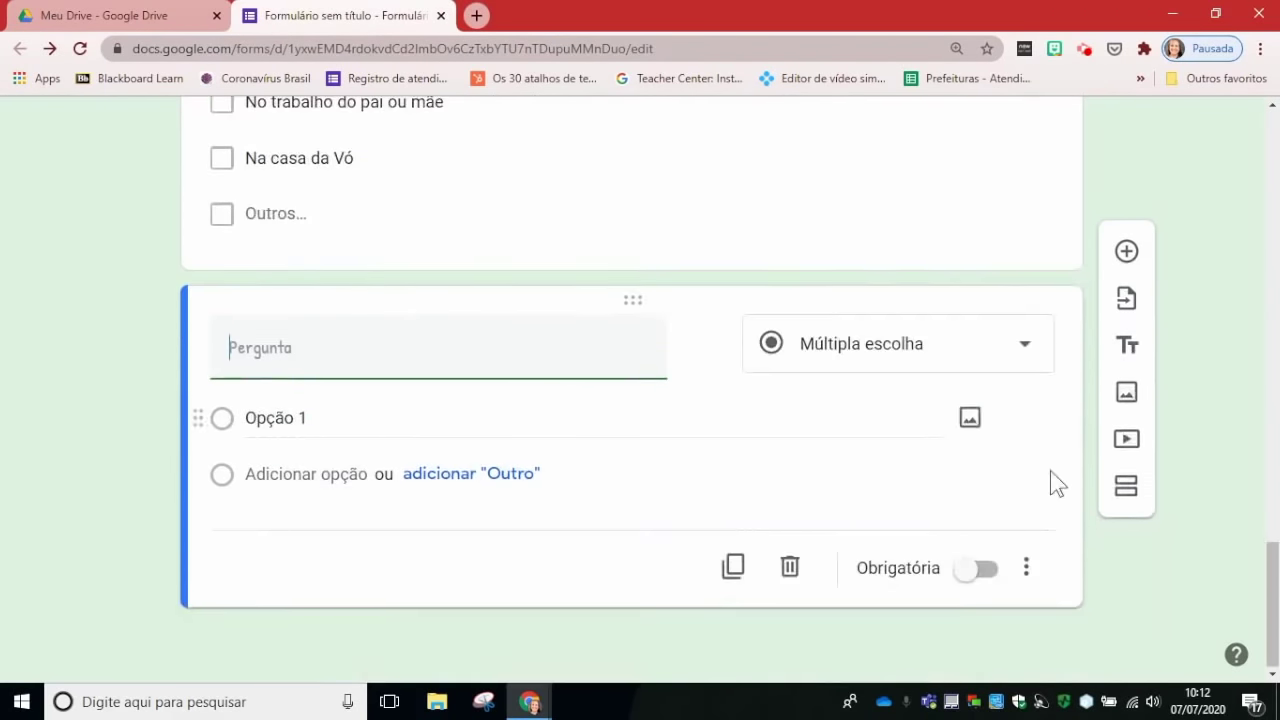
pyautogui.click(1032, 350)
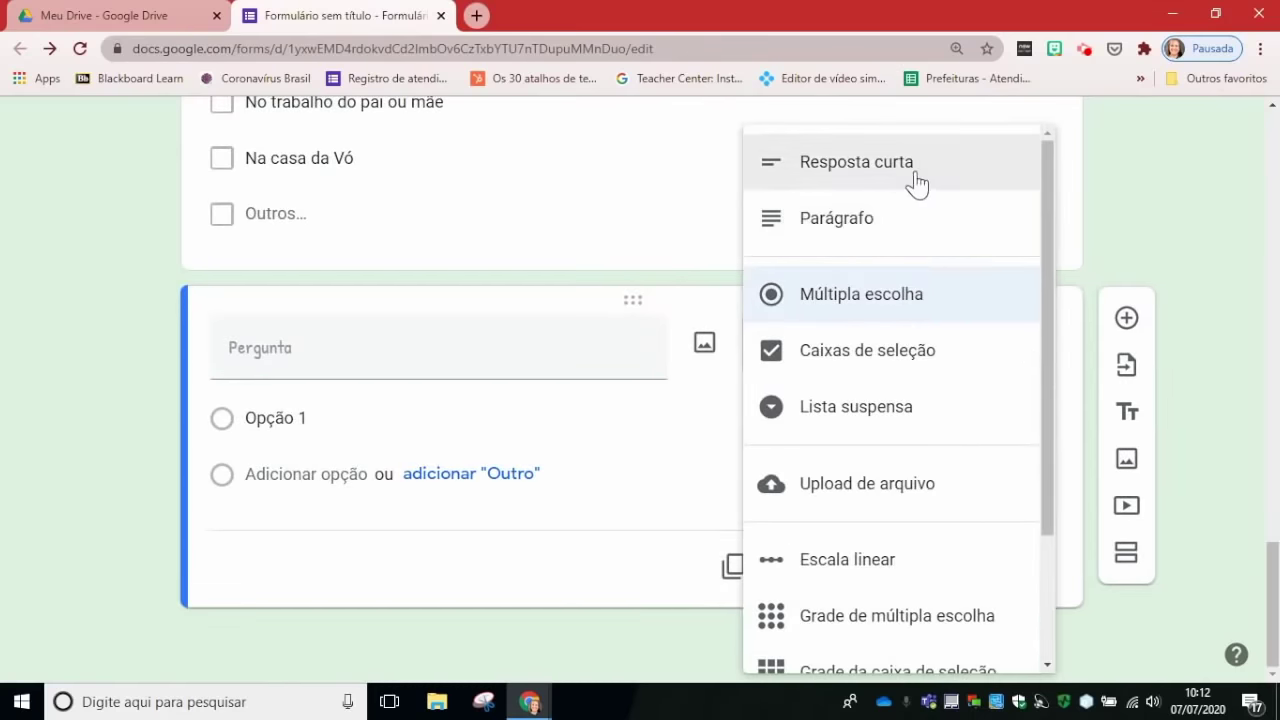
# Step: Change the new question's type to Escala linear, running 1 to 5
pyautogui.click(876, 236)
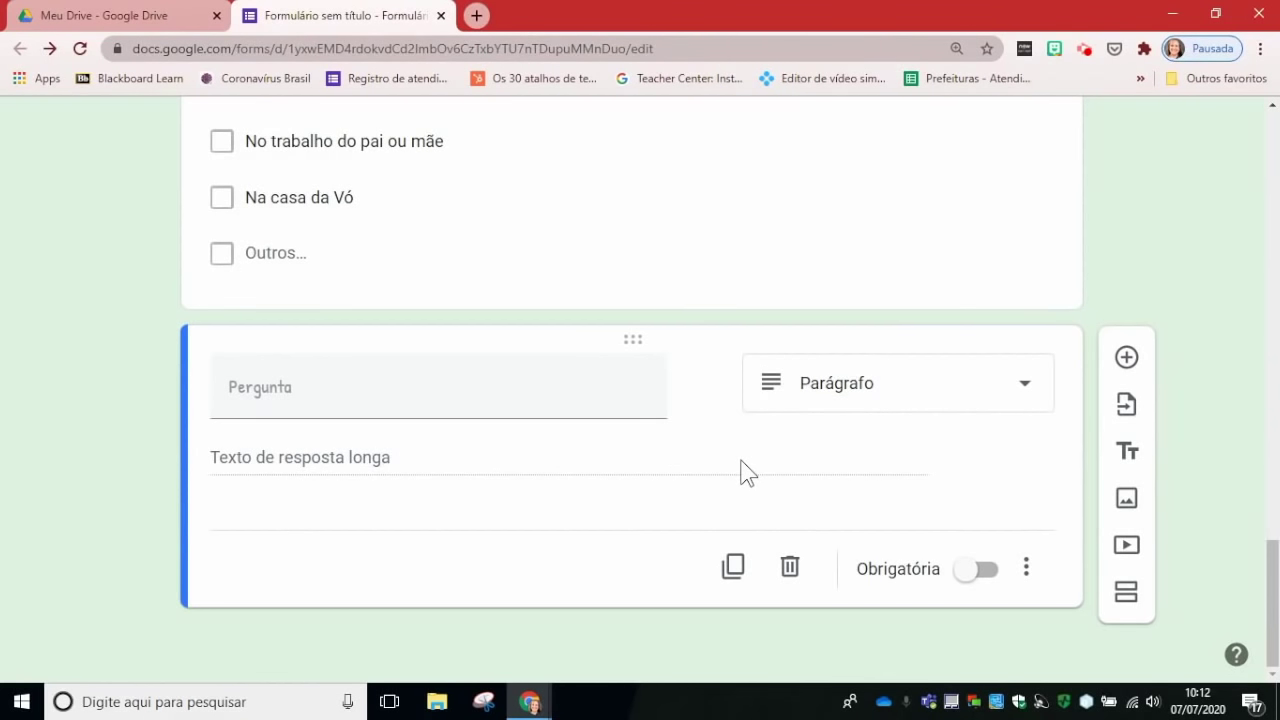
pyautogui.click(1030, 386)
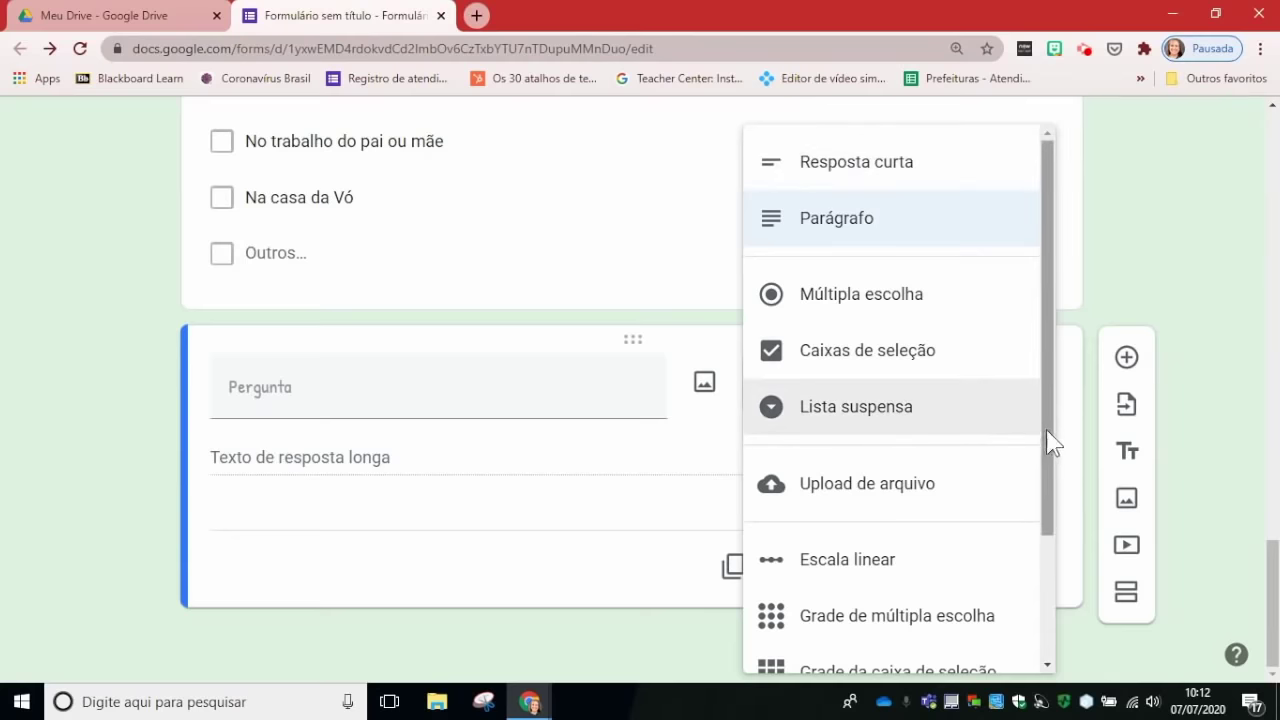
pyautogui.moveTo(1049, 432); pyautogui.dragTo(1077, 543)
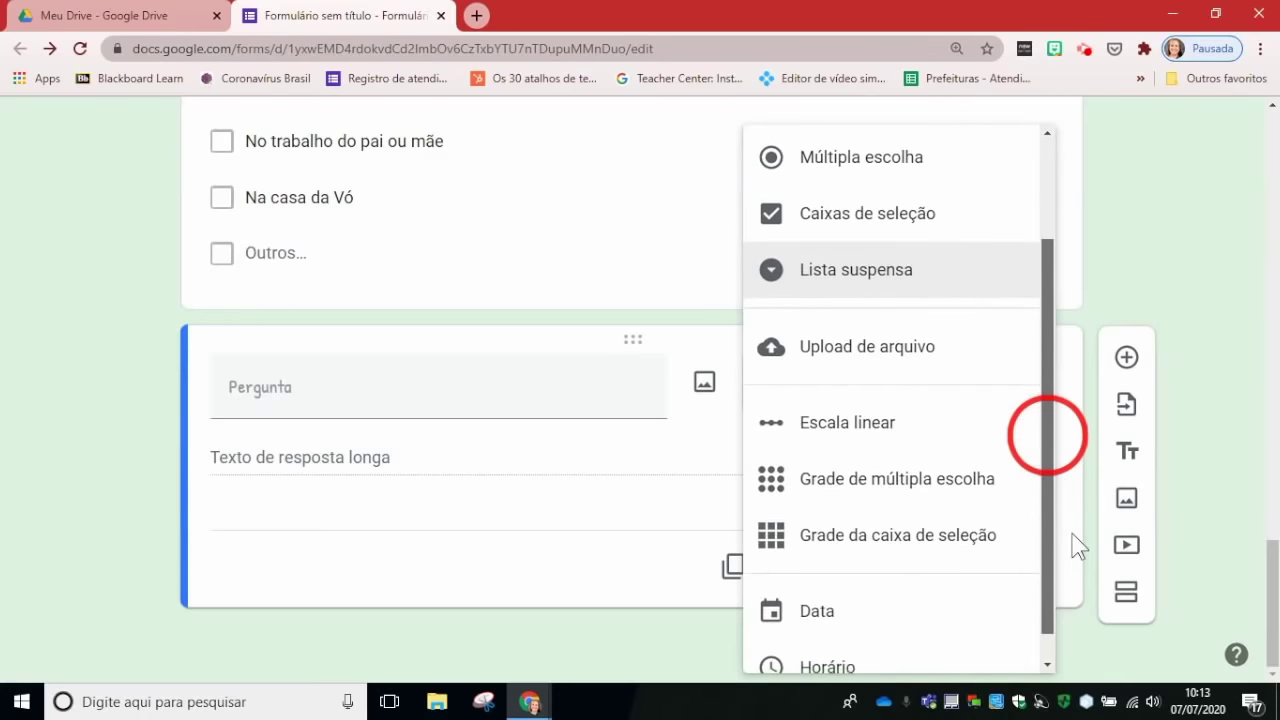
pyautogui.click(857, 428)
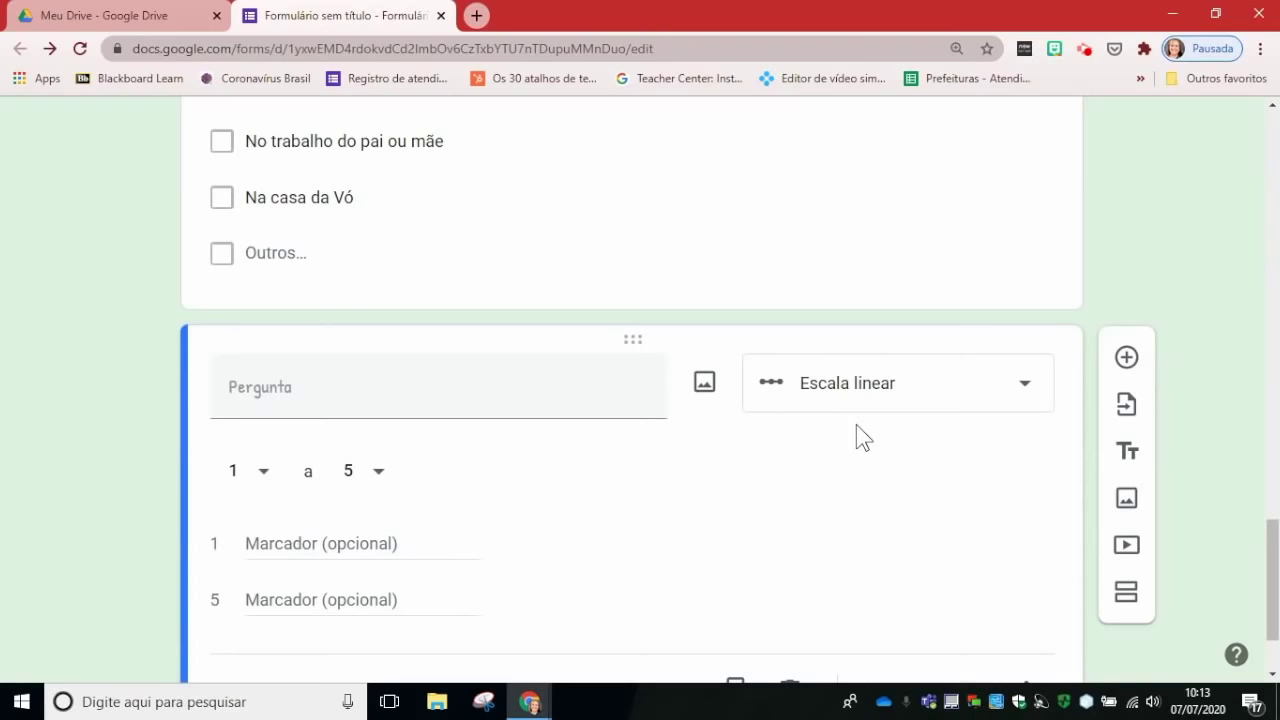
# Step: Title the scale 'Qual é, para você, a importância de separar o lixo?'
pyautogui.click(413, 407)
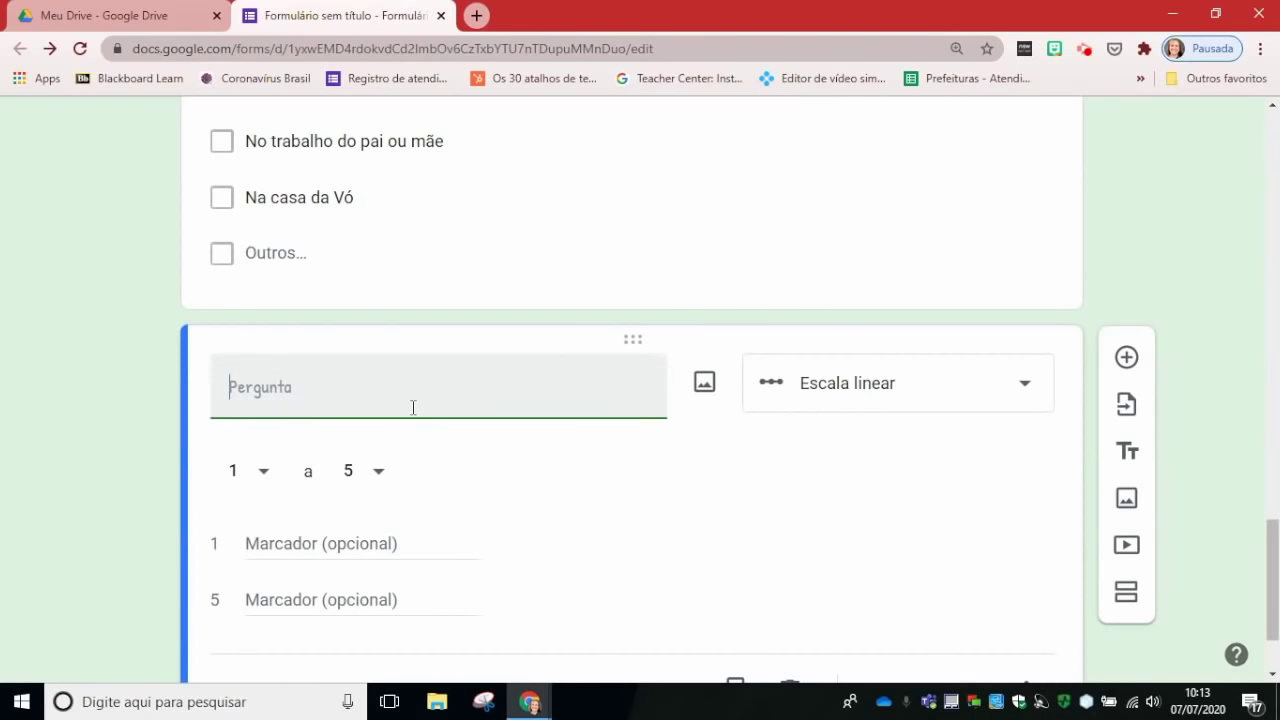
pyautogui.write('Qual')
pyautogui.press('BackSpace')
pyautogui.press('BackSpace')
pyautogui.write('l é, para voc')
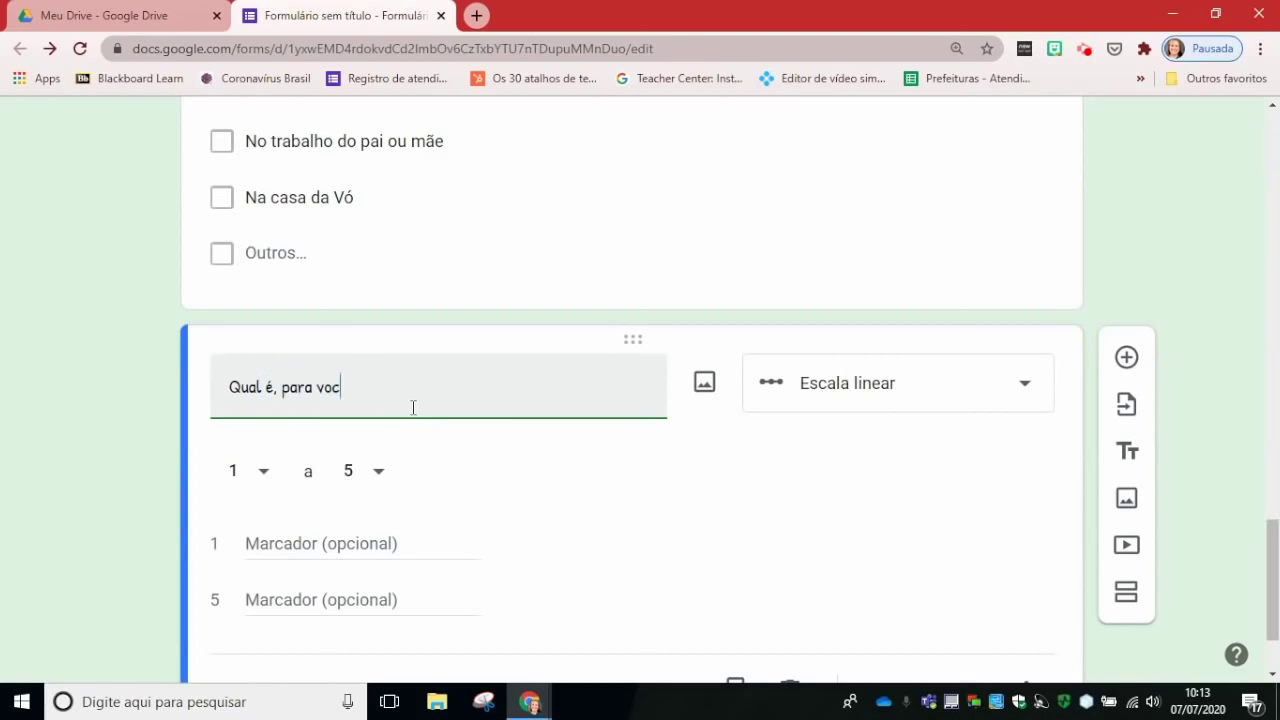
pyautogui.write('ê, a importância de separar o ')
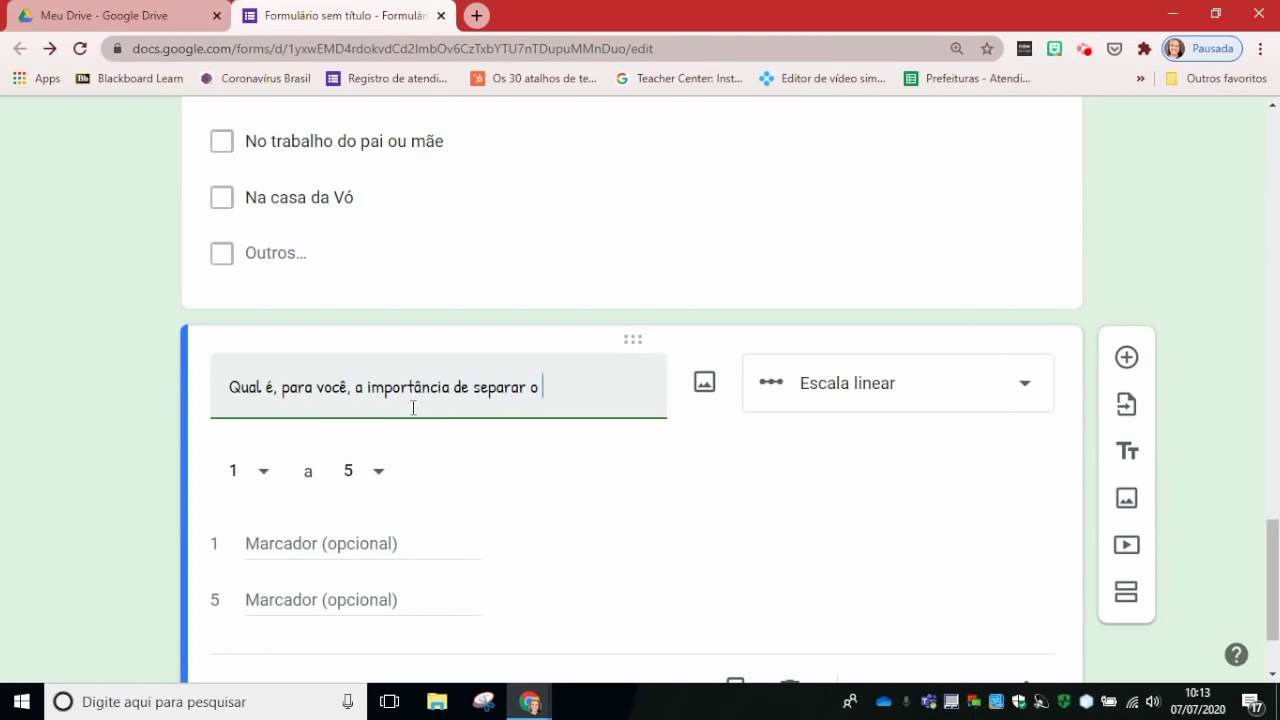
pyautogui.write('Lixo')
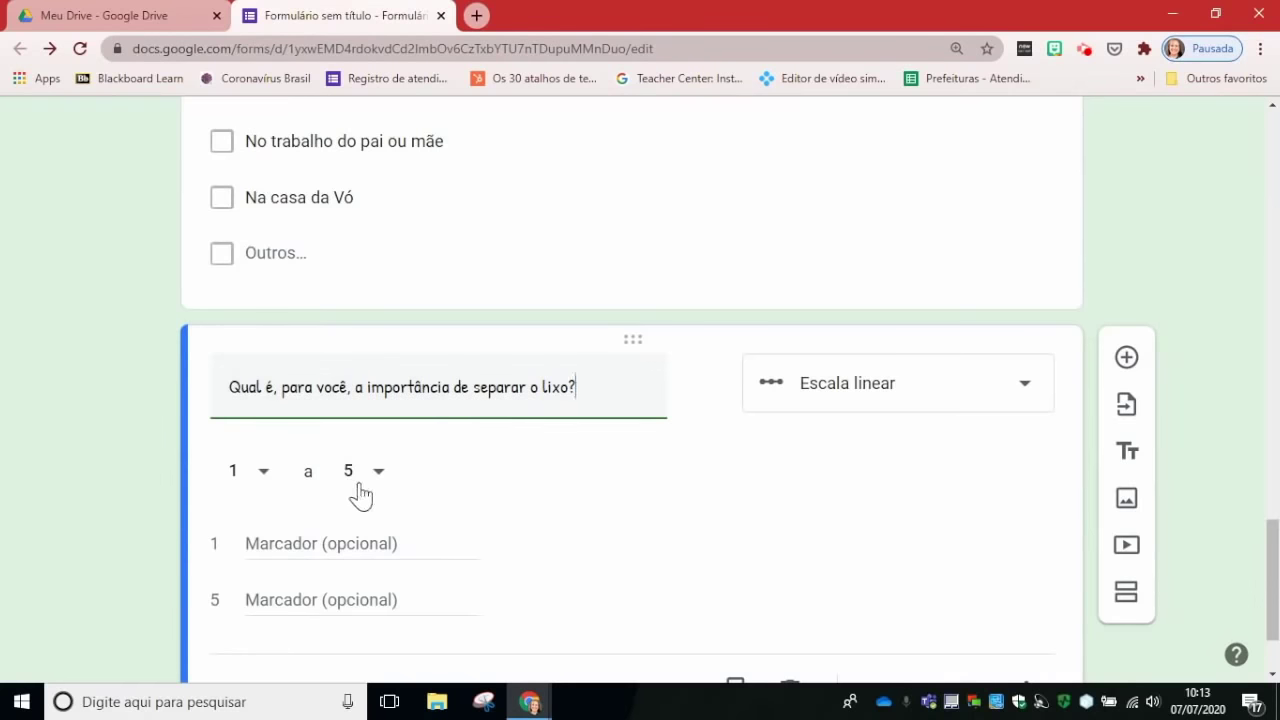
# Step: Label the scale POUCO IMPORTANTE to MUITO IMPORTANTE, make it required, and preview the form
pyautogui.click(341, 548)
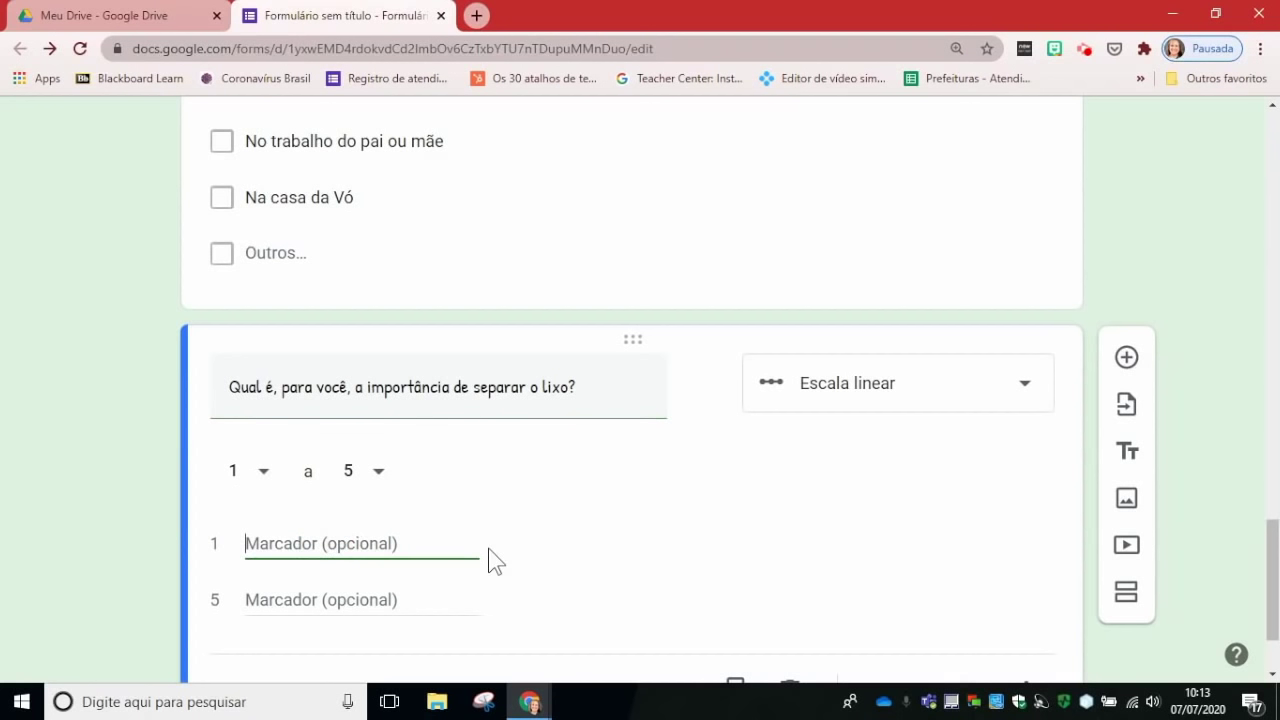
pyautogui.write('PO')
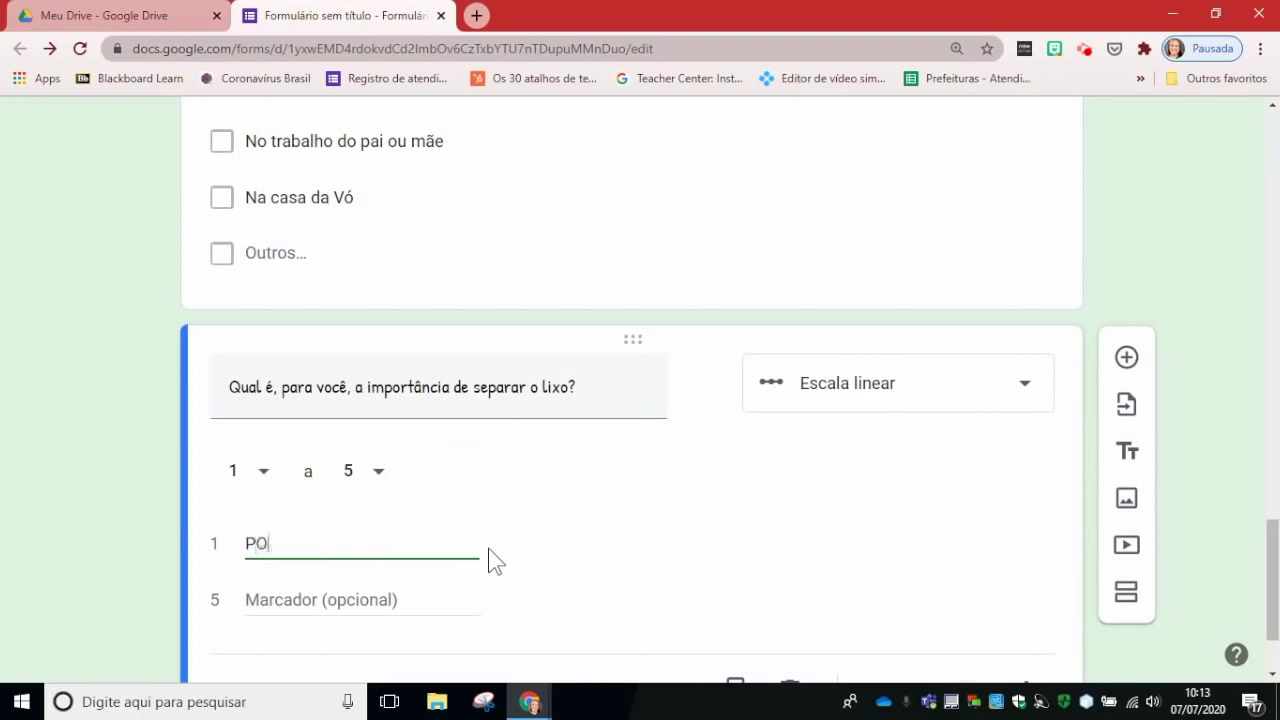
pyautogui.write('UCO IMPORTANTE')
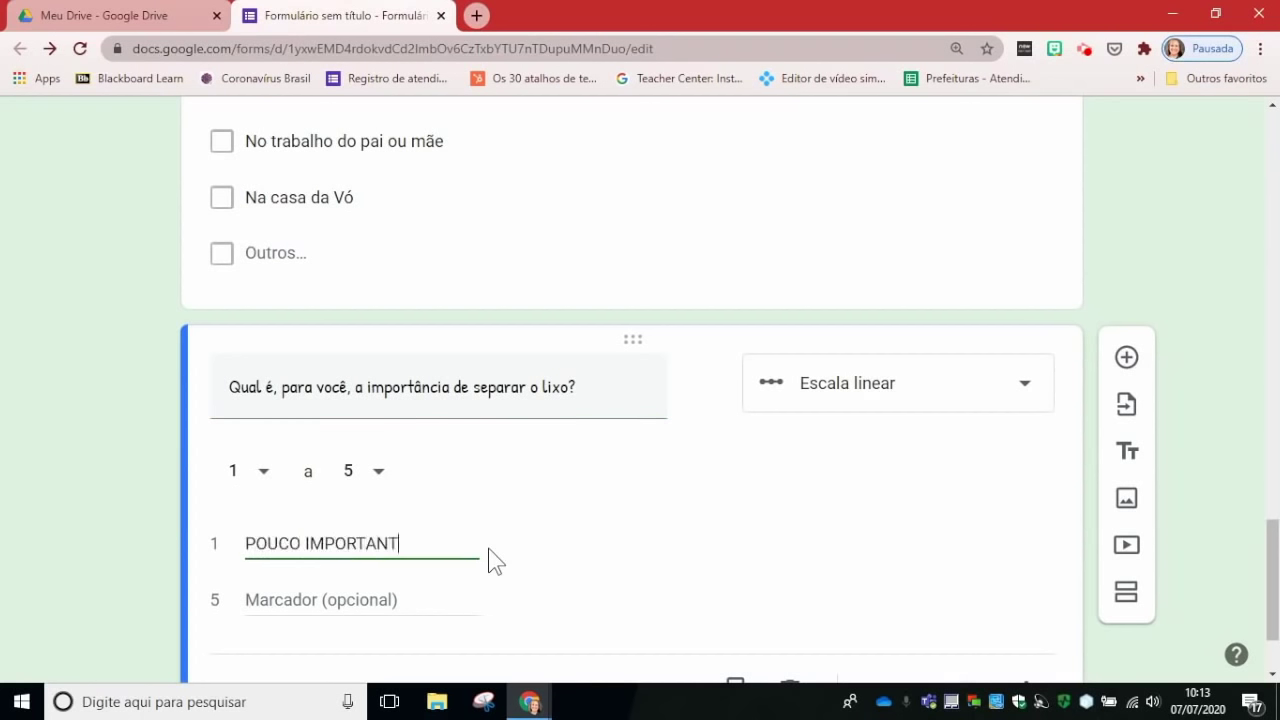
pyautogui.click(353, 606)
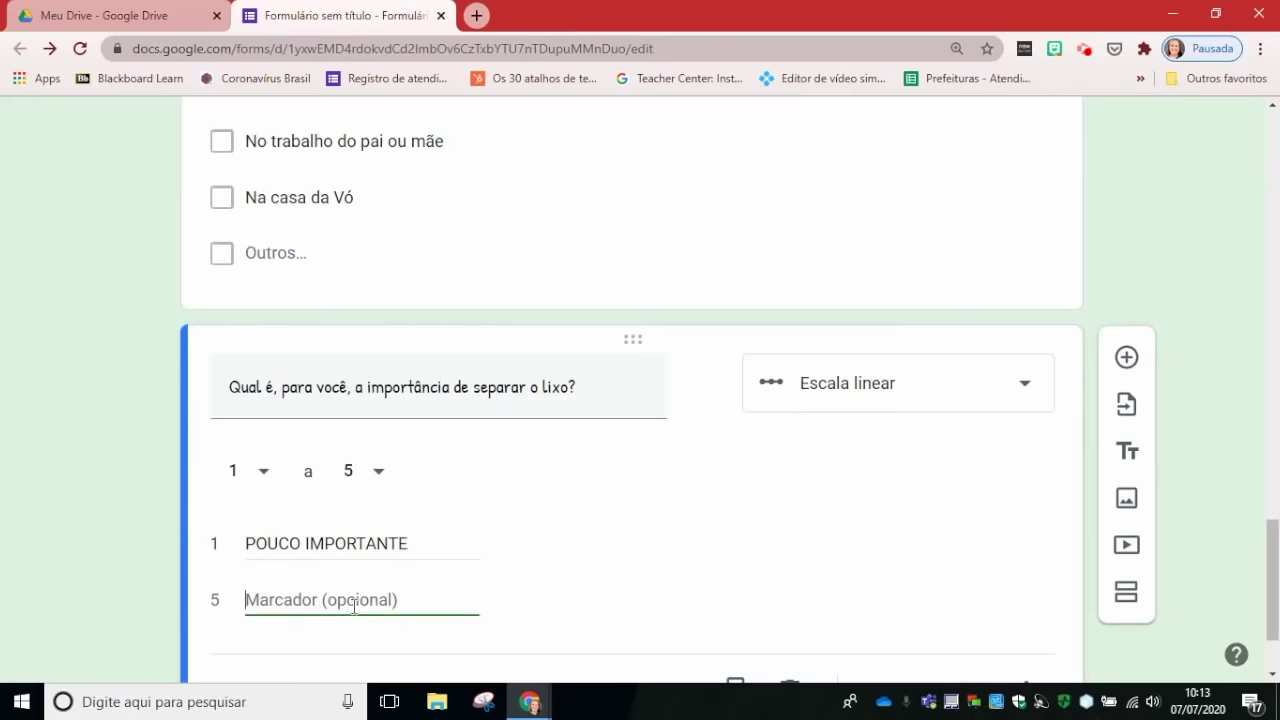
pyautogui.write('MUITO IMPORTANTE')
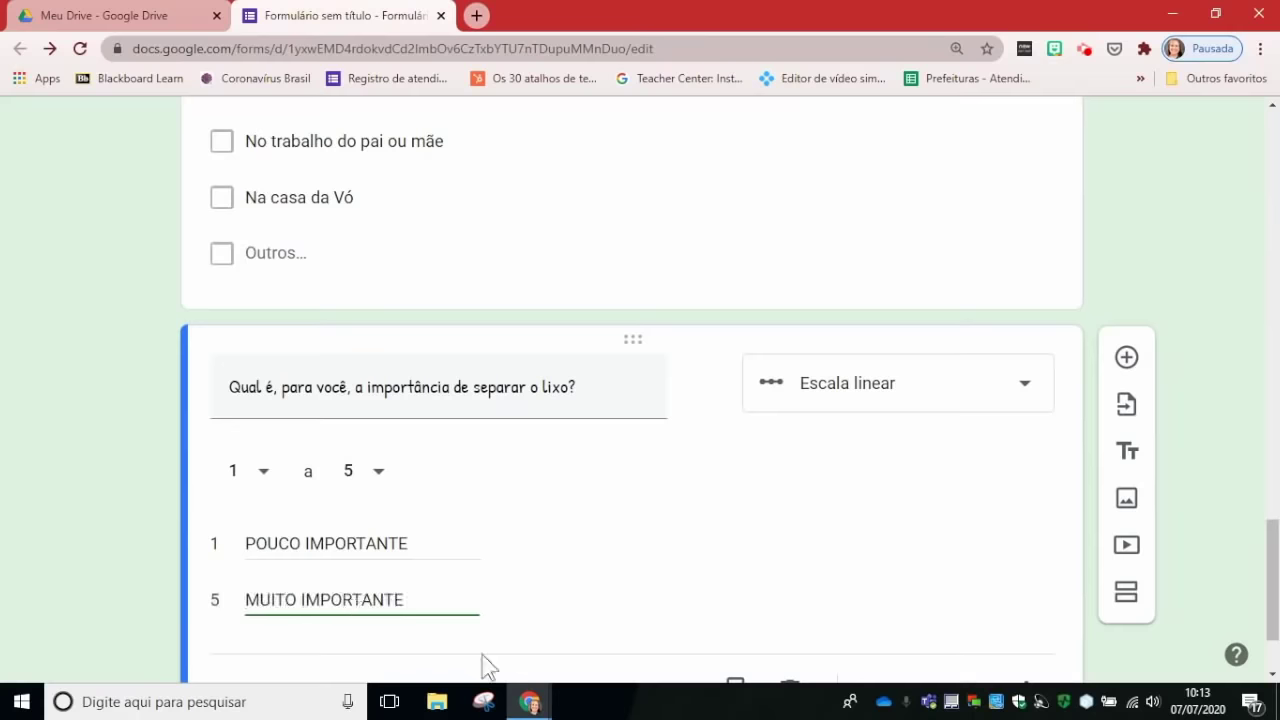
pyautogui.scroll(-2, 846, 603)
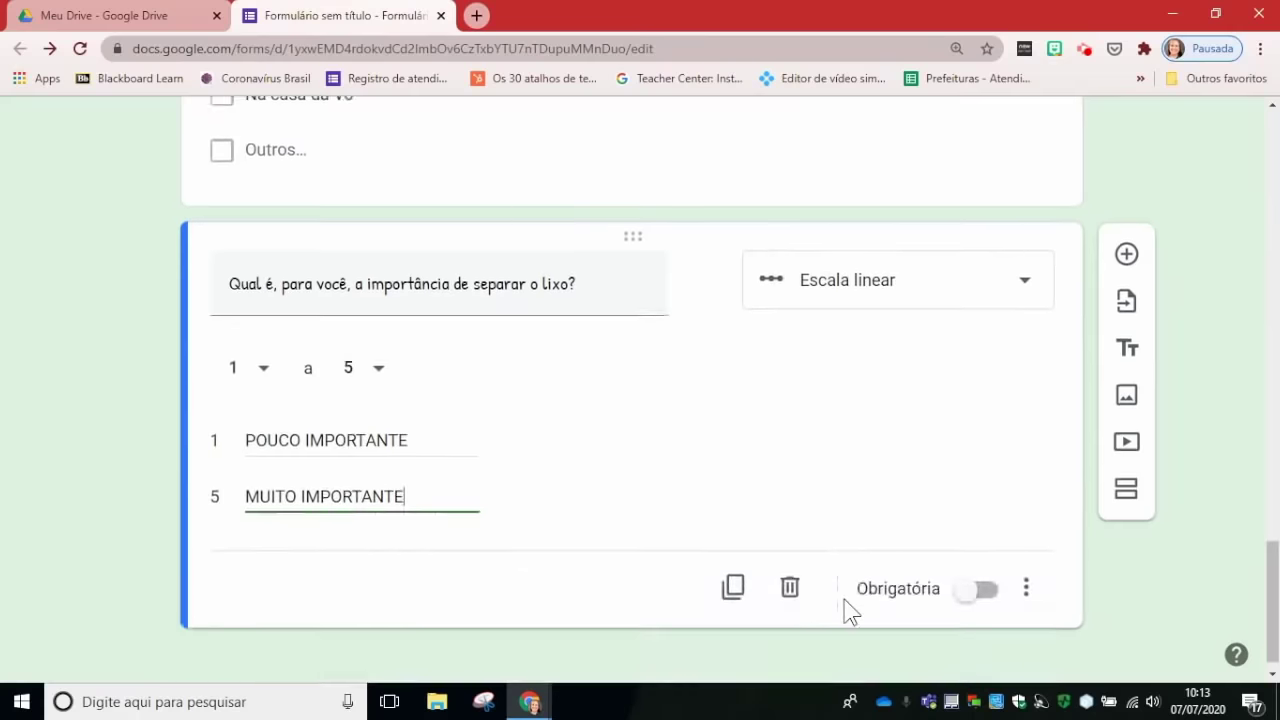
pyautogui.click(976, 580)
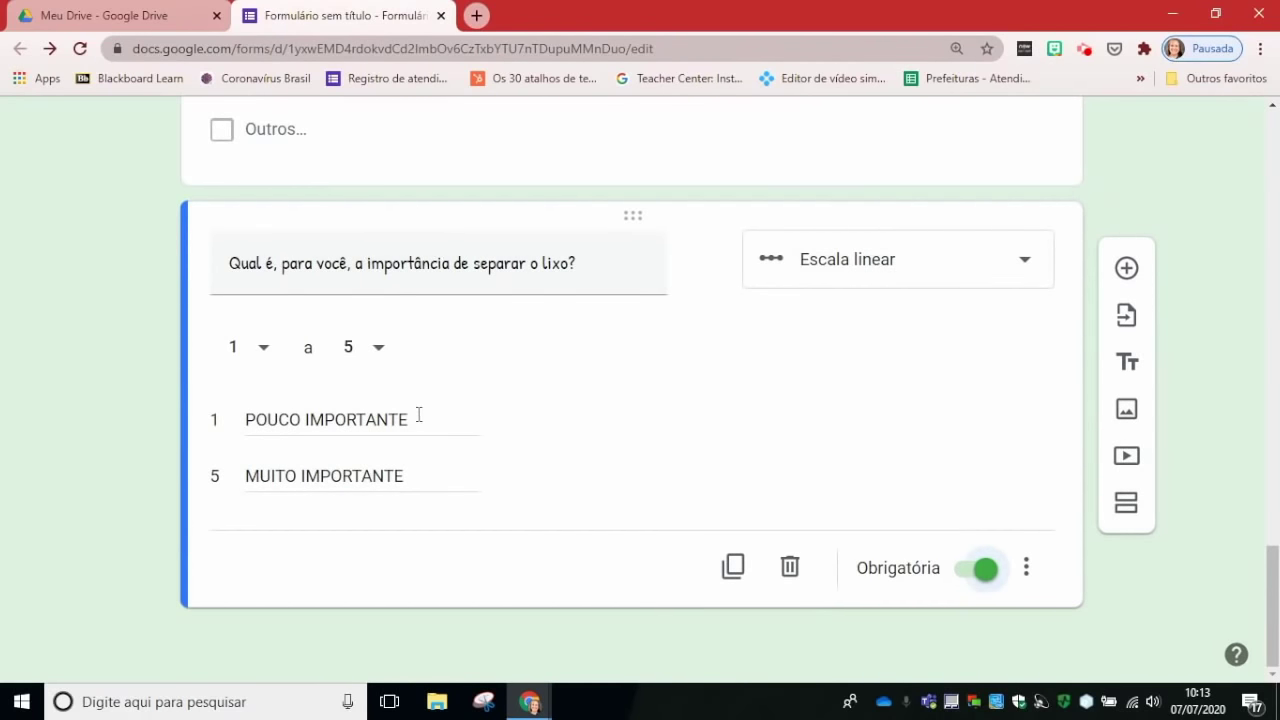
pyautogui.scroll(20, 680, 217)
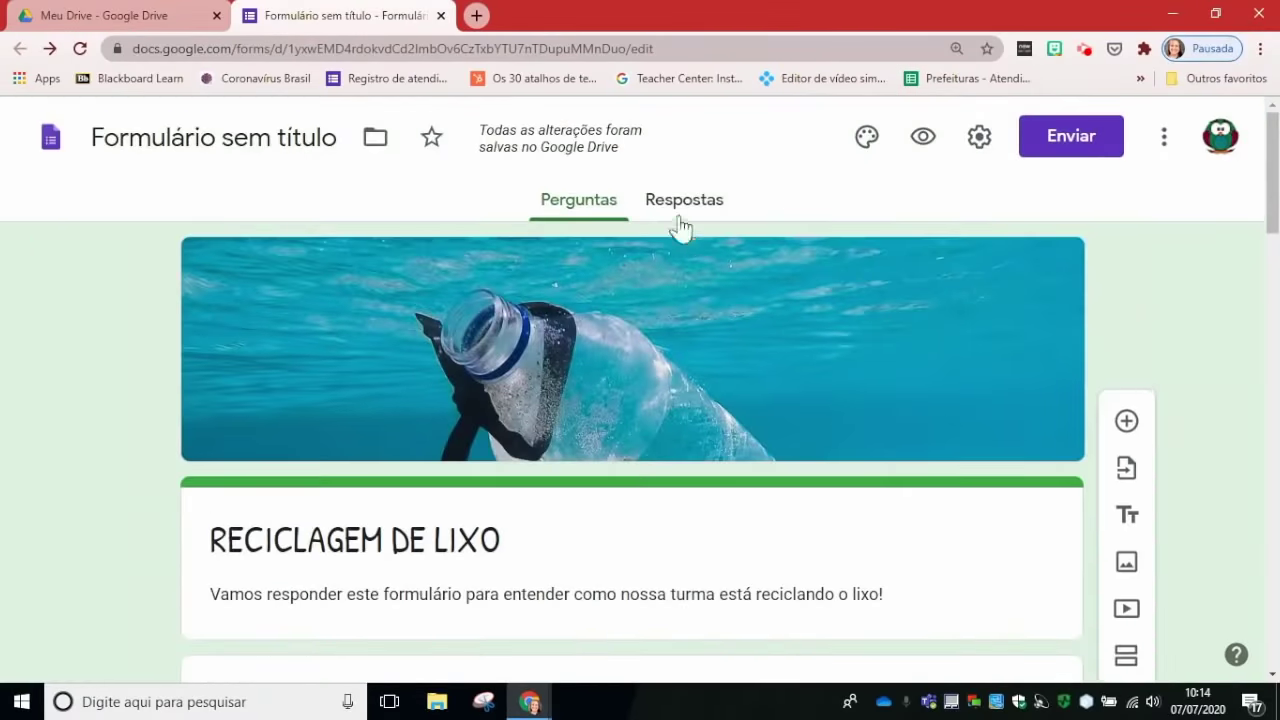
pyautogui.click(920, 137)
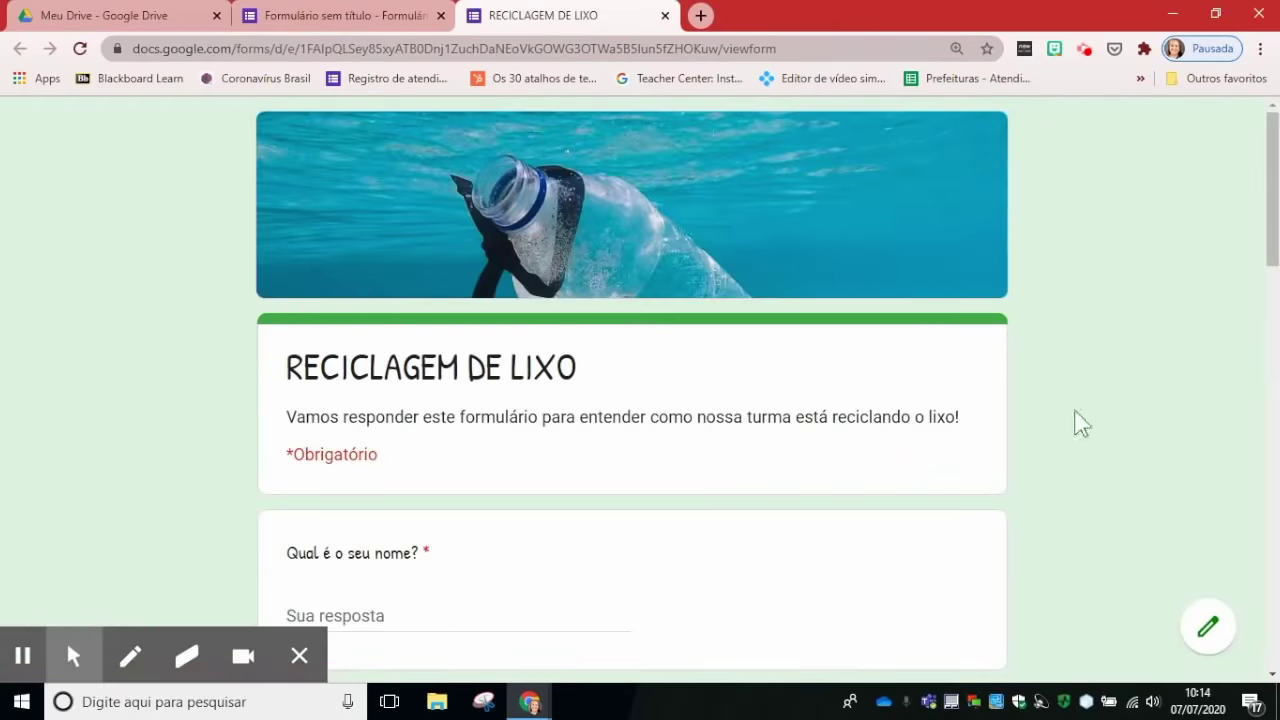
# Step: In the preview, rate the importance scale 4, change it to 1, then return to the editor
pyautogui.scroll(-1, 1081, 415)
pyautogui.scroll(-4, 1081, 415)
pyautogui.scroll(4, 1081, 415)
pyautogui.scroll(-3, 400, 502)
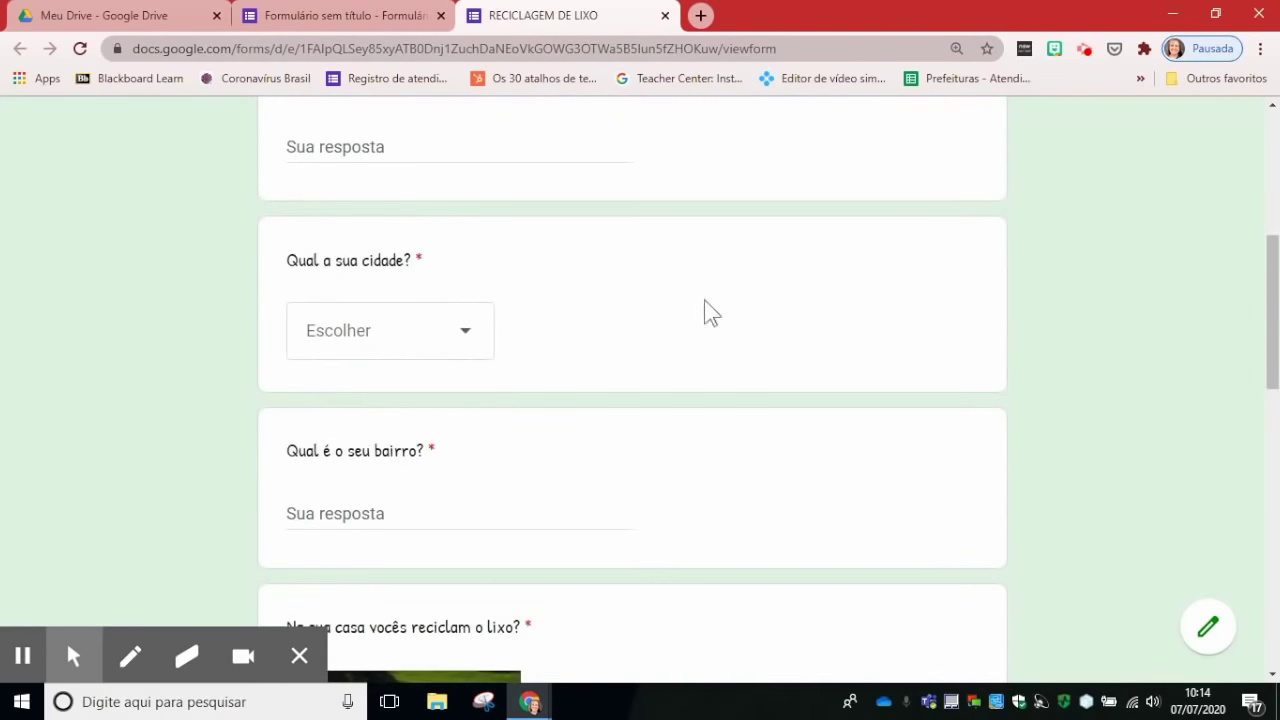
pyautogui.scroll(-2, 785, 305)
pyautogui.scroll(-2, 785, 305)
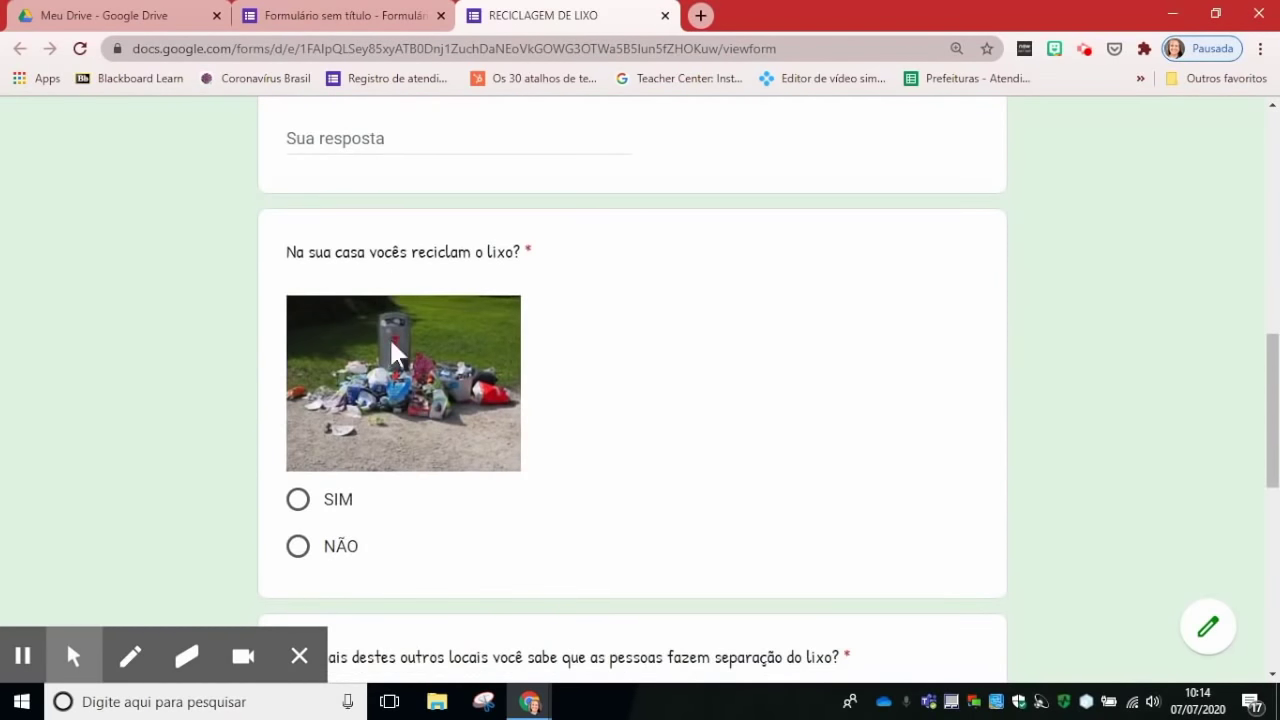
pyautogui.scroll(-2, 620, 390)
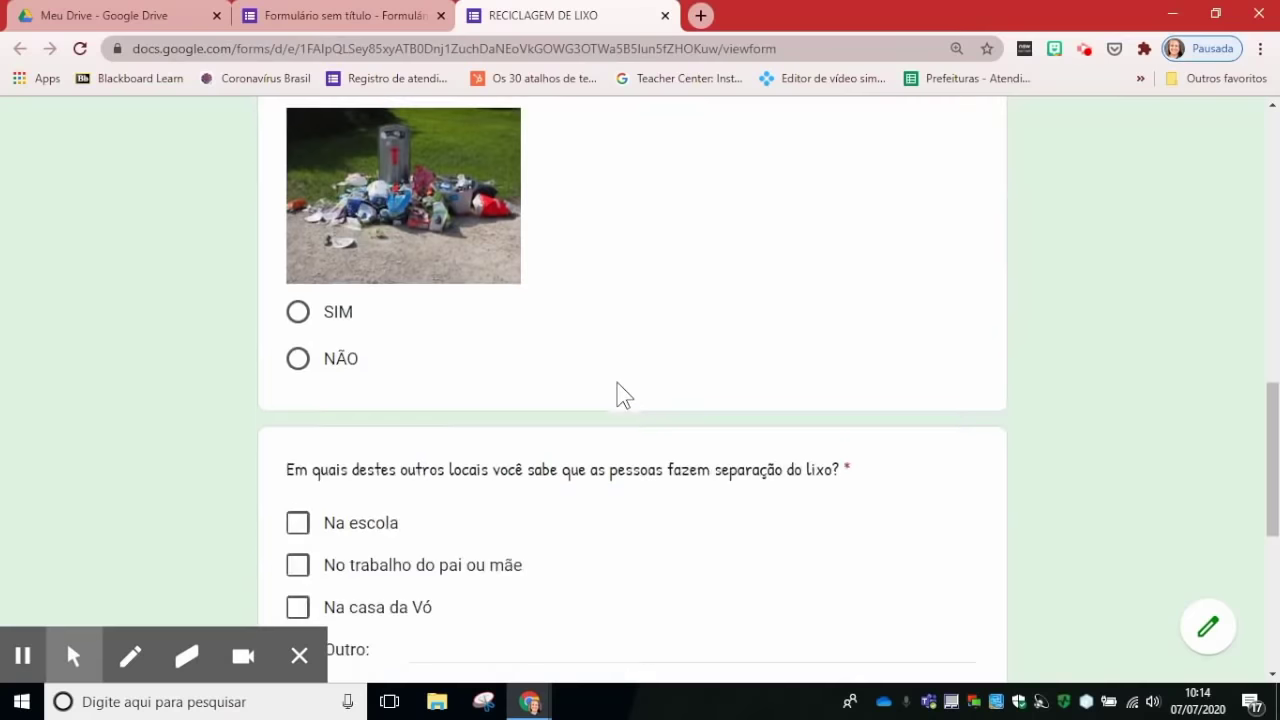
pyautogui.scroll(-4, 508, 468)
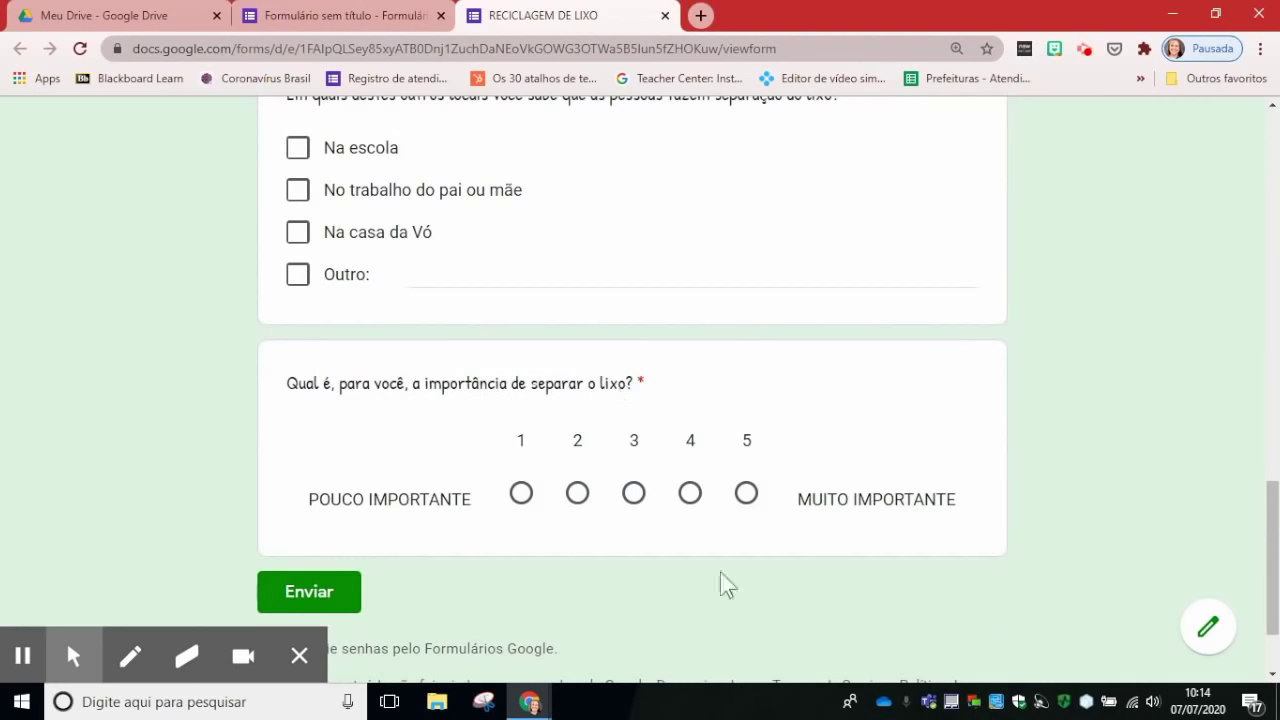
pyautogui.click(691, 505)
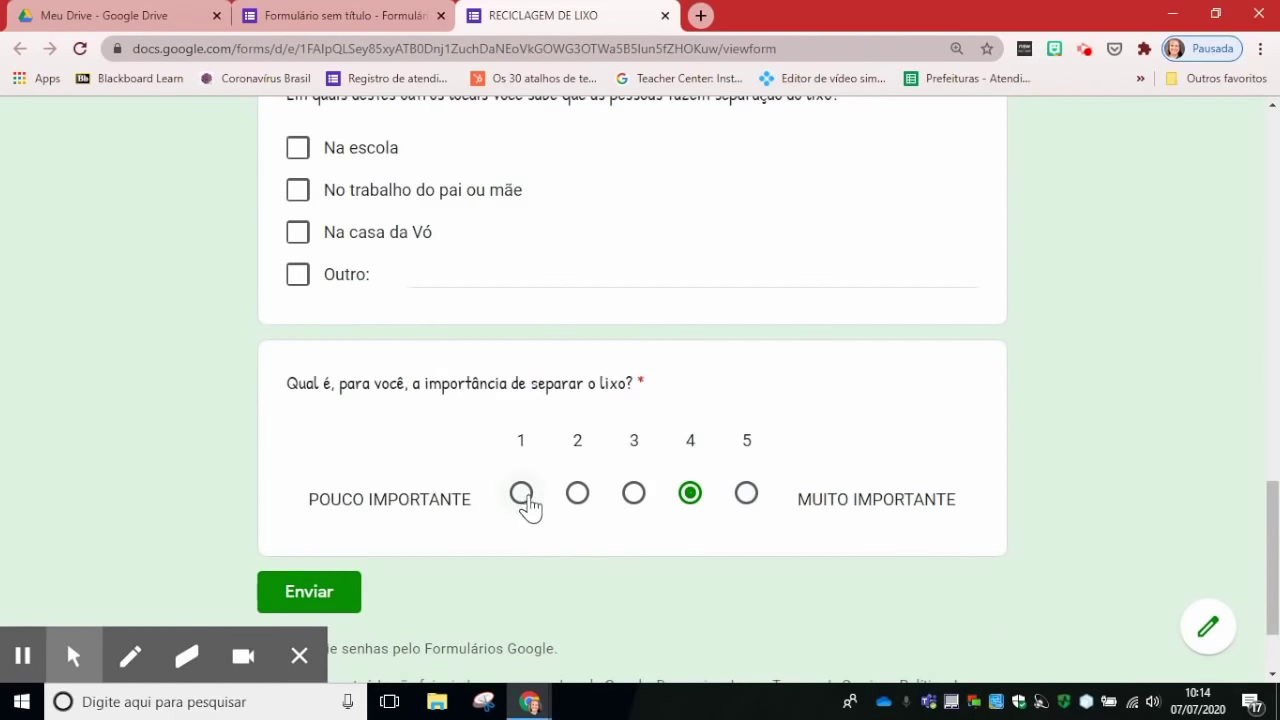
pyautogui.click(522, 497)
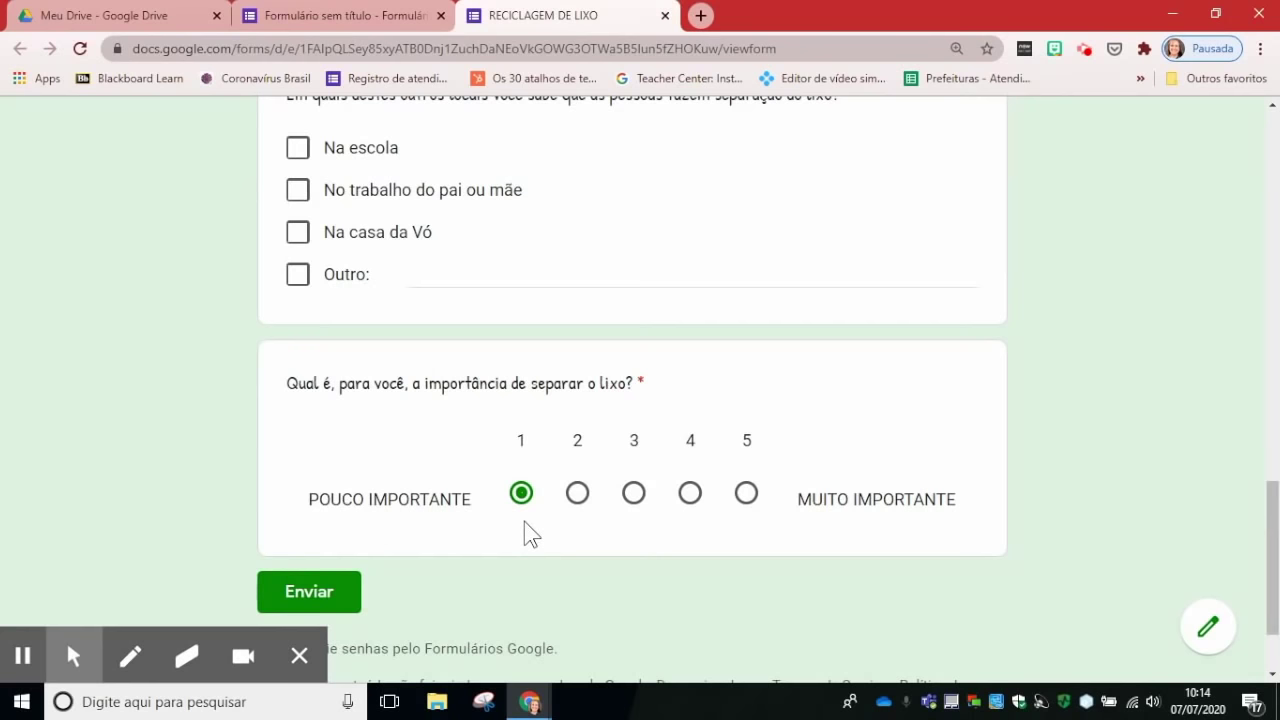
pyautogui.scroll(5, 569, 514)
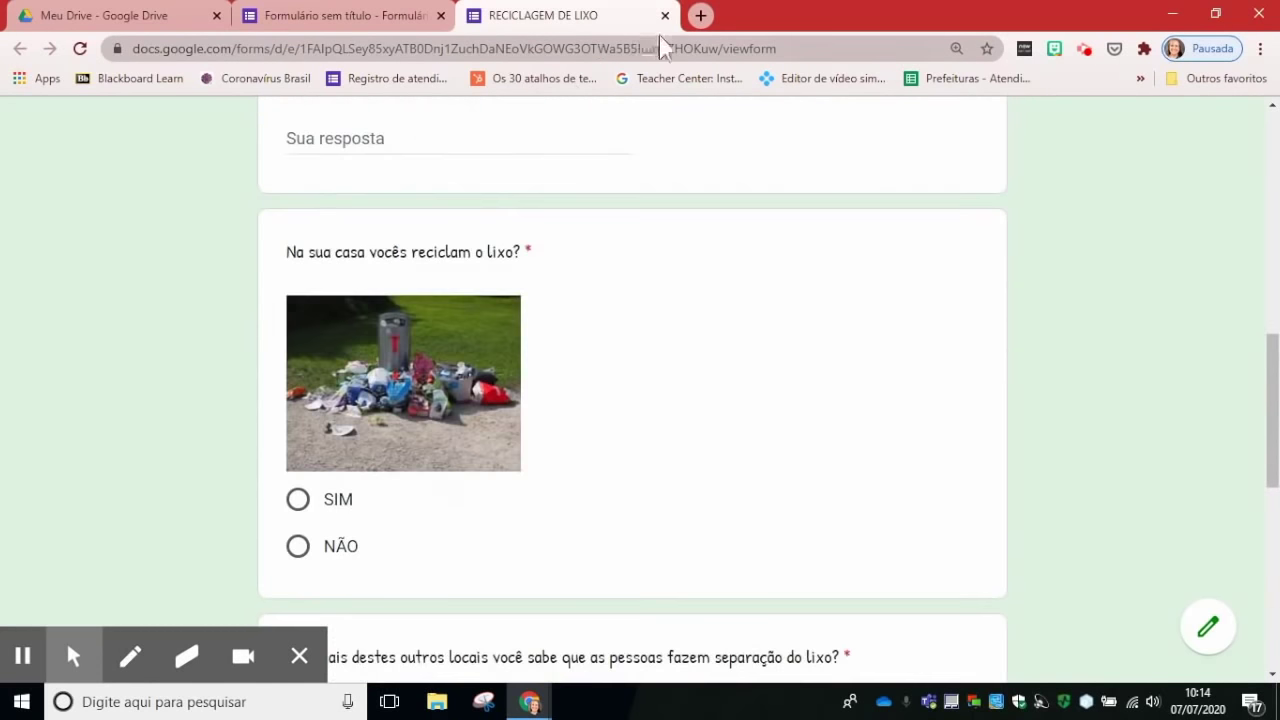
pyautogui.hotkey('ctrl', 'shift', 'Tab')
# Step: Add a question below the importance scale and make it a Grade de múltipla escolha
pyautogui.scroll(-10, 754, 356)
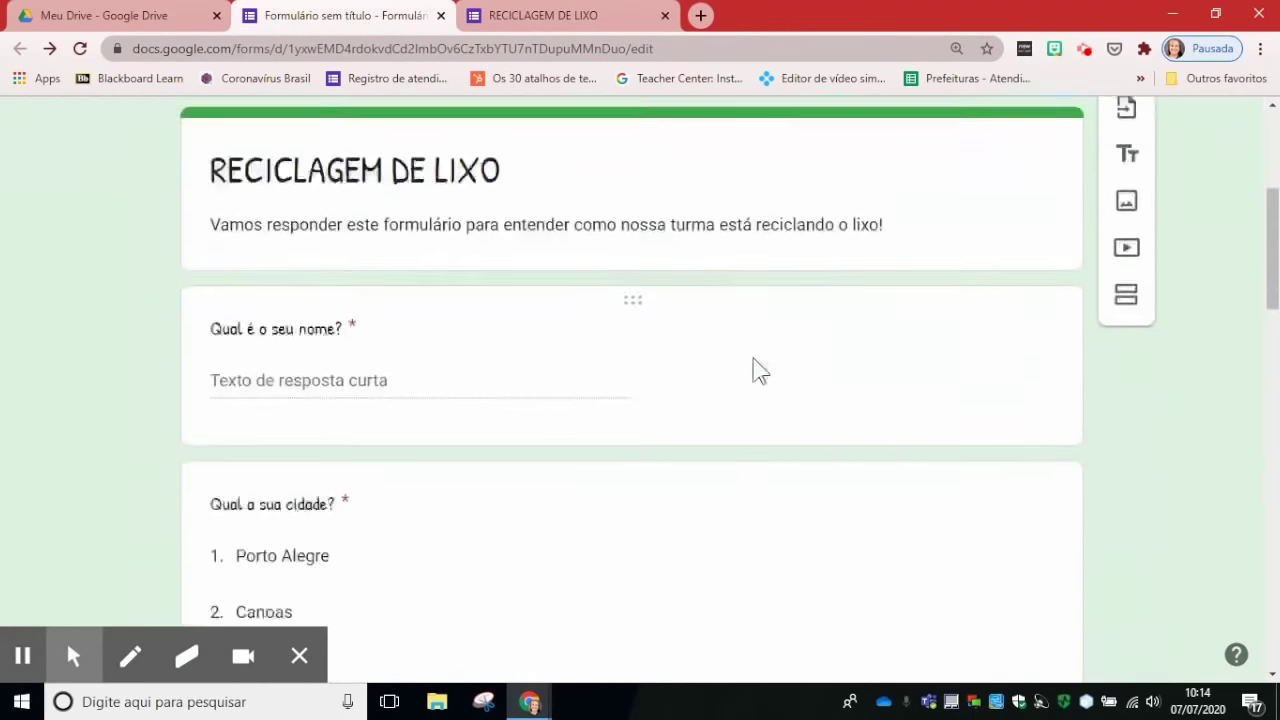
pyautogui.scroll(-15, 754, 364)
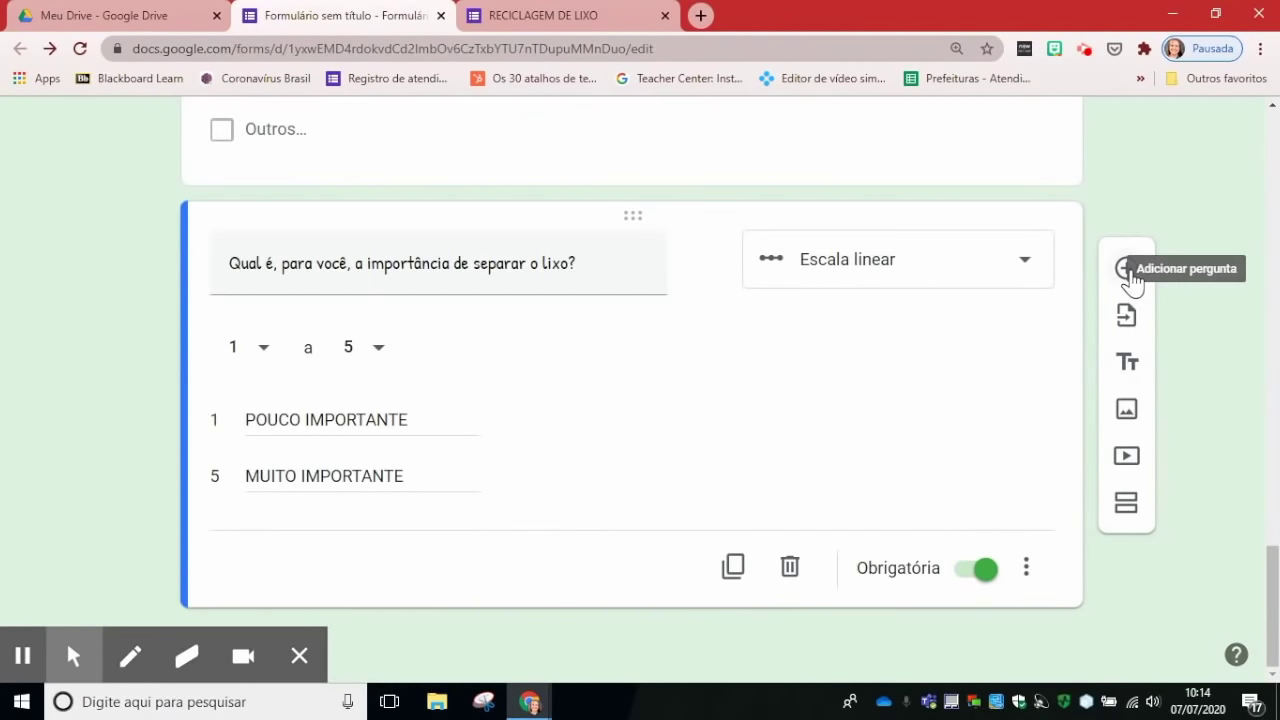
pyautogui.click(1127, 269)
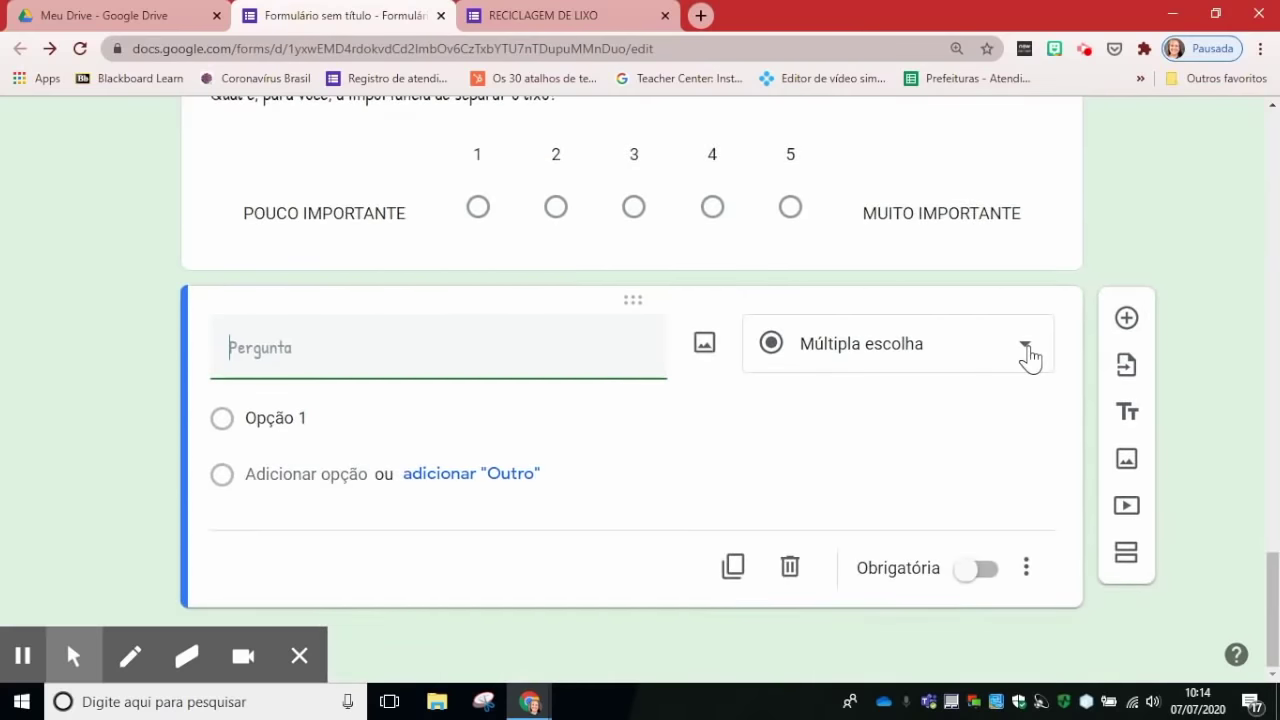
pyautogui.click(1029, 357)
pyautogui.scroll(-3, 983, 446)
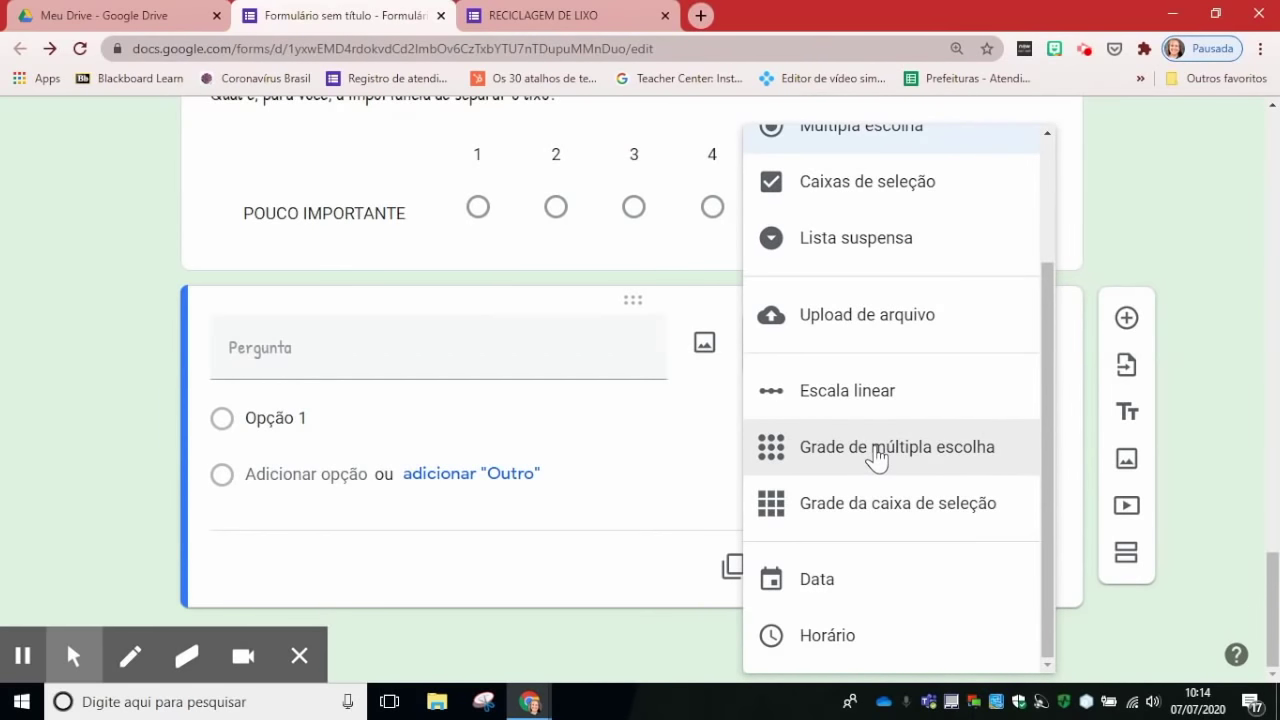
pyautogui.click(877, 452)
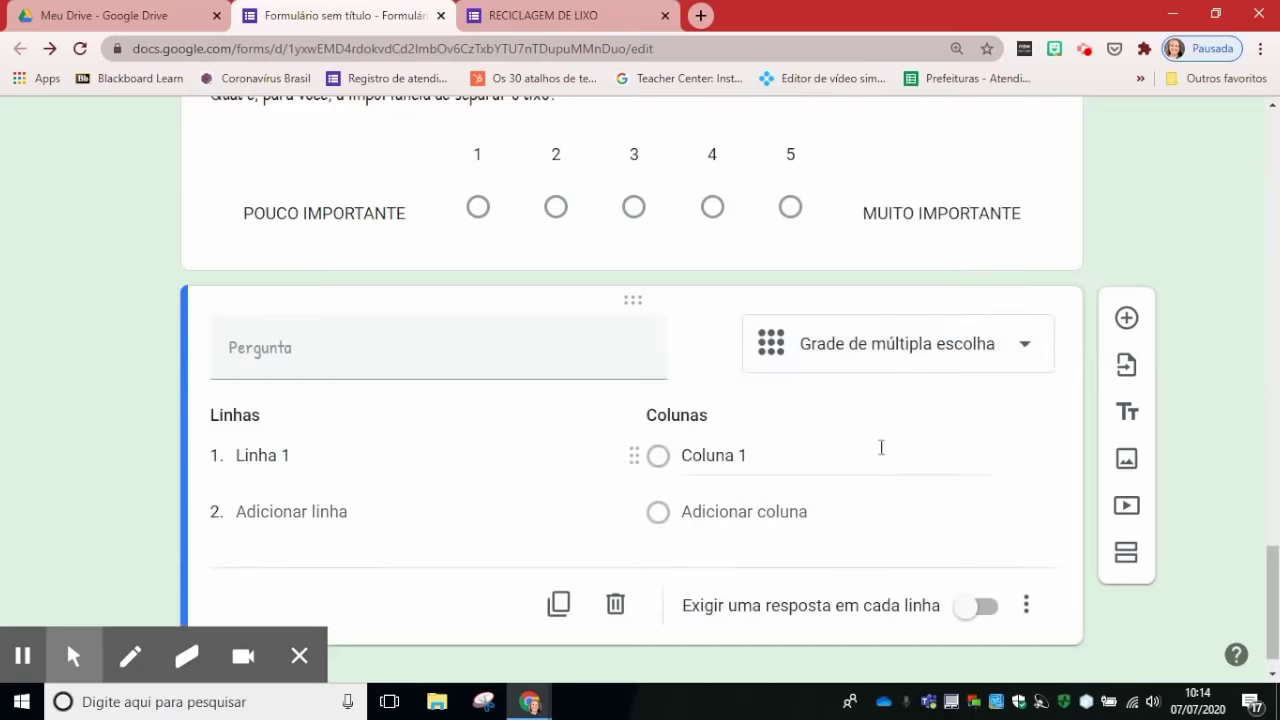
pyautogui.click(335, 358)
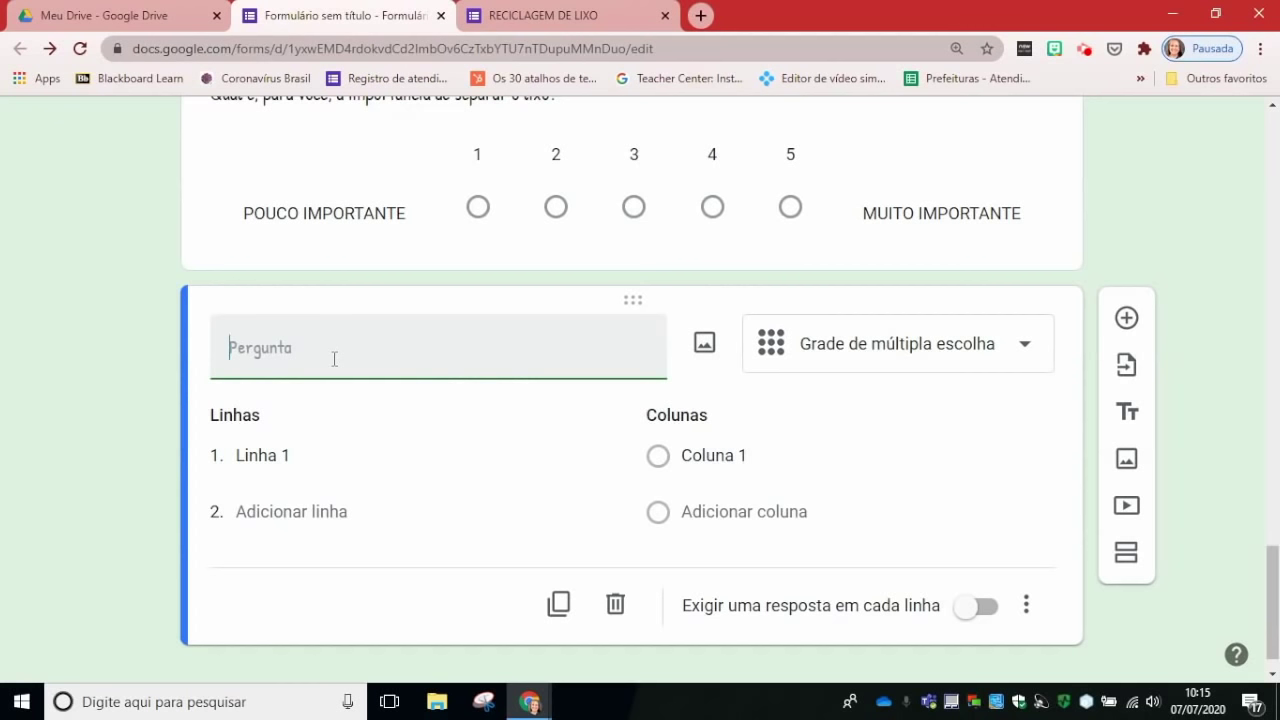
# Step: Title the grid with the question on how often recyclables are collected, and name row 1 Minha casa
pyautogui.write('Quantas vez')
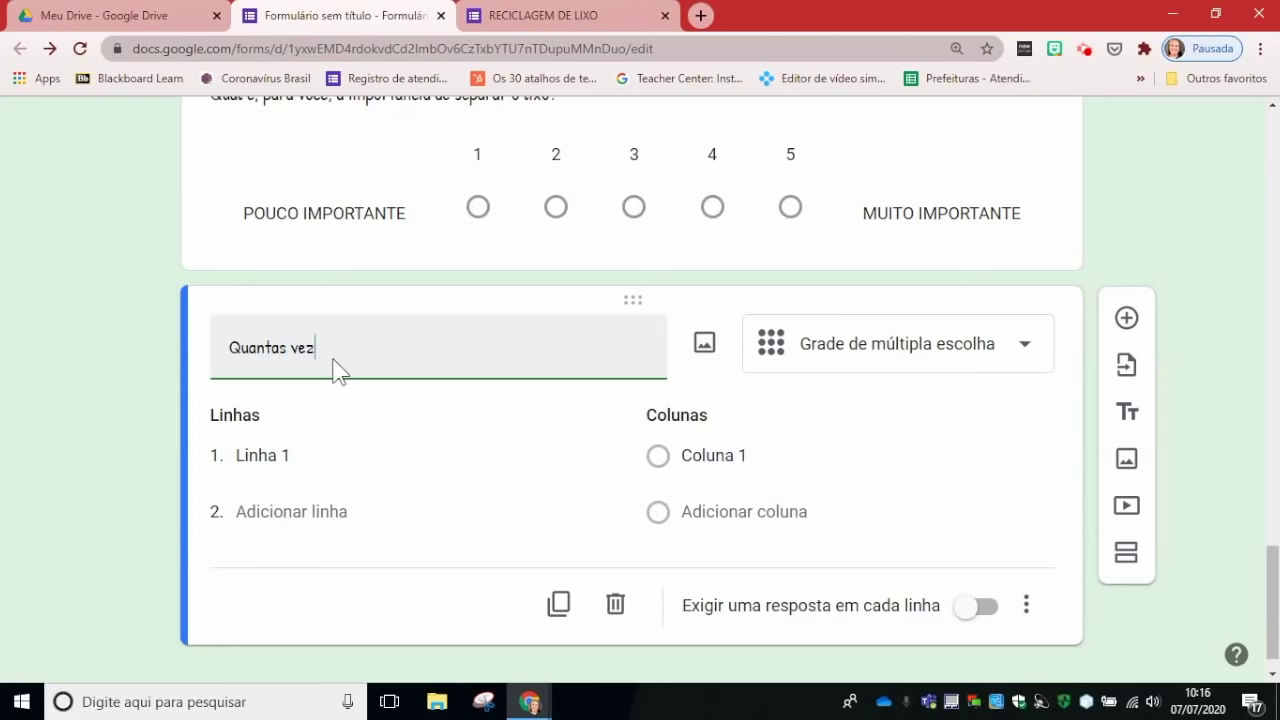
pyautogui.write('es o lixo reciclável é recolhido nes')
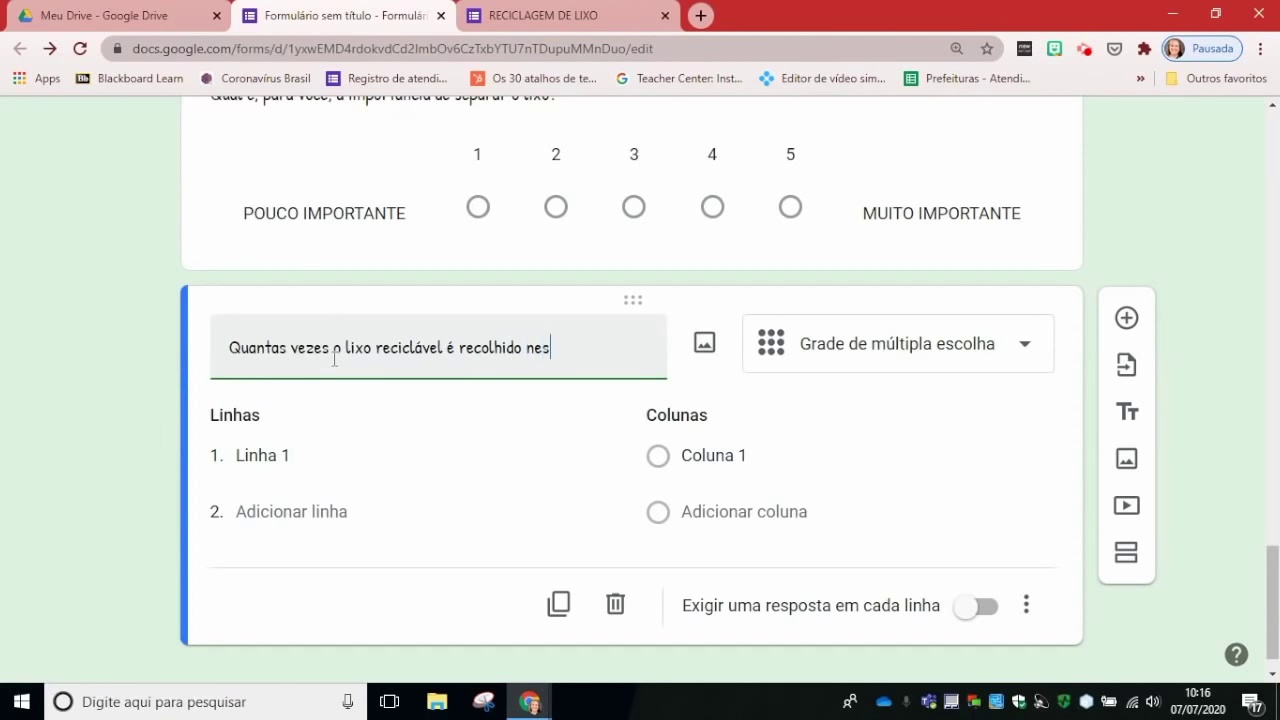
pyautogui.write('lugara')
pyautogui.write(' que você relatou?')
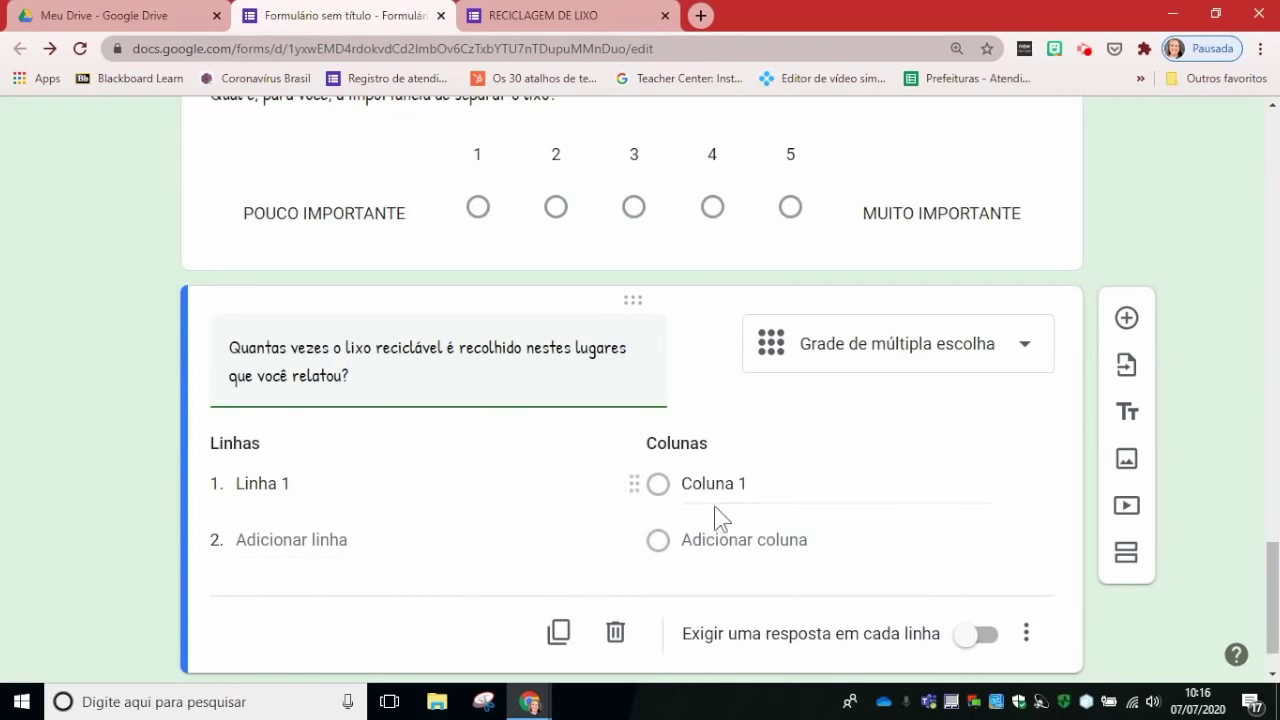
pyautogui.click(262, 488)
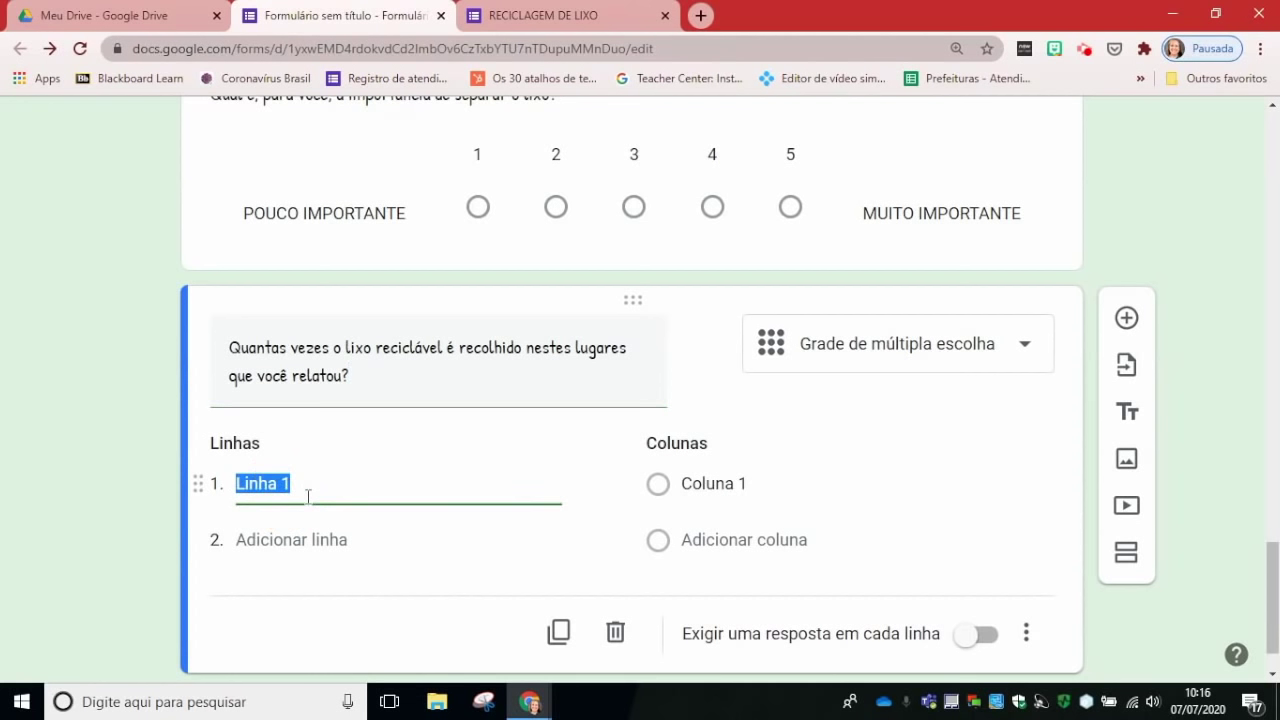
pyautogui.write('Min')
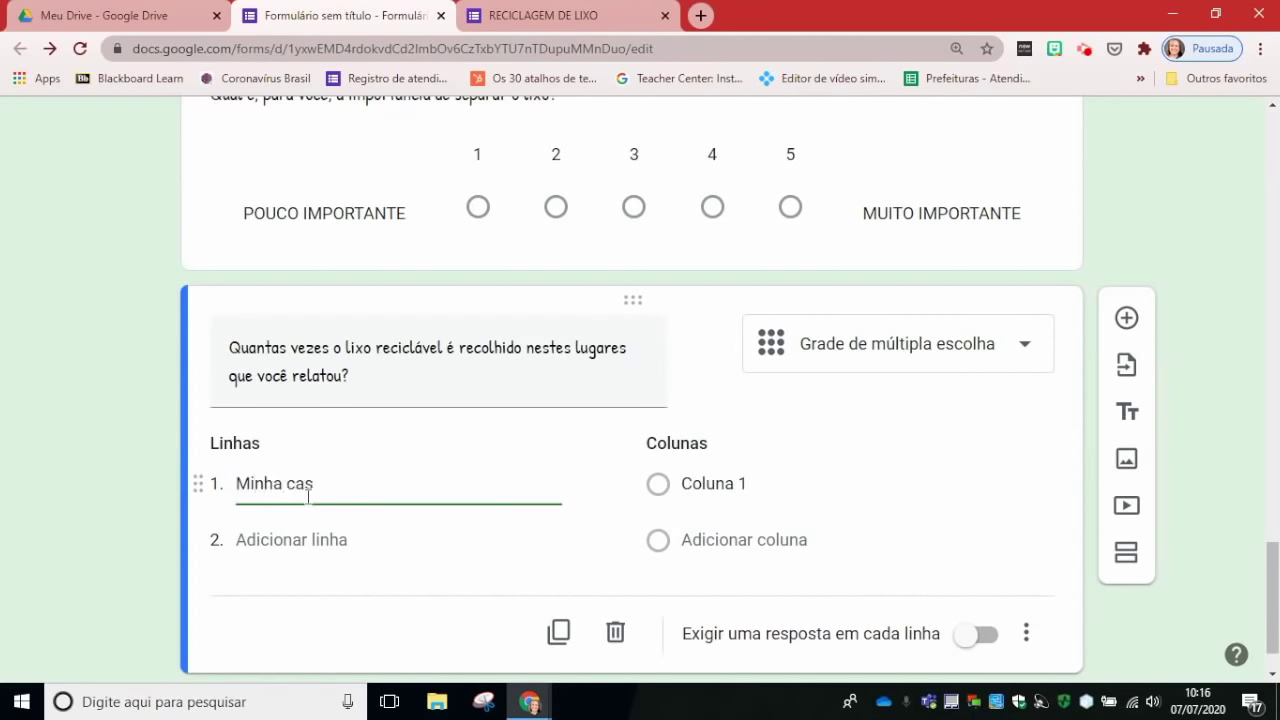
# Step: Add rows Trabalho do pai/mãe, Casa da vó and Casa da madrinha
pyautogui.click(329, 540)
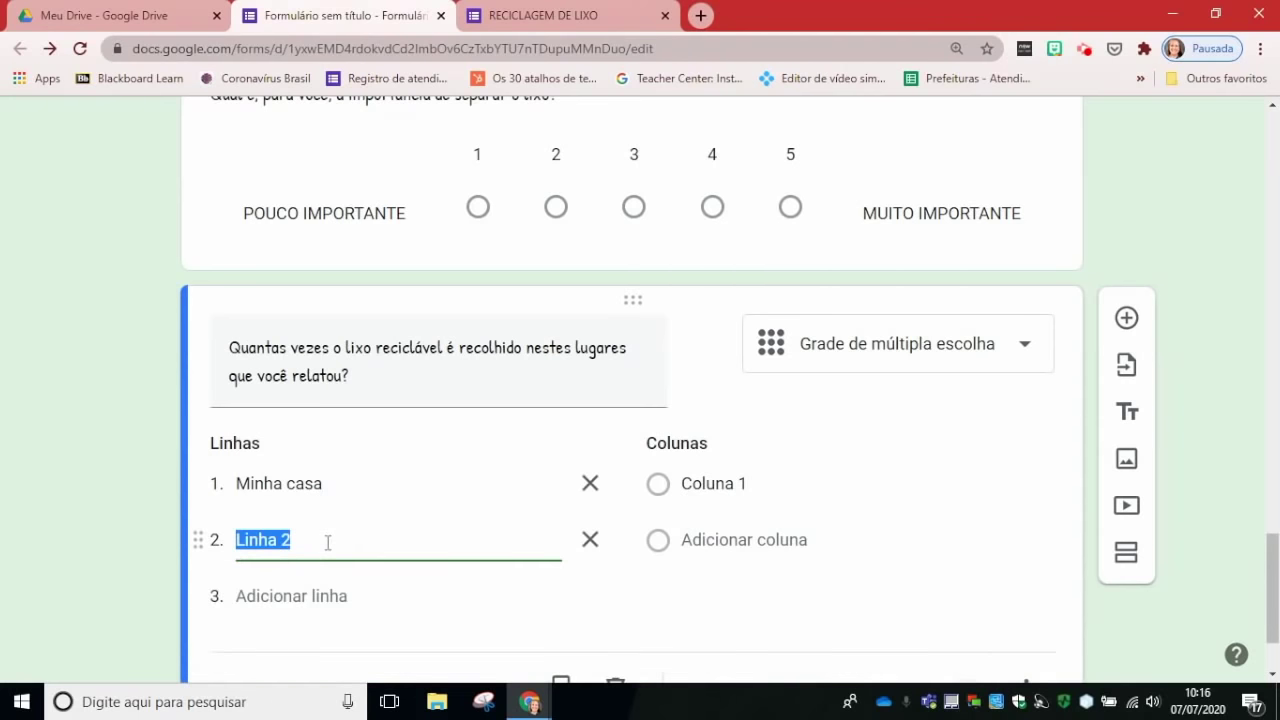
pyautogui.write('Trabalho do pai/mãe')
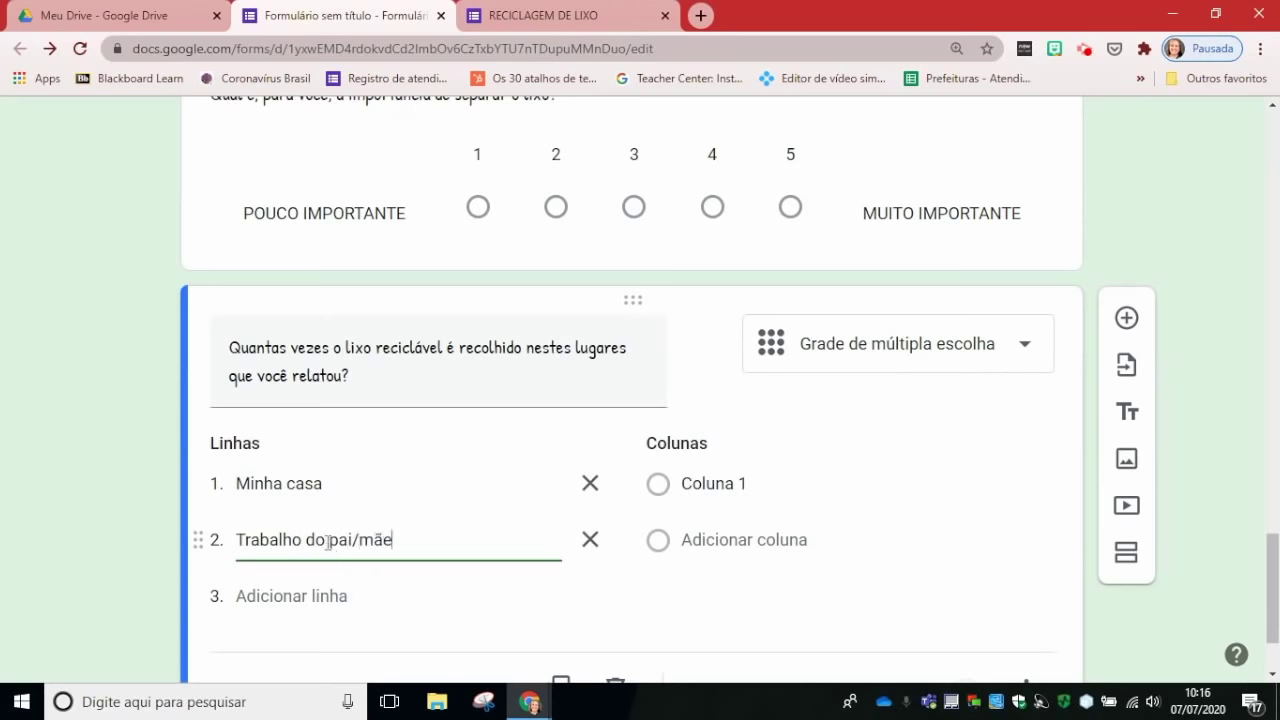
pyautogui.click(344, 596)
pyautogui.write('c')
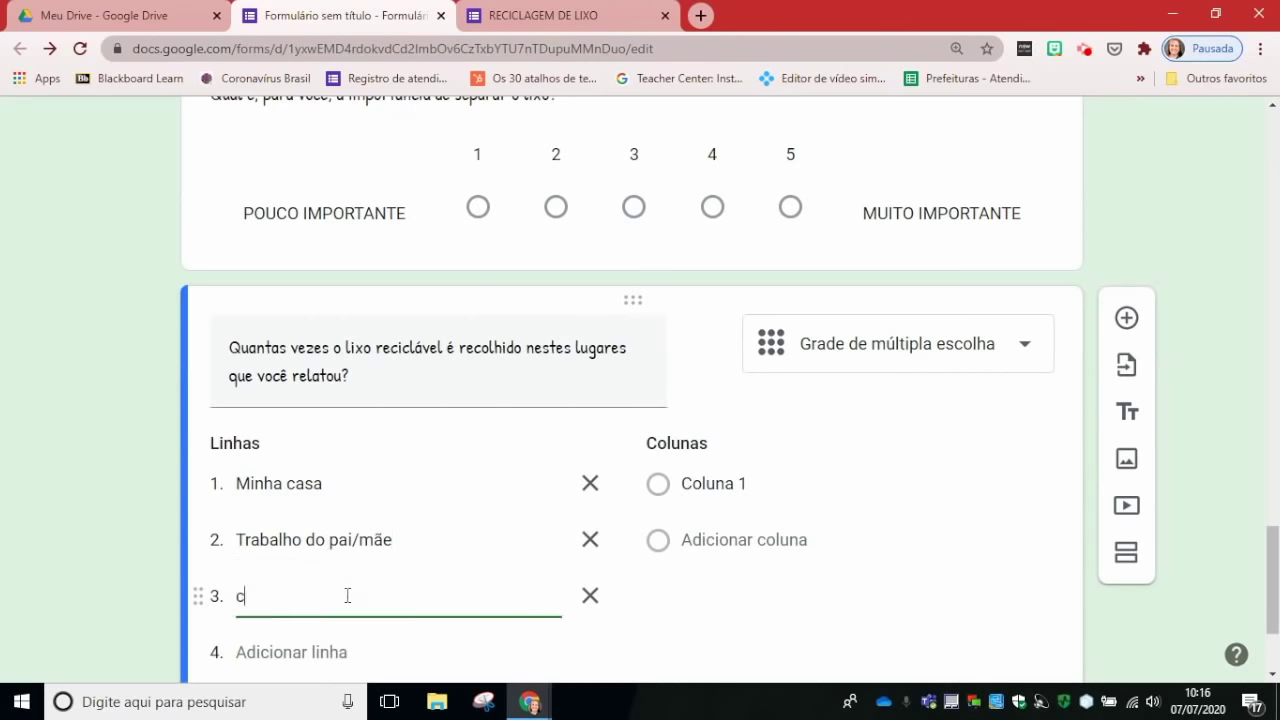
pyautogui.write('asa da vó')
pyautogui.click(355, 653)
pyautogui.click(315, 656)
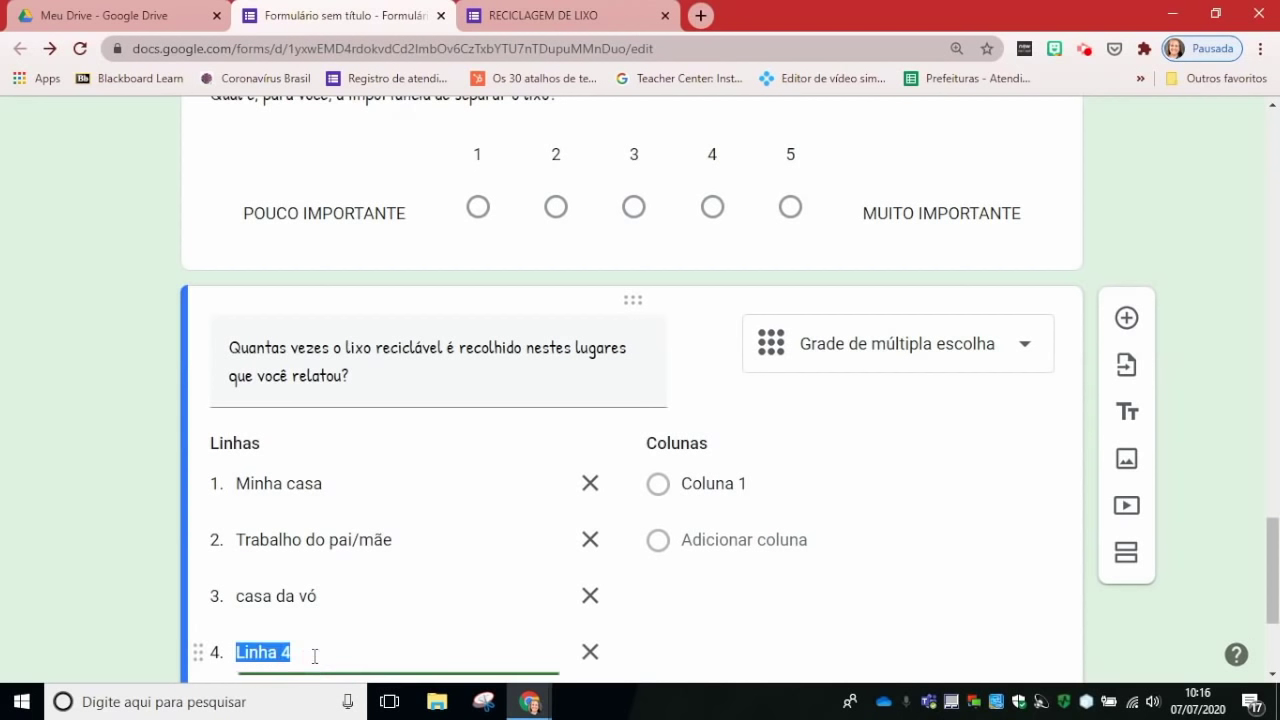
pyautogui.write('casa da madrin')
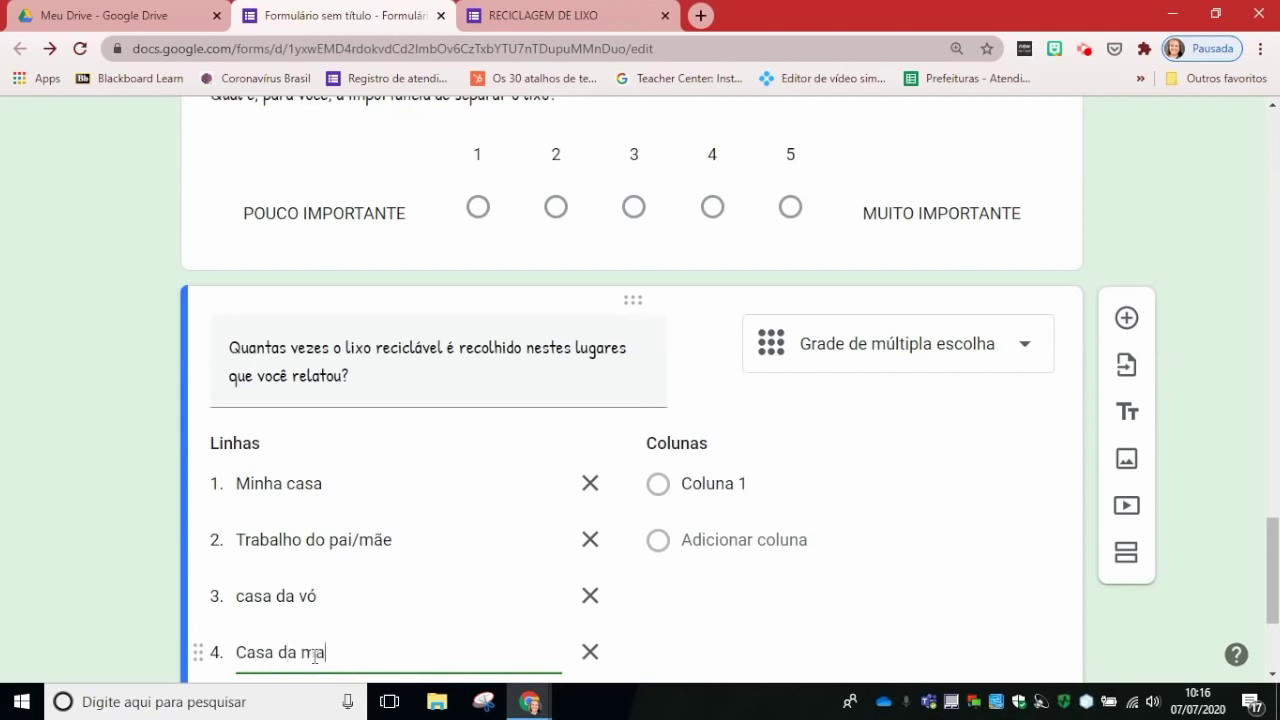
pyautogui.click(245, 597)
pyautogui.click(245, 597)
pyautogui.press('BackSpace')
pyautogui.write('C')
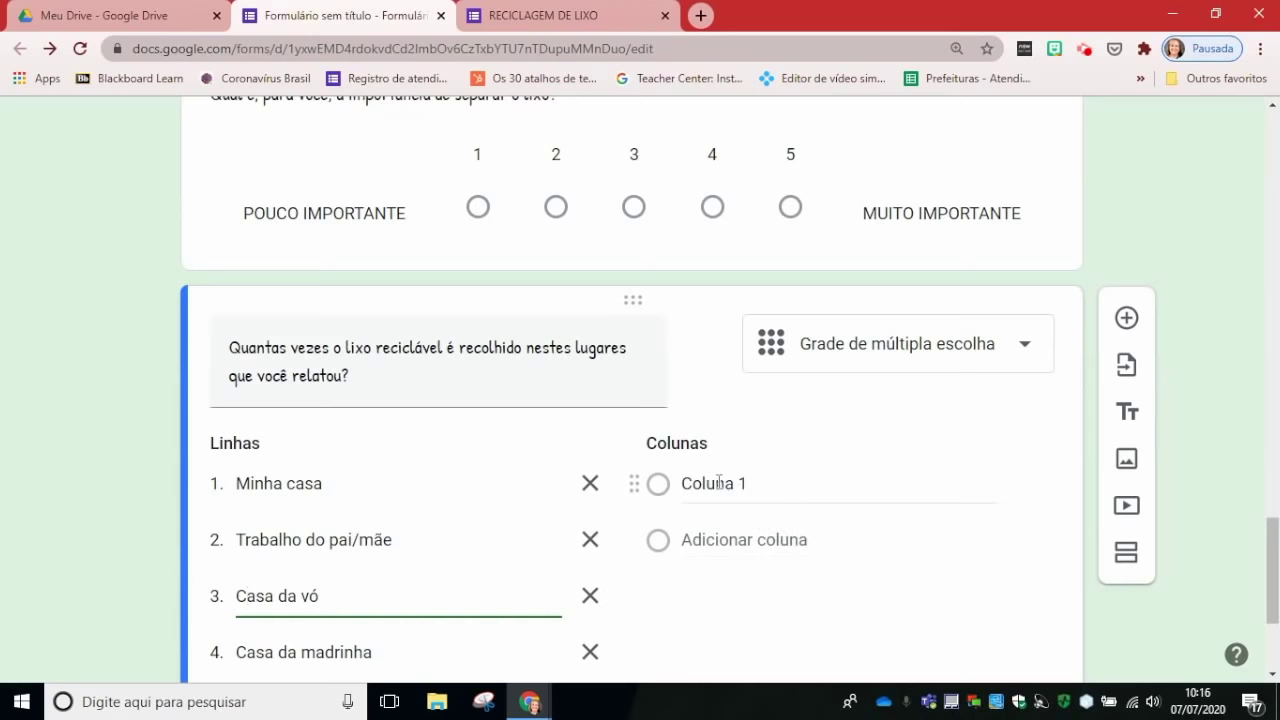
# Step: Name the grid columns 1 vez, 2 vezes, 3 ou mais and não sei, requiring an answer per row
pyautogui.click(719, 483)
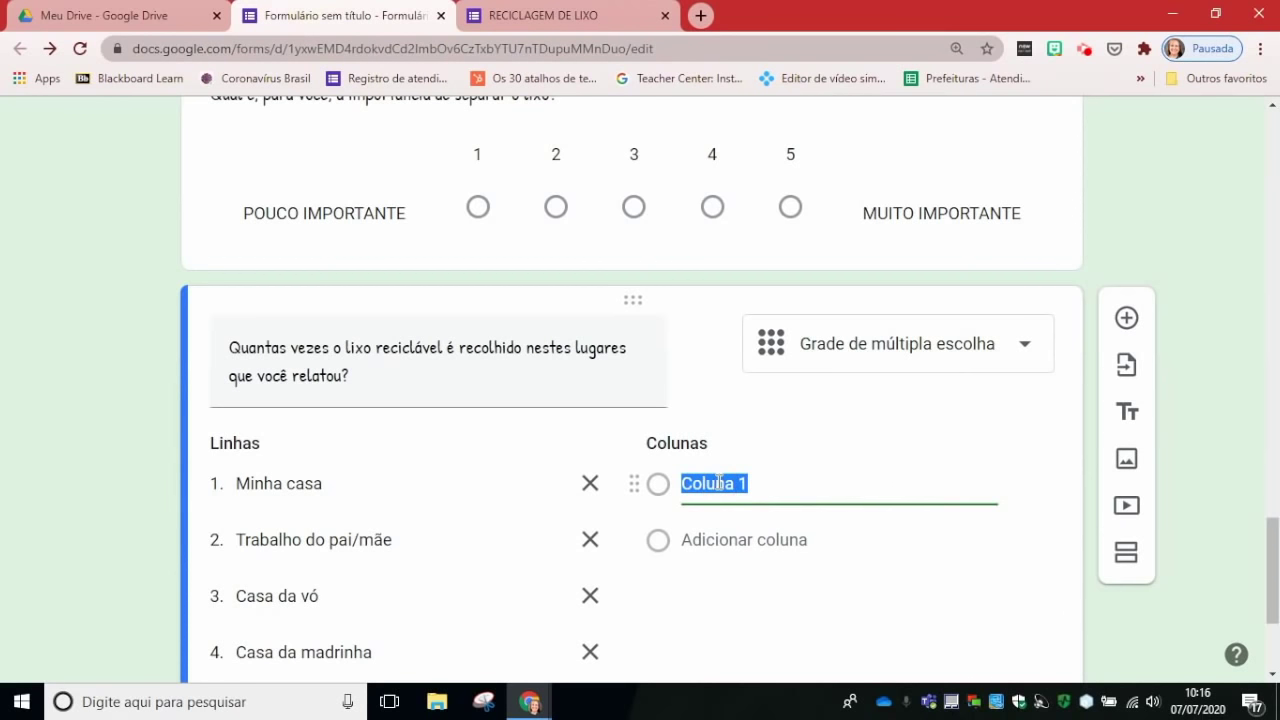
pyautogui.write('1 vez')
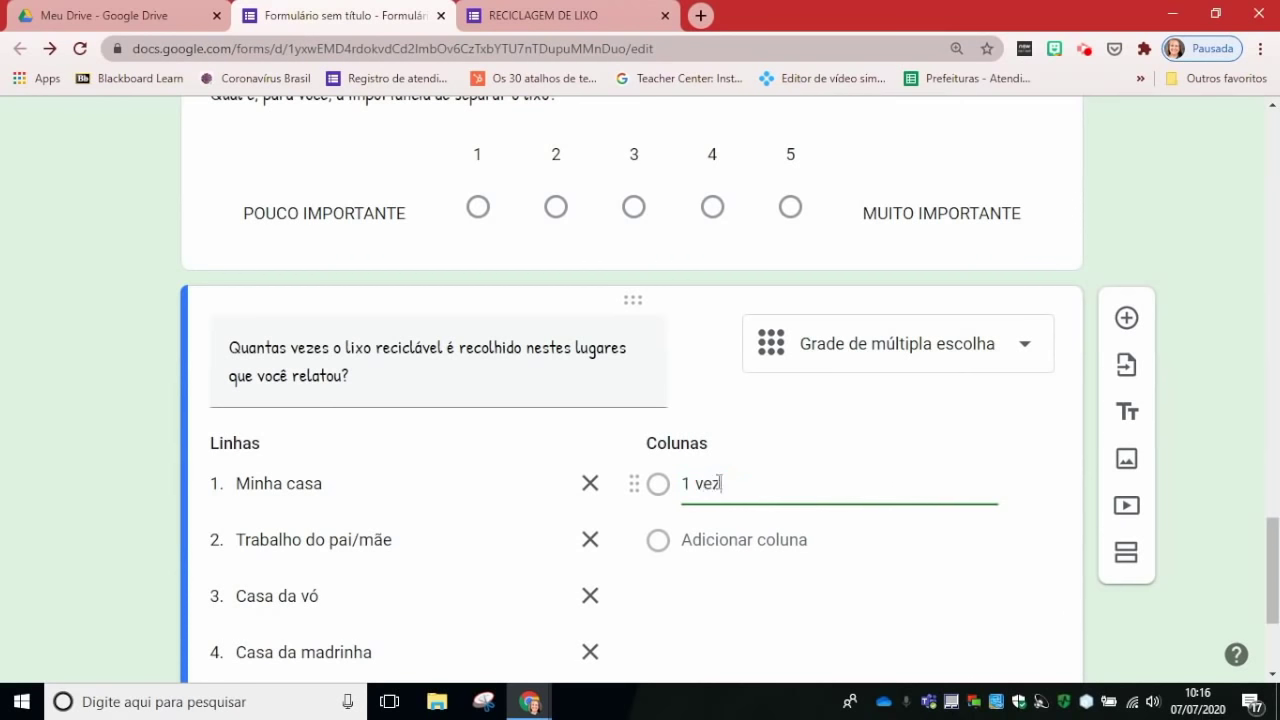
pyautogui.click(740, 537)
pyautogui.write('2')
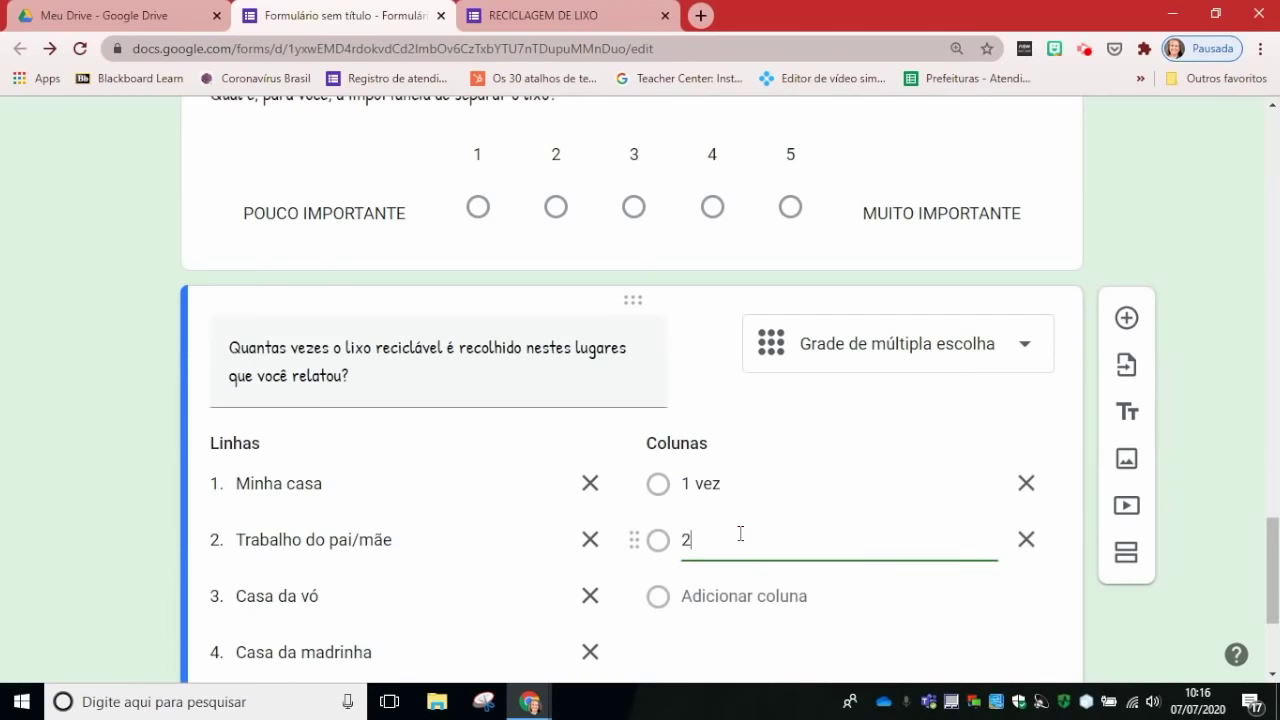
pyautogui.write(' vezes')
pyautogui.click(751, 600)
pyautogui.write('3 ou mais')
pyautogui.click(751, 648)
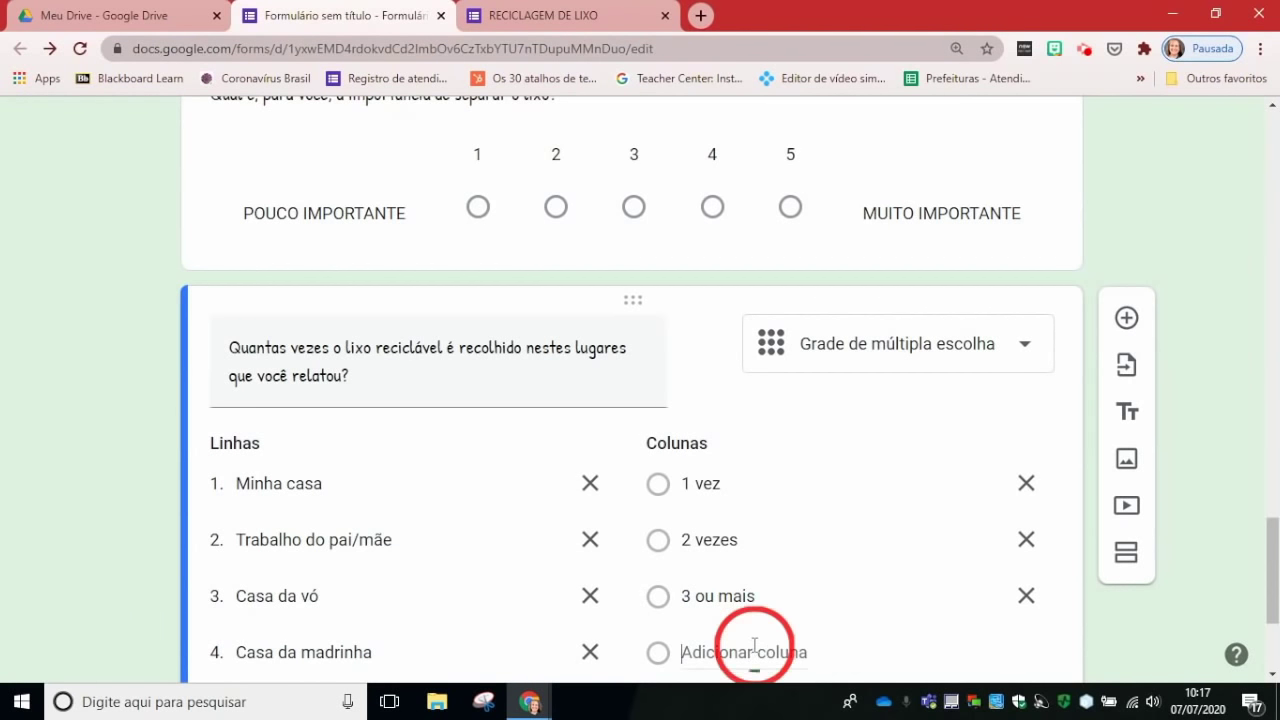
pyautogui.write('não sei')
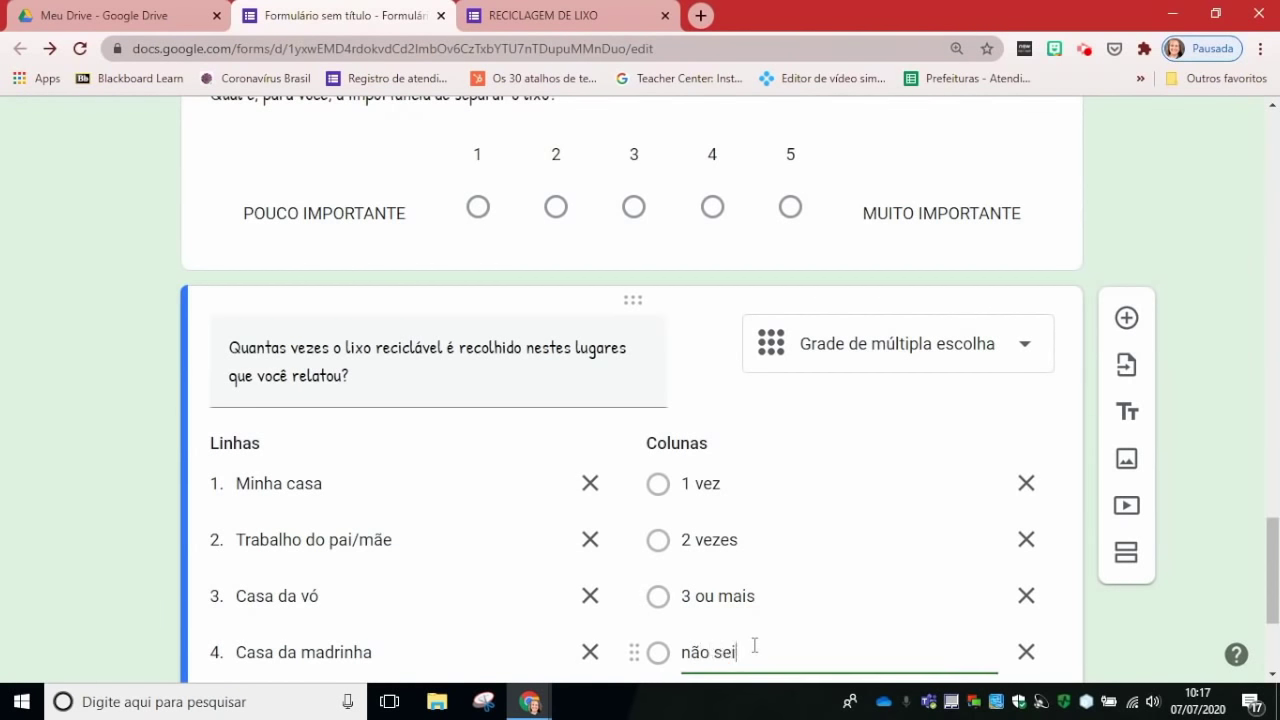
pyautogui.scroll(-2, 955, 530)
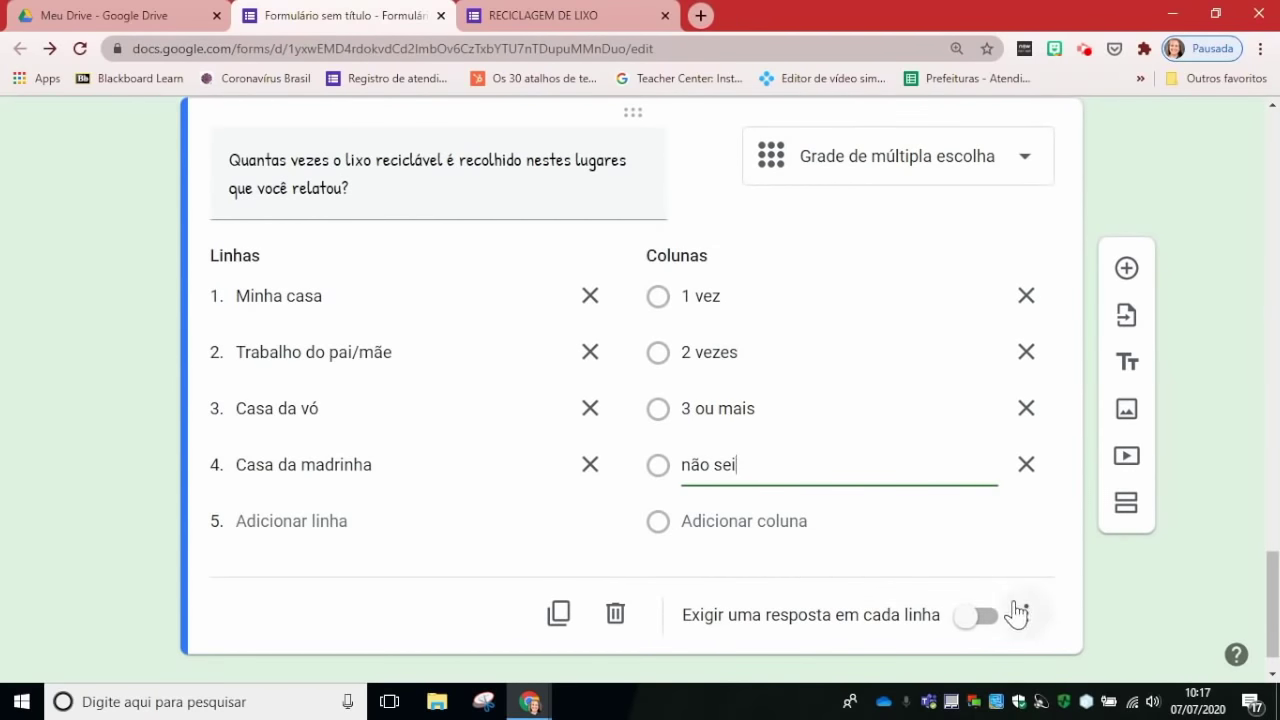
pyautogui.click(975, 618)
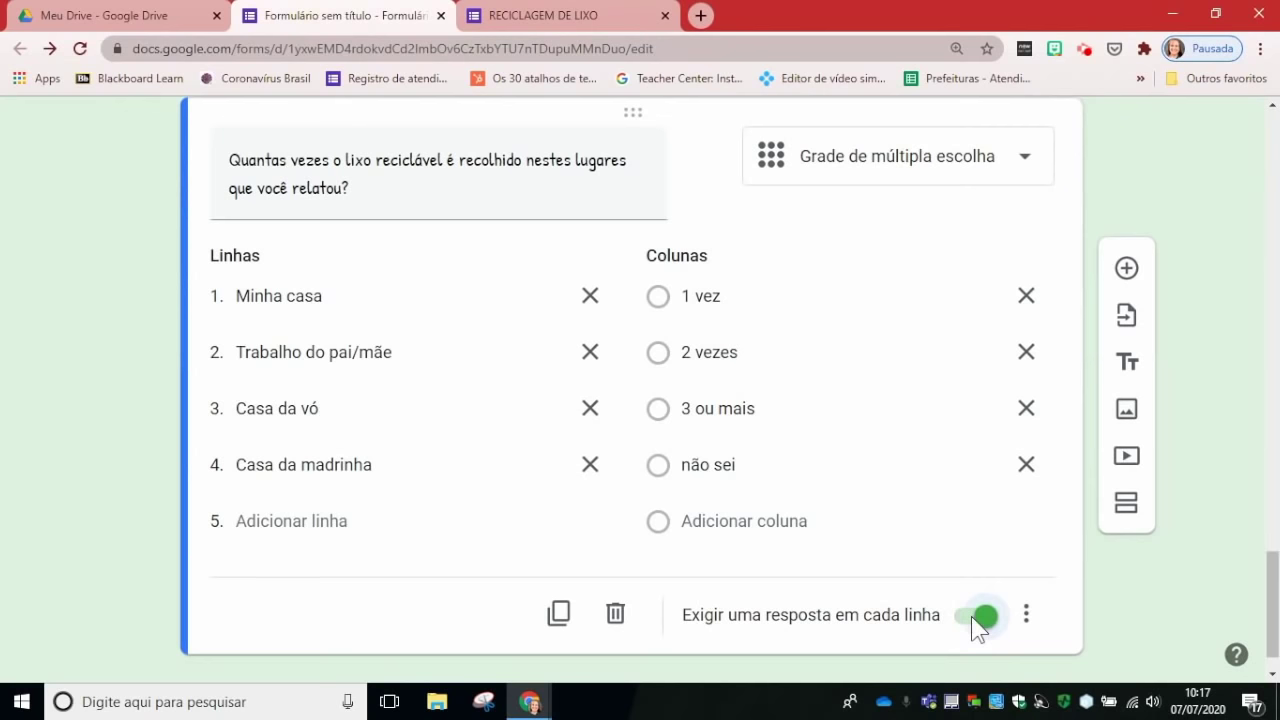
# Step: Switch to the live RECICLAGEM DE LIXO form and reload it
pyautogui.click(545, 18)
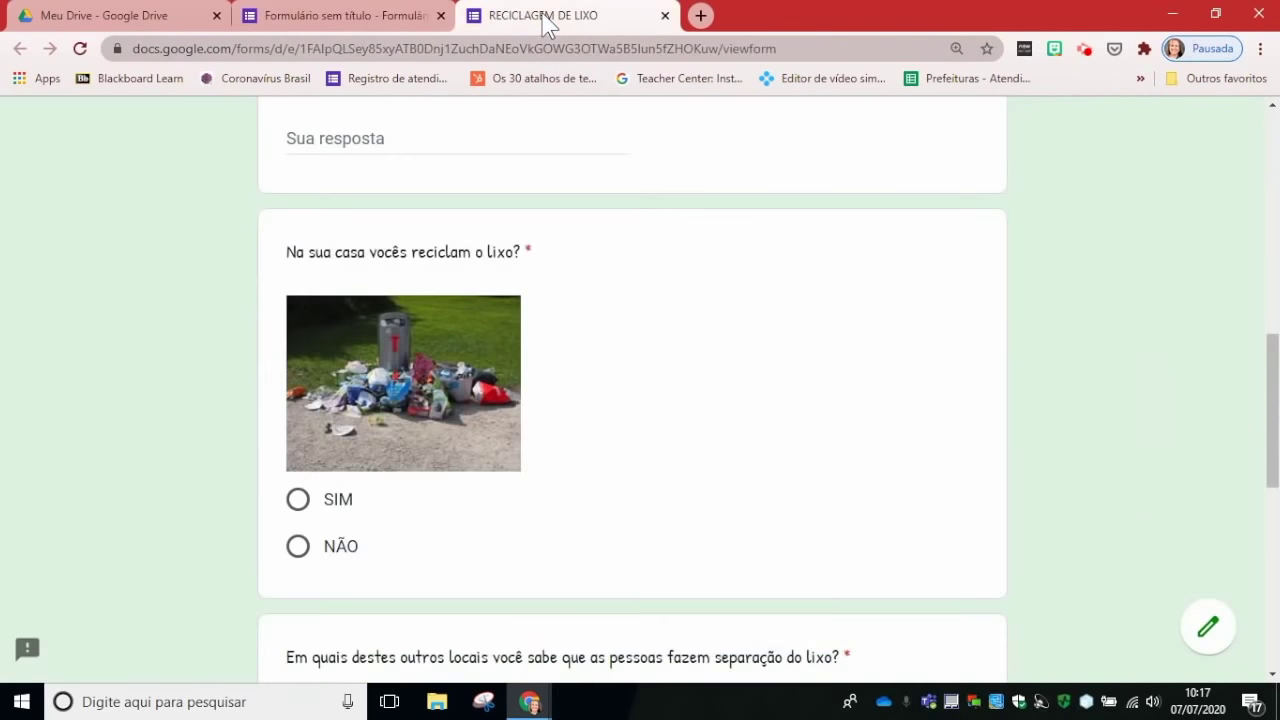
pyautogui.click(80, 49)
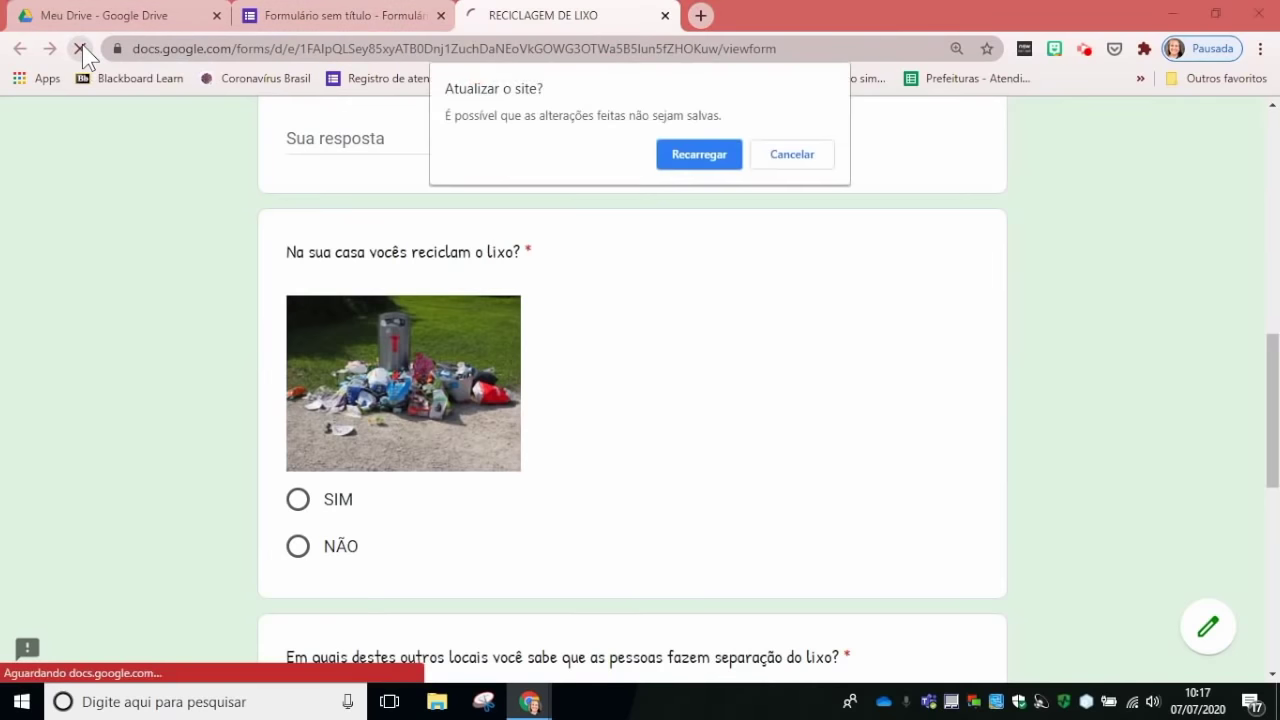
pyautogui.click(726, 160)
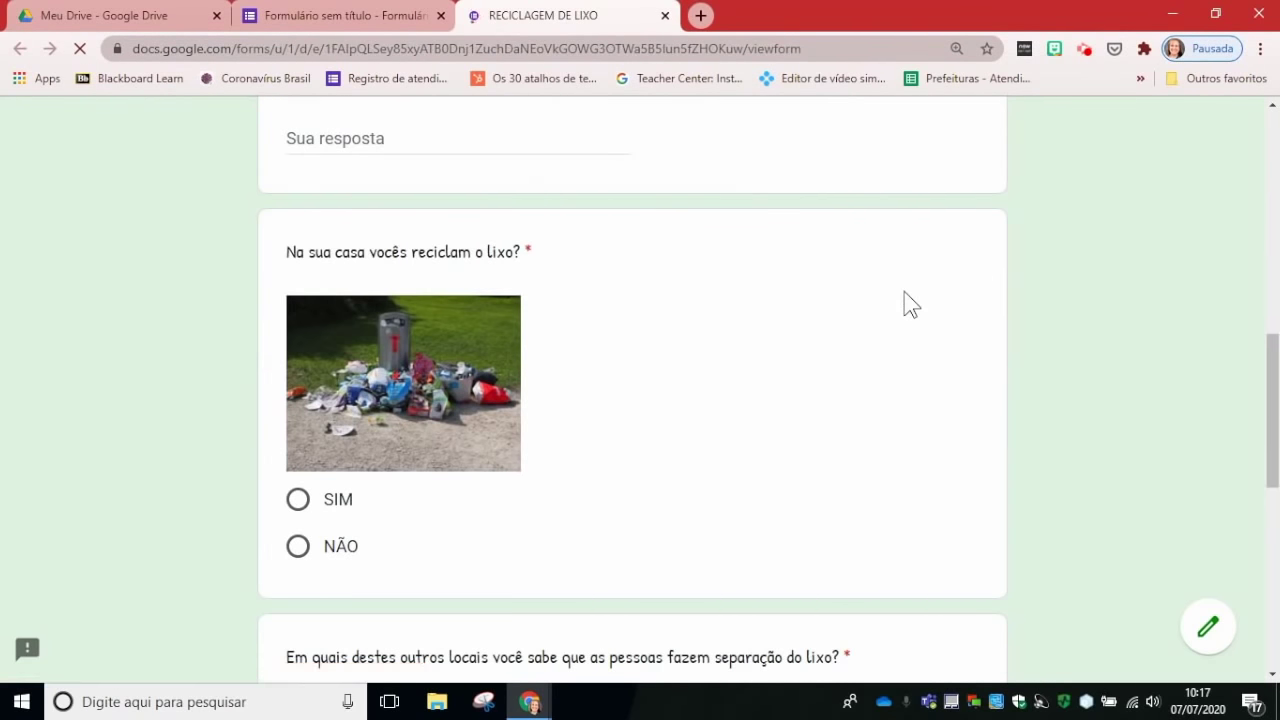
# Step: Answer the grid: Minha casa 1 vez, Trabalho 3 ou mais, Casa da vó 2 vezes, Casa da madrinha não sei
pyautogui.scroll(-10, 888, 343)
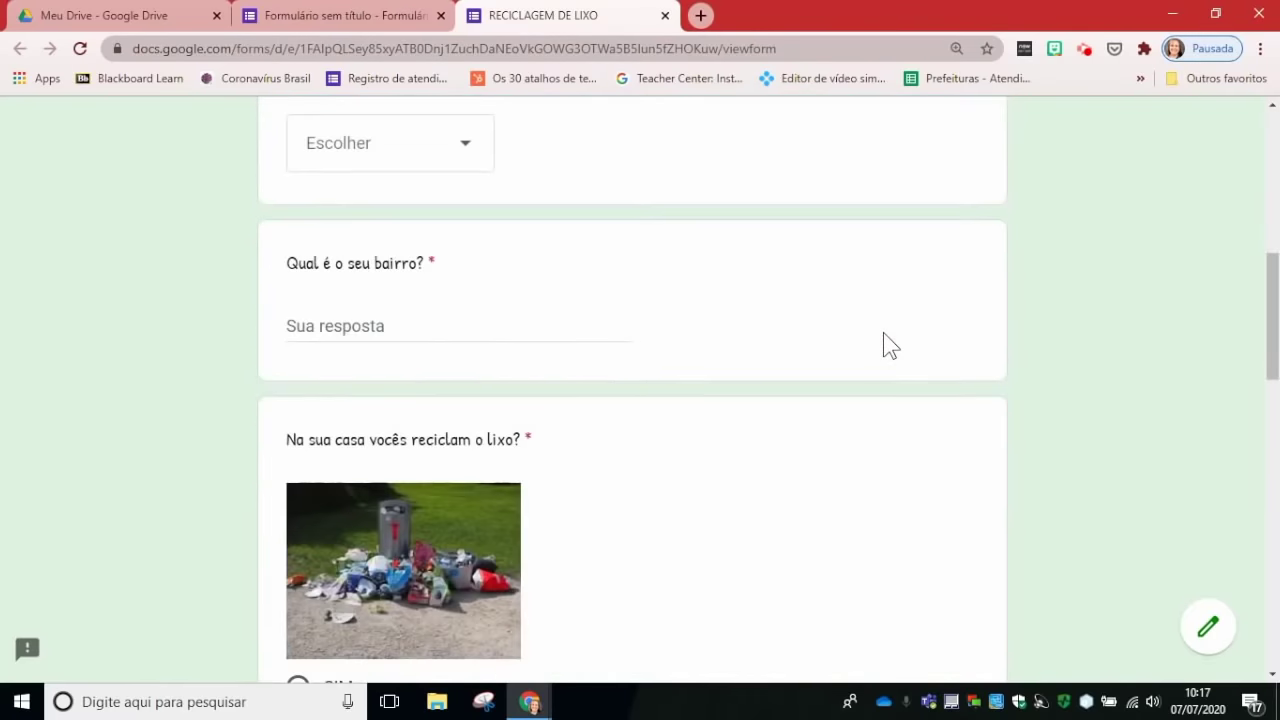
pyautogui.scroll(-7, 884, 333)
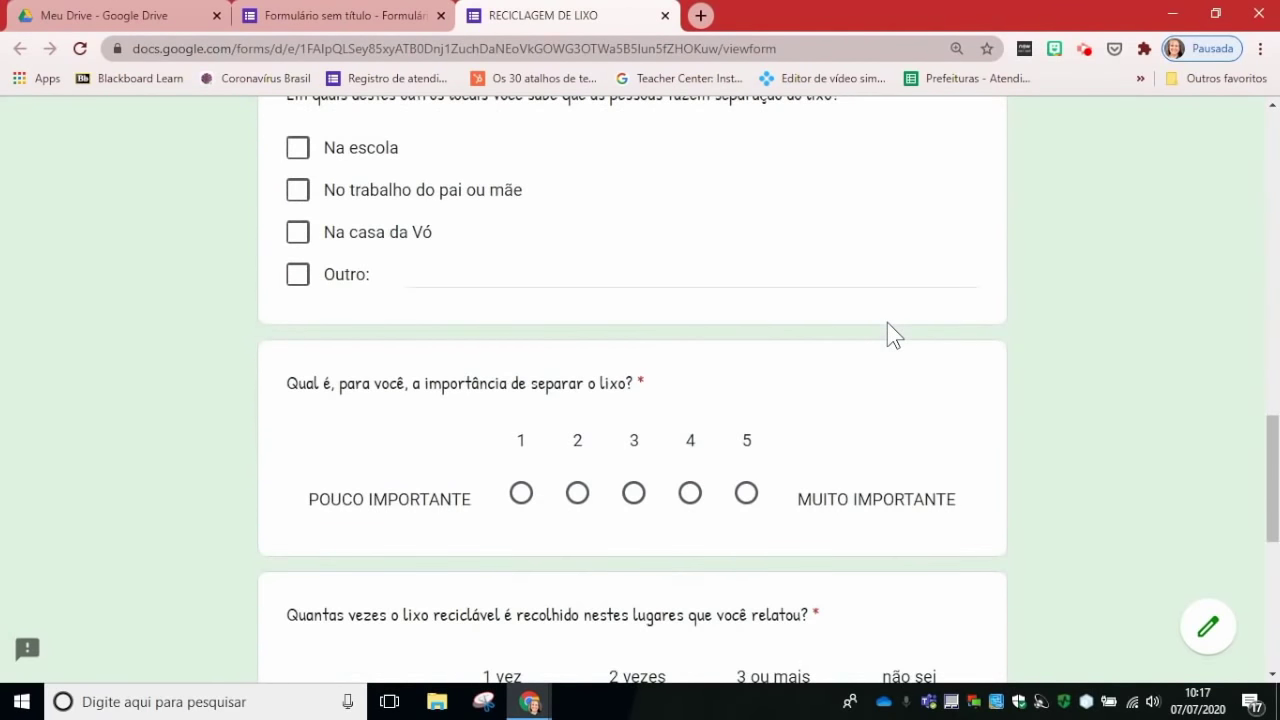
pyautogui.scroll(-2, 887, 322)
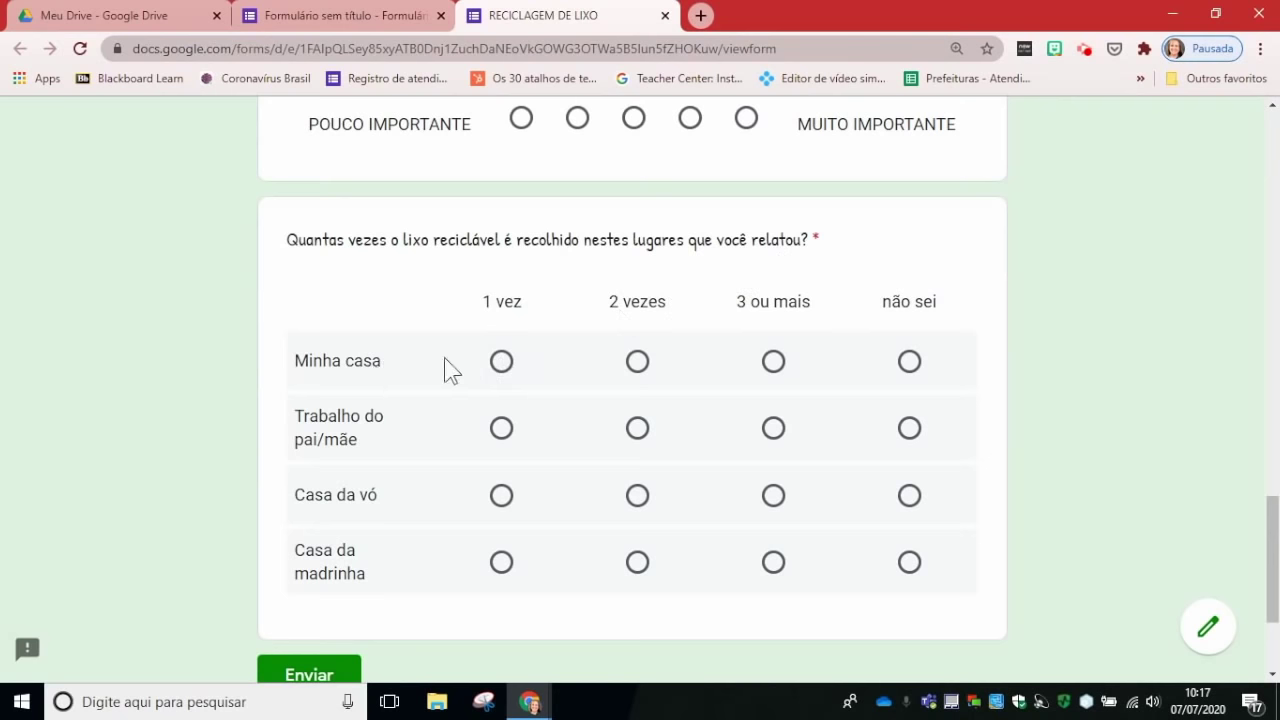
pyautogui.click(501, 362)
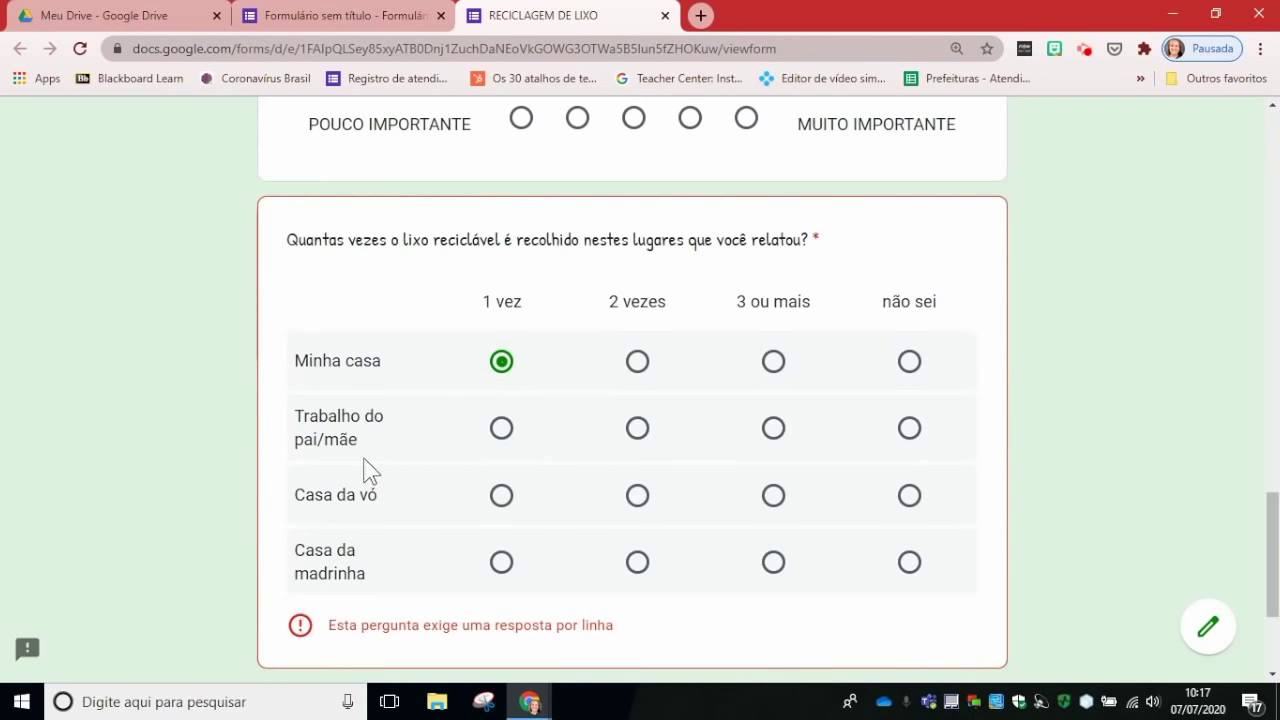
pyautogui.click(773, 430)
pyautogui.click(637, 496)
pyautogui.click(909, 562)
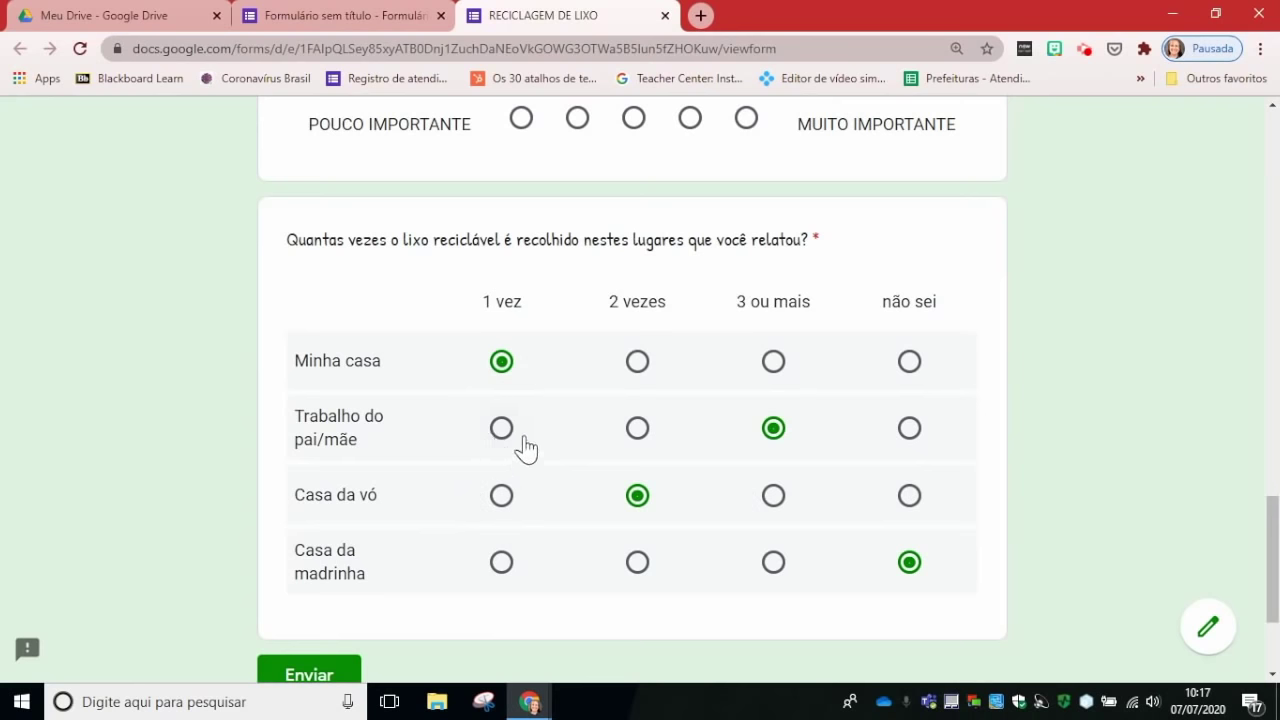
# Step: Toggle Trabalho do pai/mãe to 2 vezes and back to 3 ou mais, then return to the editor
pyautogui.click(636, 429)
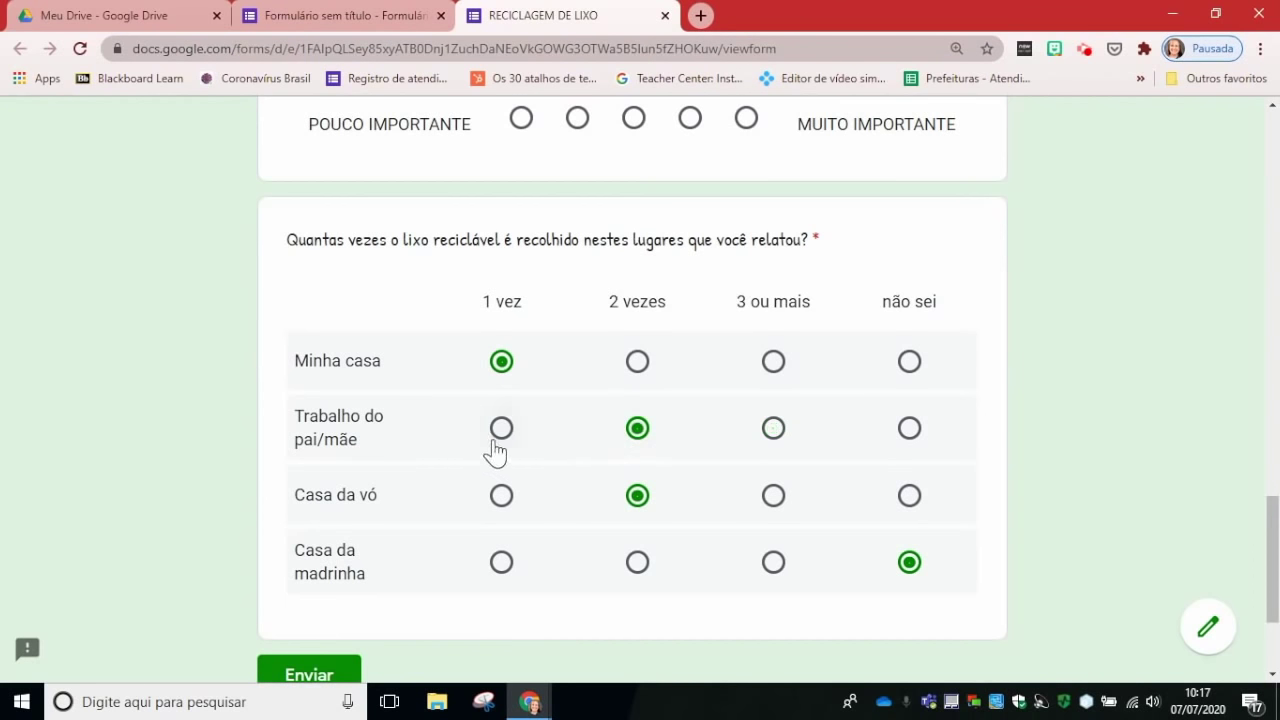
pyautogui.click(773, 430)
pyautogui.scroll(-2, 1036, 393)
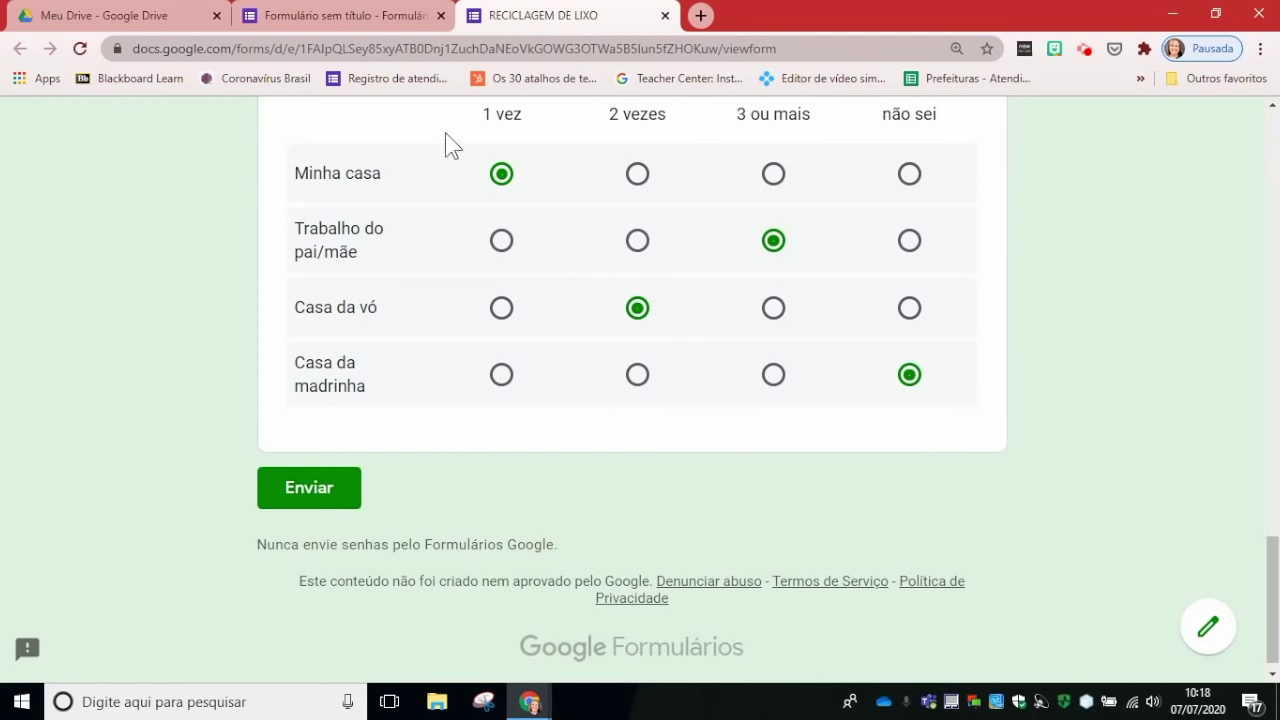
pyautogui.click(386, 22)
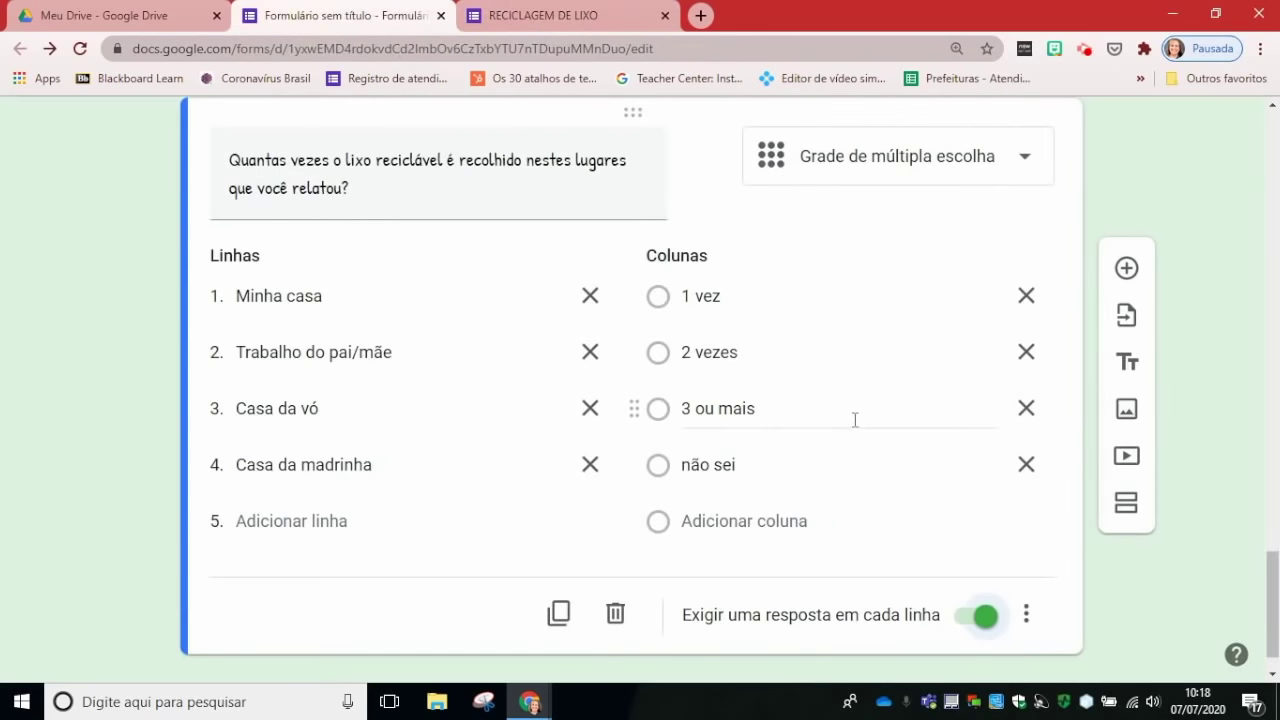
# Step: Add a question below the pickup grid and set its type to Grade da caixa de seleção
pyautogui.scroll(-1, 854, 420)
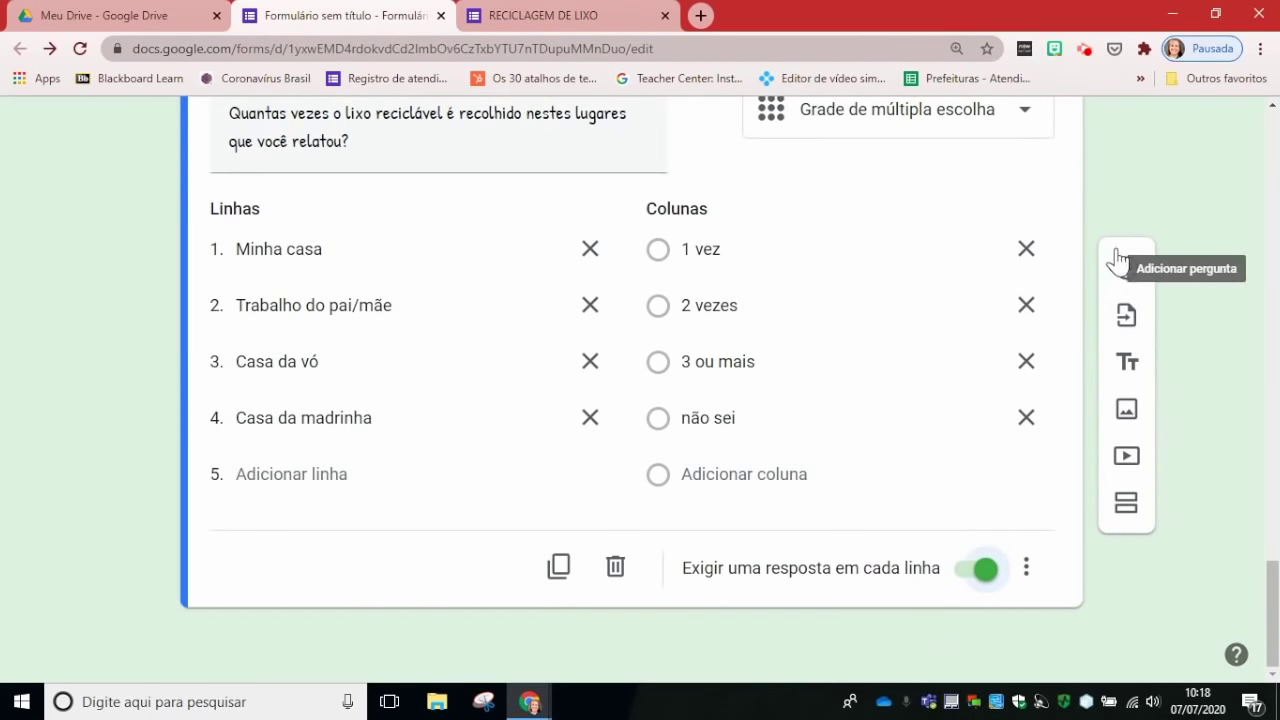
pyautogui.click(1126, 264)
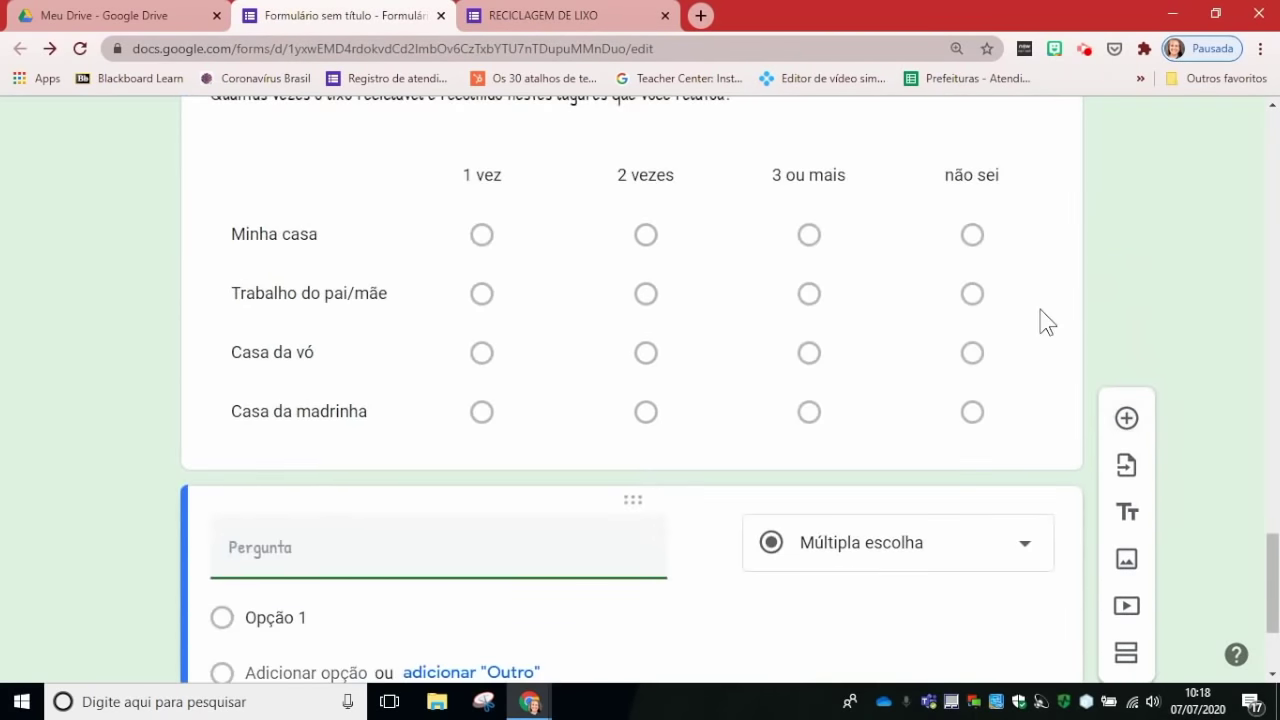
pyautogui.click(1021, 365)
pyautogui.scroll(-2, 1021, 365)
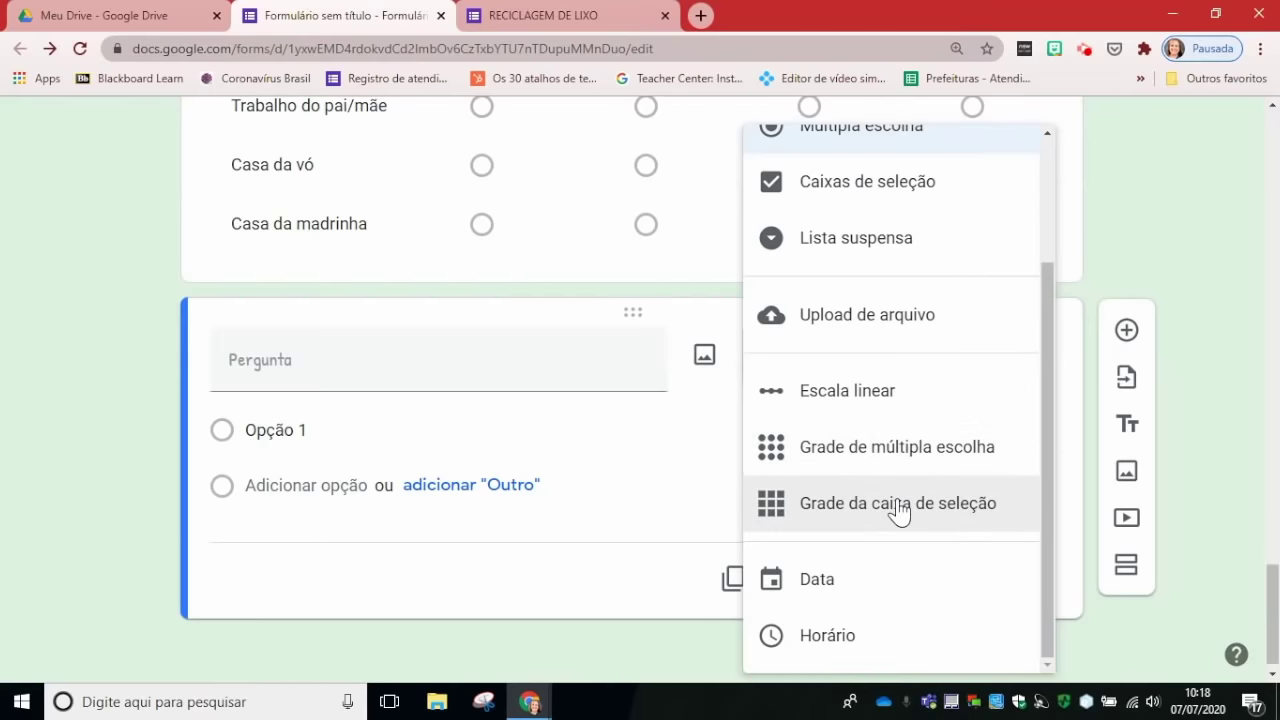
pyautogui.click(898, 510)
pyautogui.click(352, 378)
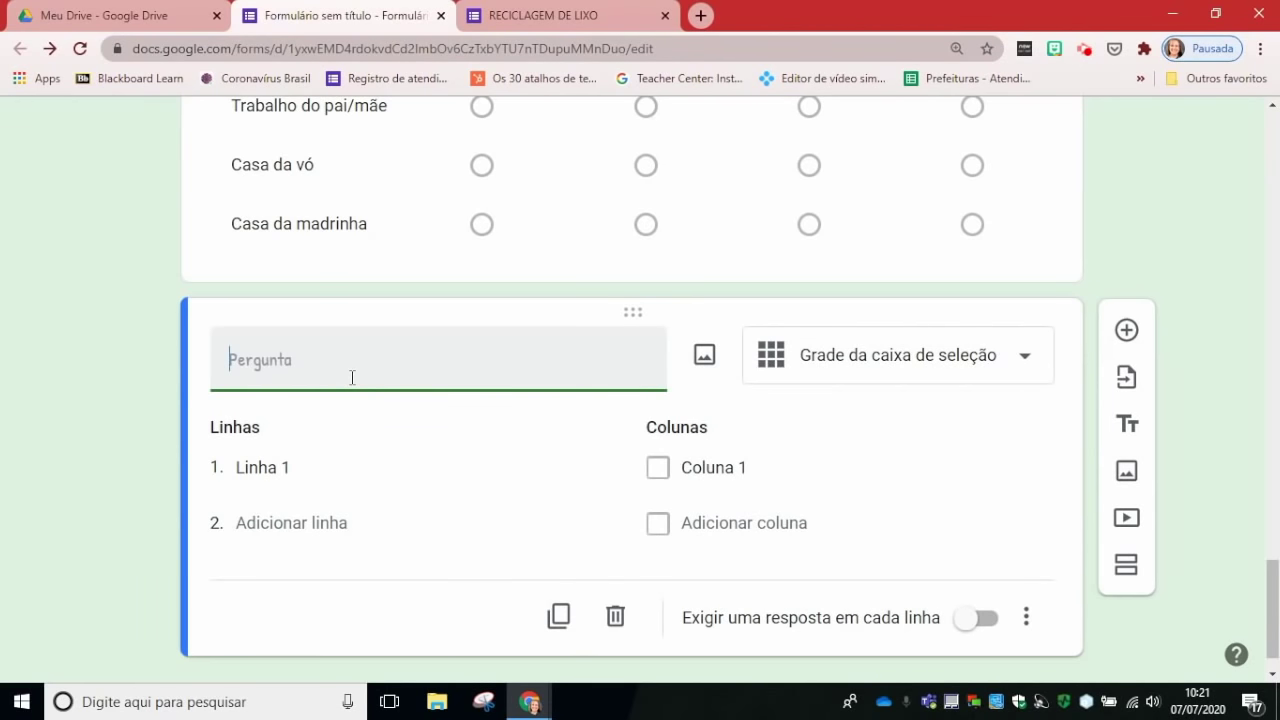
# Step: Enter the waste-problem question title and name the first row Garrafas pet
pyautogui.write('Assoce ')
pyautogui.write('e o tipo de lixoao problema que causa:')
pyautogui.click(328, 475)
pyautogui.write('Garrafas pet')
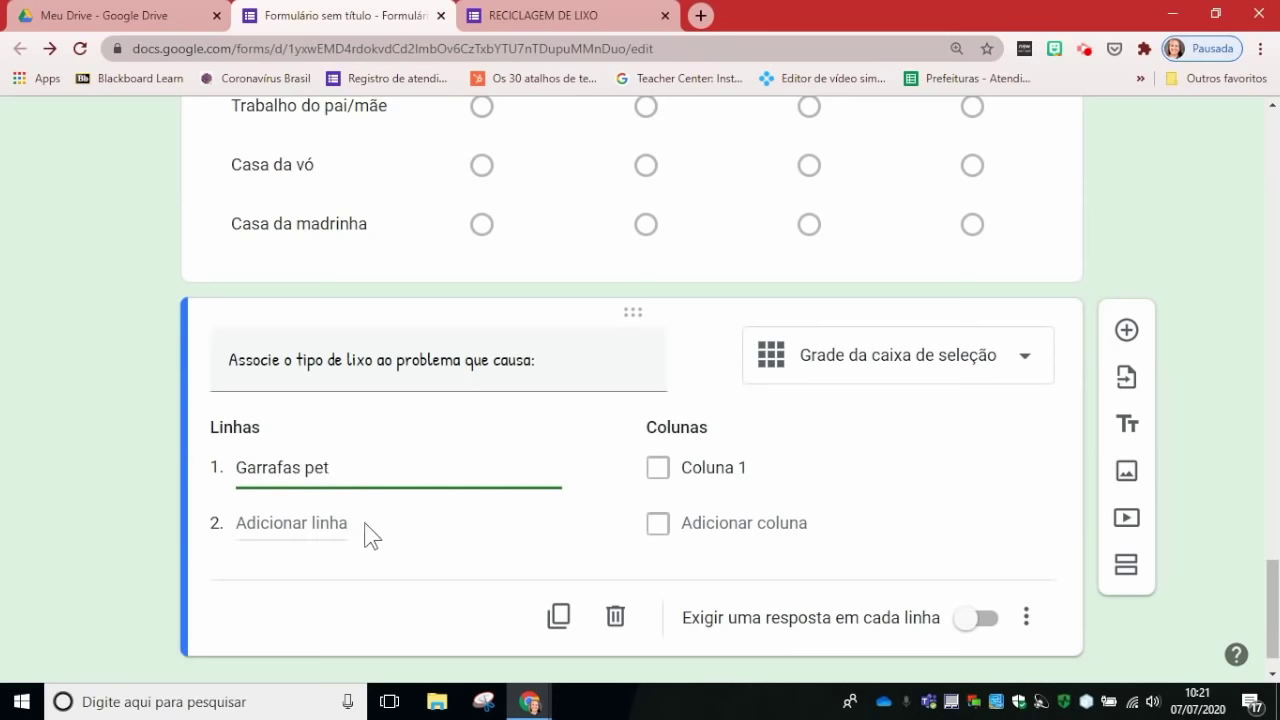
pyautogui.click(365, 533)
# Step: Add the grid rows Pilhas and Restos de comida
pyautogui.click(342, 522)
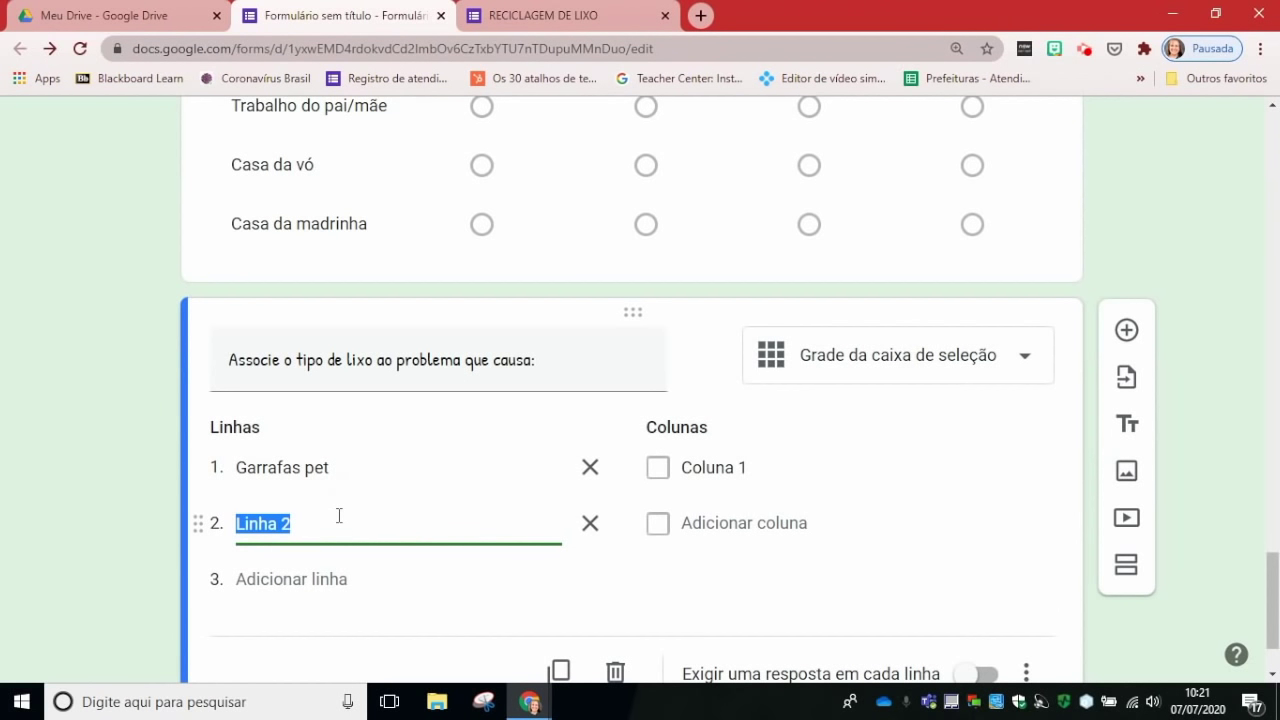
pyautogui.write('Pilhas')
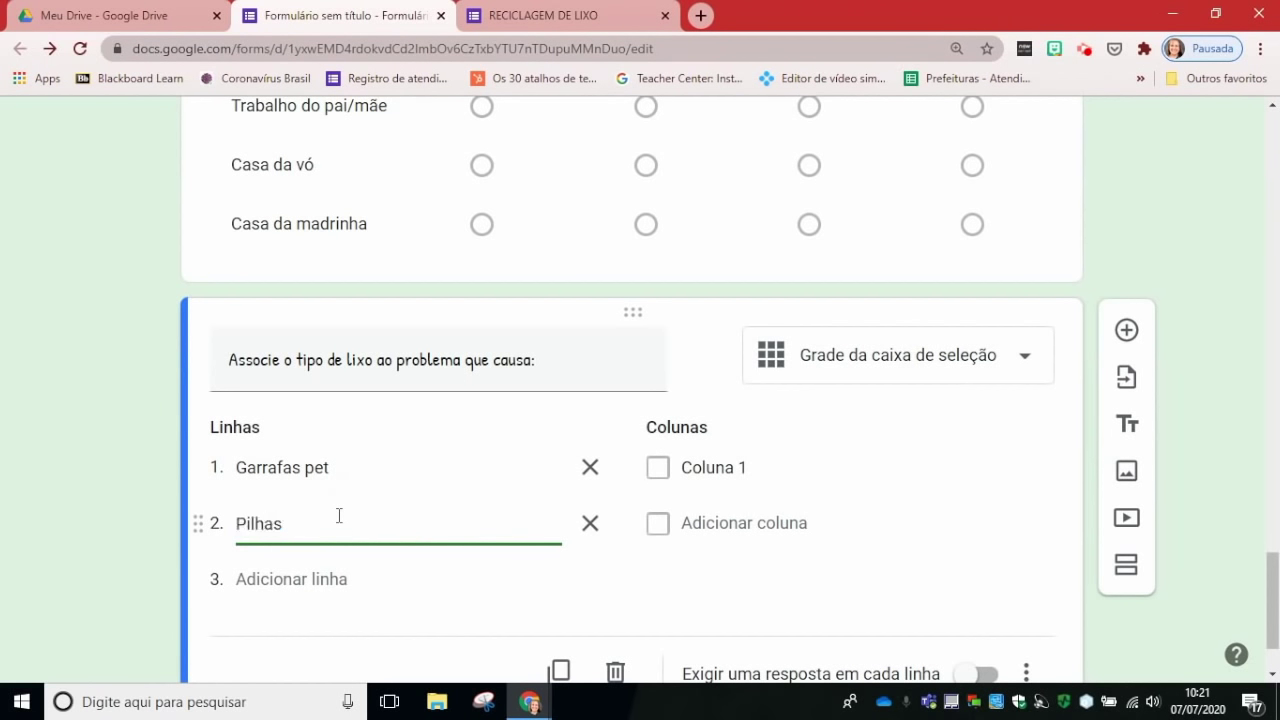
pyautogui.click(335, 578)
pyautogui.write('Re')
pyautogui.press('BackSpace')
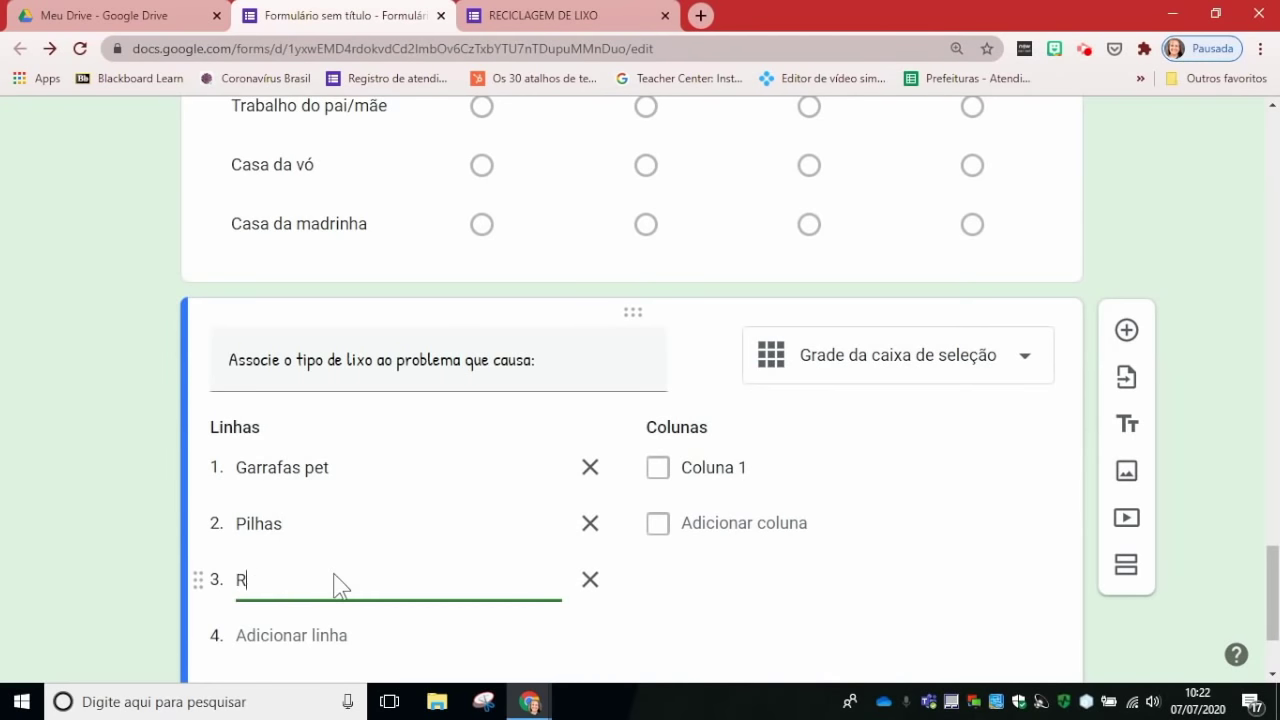
pyautogui.write('estos de comida')
pyautogui.click(714, 466)
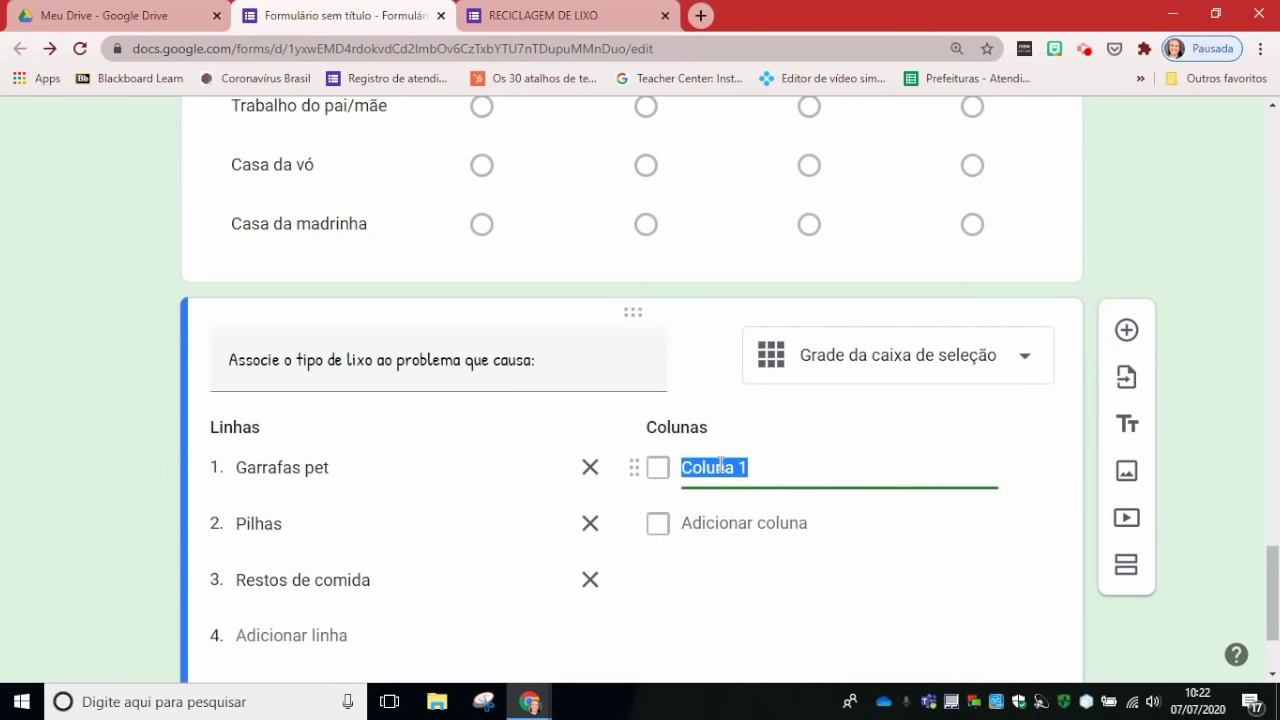
# Step: Name the first two columns Boca de lobo entupida and Contamina solo
pyautogui.write('Boca de lo')
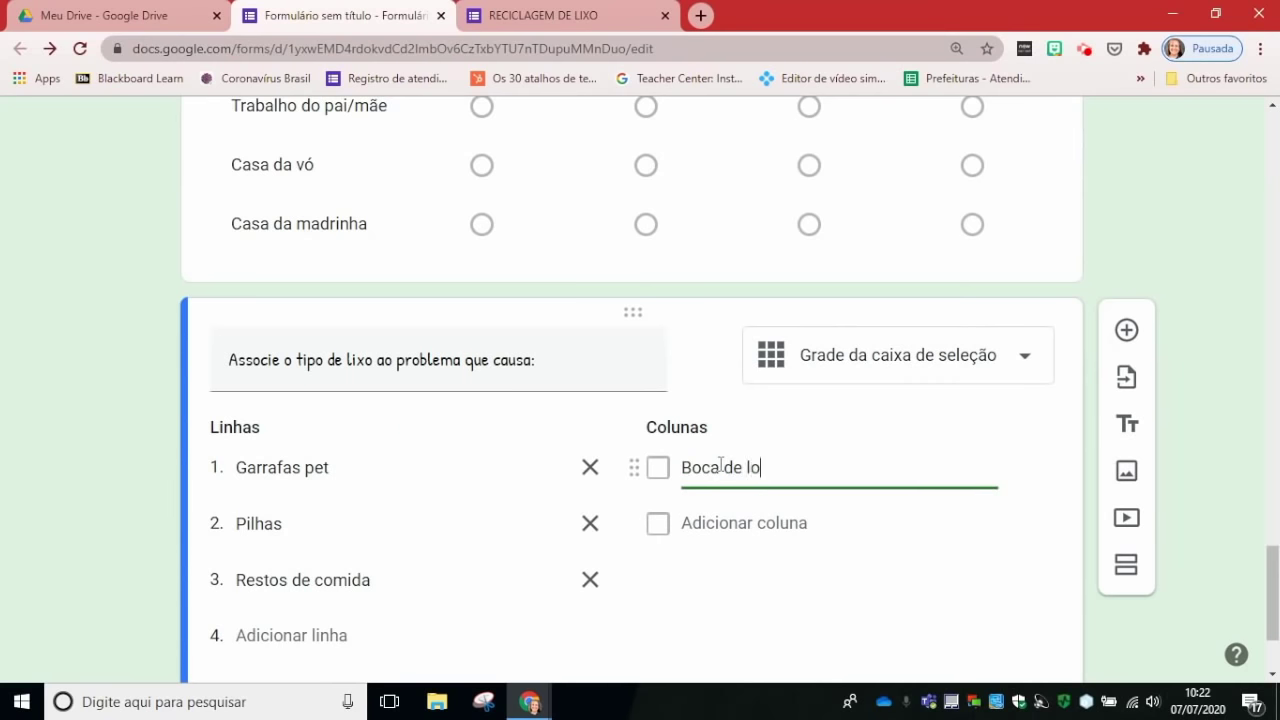
pyautogui.write('bo entupida')
pyautogui.press('Return')
pyautogui.write('COnt')
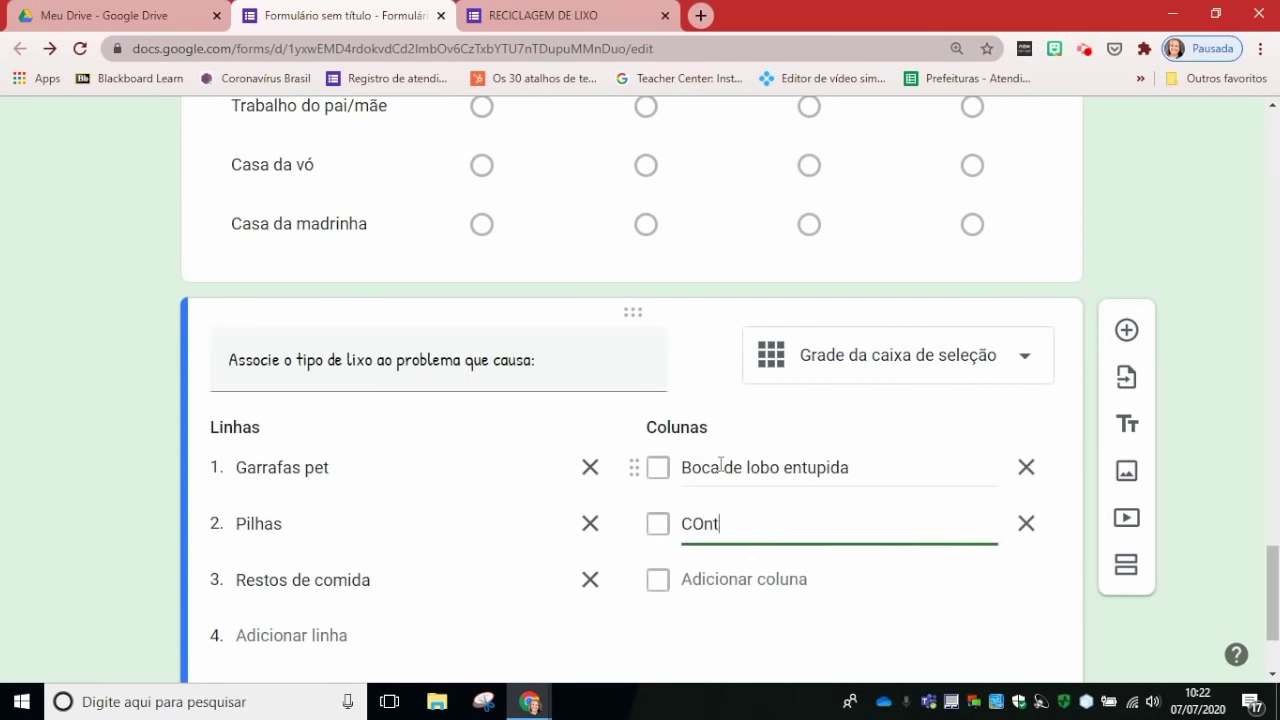
pyautogui.press('BackSpace')
pyautogui.press('BackSpace')
pyautogui.press('BackSpace')
pyautogui.write('ontaminação do')
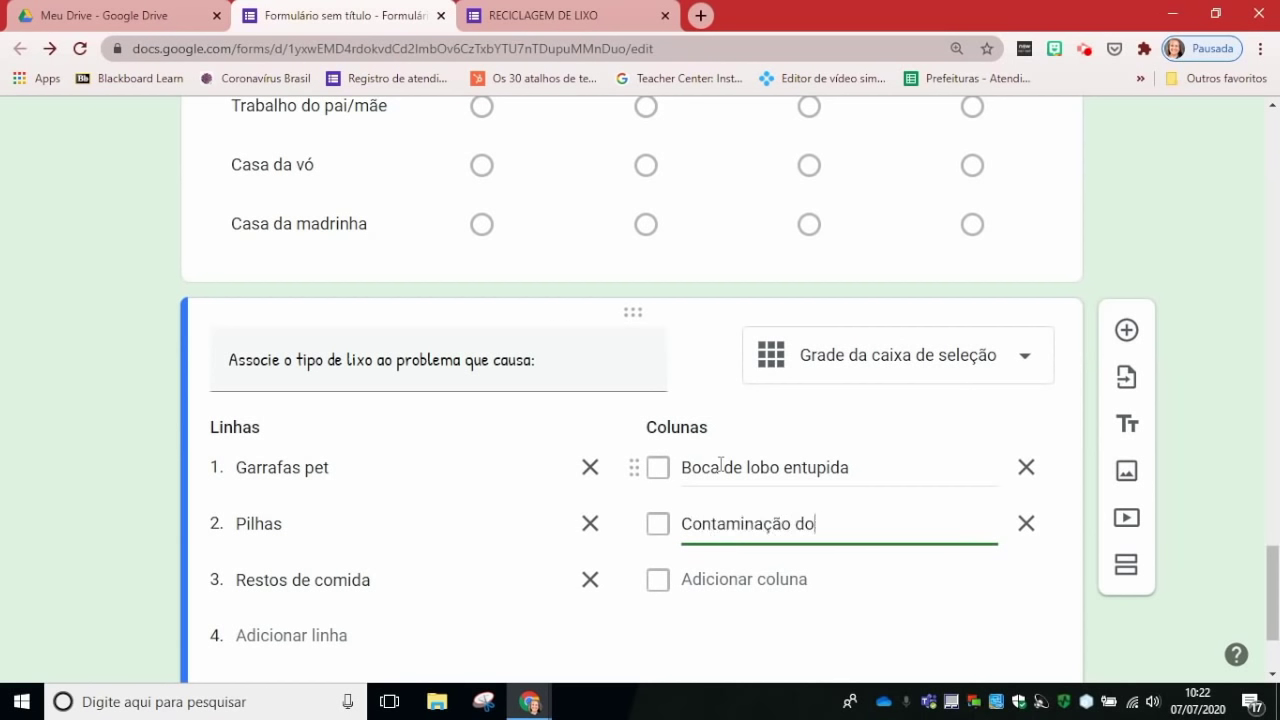
pyautogui.press('BackSpace')
pyautogui.press('BackSpace')
pyautogui.press('BackSpace')
pyautogui.write('solo')
pyautogui.press('Tab')
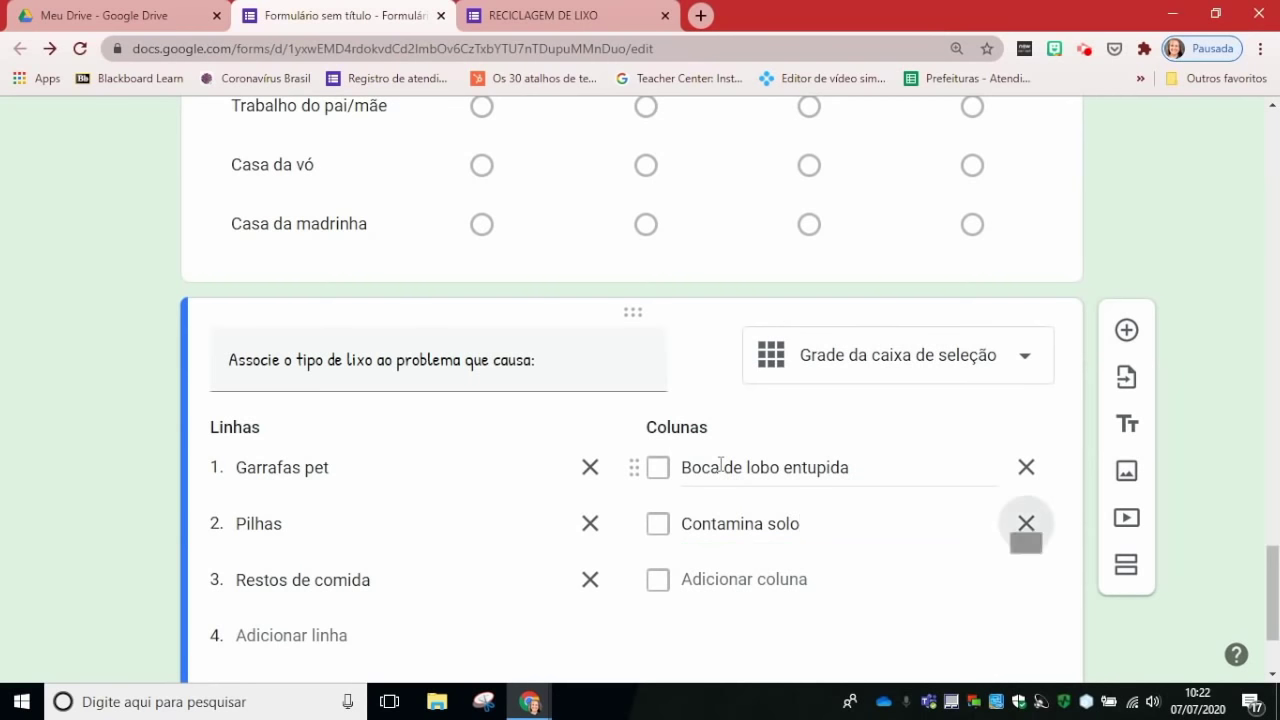
# Step: Add columns Contamina rio and Atrai insetos and require an answer in every row
pyautogui.click(737, 582)
pyautogui.write('Contamina rio')
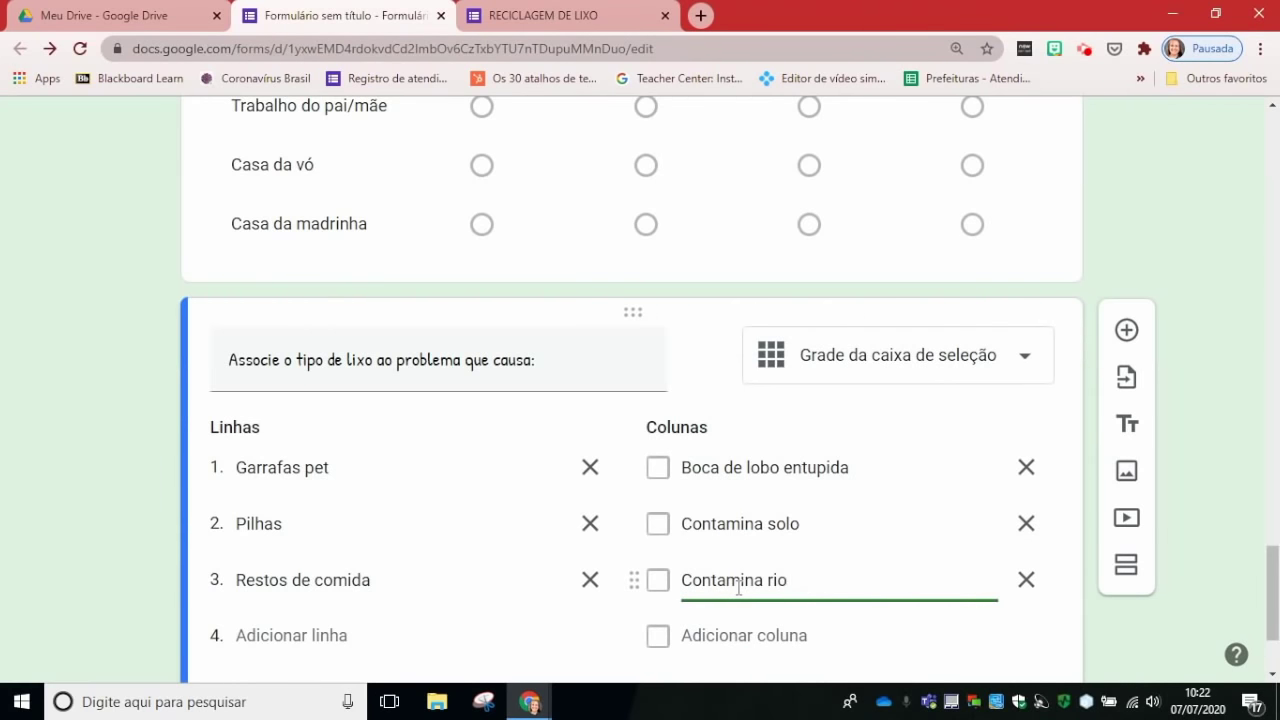
pyautogui.click(717, 636)
pyautogui.write('Atra')
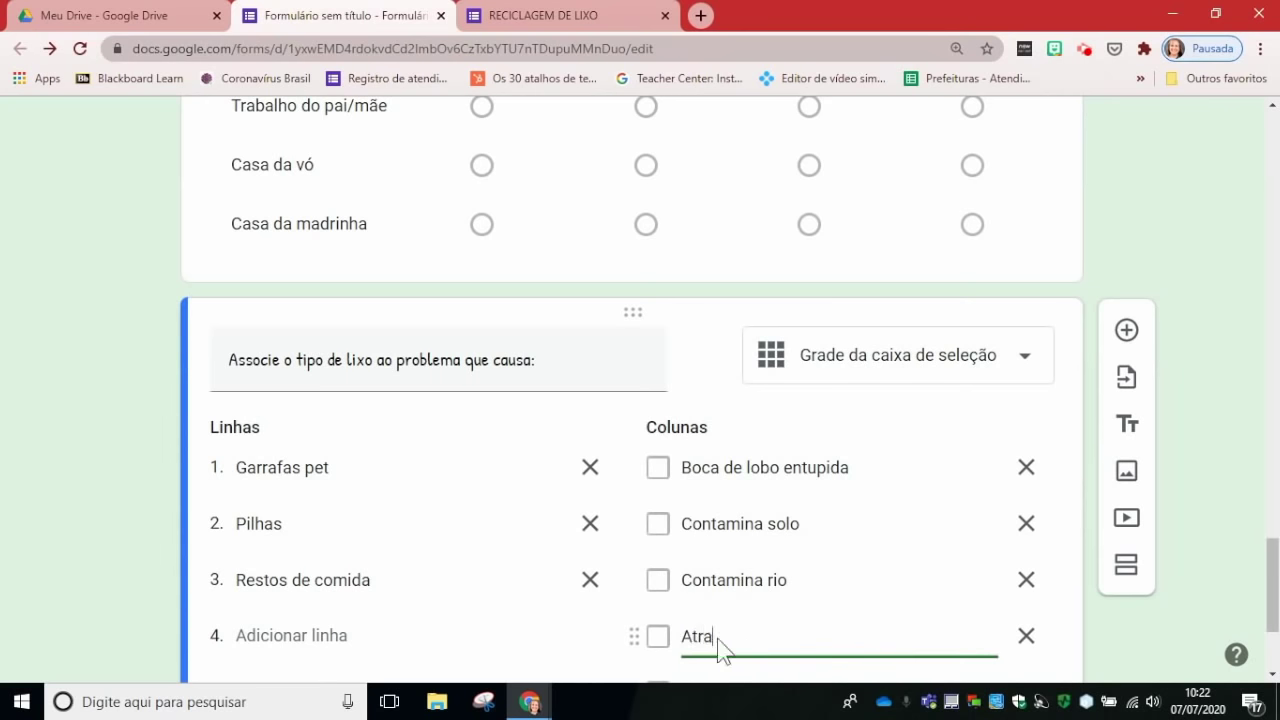
pyautogui.write('i insetos')
pyautogui.scroll(-1, 1043, 529)
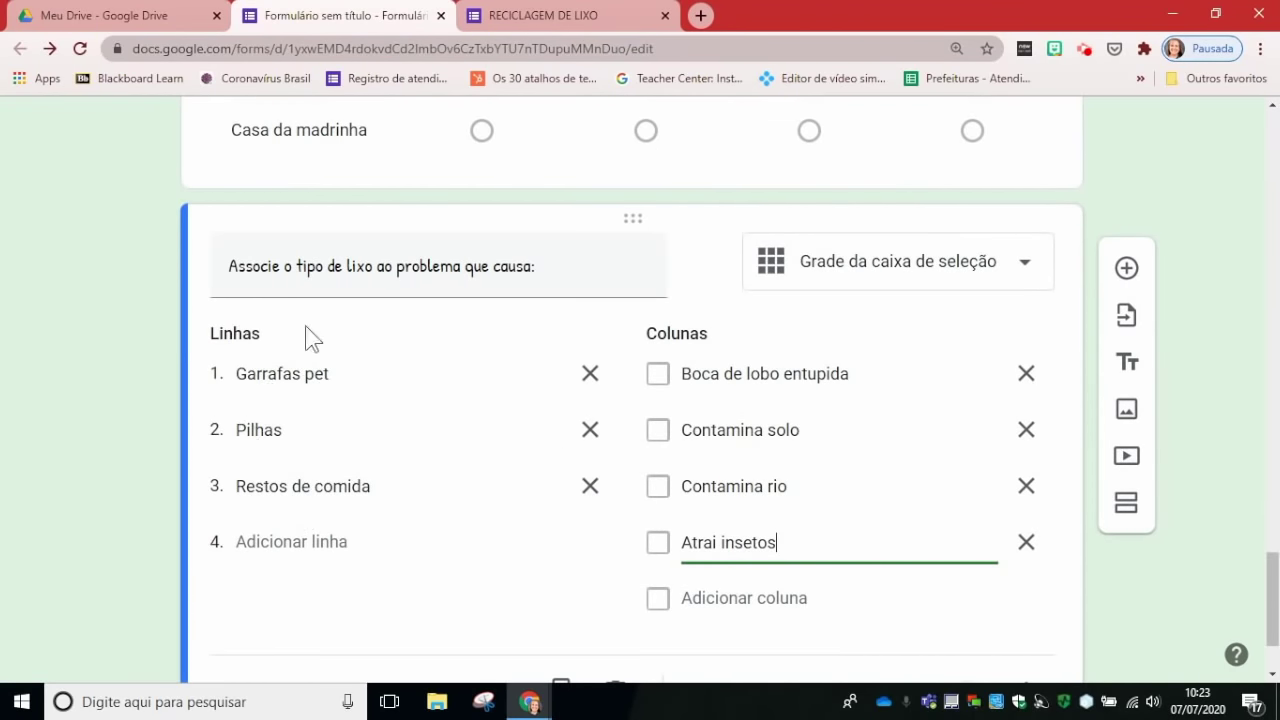
pyautogui.scroll(-2, 920, 434)
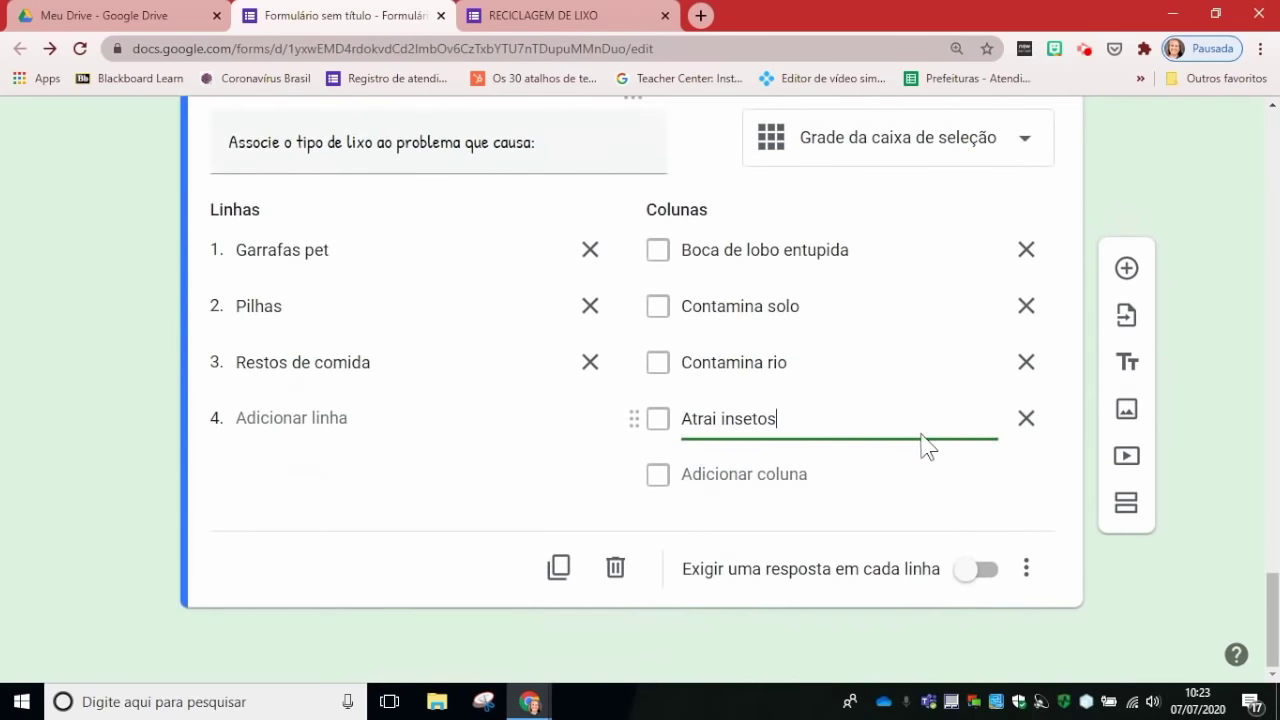
pyautogui.click(967, 585)
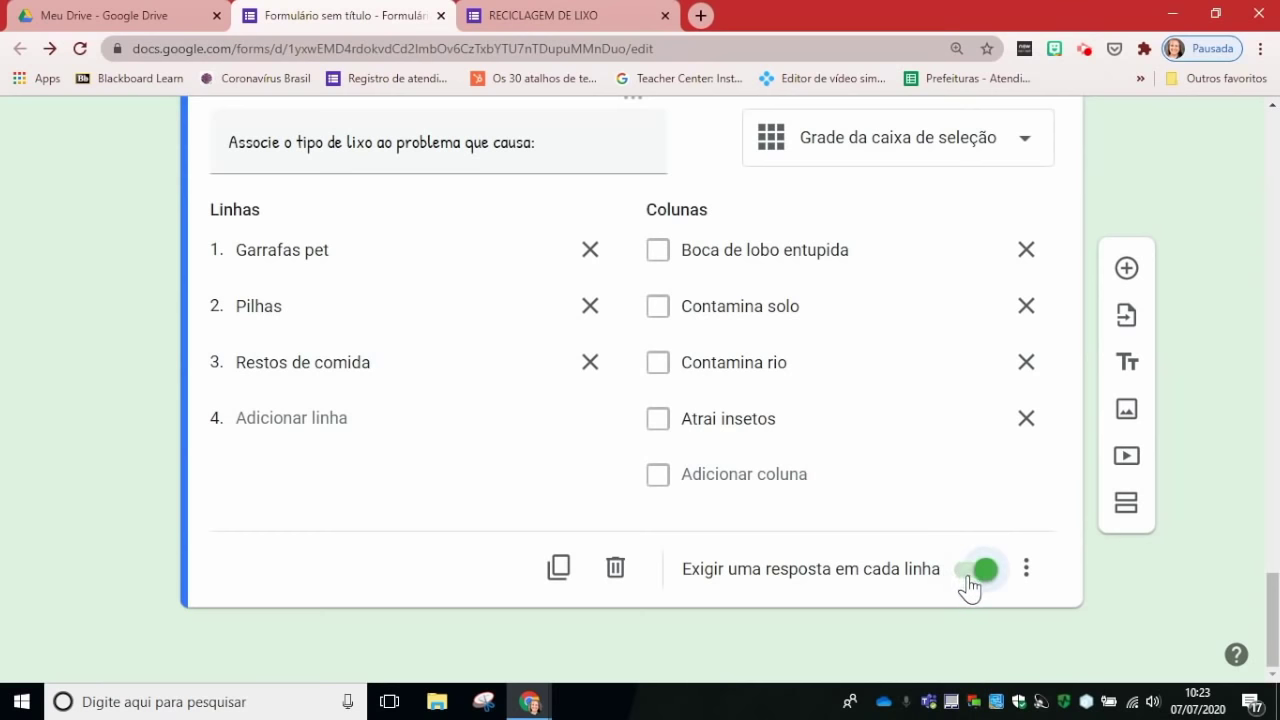
pyautogui.click(548, 12)
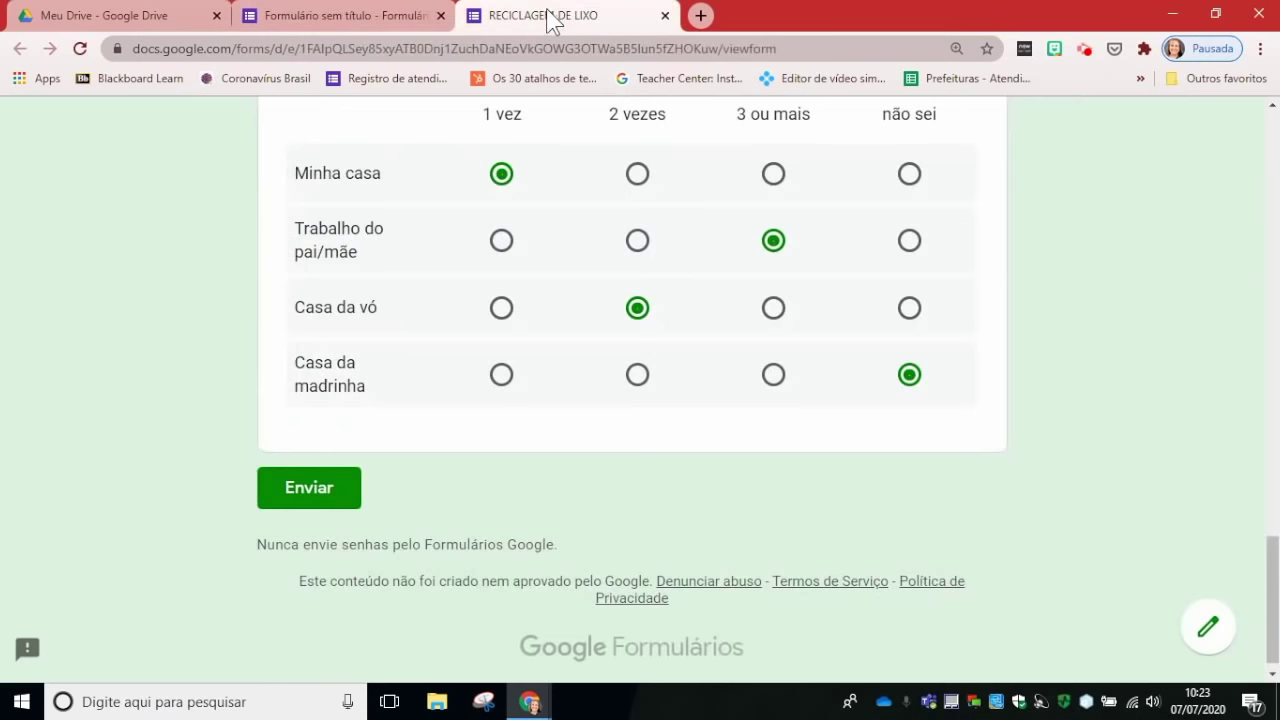
# Step: Reload the live form and tick Boca de lobo entupida, Contamina solo and Contamina rio for Garrafas pet
pyautogui.click(82, 48)
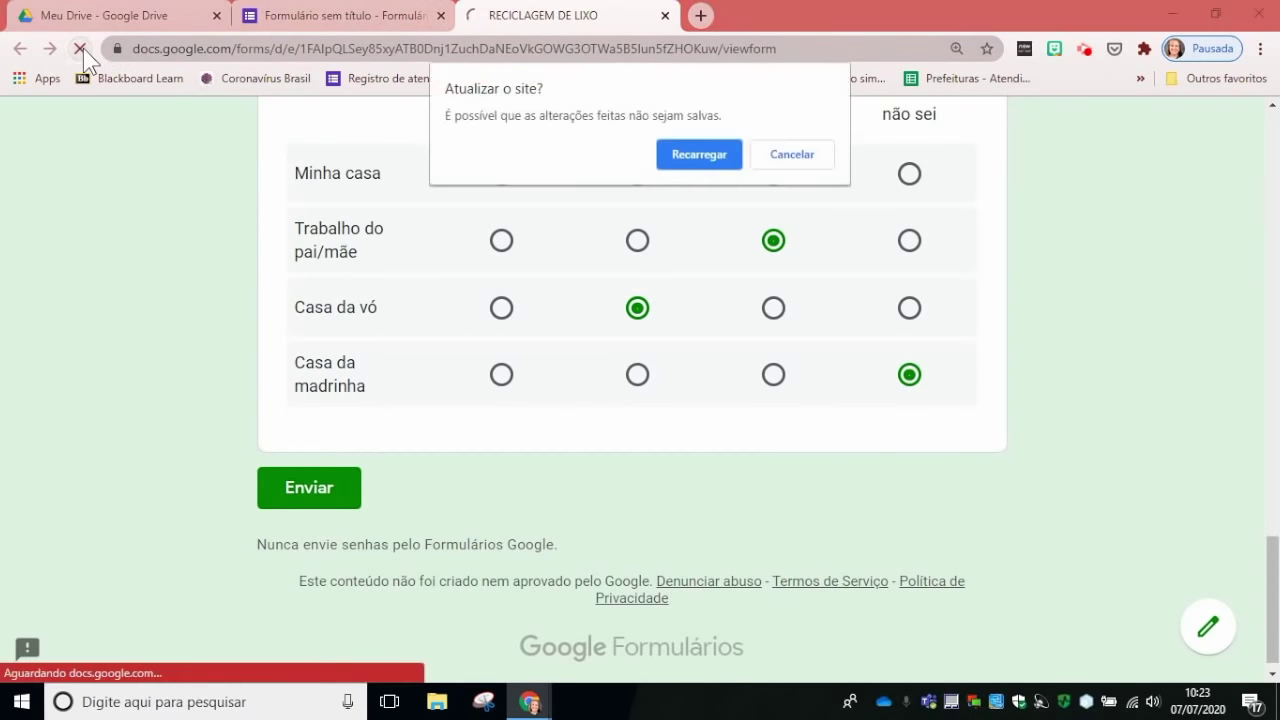
pyautogui.click(680, 158)
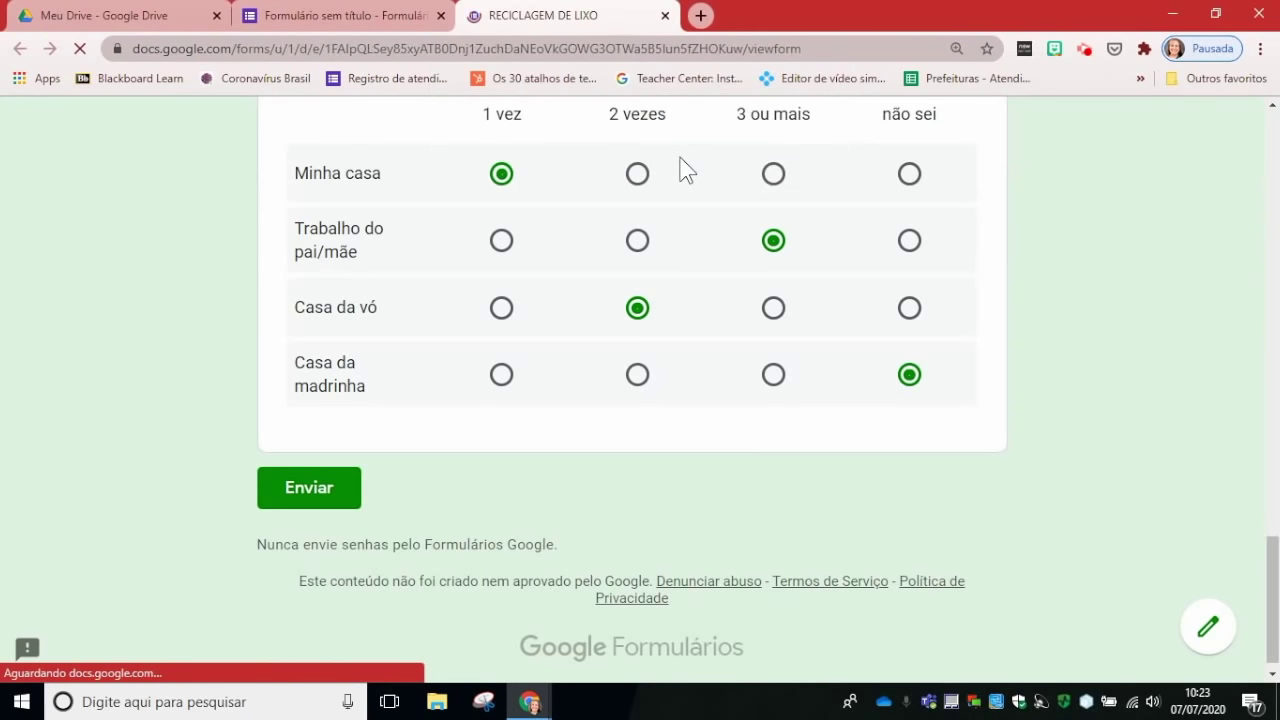
pyautogui.scroll(-5, 1074, 273)
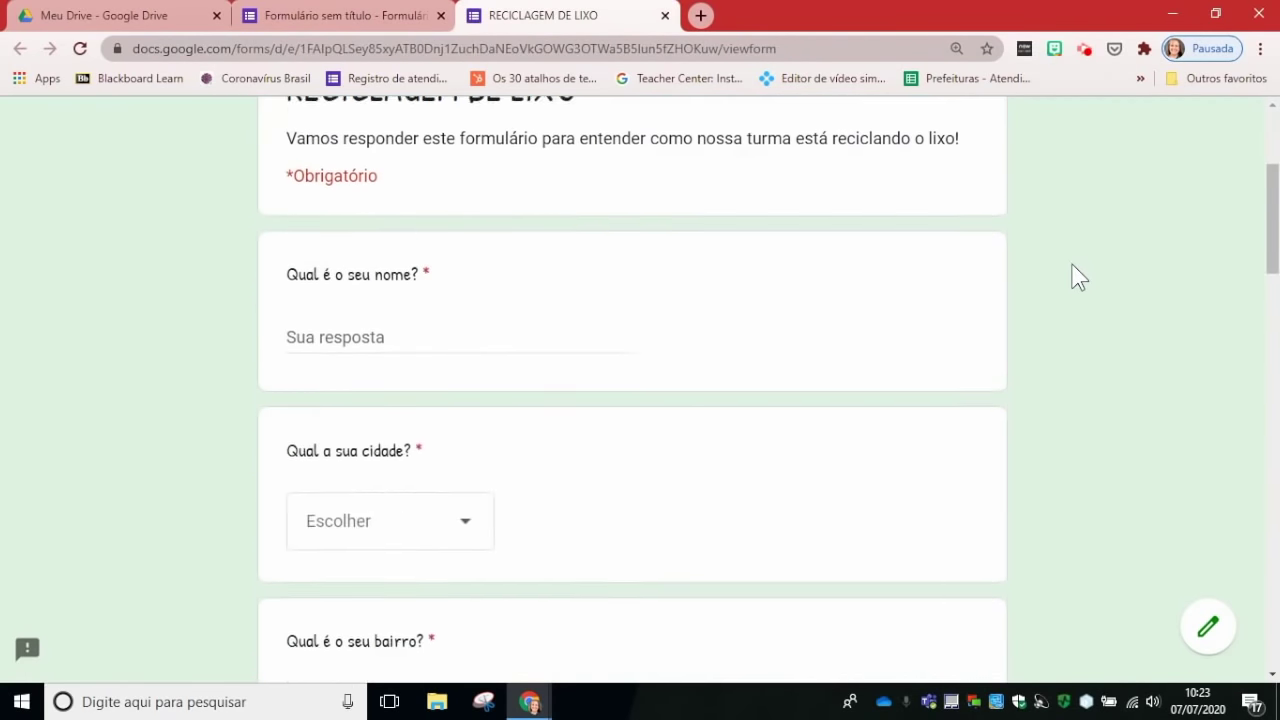
pyautogui.scroll(-15, 1074, 276)
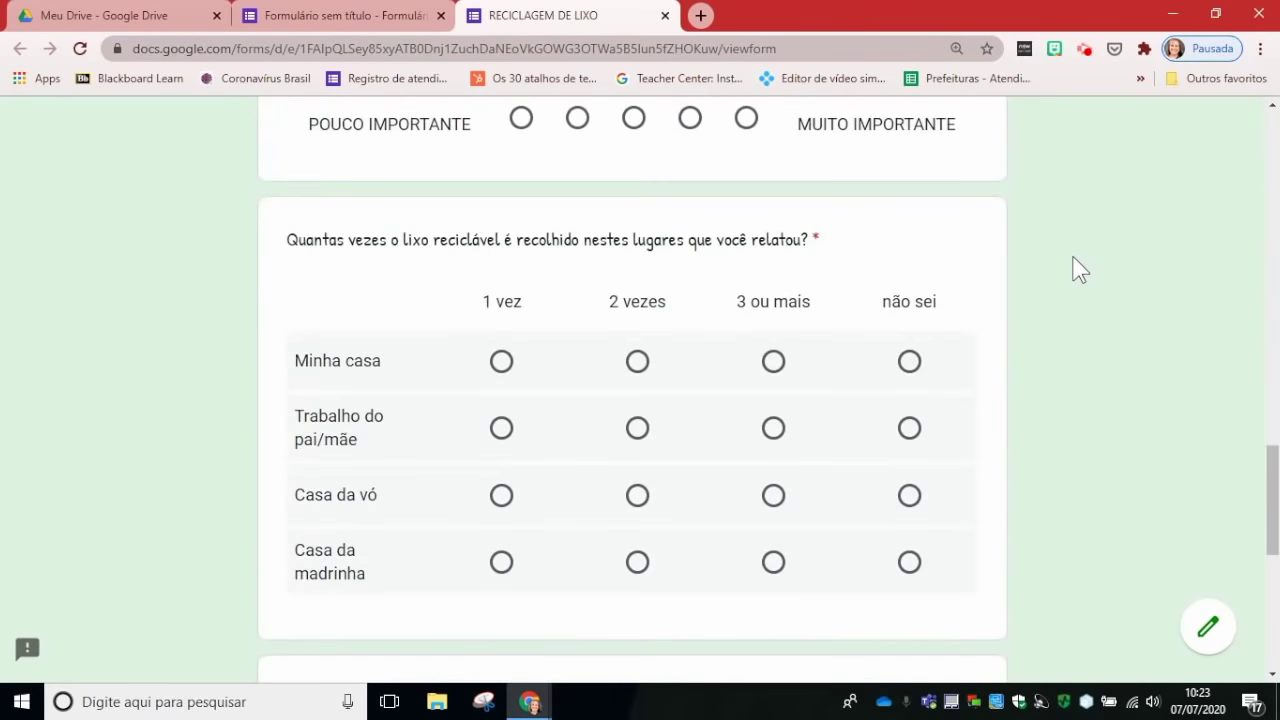
pyautogui.scroll(-3, 1076, 269)
pyautogui.scroll(1, 1074, 269)
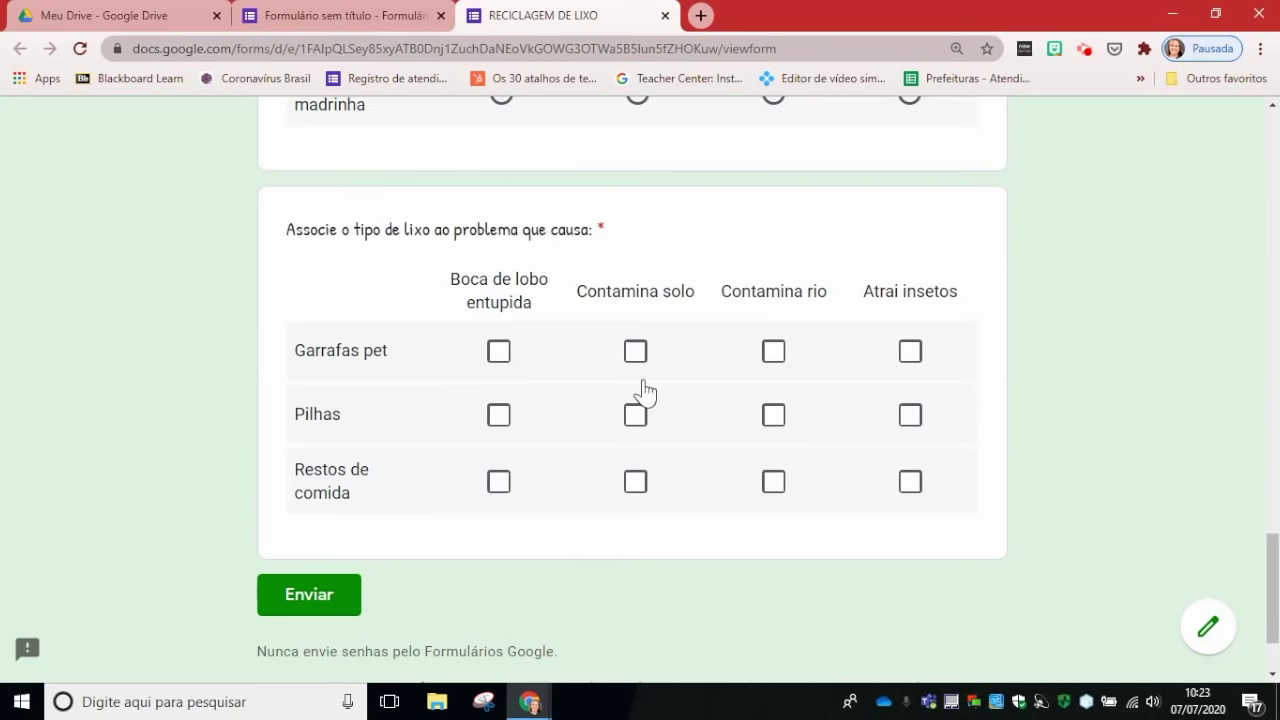
pyautogui.click(500, 358)
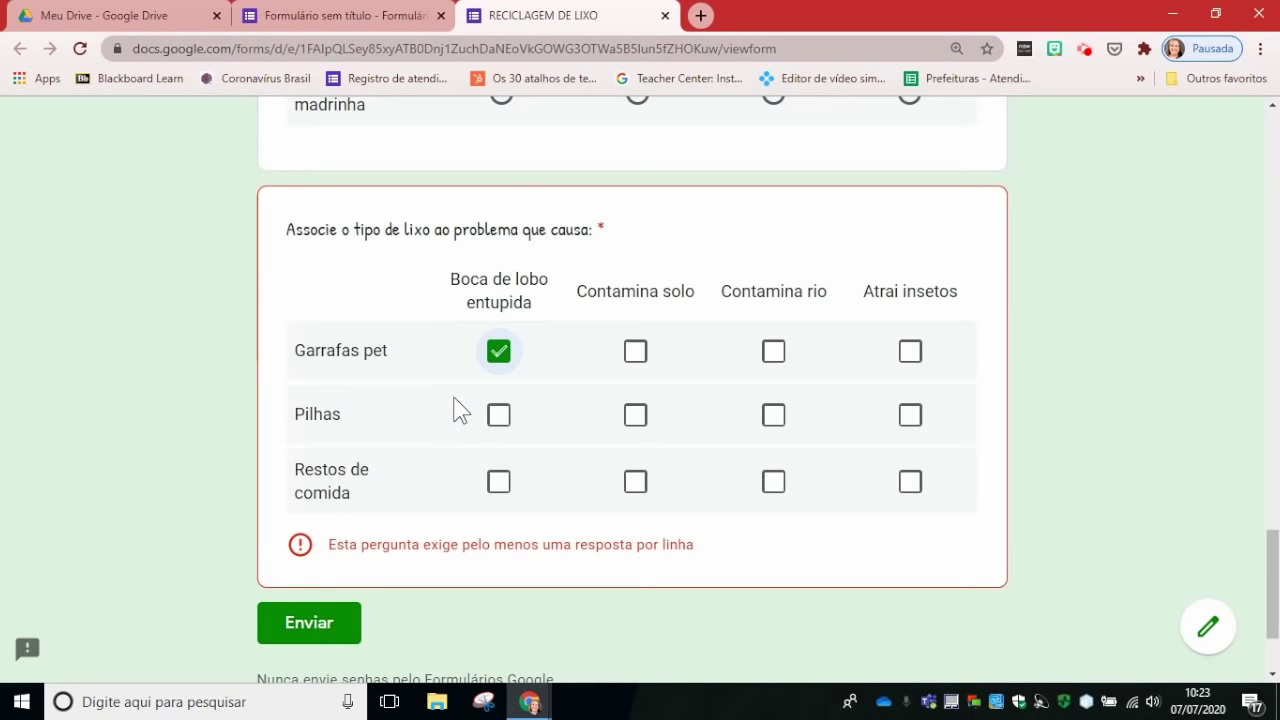
pyautogui.click(636, 355)
pyautogui.click(776, 355)
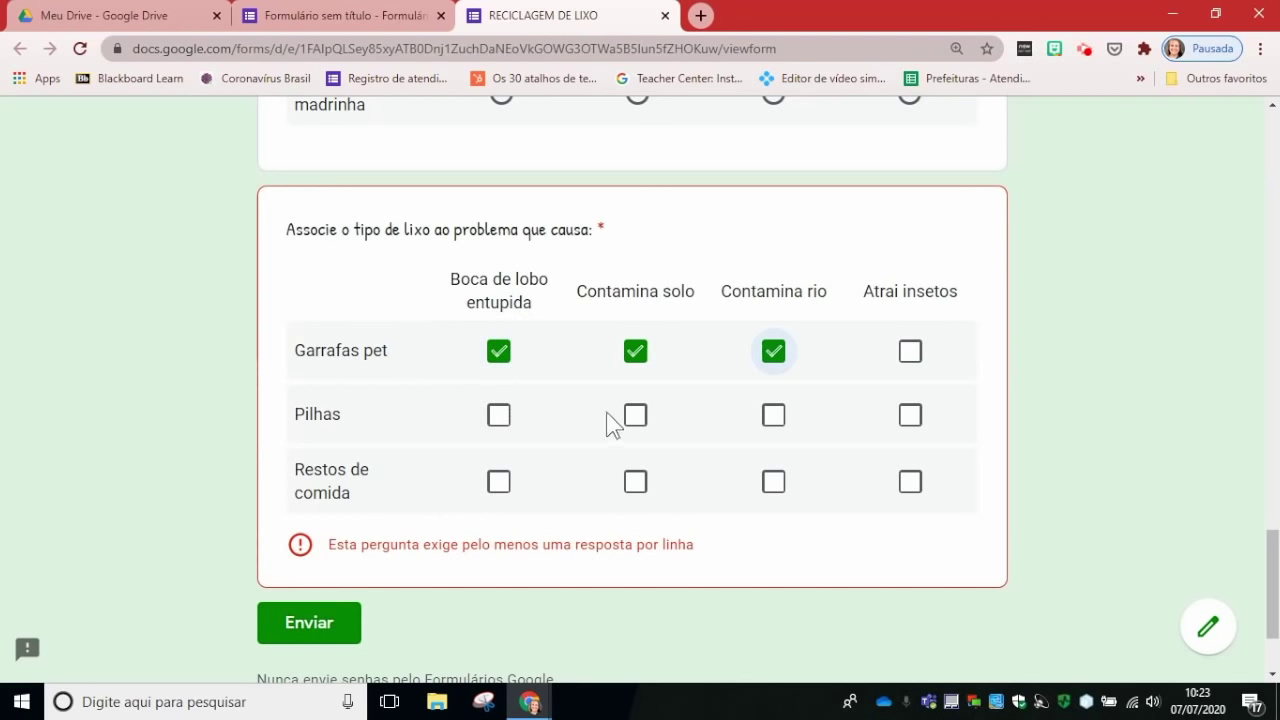
# Step: Tick Contamina solo and Contamina rio for Pilhas, plus Atrai insetos too for Restos de comida
pyautogui.click(636, 424)
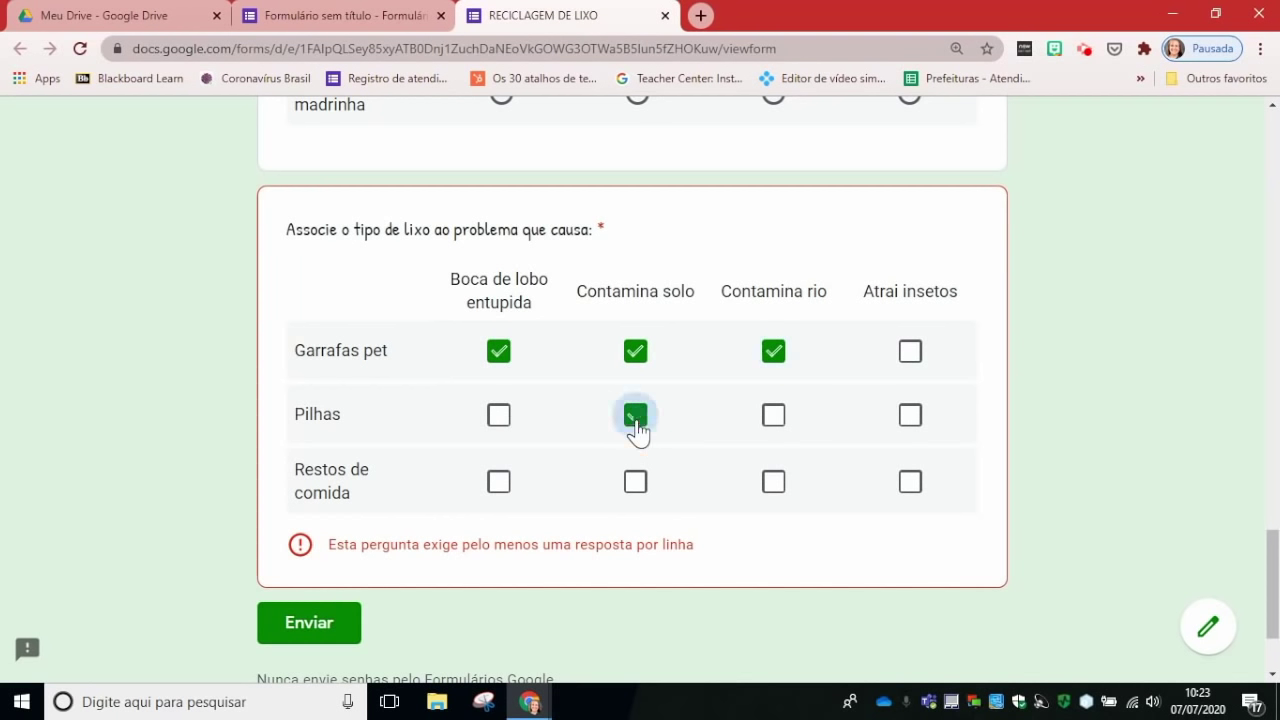
pyautogui.click(775, 430)
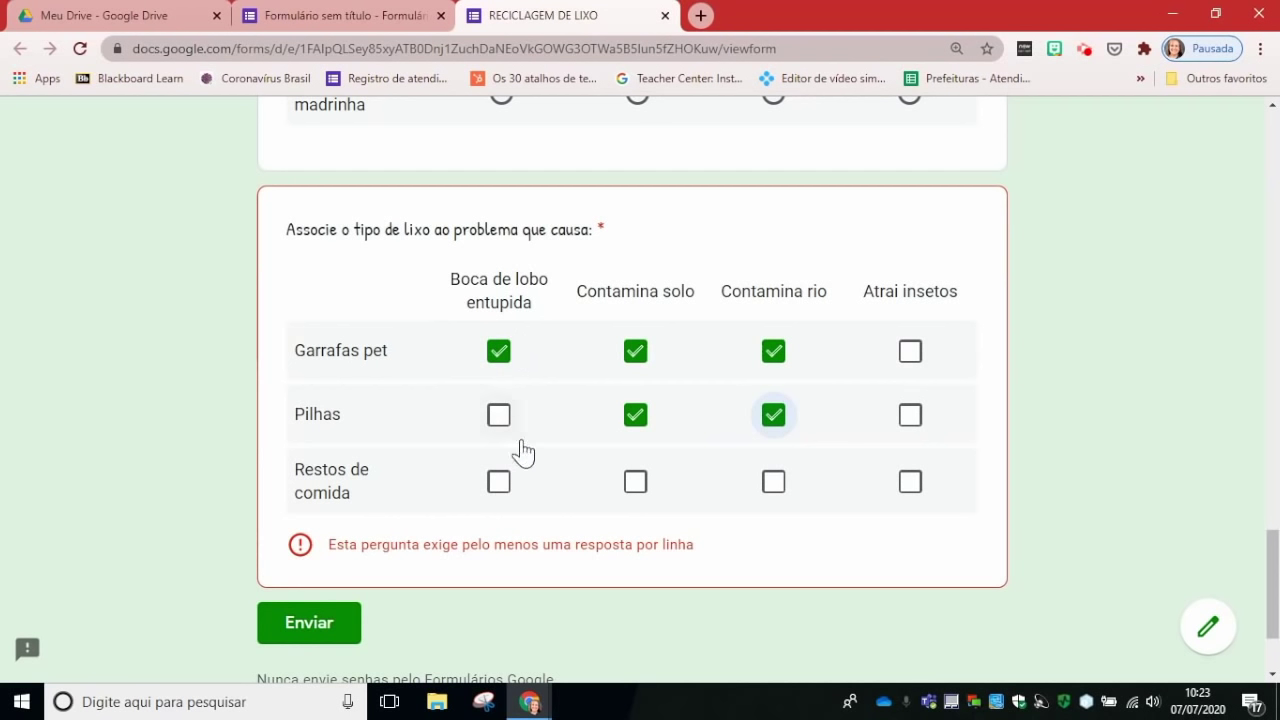
pyautogui.click(635, 485)
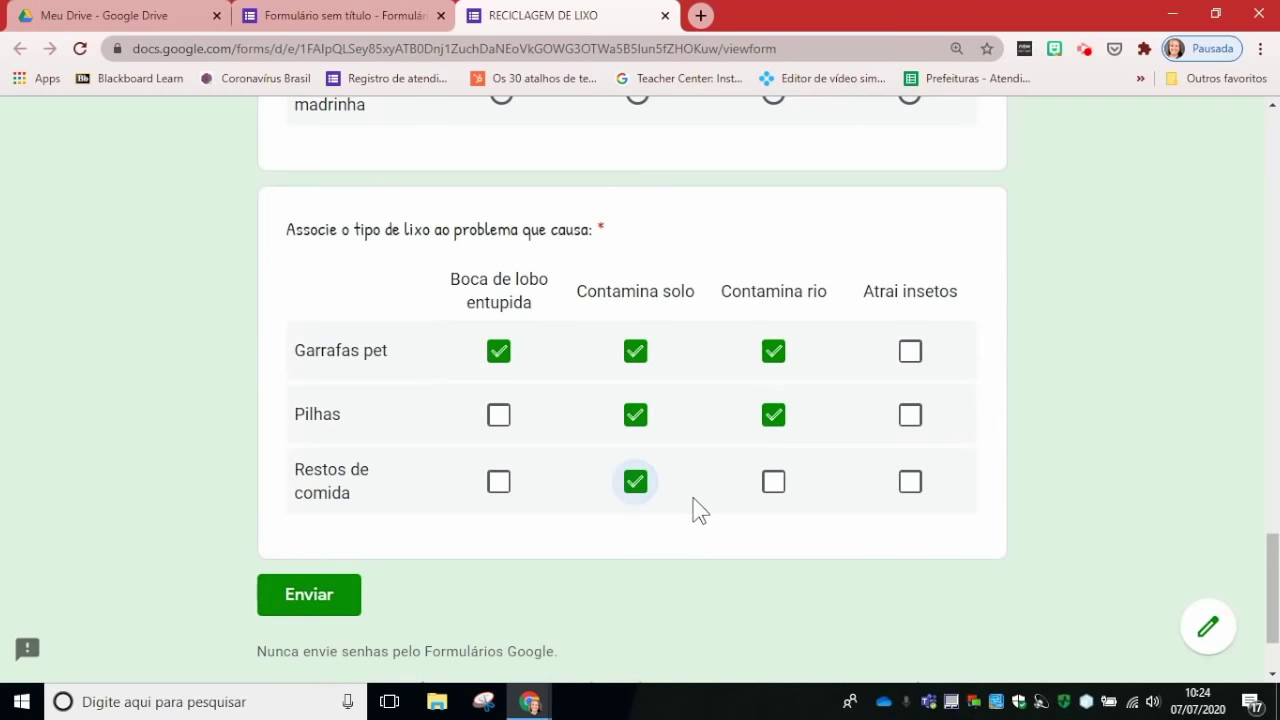
pyautogui.click(776, 492)
pyautogui.click(909, 484)
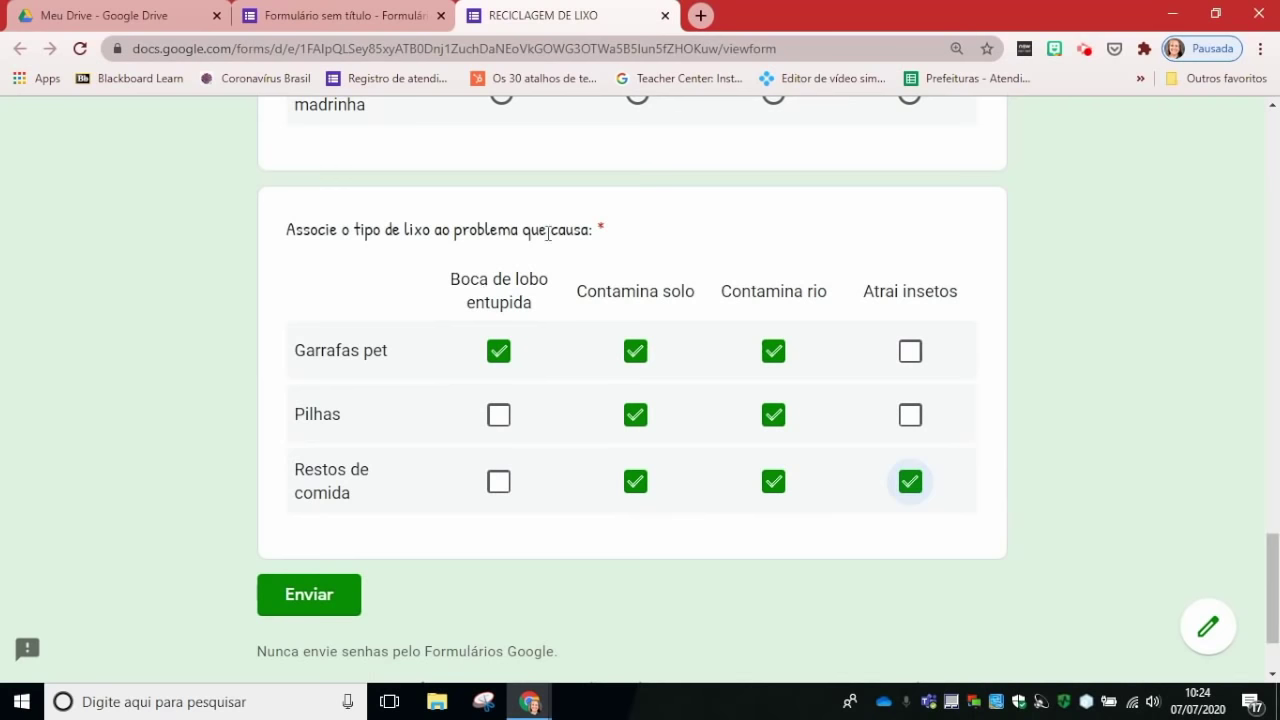
pyautogui.scroll(-2, 1130, 320)
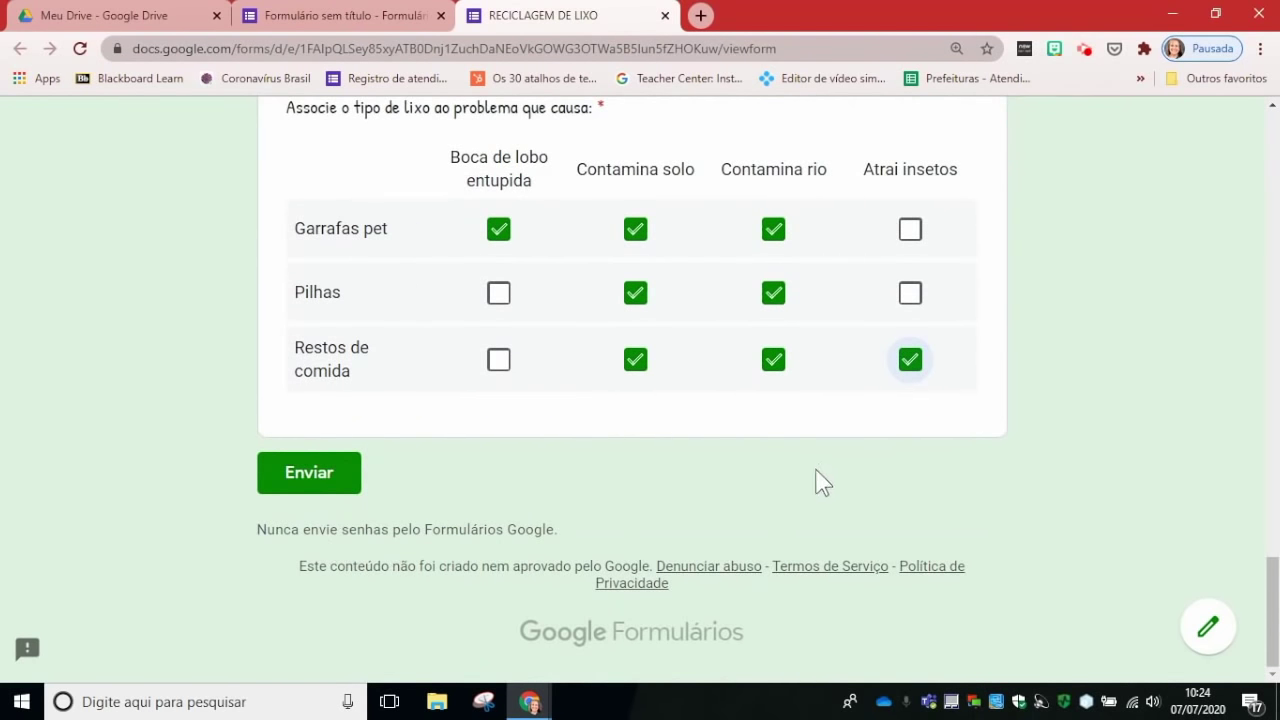
# Step: In the editor, add a question at the end of the form, keeping the Múltipla escolha type
pyautogui.click(362, 18)
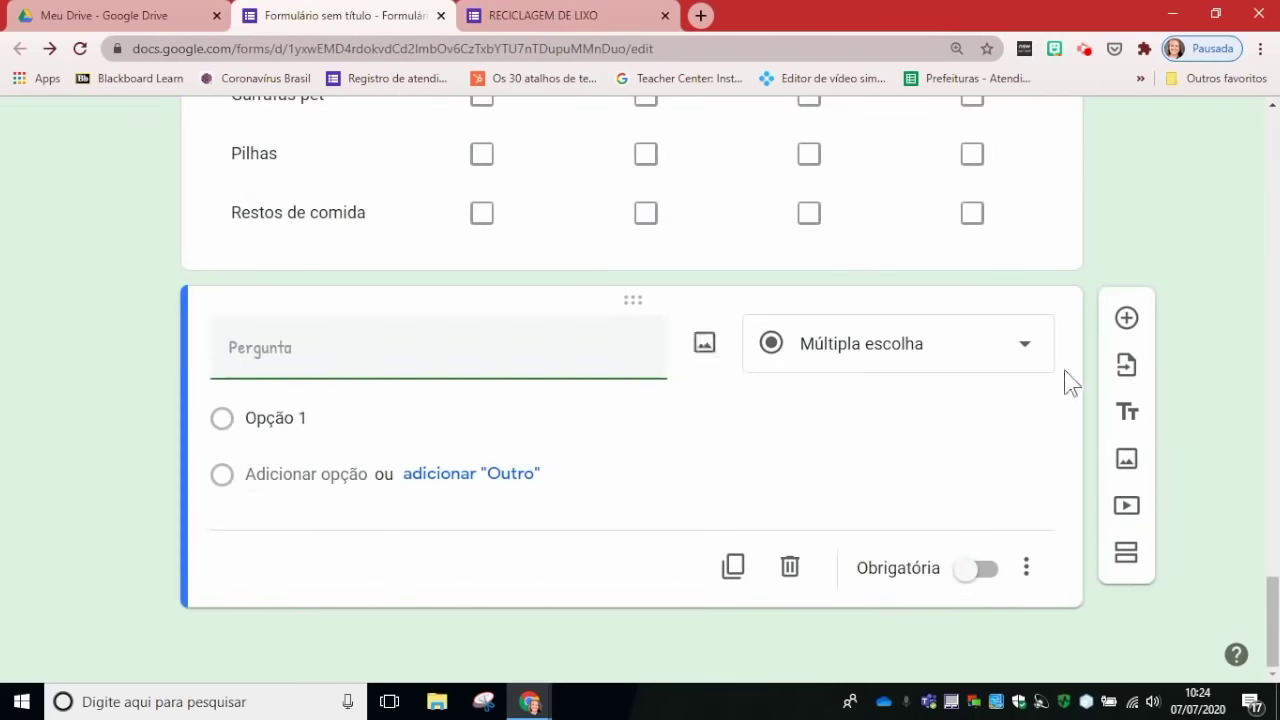
pyautogui.click(1126, 318)
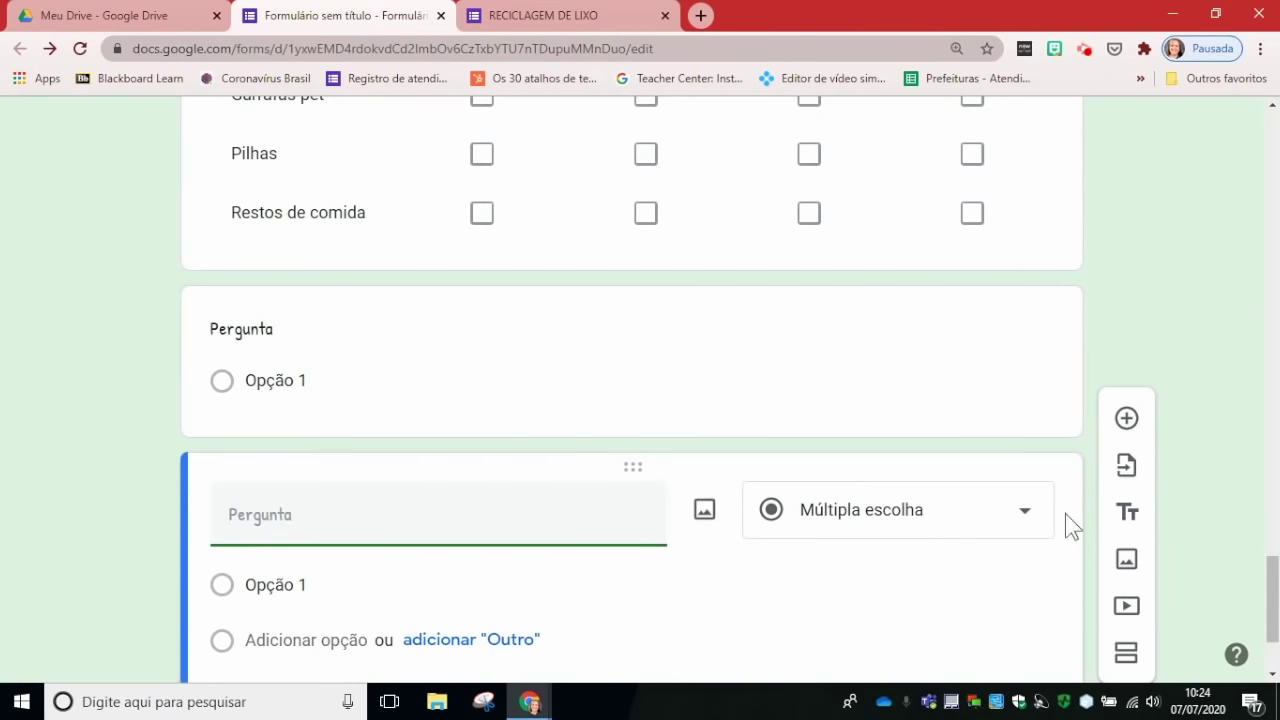
pyautogui.click(1033, 362)
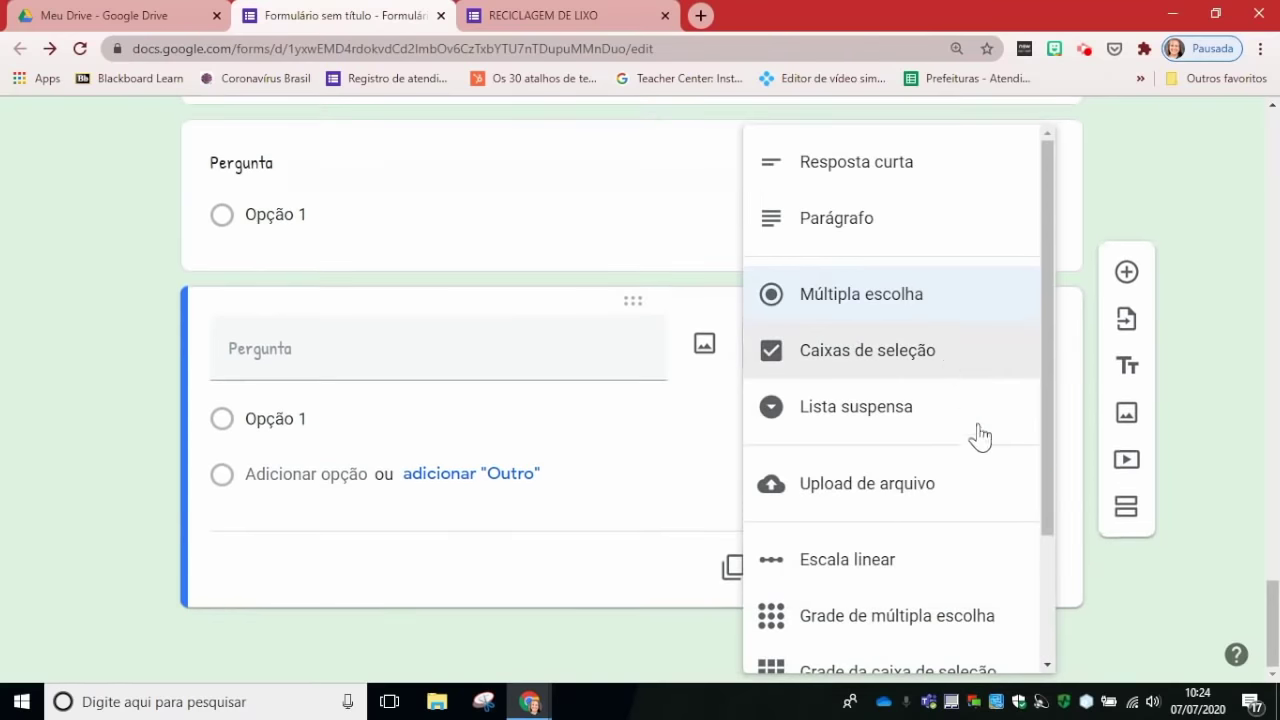
pyautogui.moveTo(1049, 377)
pyautogui.mouseDown()
pyautogui.moveTo(1034, 523)
pyautogui.moveTo(986, 583)
pyautogui.mouseUp()
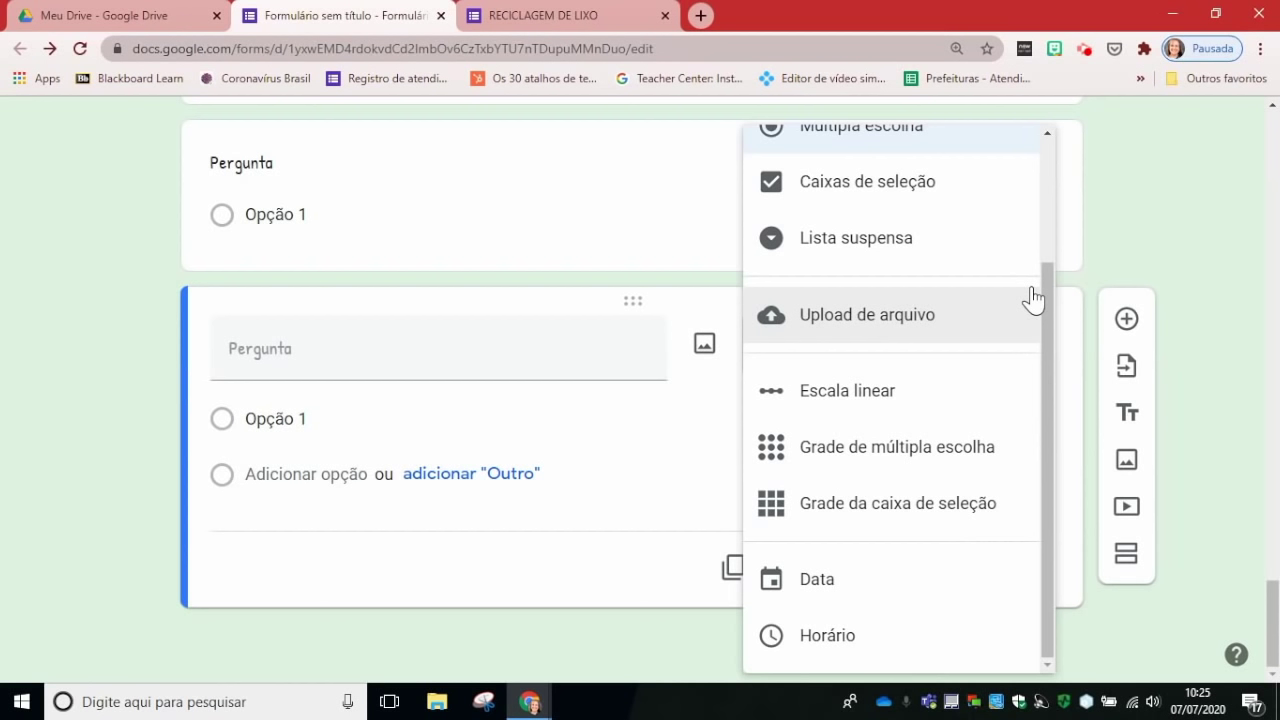
pyautogui.click(1132, 238)
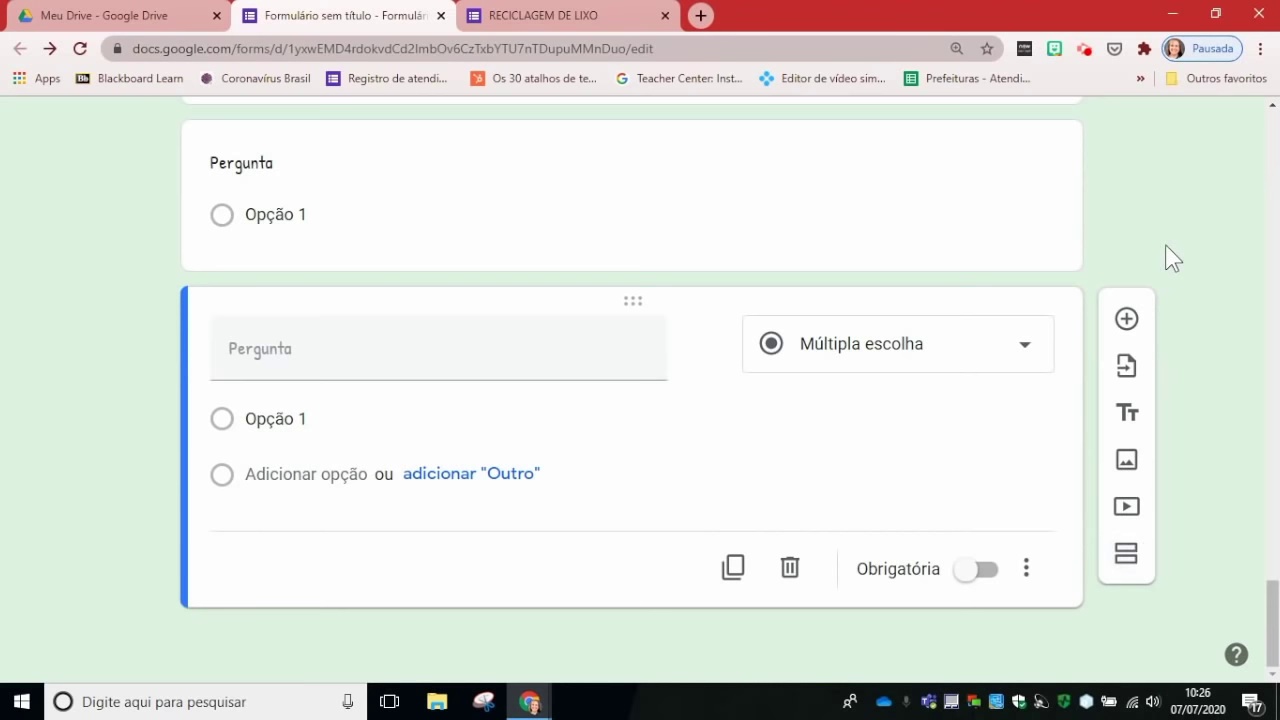
pyautogui.scroll(8, 1171, 257)
pyautogui.scroll(20, 1171, 257)
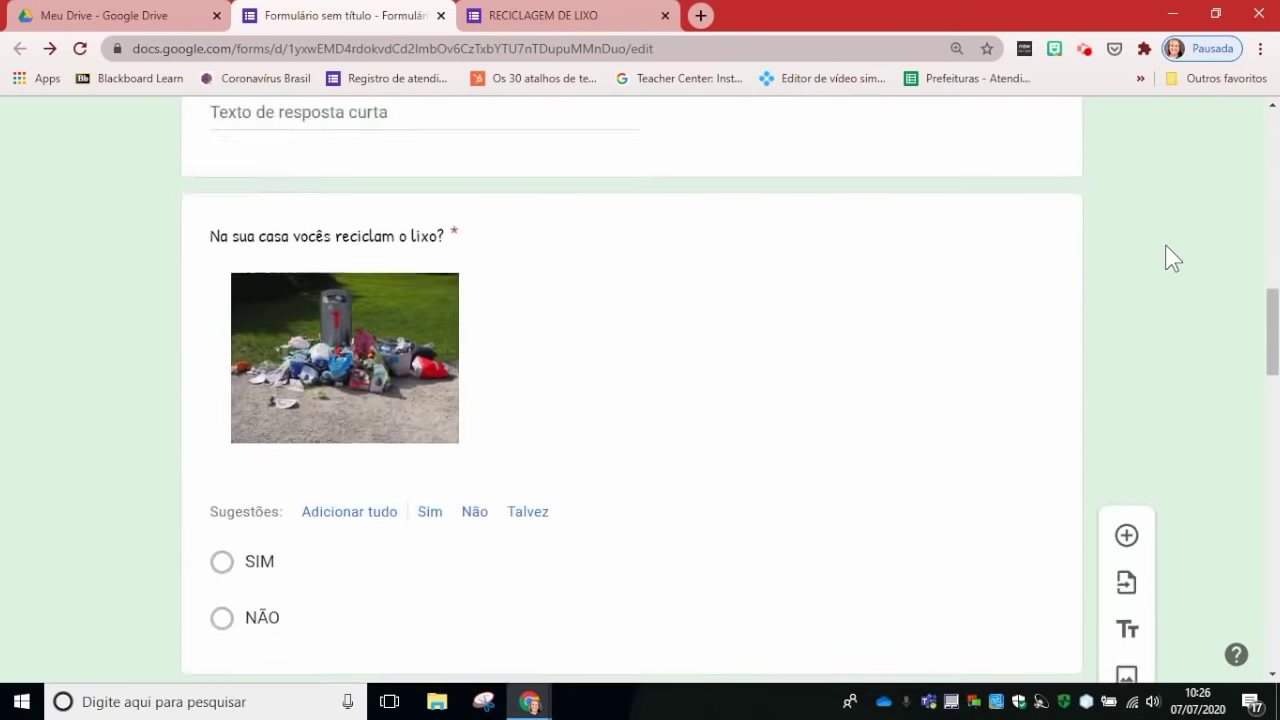
pyautogui.scroll(-2, 1166, 257)
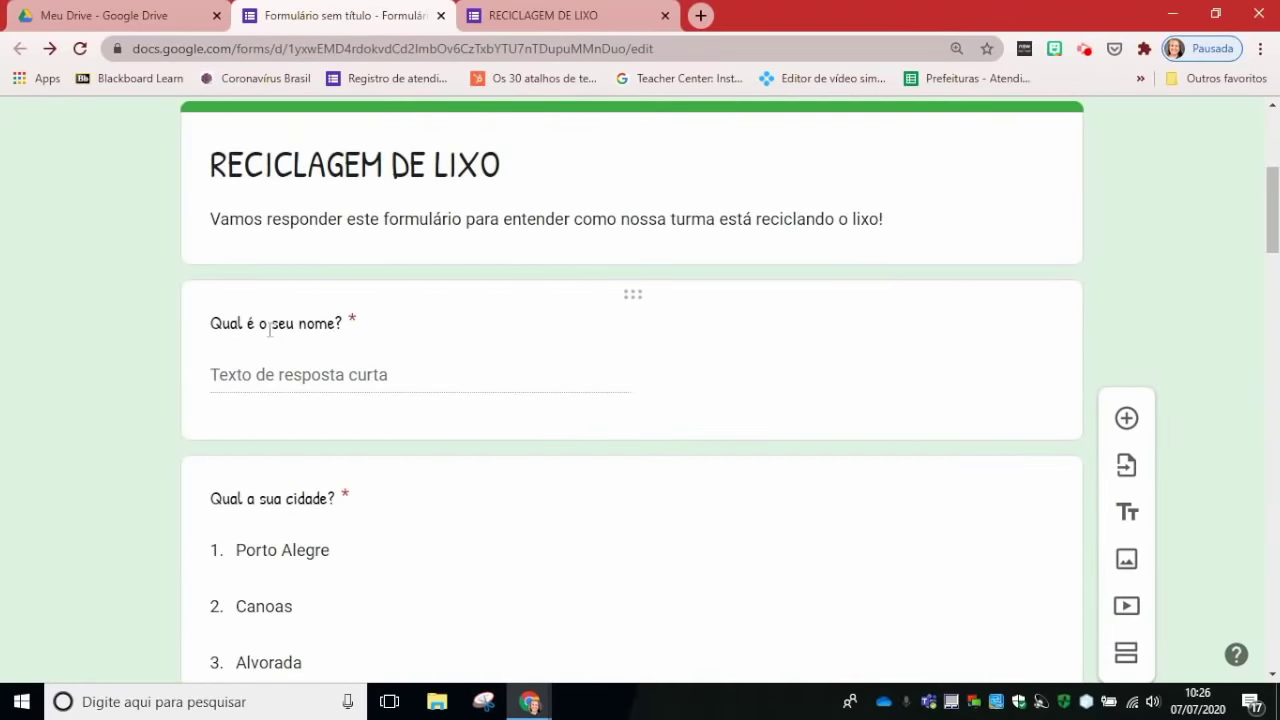
pyautogui.scroll(-1, 529, 490)
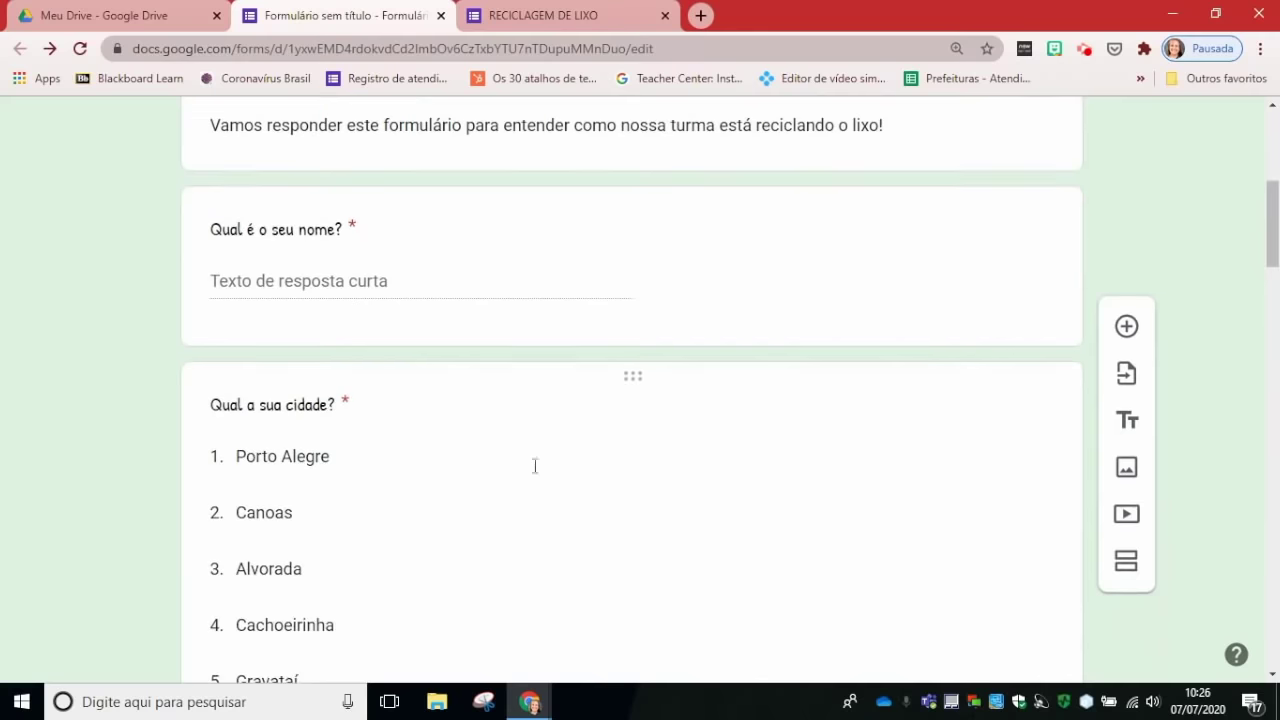
pyautogui.scroll(-2, 535, 466)
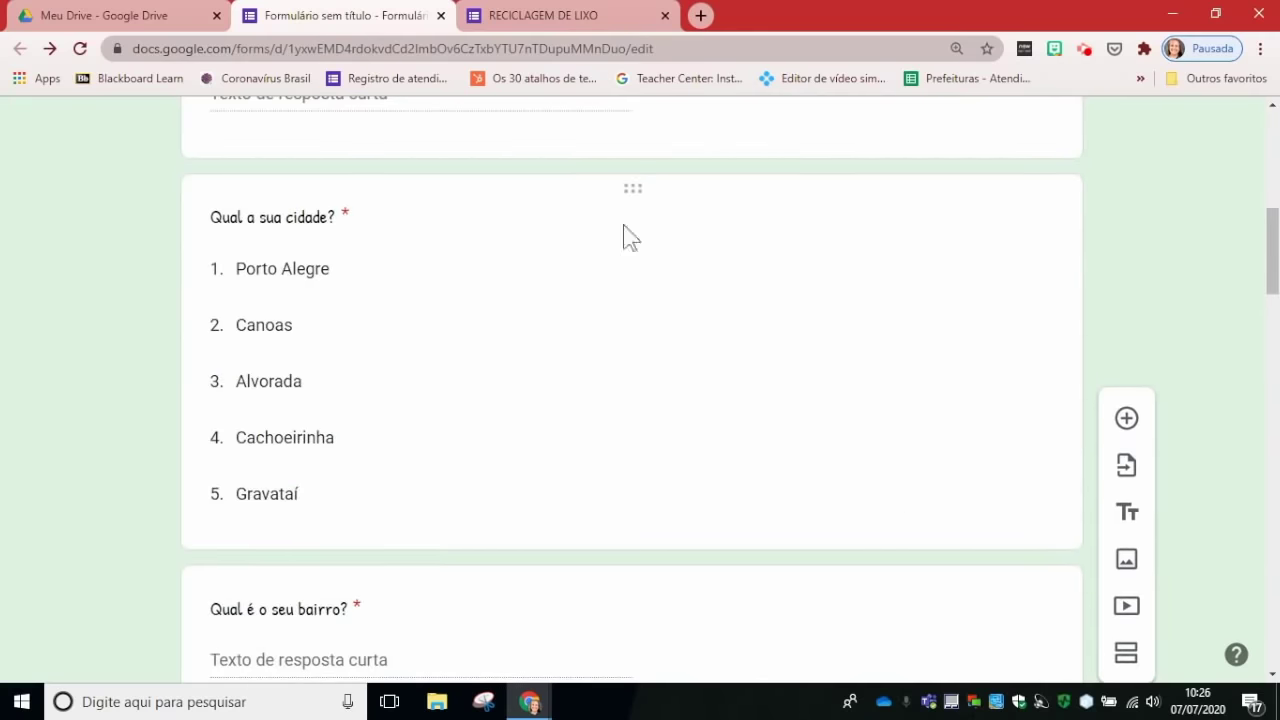
# Step: Select the 'Qual a sua cidade?' question and insert a new section right after it
pyautogui.click(627, 189)
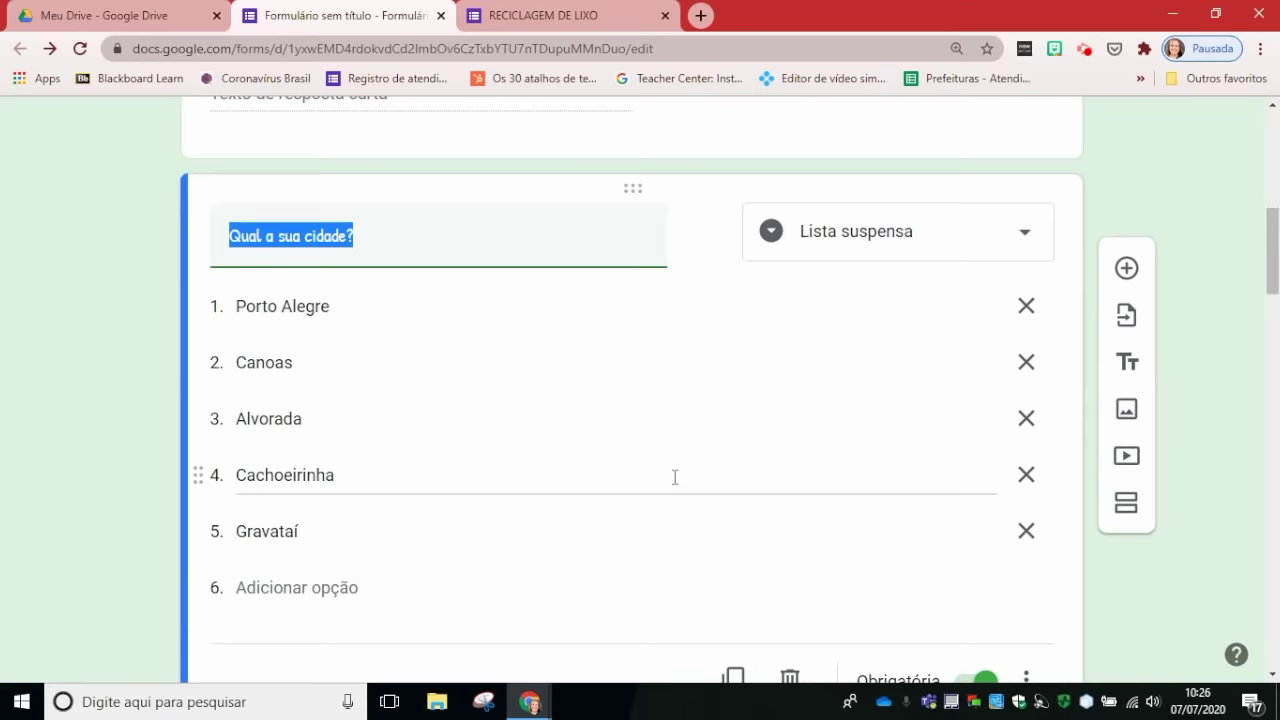
pyautogui.click(1126, 508)
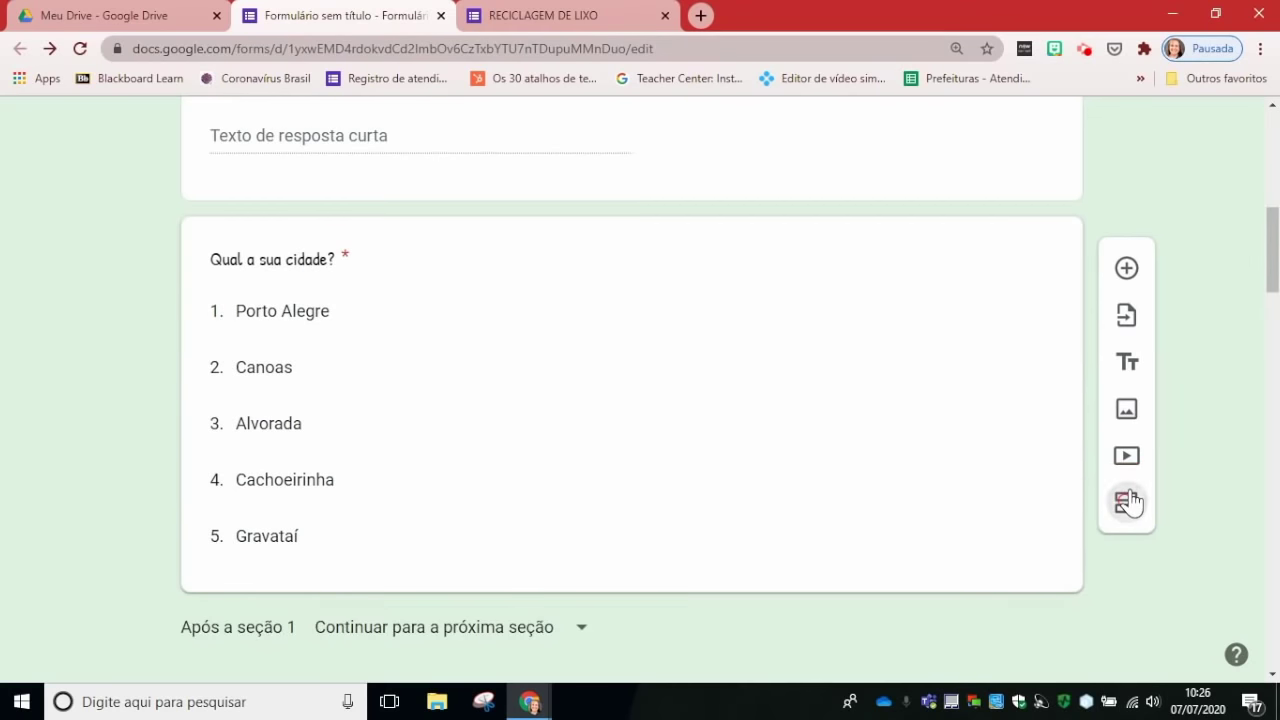
pyautogui.scroll(10, 1200, 265)
pyautogui.moveTo(1274, 161); pyautogui.dragTo(1274, 233)
pyautogui.scroll(-4, 1272, 160)
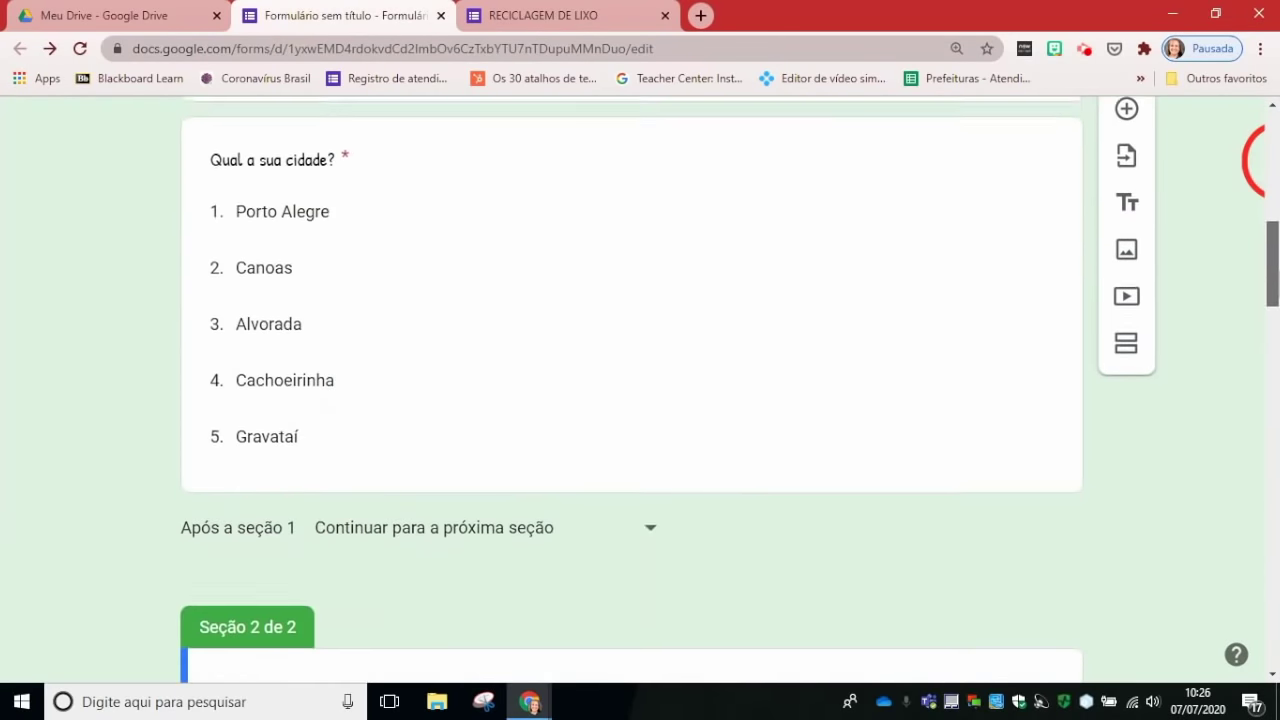
pyautogui.scroll(4, 1272, 160)
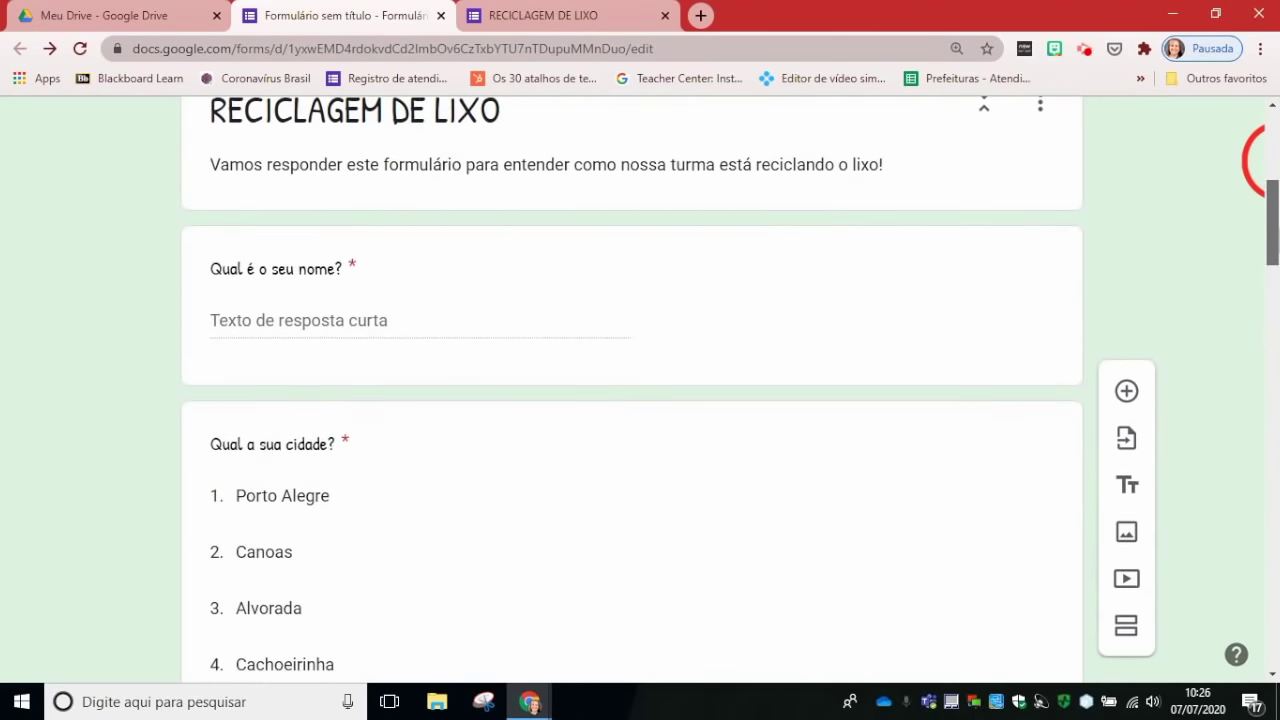
pyautogui.scroll(-5, 1270, 160)
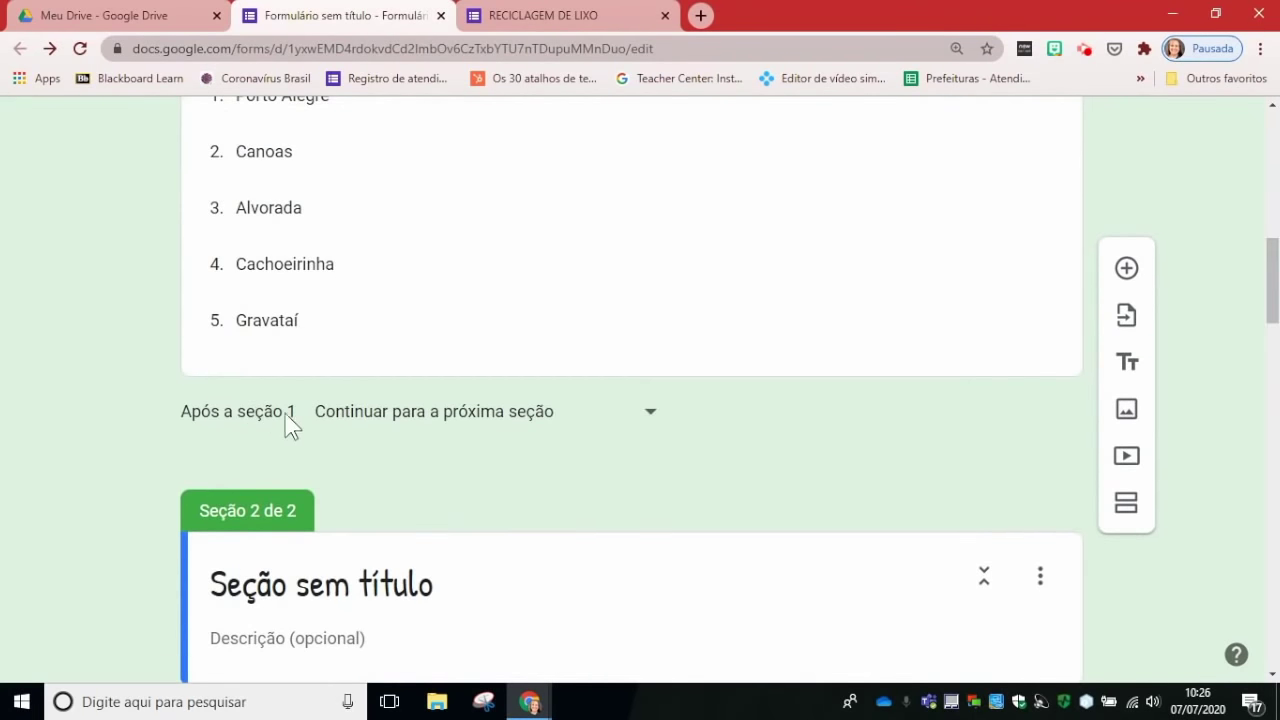
pyautogui.click(649, 418)
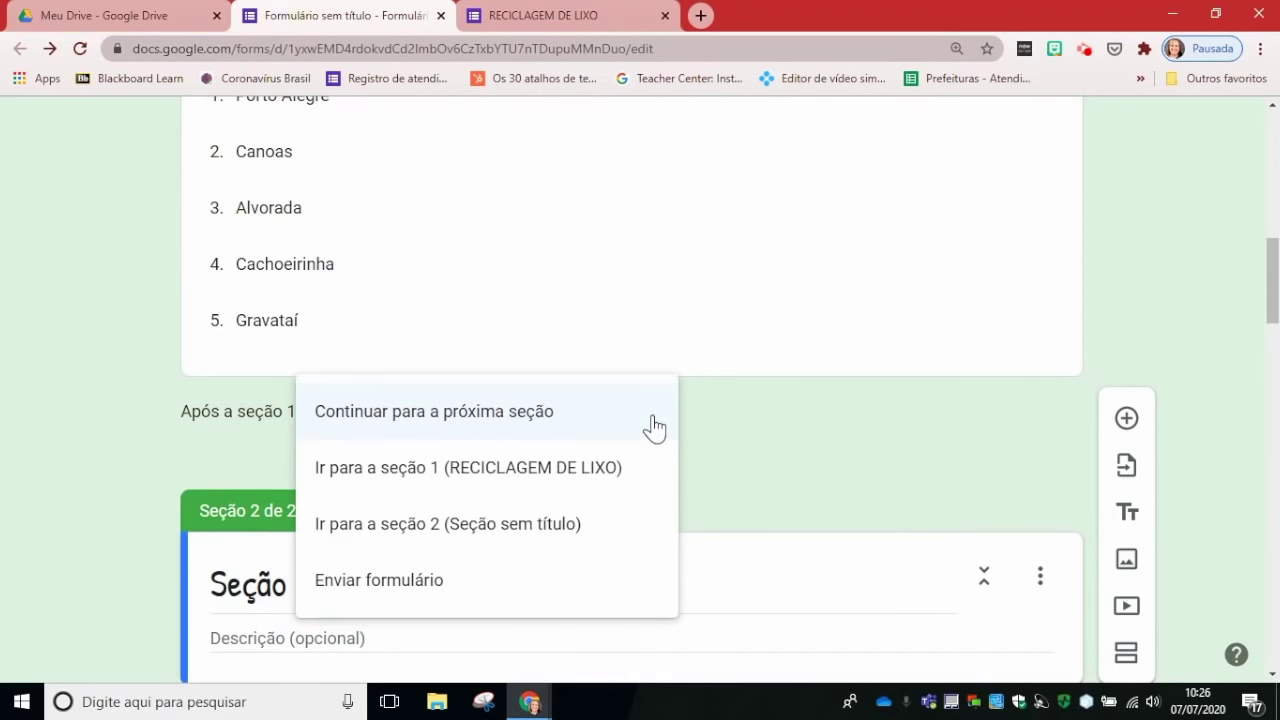
pyautogui.click(510, 415)
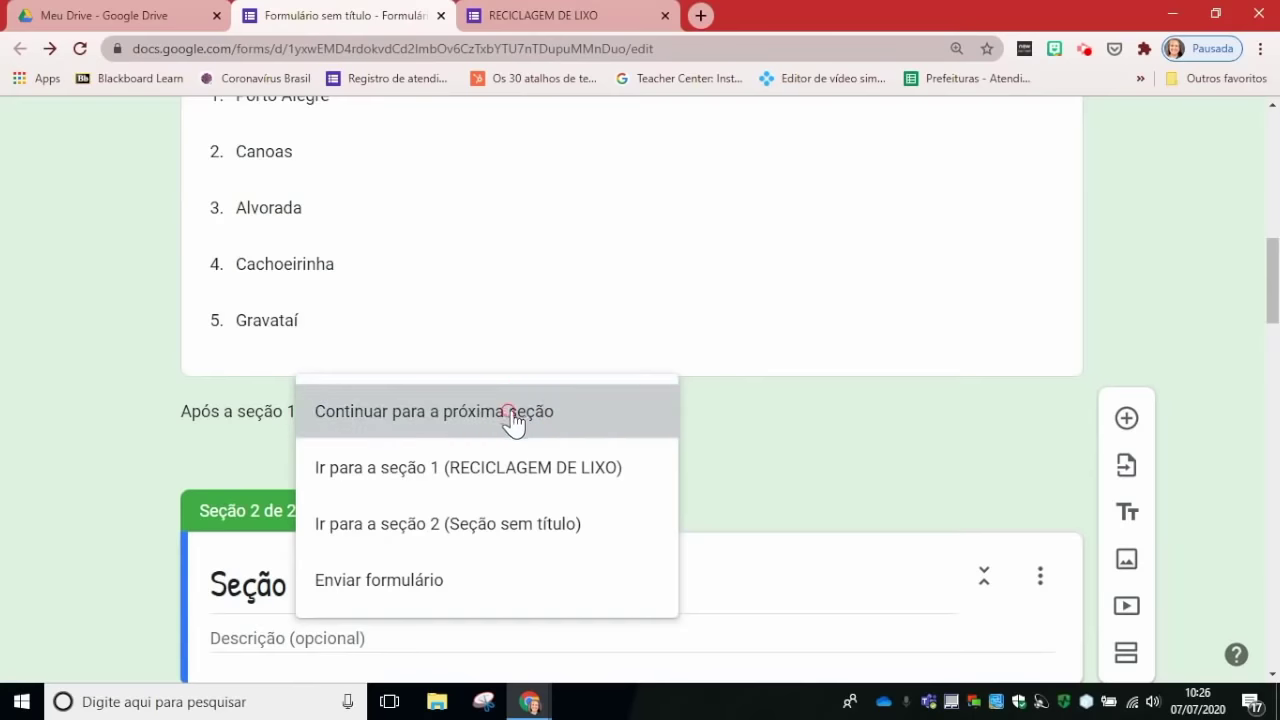
pyautogui.moveTo(1270, 300); pyautogui.dragTo(1278, 347)
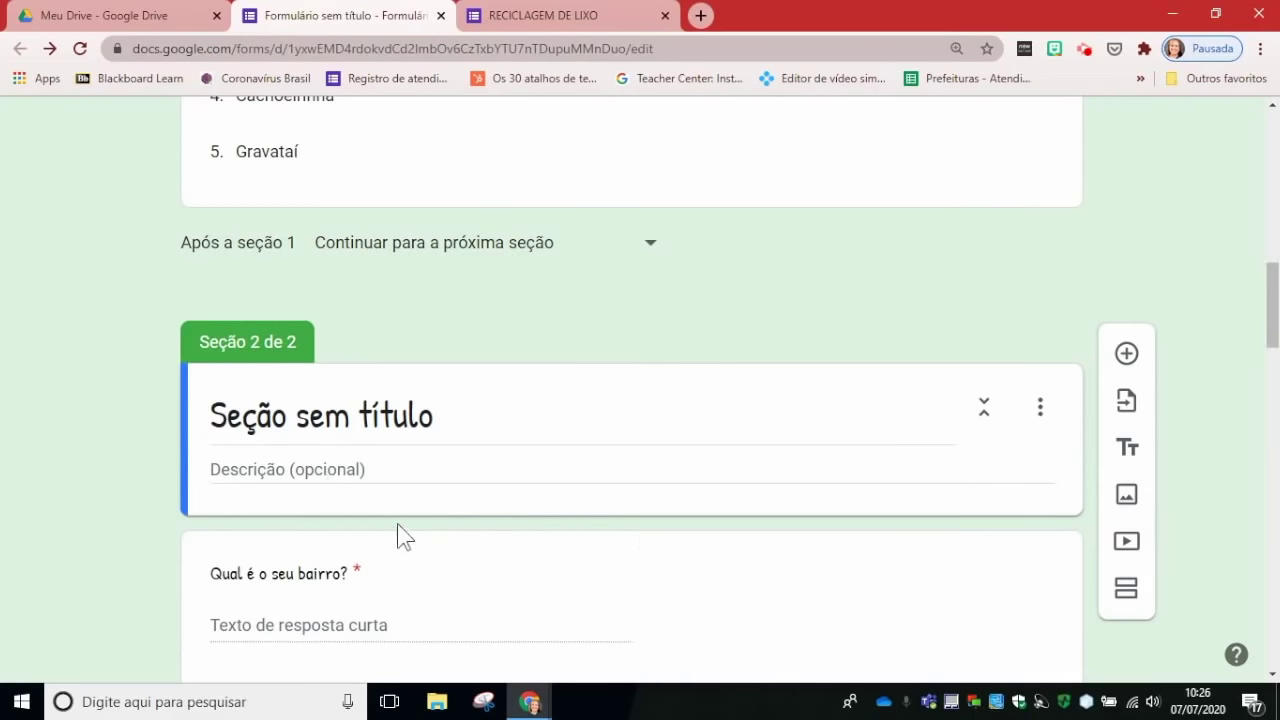
pyautogui.moveTo(1275, 330)
pyautogui.mouseDown()
pyautogui.moveTo(1272, 245)
pyautogui.moveTo(1271, 332)
pyautogui.mouseUp()
# Step: Drag the 'Qual é o seu bairro?' card above the Seção 2 header, just after the city question
pyautogui.scroll(3, 774, 414)
pyautogui.scroll(4, 779, 413)
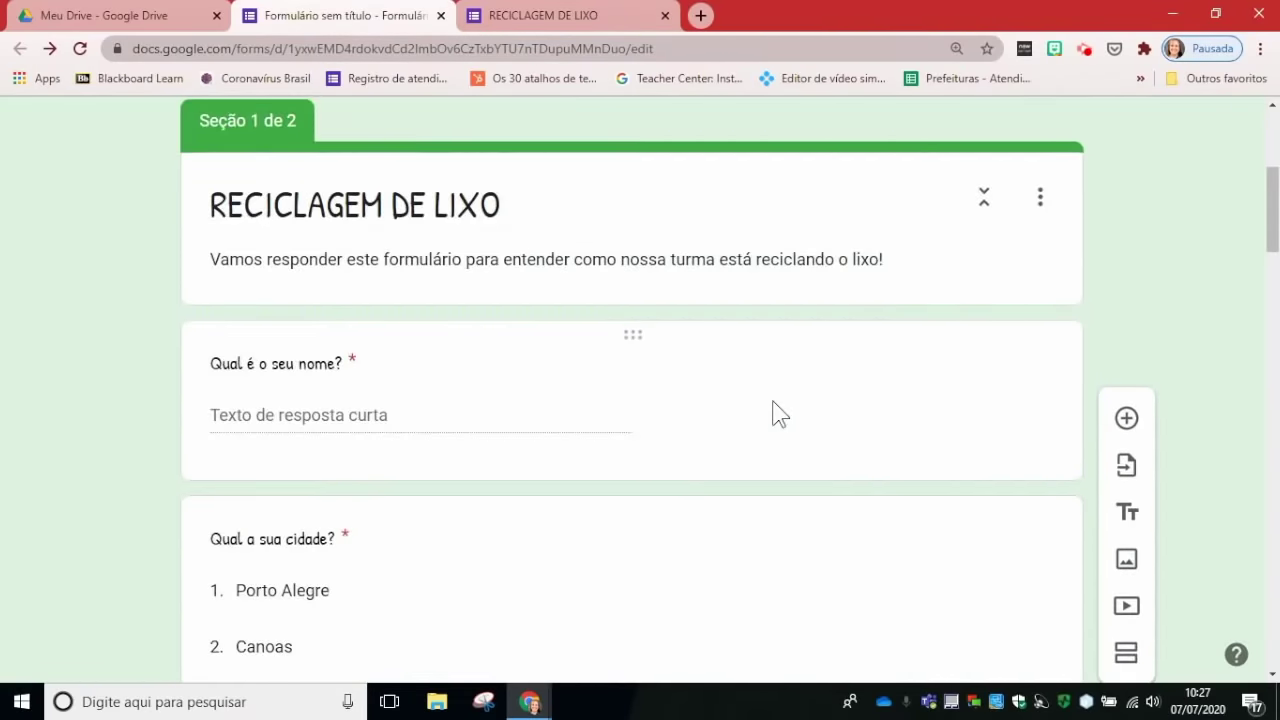
pyautogui.scroll(-4, 420, 483)
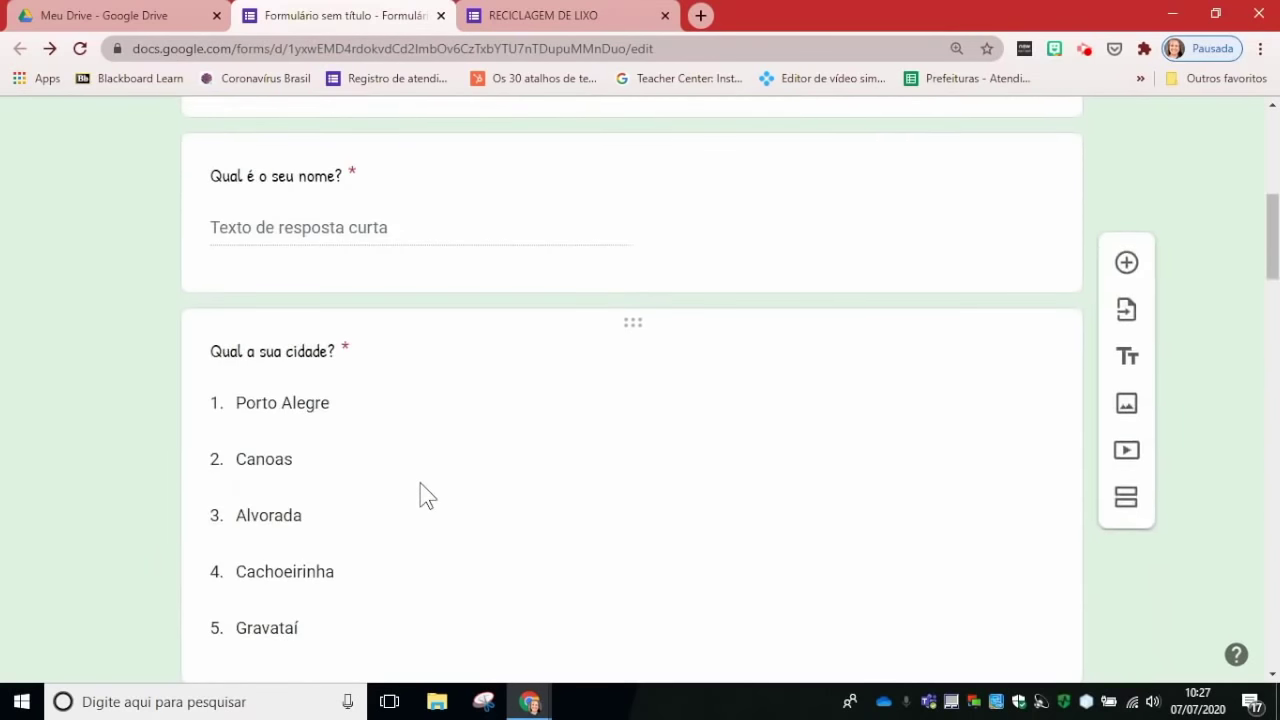
pyautogui.scroll(-3, 421, 486)
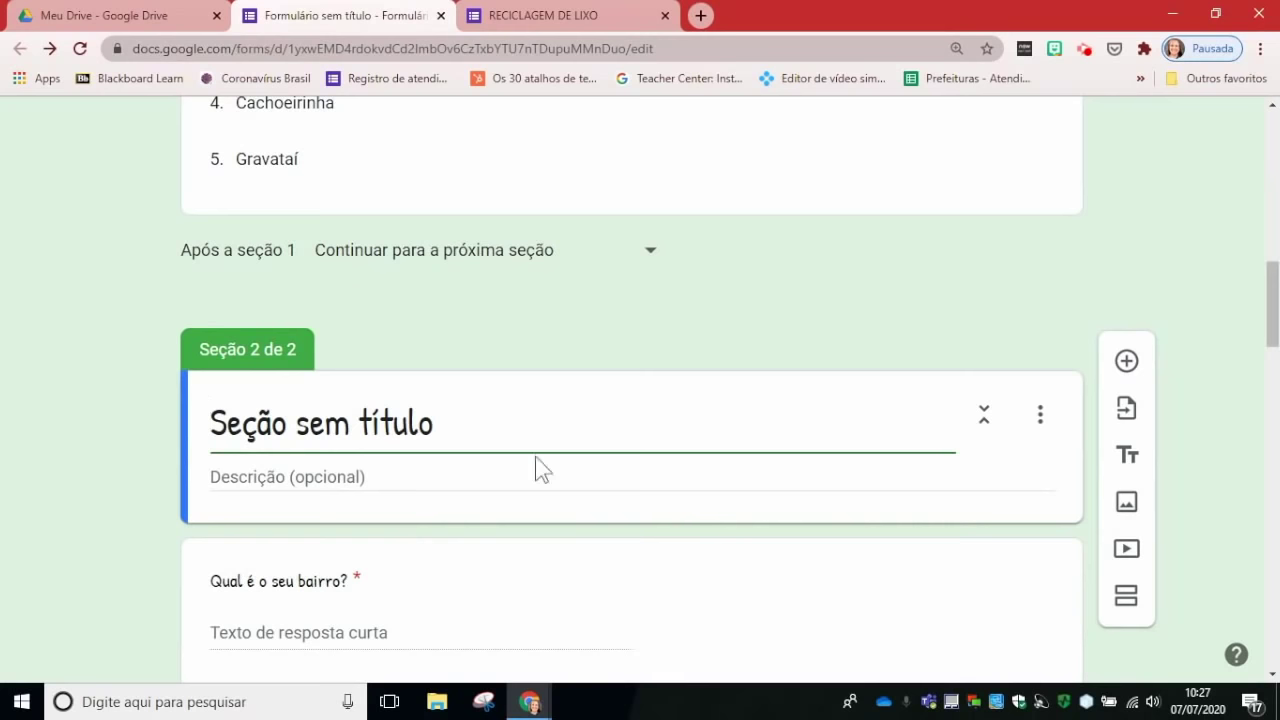
pyautogui.click(635, 556)
pyautogui.moveTo(635, 556); pyautogui.dragTo(609, 354)
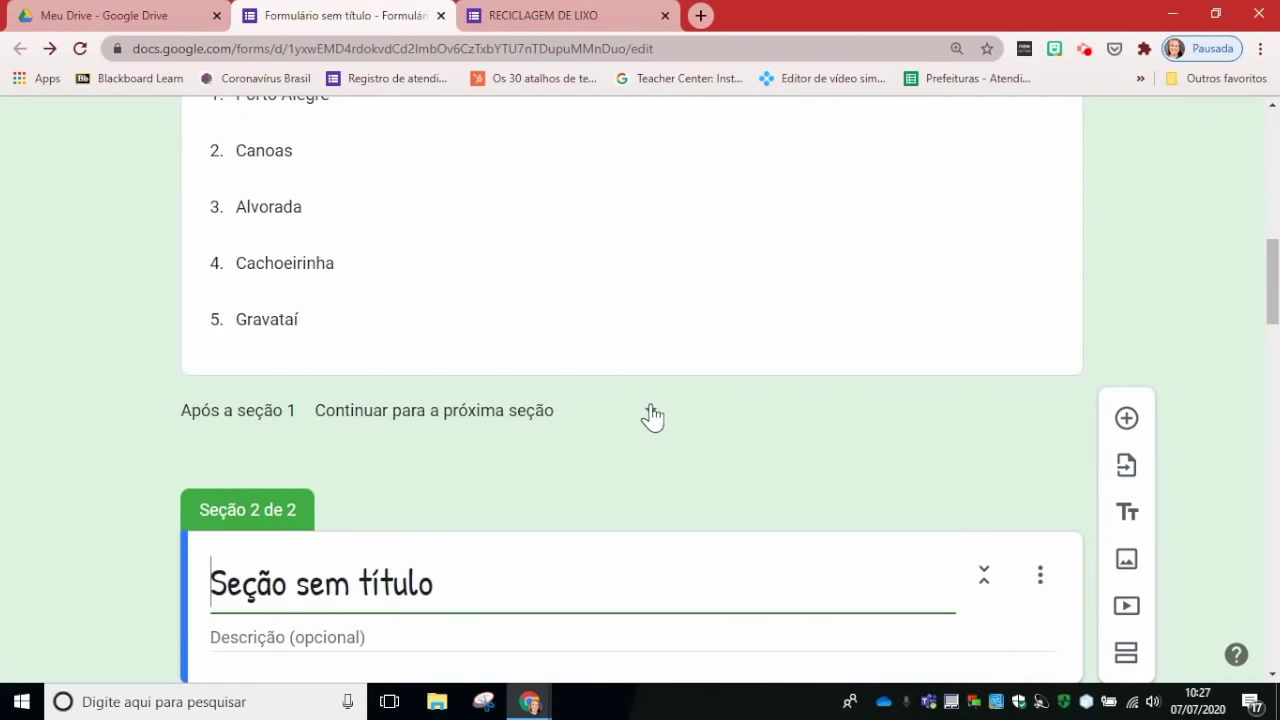
pyautogui.scroll(-2, 705, 511)
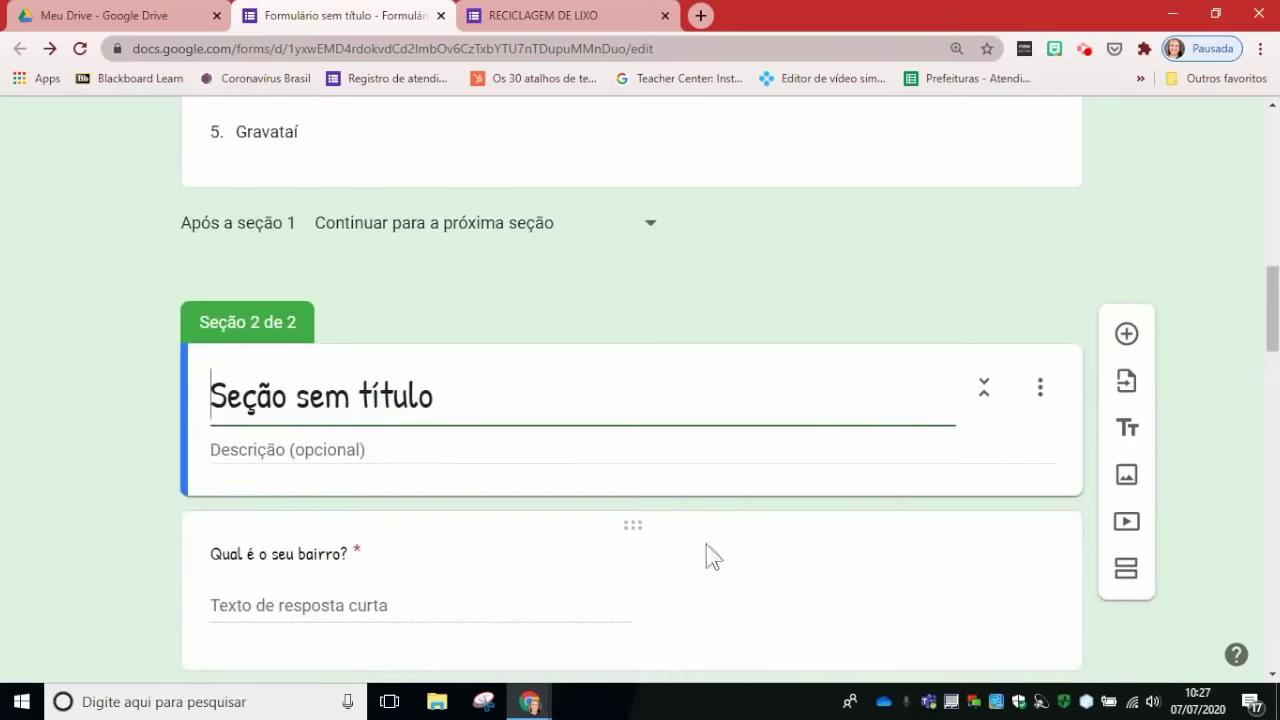
pyautogui.moveTo(640, 523); pyautogui.dragTo(584, 430)
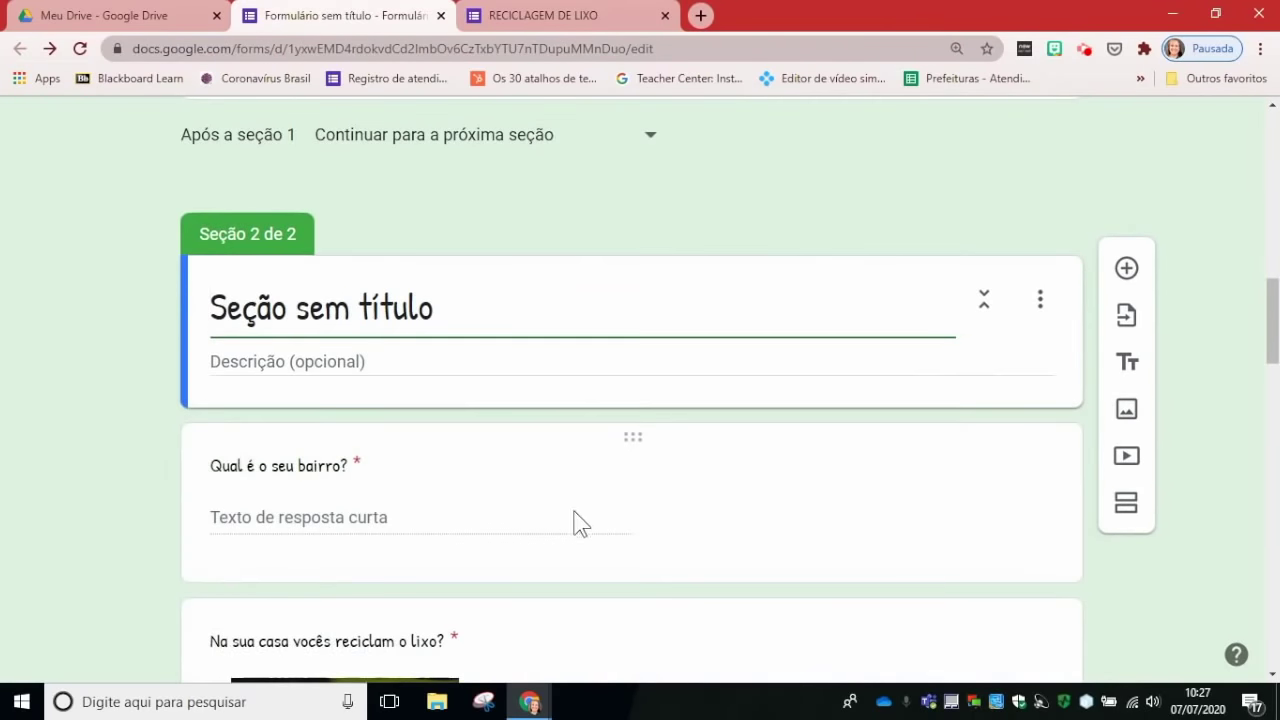
pyautogui.moveTo(636, 442); pyautogui.dragTo(625, 301)
# Step: Title section 2 'RECICLAGEM DE LIXO - PARTE 2' from the pasted part 1 title, then reload the live form
pyautogui.click(597, 428)
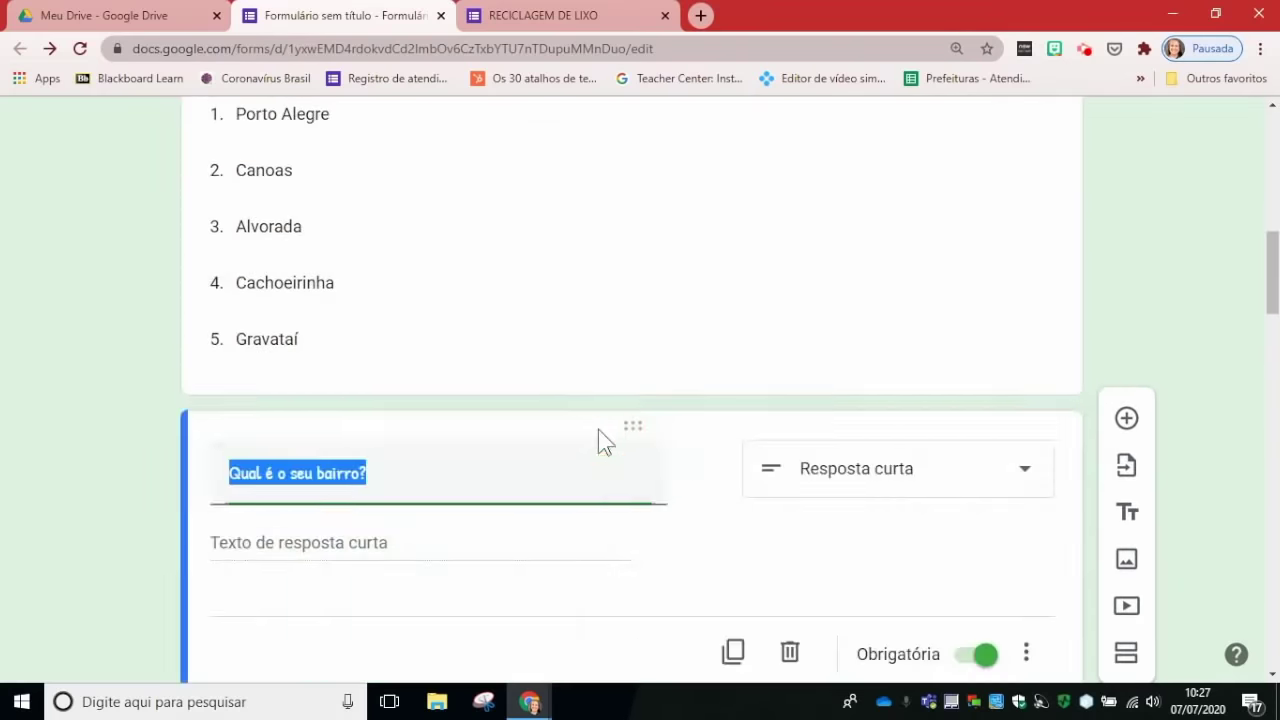
pyautogui.scroll(-5, 655, 534)
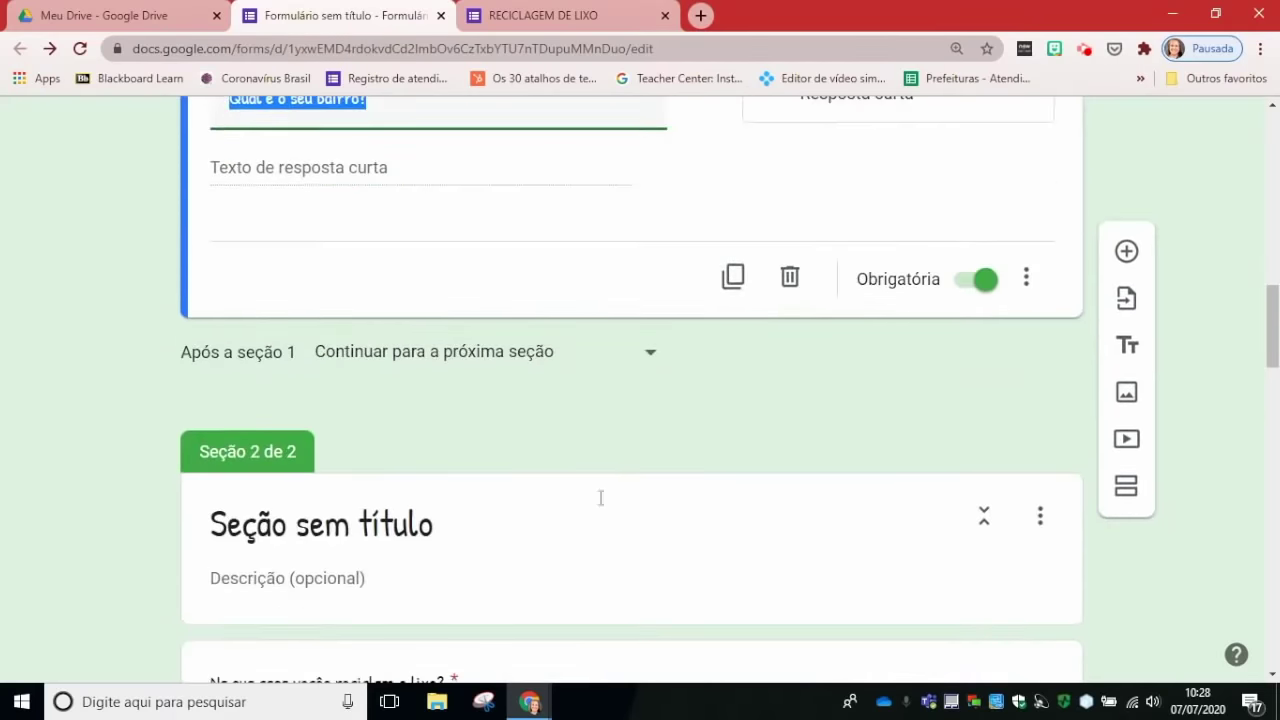
pyautogui.scroll(-2, 337, 486)
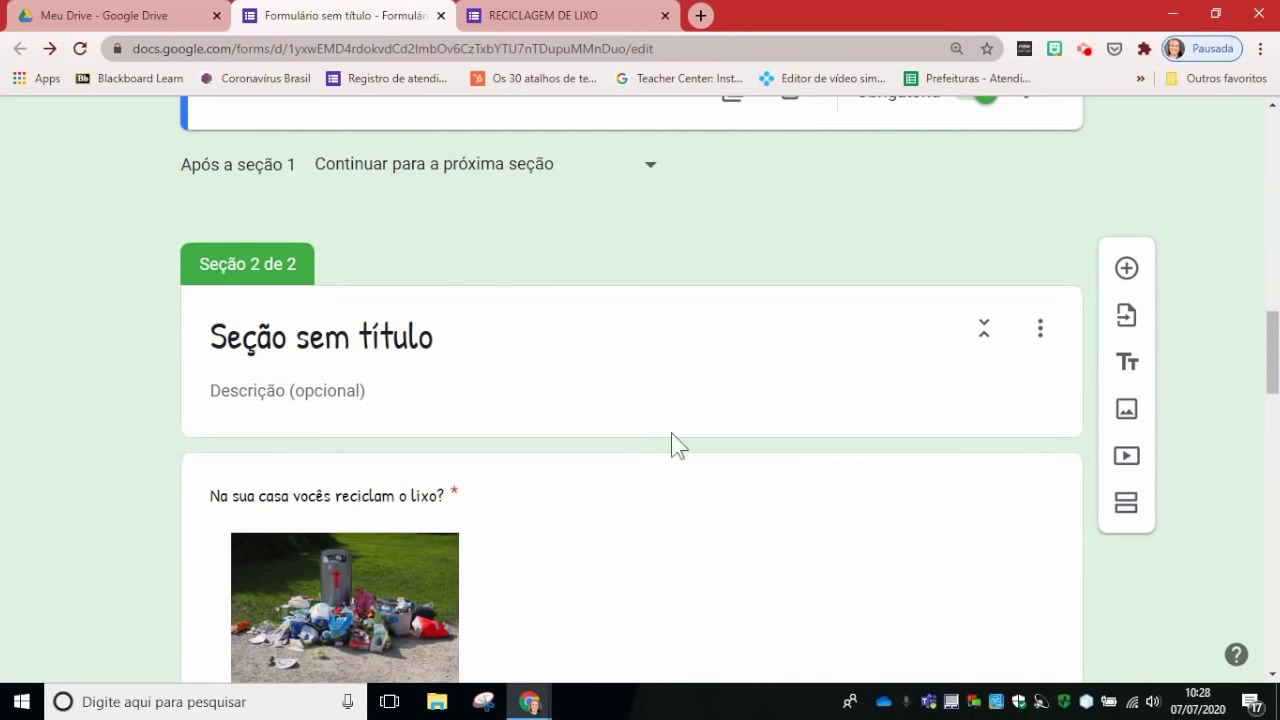
pyautogui.click(408, 338)
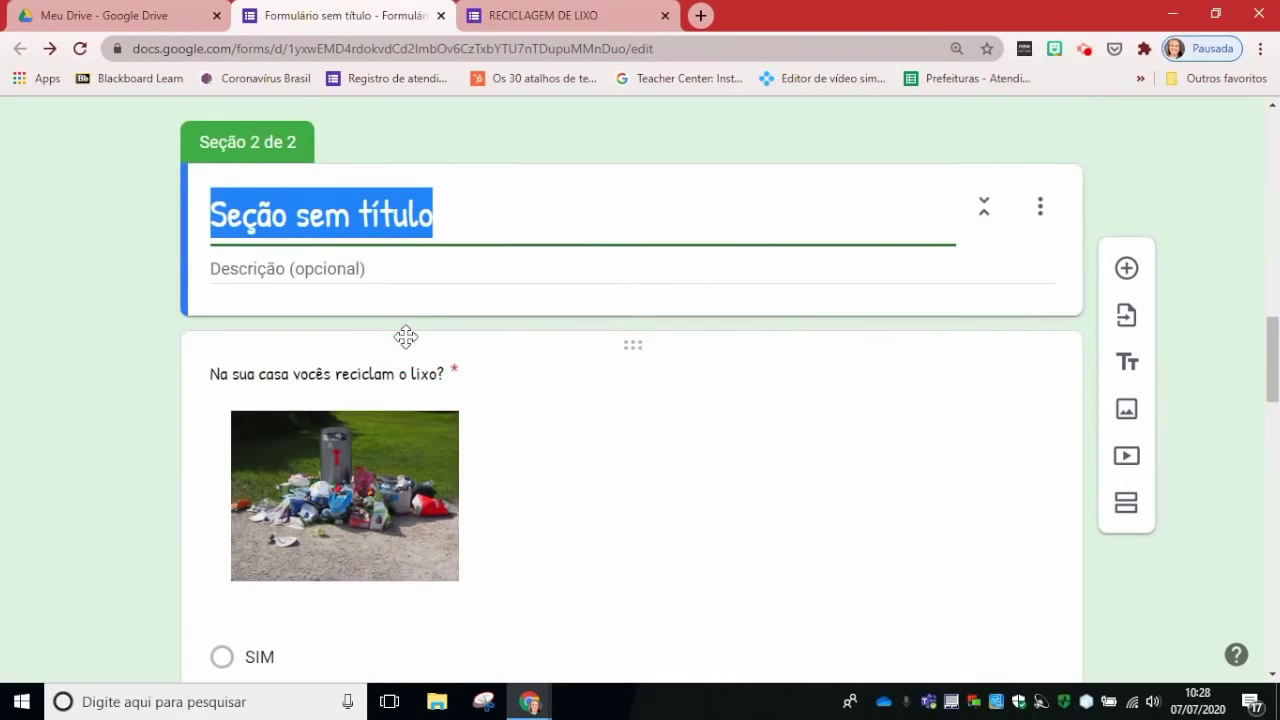
pyautogui.click(614, 409)
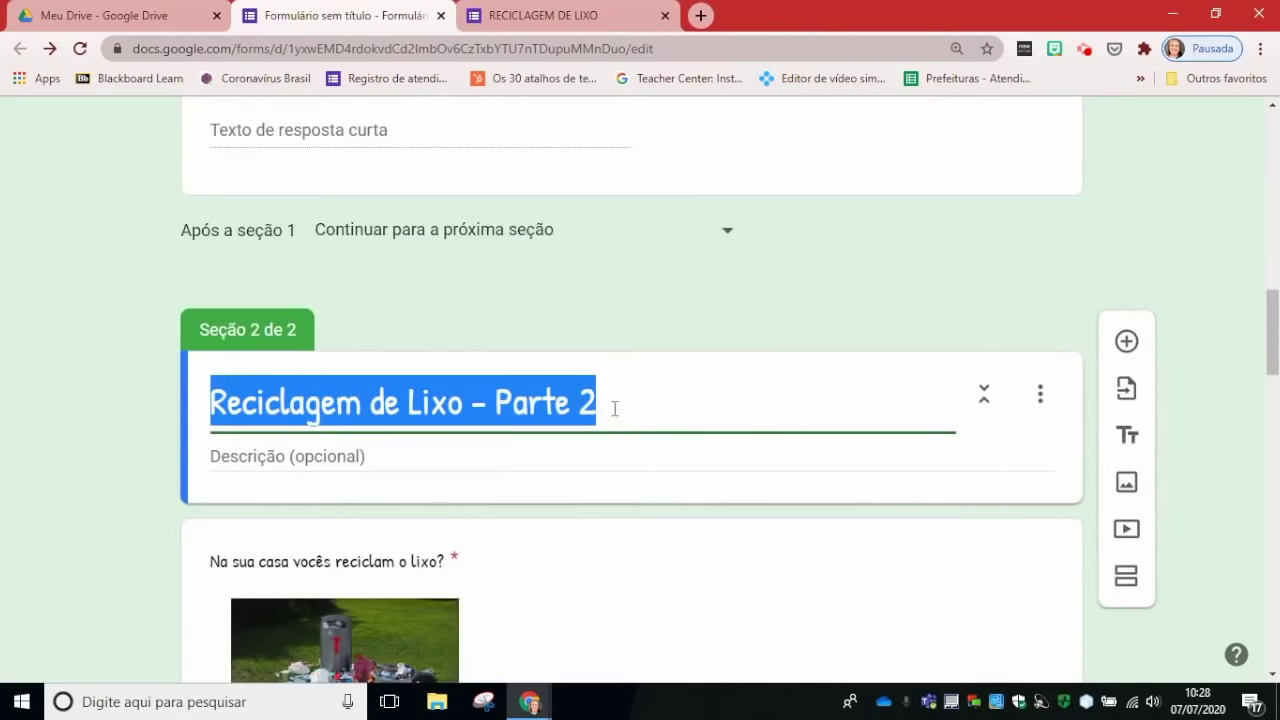
pyautogui.write('RECICLAGEM DE LIXO - PARTE 1')
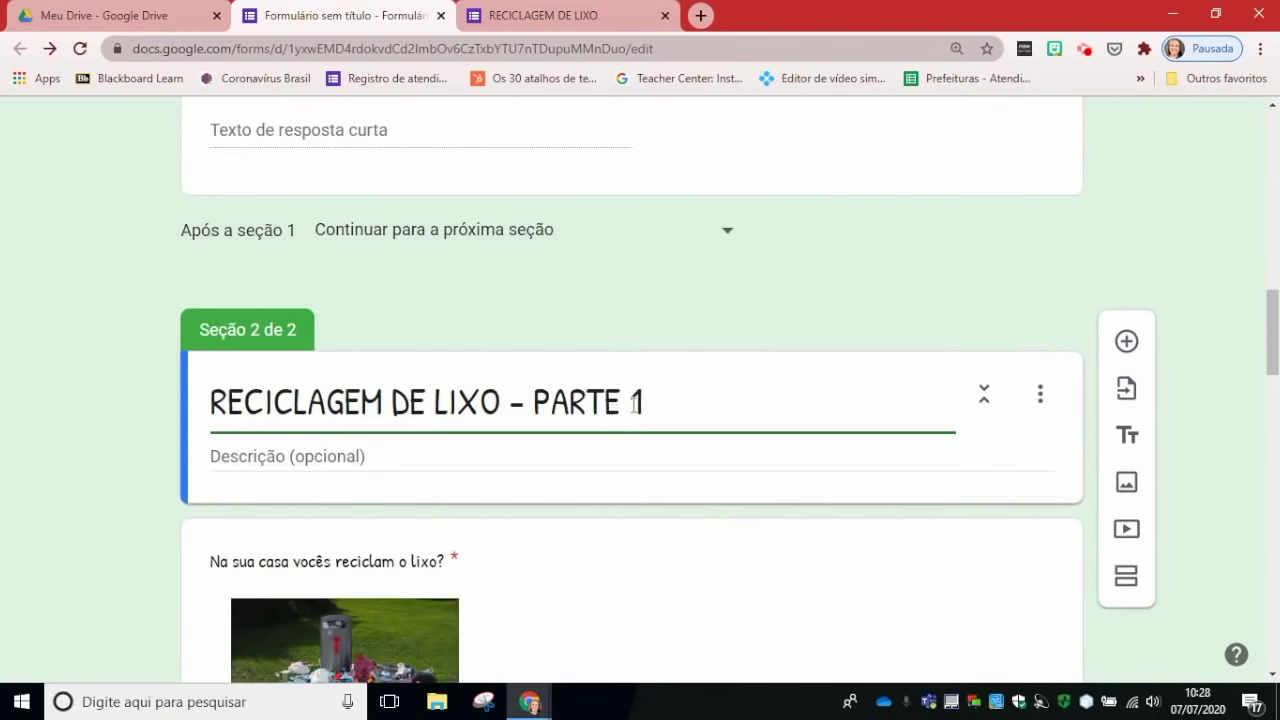
pyautogui.press('BackSpace')
pyautogui.write('2')
pyautogui.click(1190, 473)
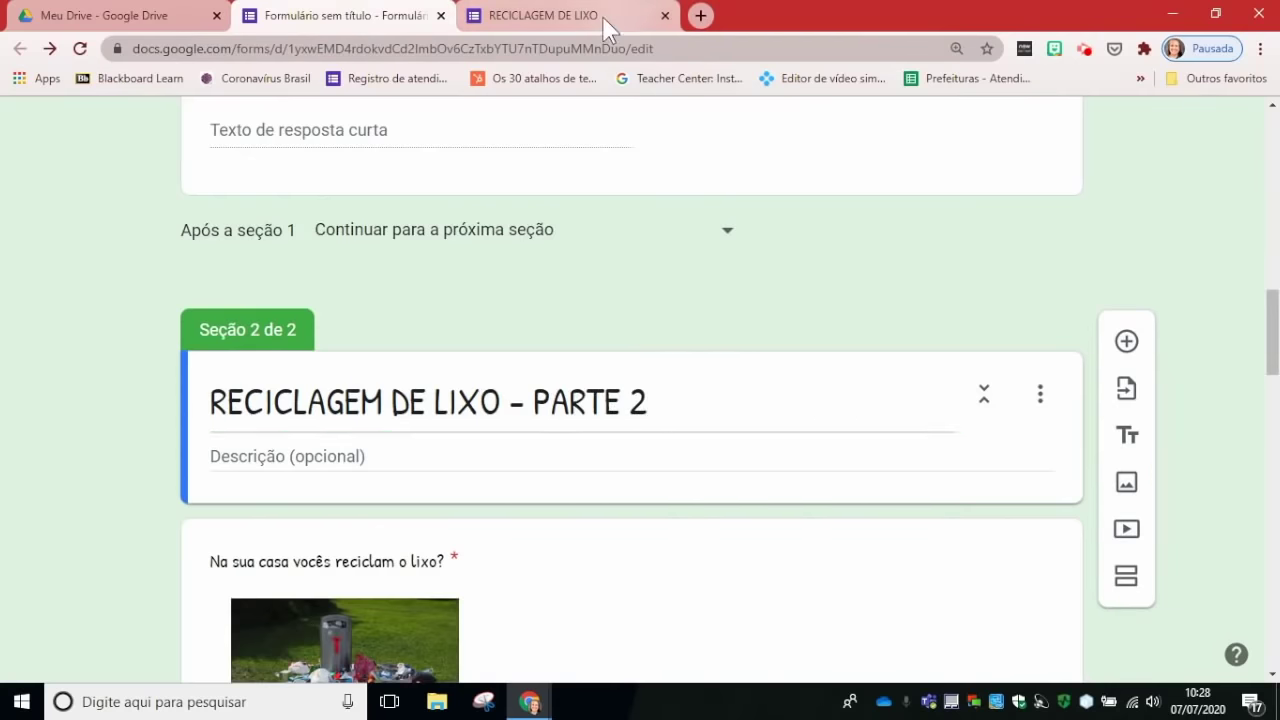
pyautogui.click(606, 20)
pyautogui.click(80, 48)
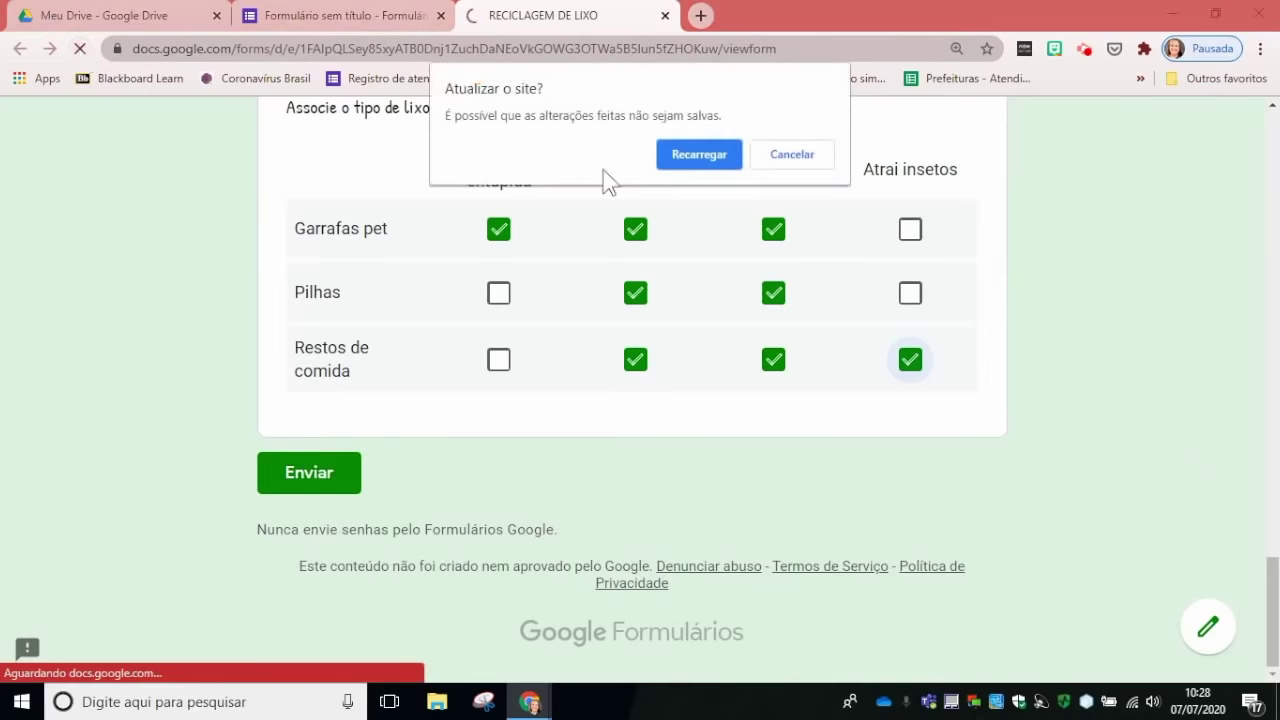
# Step: Reload the live form and answer with a name, city Alvorada and neighbourhood Harmonia
pyautogui.click(717, 161)
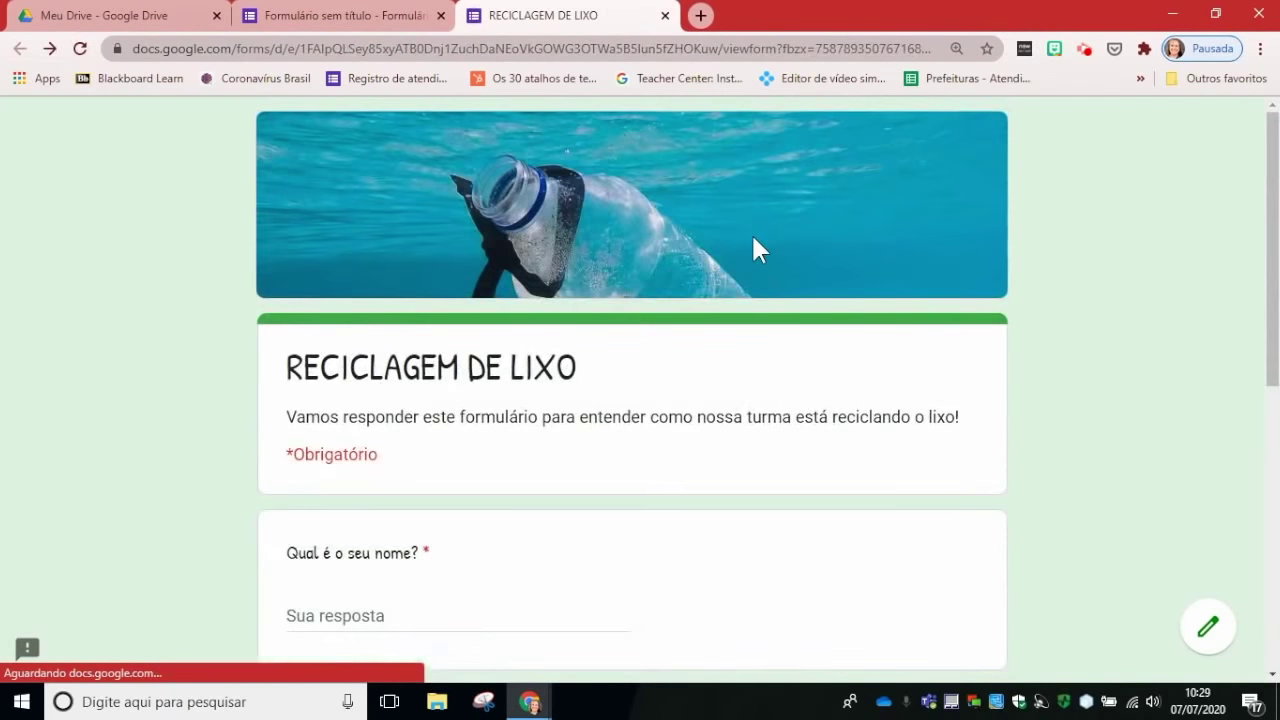
pyautogui.scroll(-2, 546, 411)
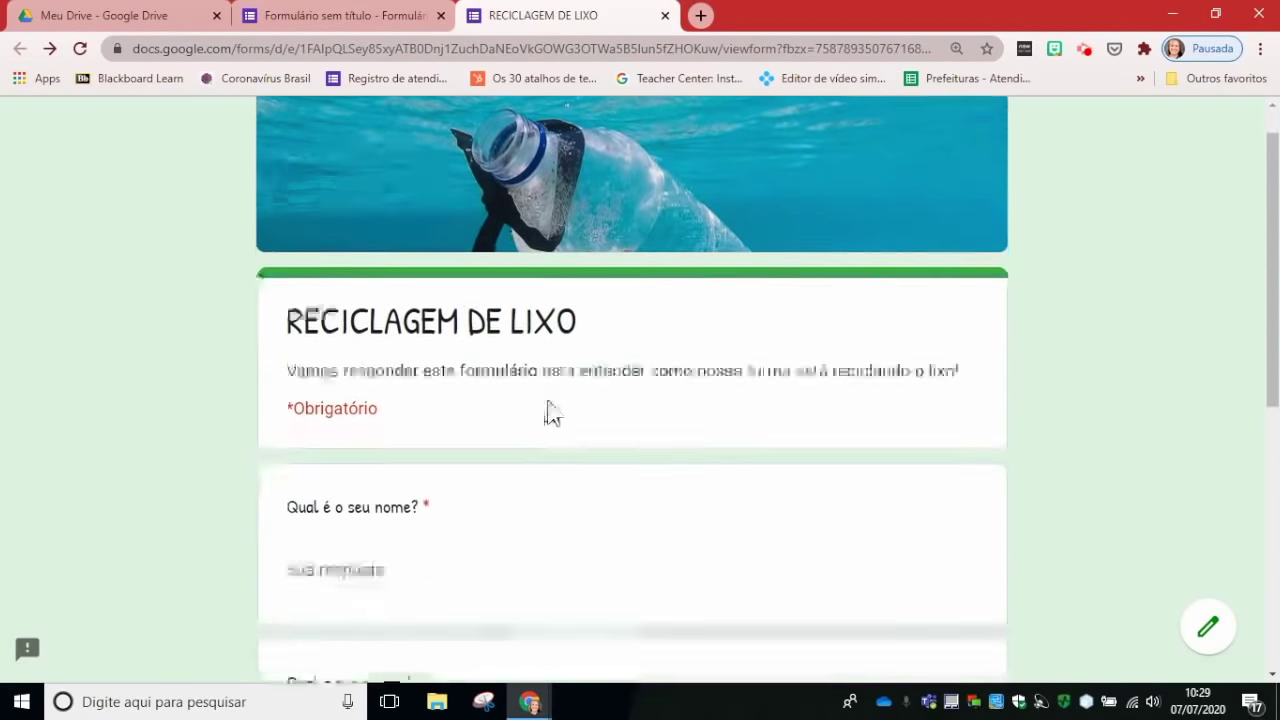
pyautogui.click(422, 431)
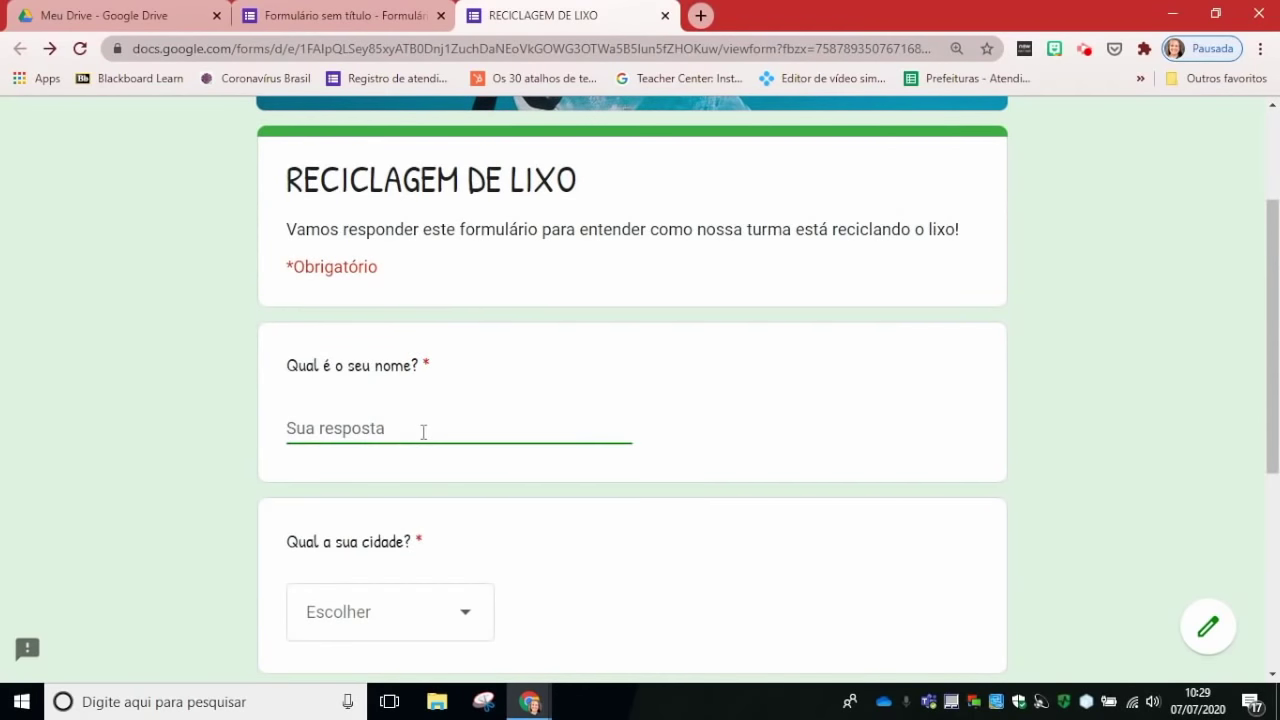
pyautogui.write('Paulo')
pyautogui.click(451, 611)
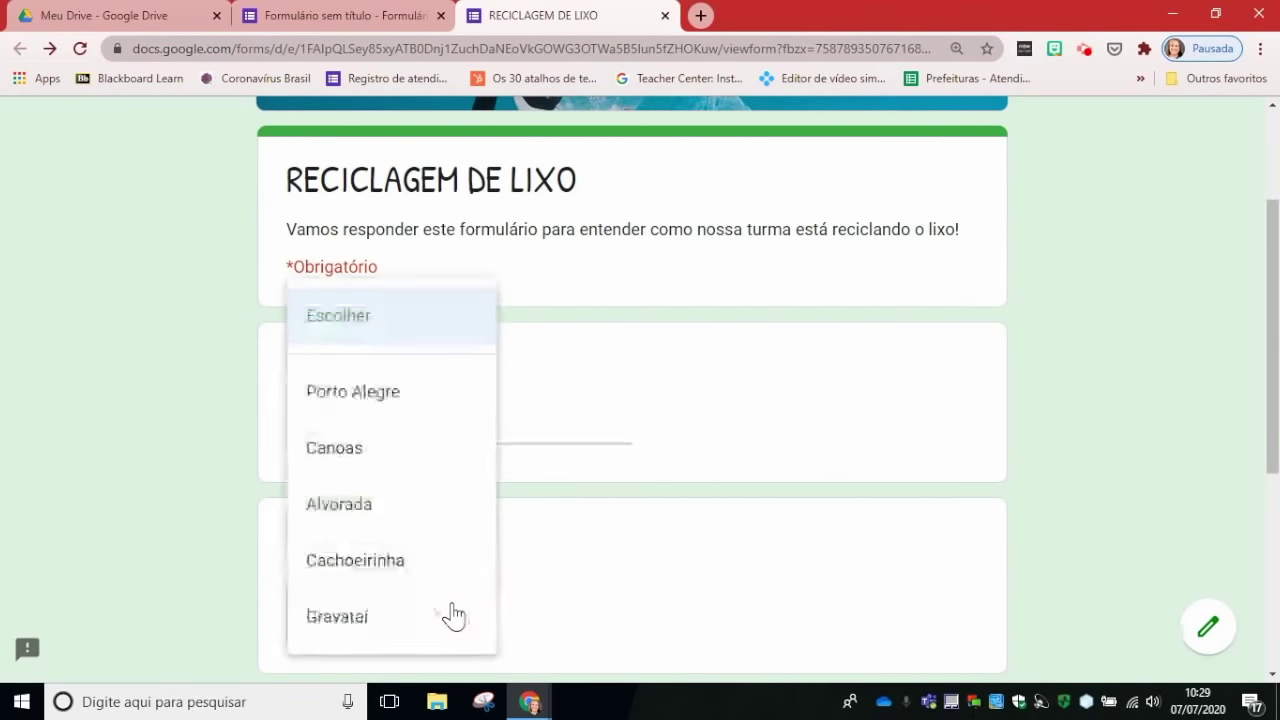
pyautogui.click(397, 520)
pyautogui.scroll(-3, 629, 521)
pyautogui.click(356, 515)
pyautogui.write('Harmonia')
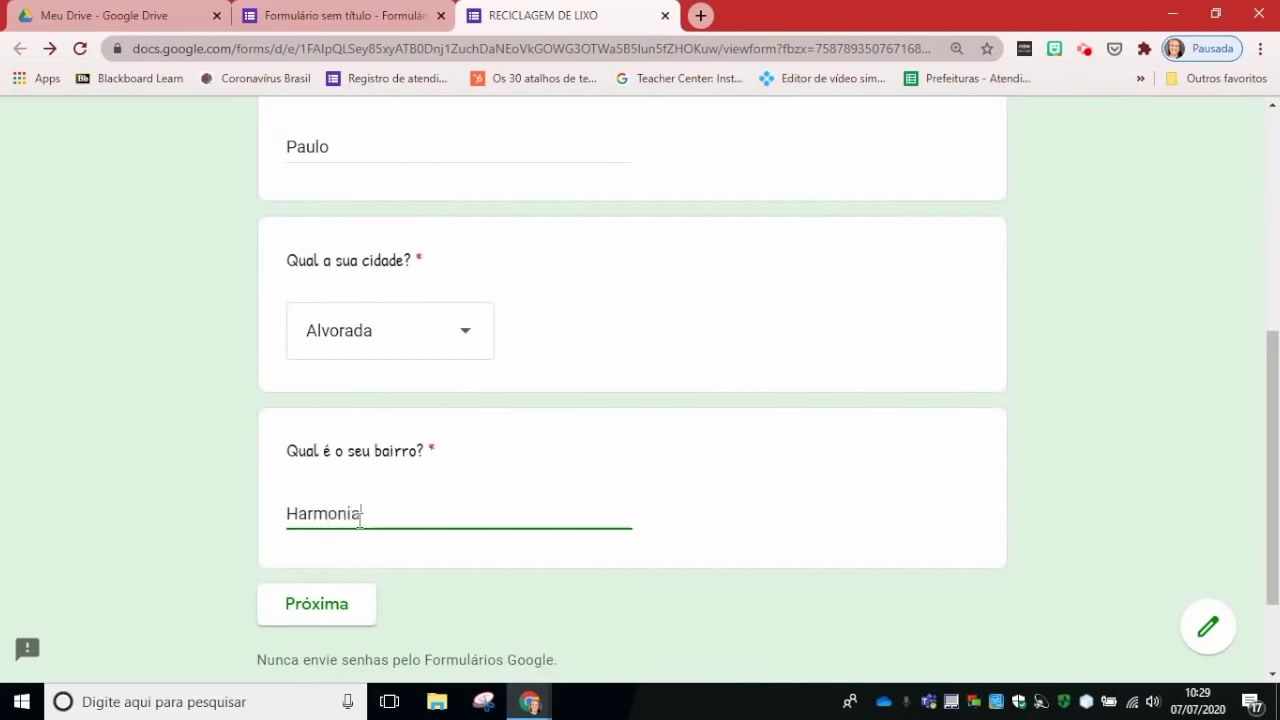
# Step: Continue to the form's second part, look through it, and return to the editor
pyautogui.click(340, 605)
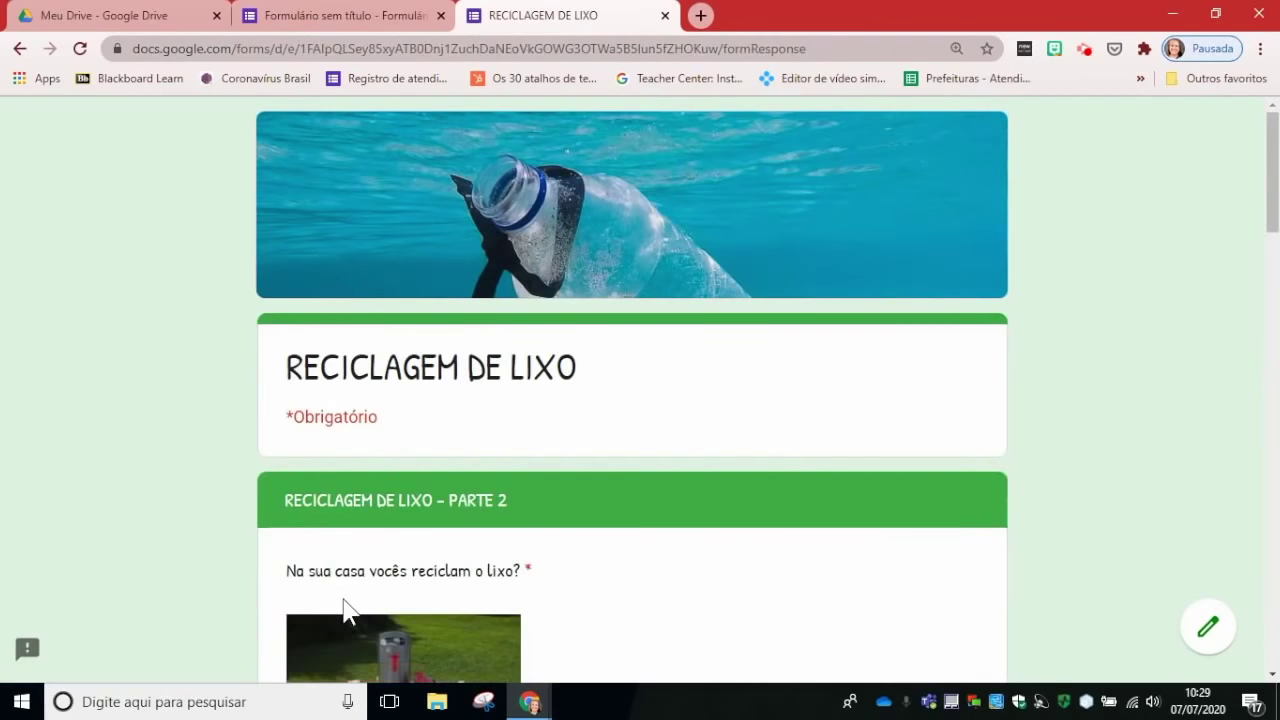
pyautogui.scroll(-2, 591, 560)
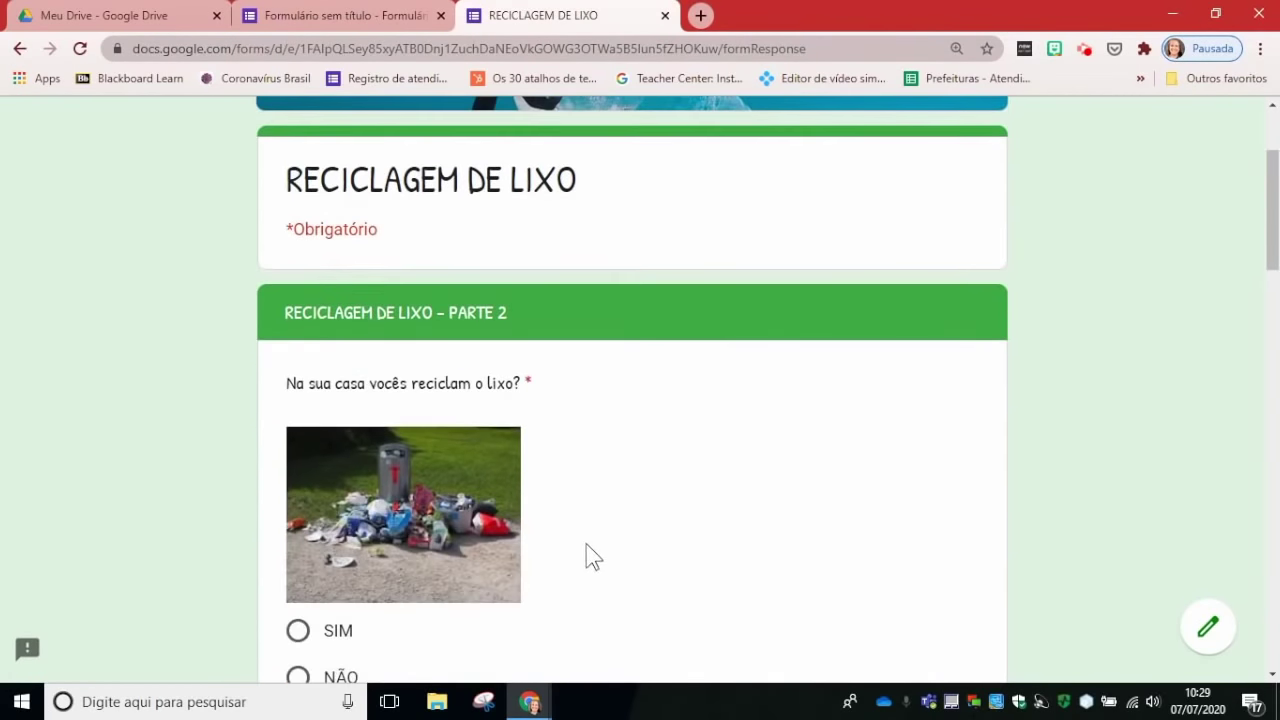
pyautogui.scroll(-3, 560, 415)
pyautogui.scroll(-15, 555, 407)
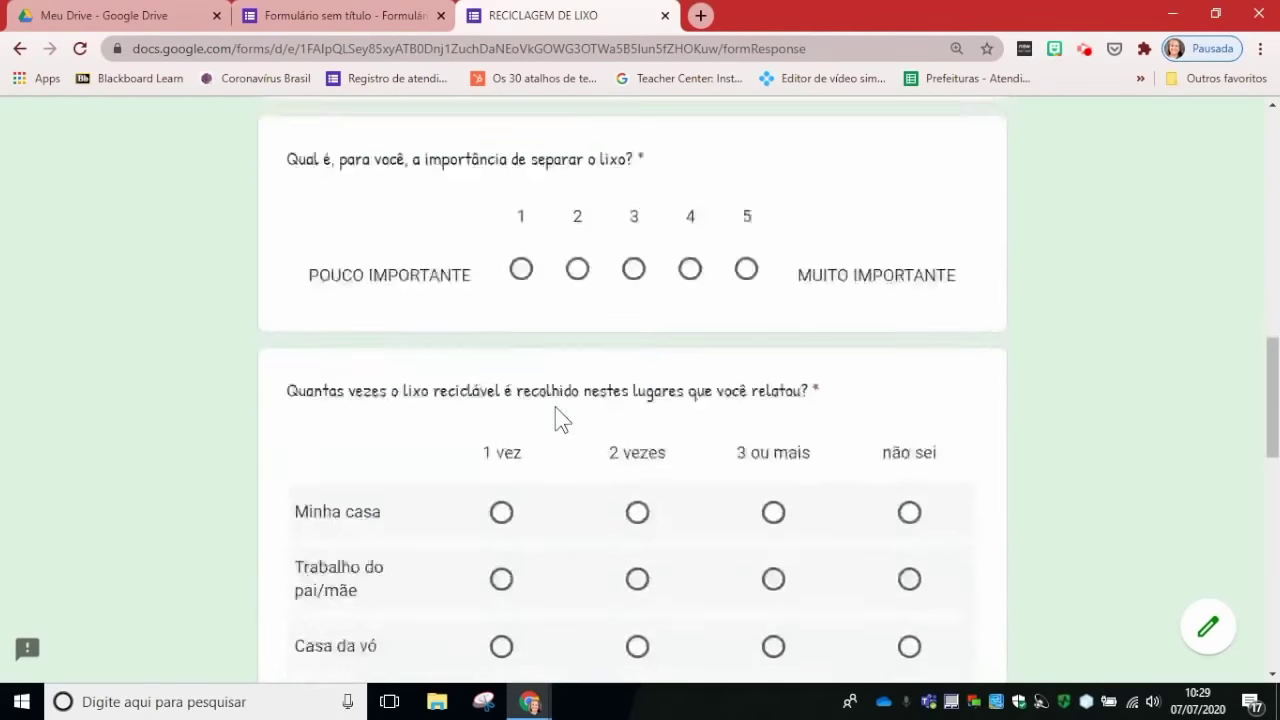
pyautogui.scroll(-2, 554, 407)
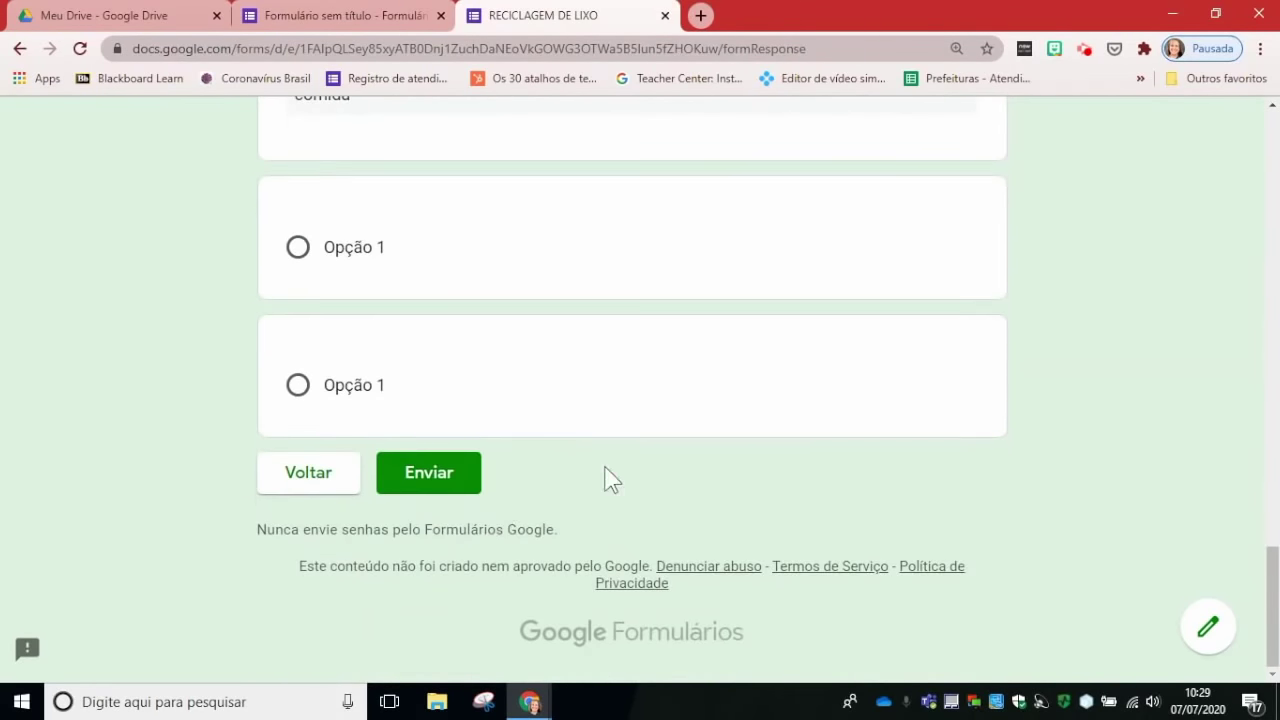
pyautogui.scroll(16, 606, 477)
pyautogui.scroll(5, 511, 341)
pyautogui.click(383, 18)
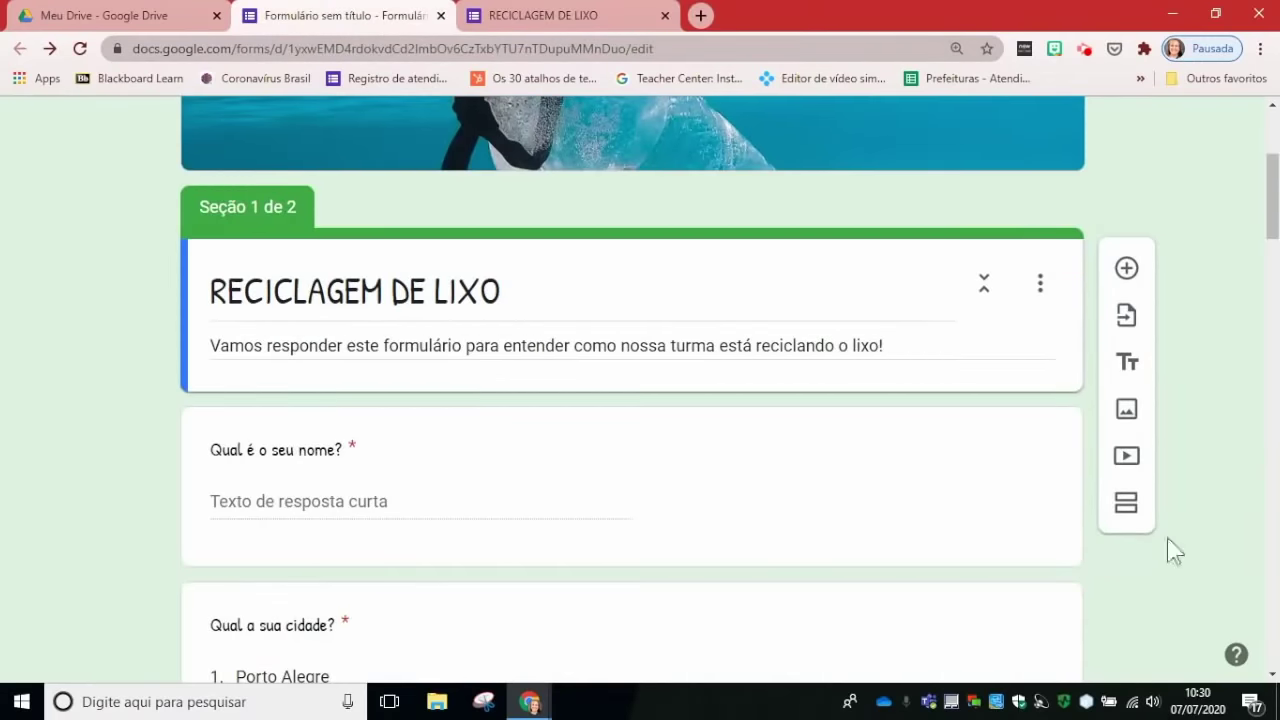
# Step: Tick 'Coletar endereços de e-mail' in the form settings, leaving 'Limitar a 1 resposta' unticked
pyautogui.scroll(-9, 1230, 498)
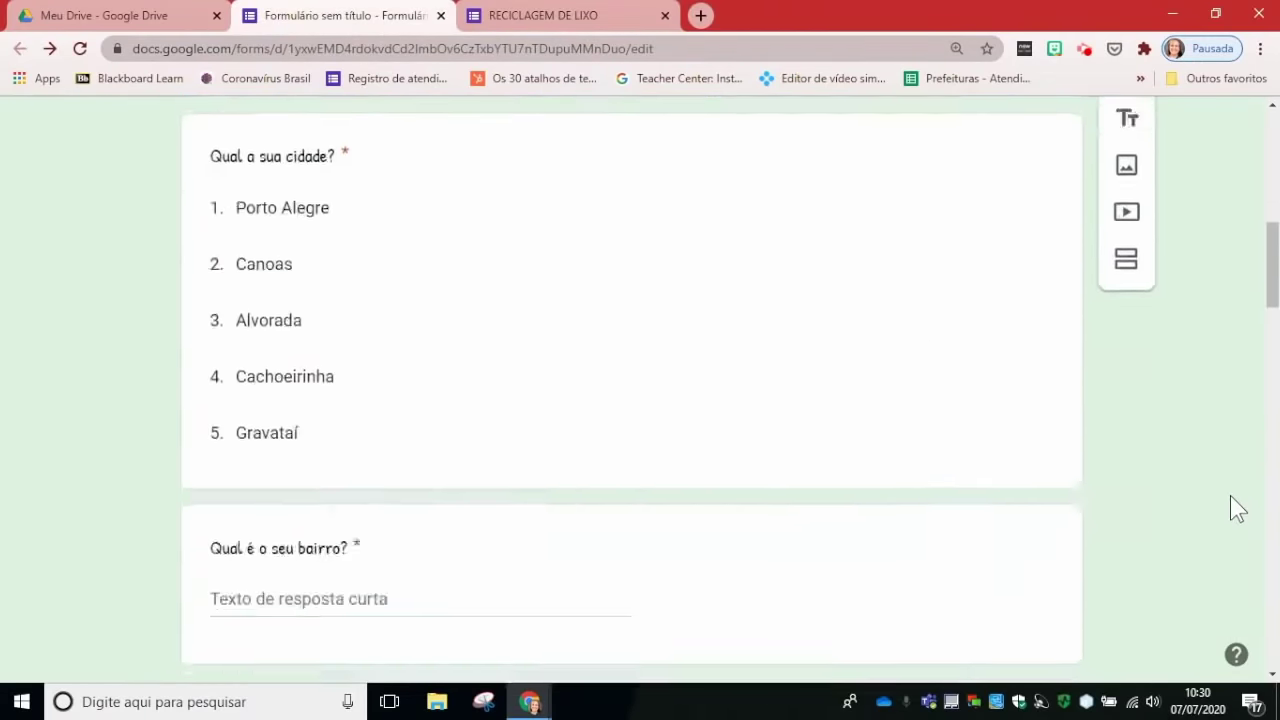
pyautogui.scroll(8, 1230, 495)
pyautogui.scroll(4, 1229, 497)
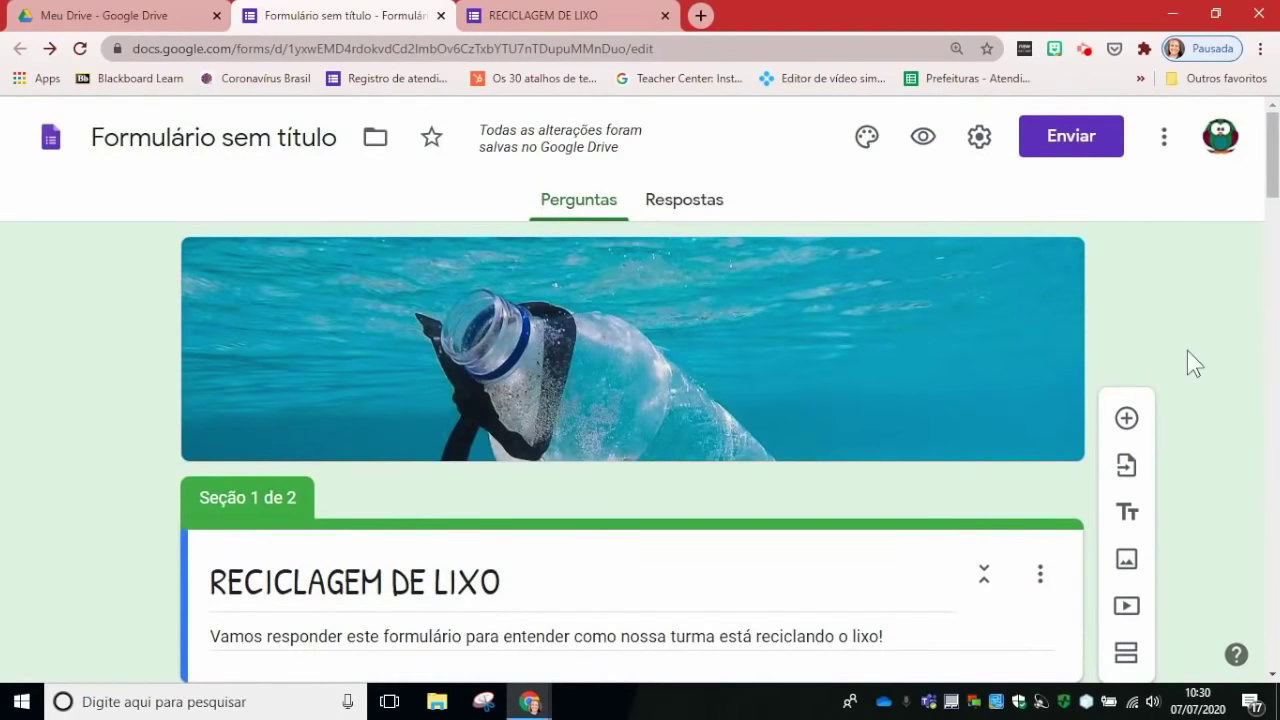
pyautogui.click(980, 140)
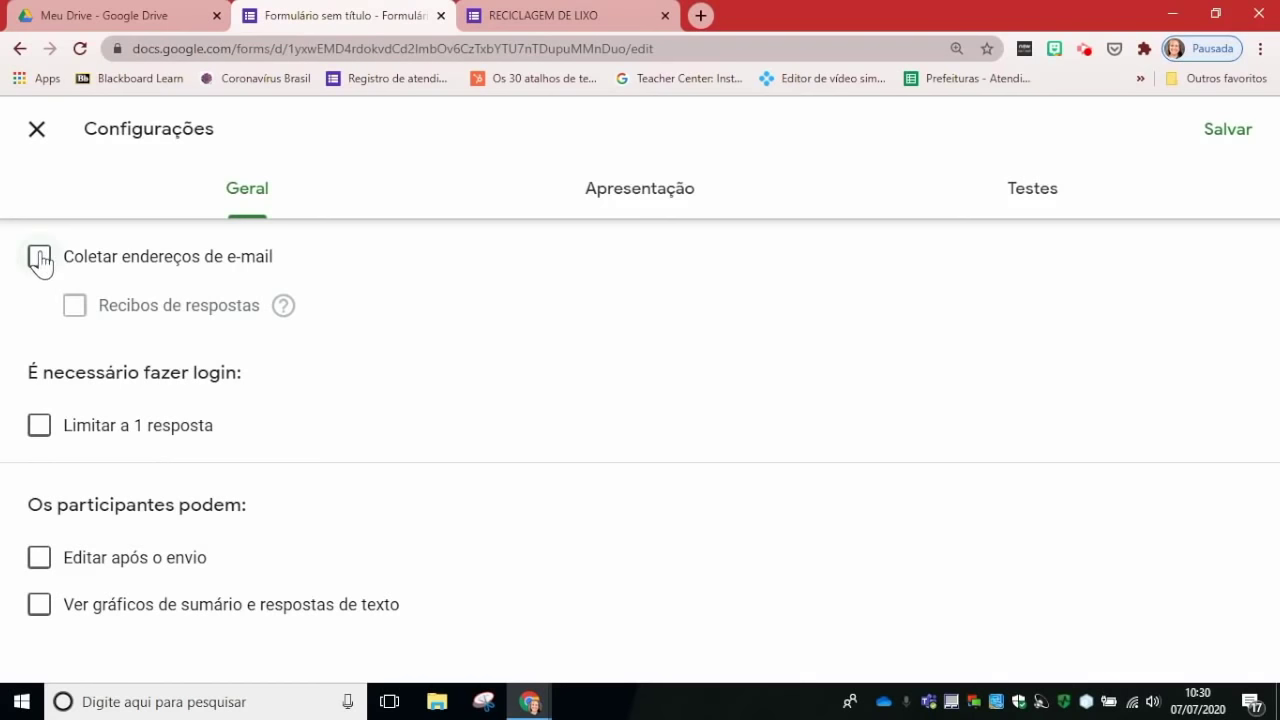
pyautogui.click(39, 257)
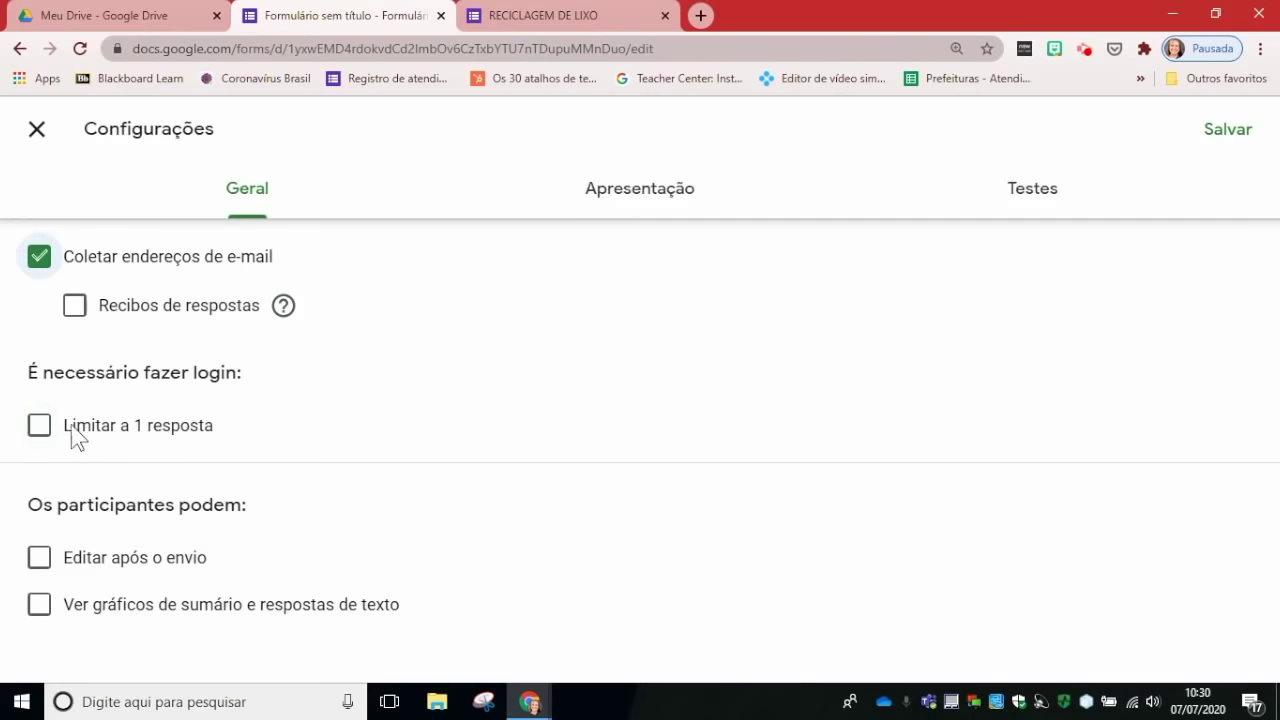
pyautogui.click(40, 425)
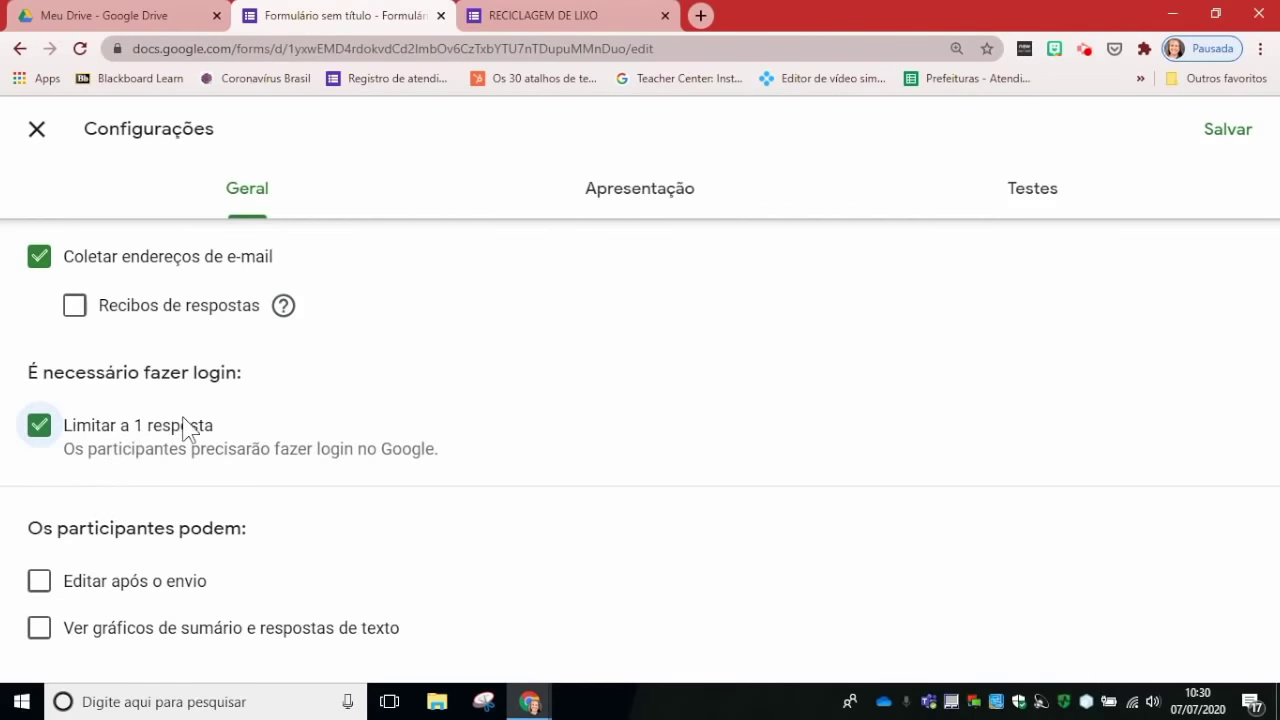
pyautogui.click(40, 426)
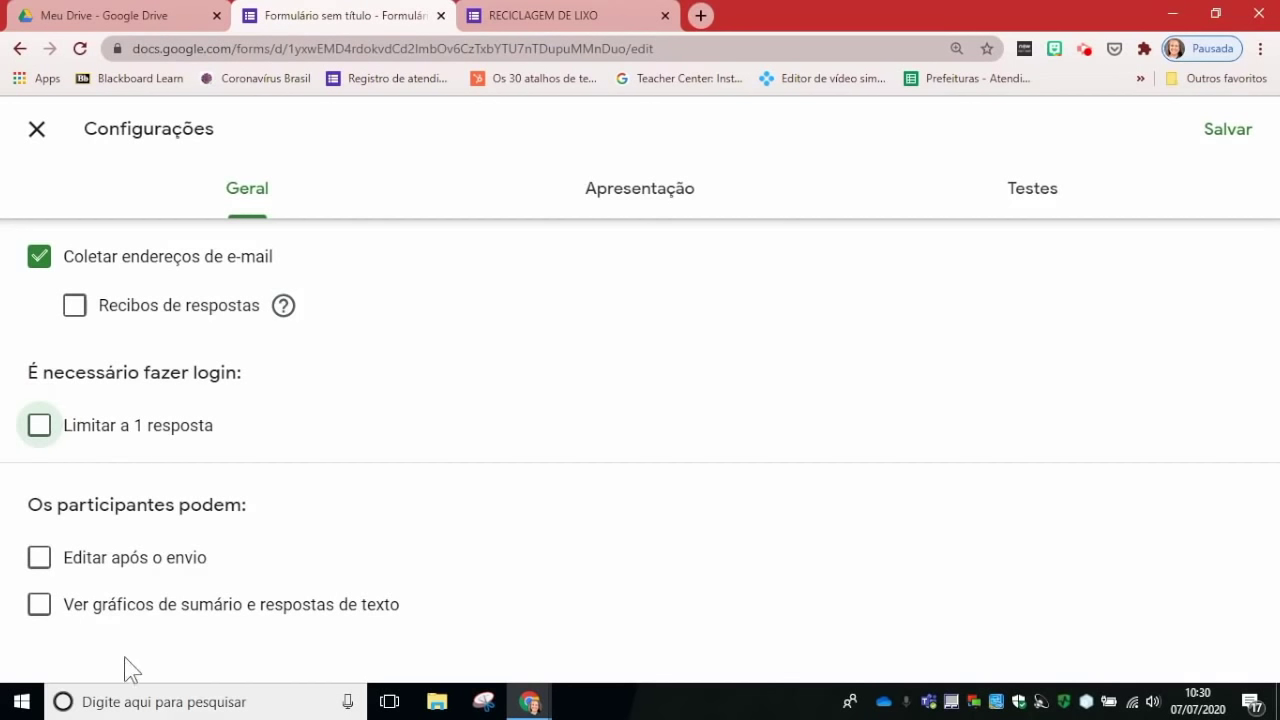
pyautogui.click(645, 203)
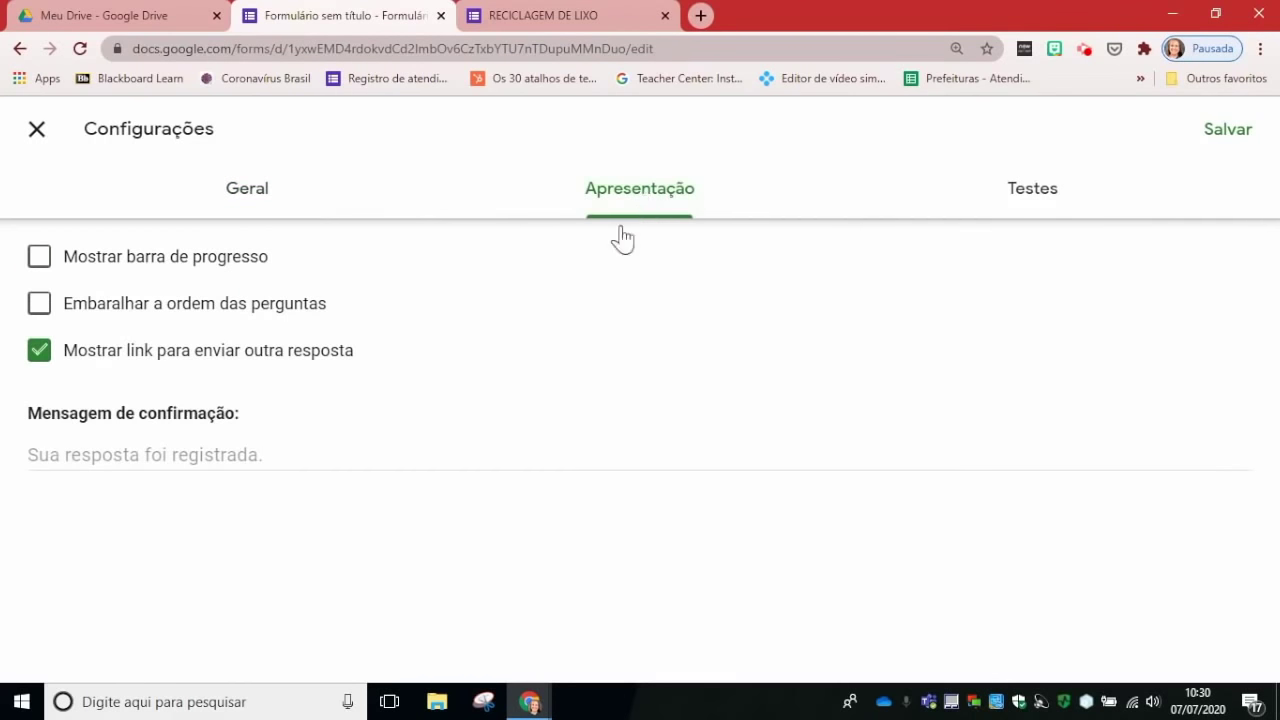
# Step: Show a progress bar, hide the link for another response, and keep question order unshuffled
pyautogui.click(40, 260)
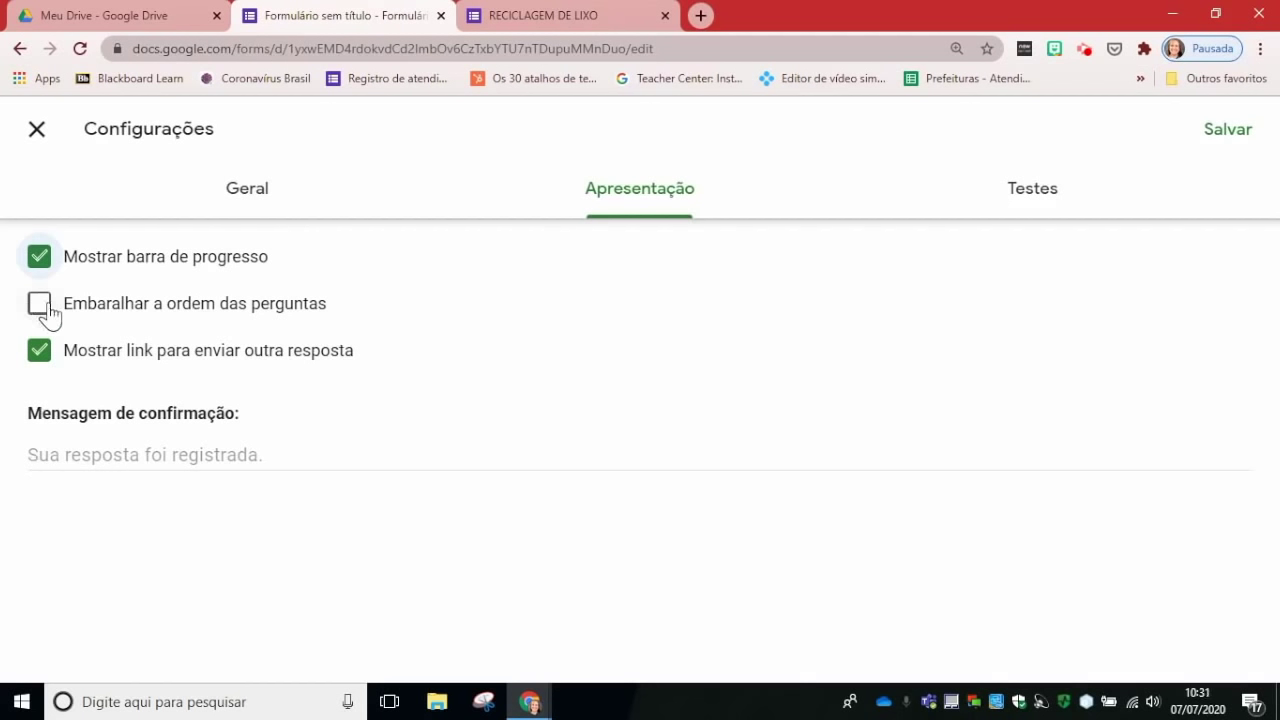
pyautogui.click(40, 351)
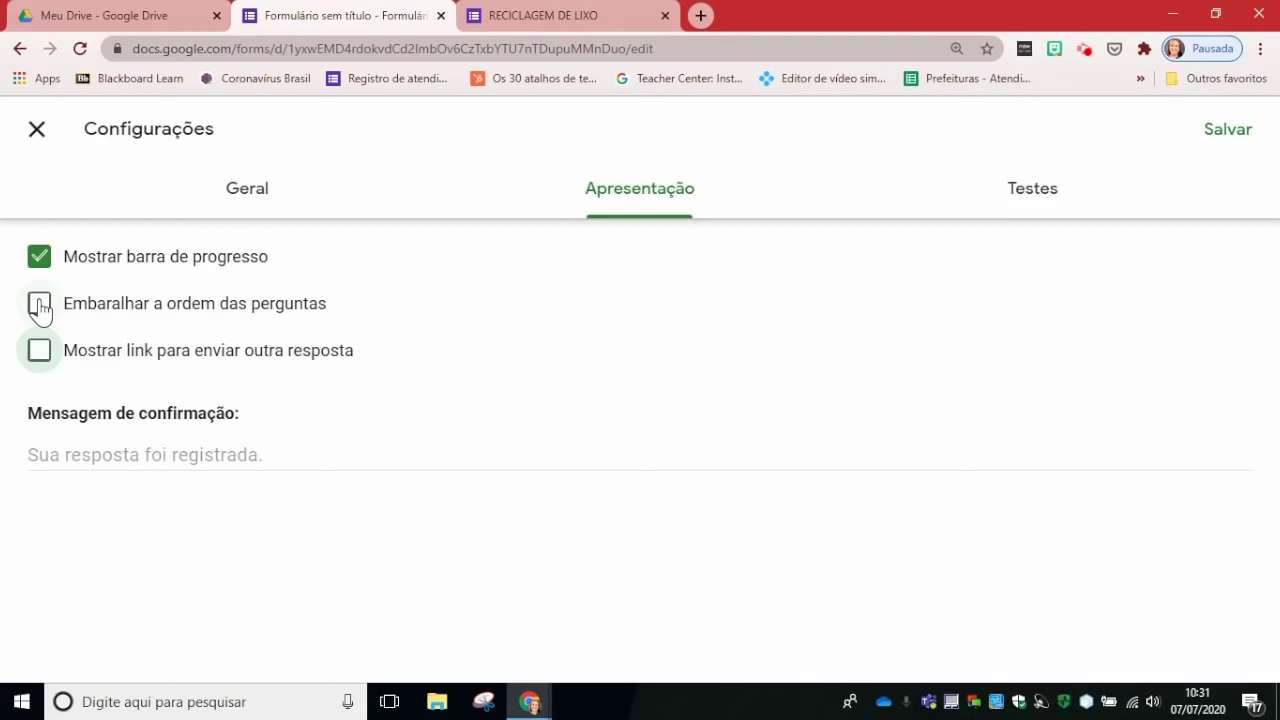
pyautogui.click(40, 306)
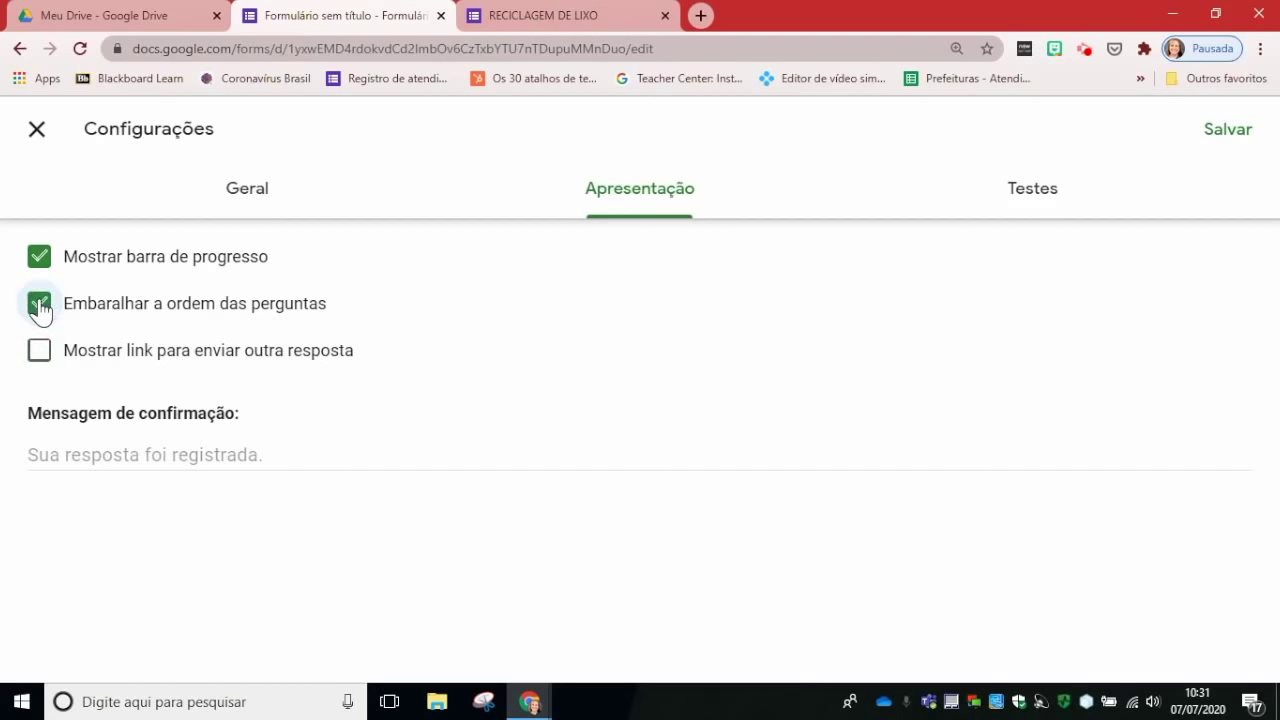
pyautogui.click(40, 306)
# Step: Set the confirmation message to 'Obrigado por sua contribuição em nosso estudo do Lixo'
pyautogui.click(225, 459)
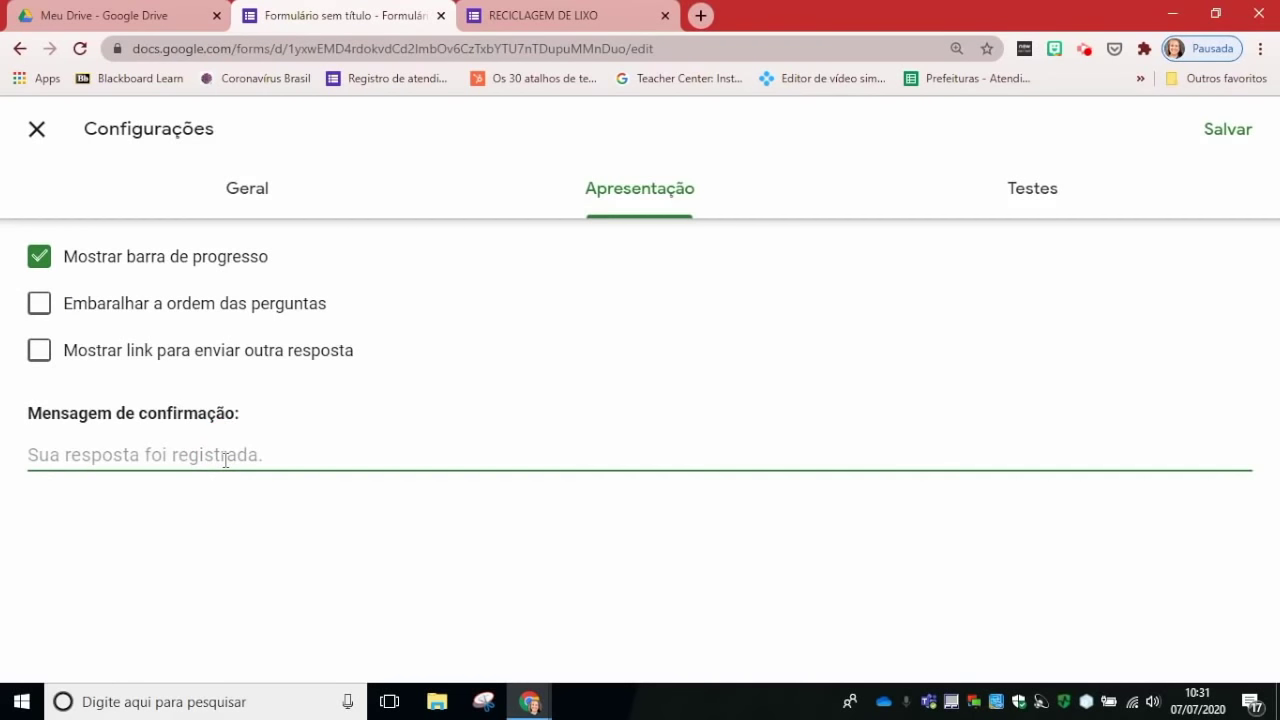
pyautogui.write('Obrigado por respo')
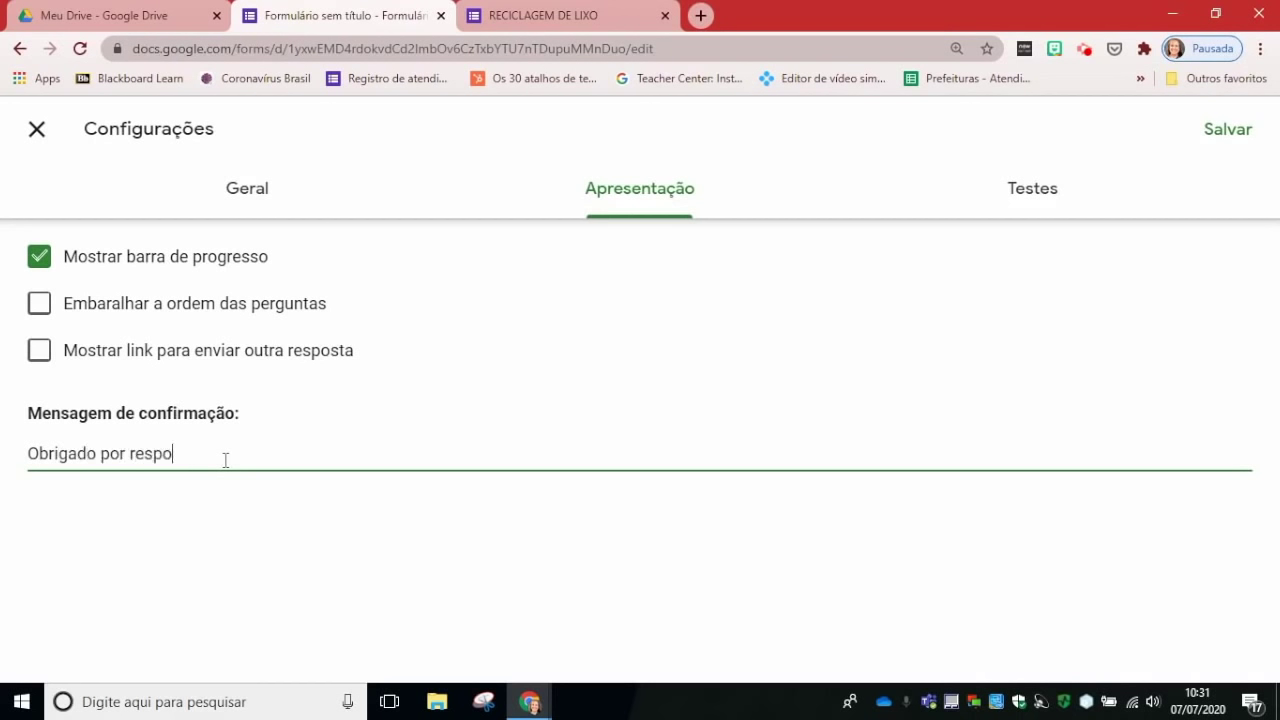
pyautogui.write('nder a')
pyautogui.write(' este')
pyautogui.write(' pergunt')
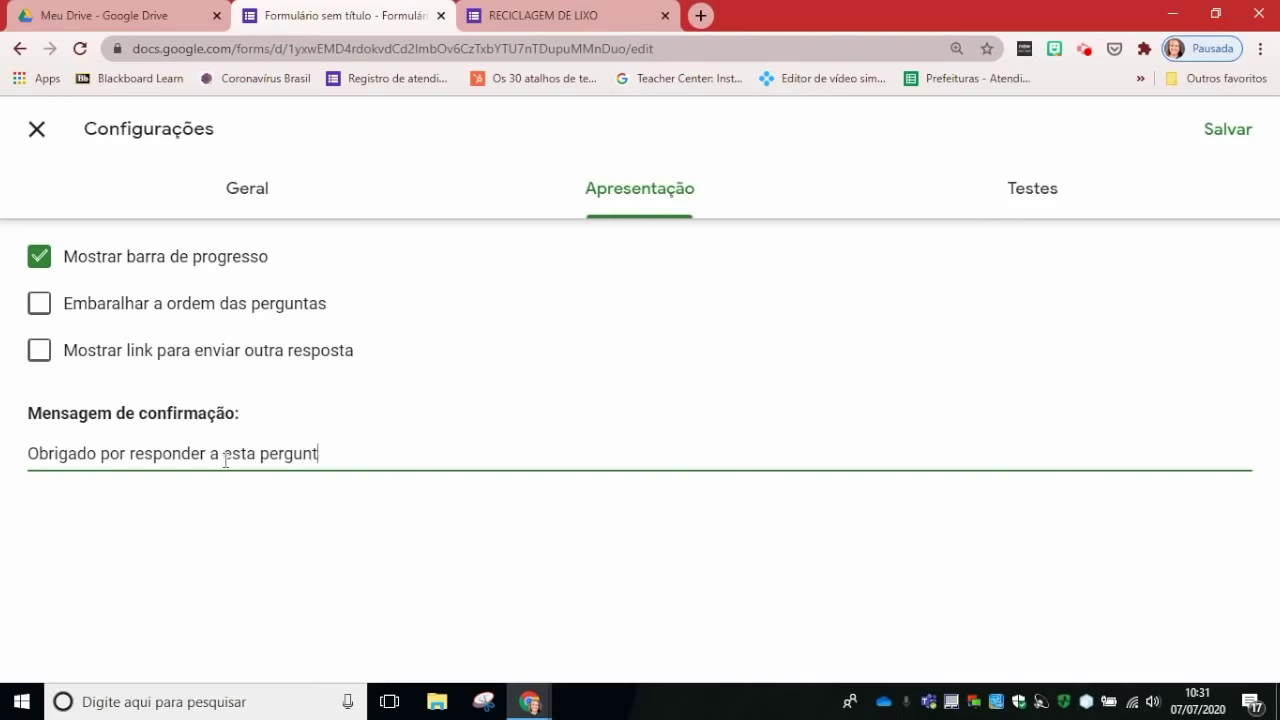
pyautogui.press('BackSpace')
pyautogui.press('BackSpace')
pyautogui.press('BackSpace')
pyautogui.press('BackSpace')
pyautogui.press('BackSpace')
pyautogui.press('BackSpace')
pyautogui.press('BackSpace')
pyautogui.press('BackSpace')
pyautogui.press('BackSpace')
pyautogui.press('BackSpace')
pyautogui.press('BackSpace')
pyautogui.press('BackSpace')
pyautogui.press('BackSpace')
pyautogui.press('BackSpace')
pyautogui.press('BackSpace')
pyautogui.press('BackSpace')
pyautogui.press('BackSpace')
pyautogui.press('BackSpace')
pyautogui.press('BackSpace')
pyautogui.press('BackSpace')
pyautogui.press('BackSpace')
pyautogui.press('BackSpace')
pyautogui.press('BackSpace')
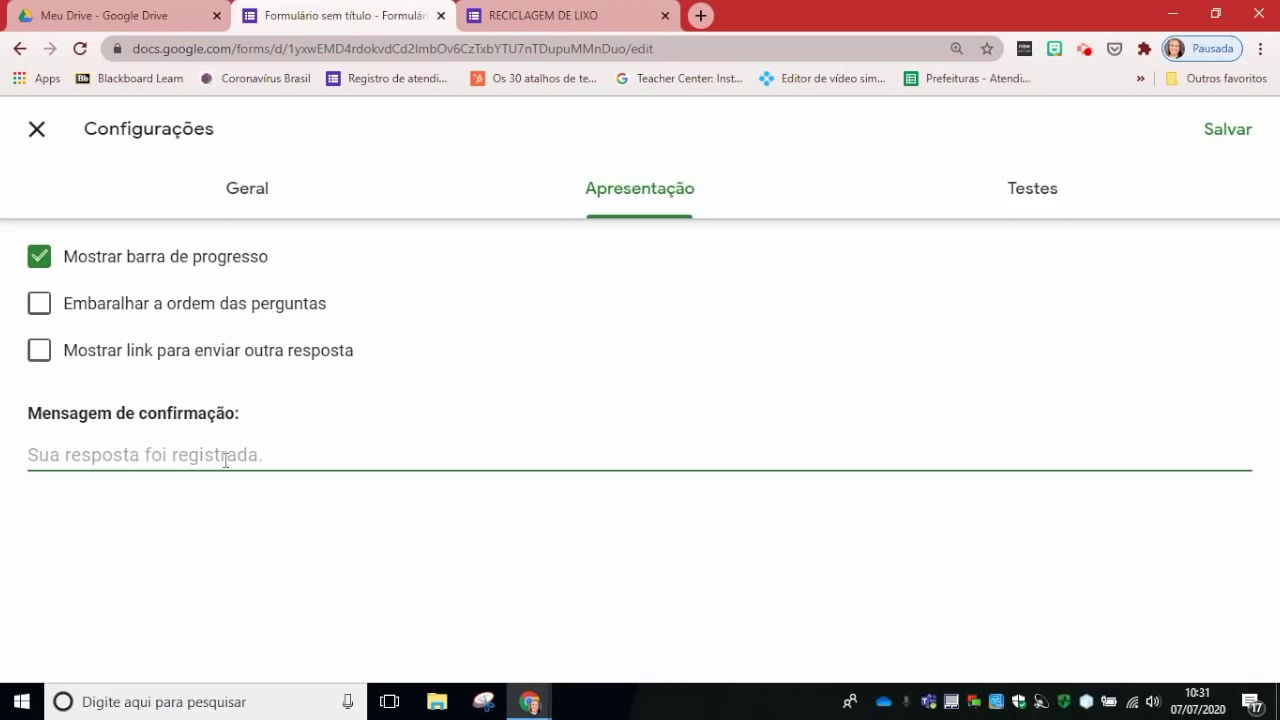
pyautogui.write('Obrig')
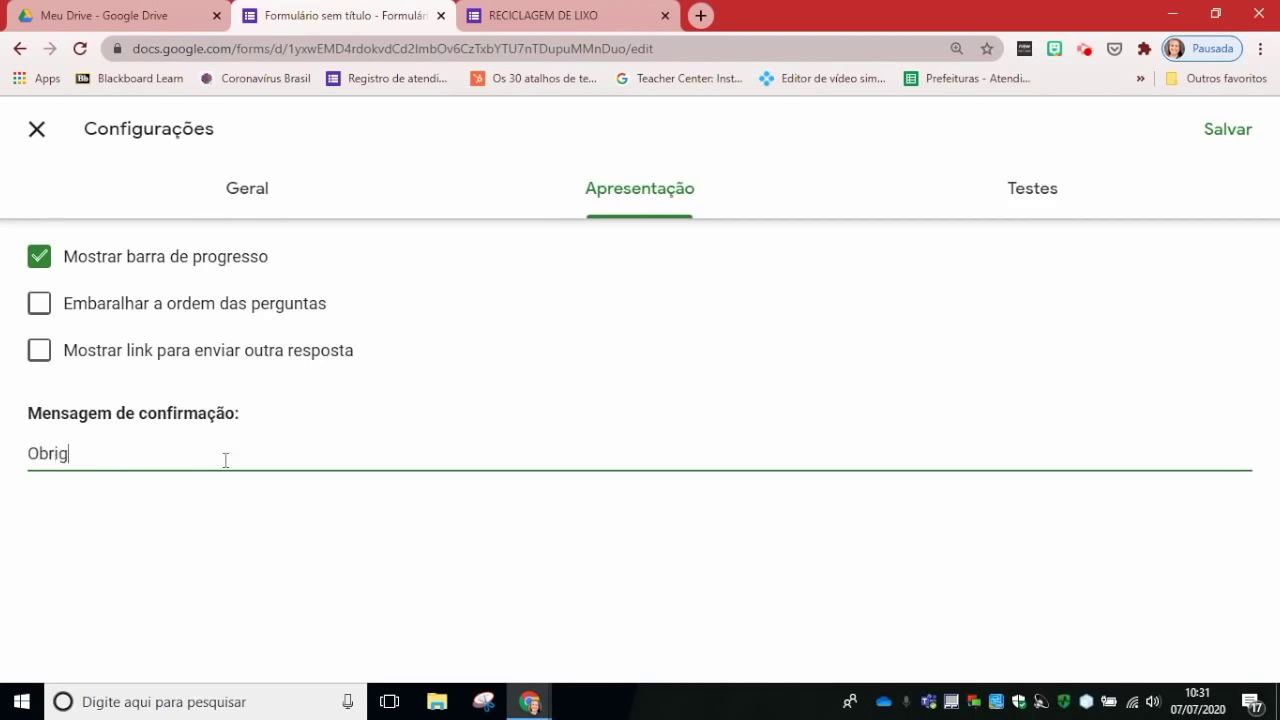
pyautogui.write('ado por sua cont')
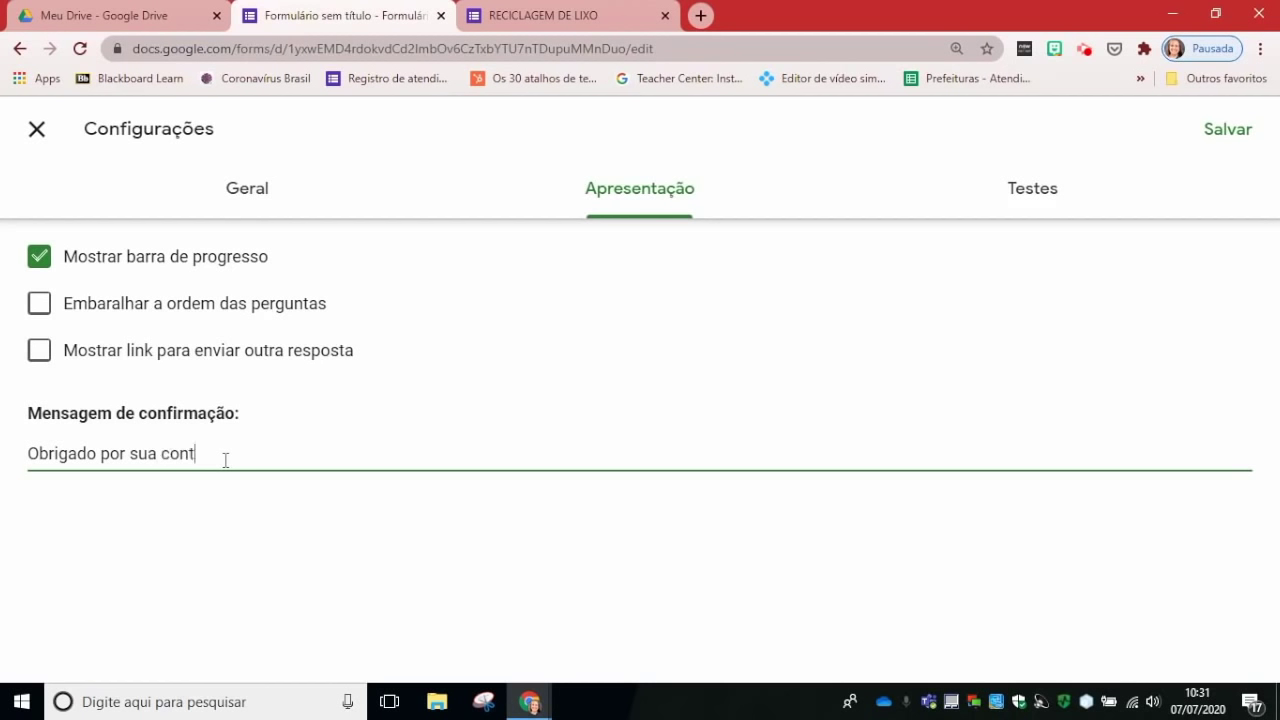
pyautogui.write('ribuiçao')
pyautogui.write('ão em nosso estu')
pyautogui.write('do do Li')
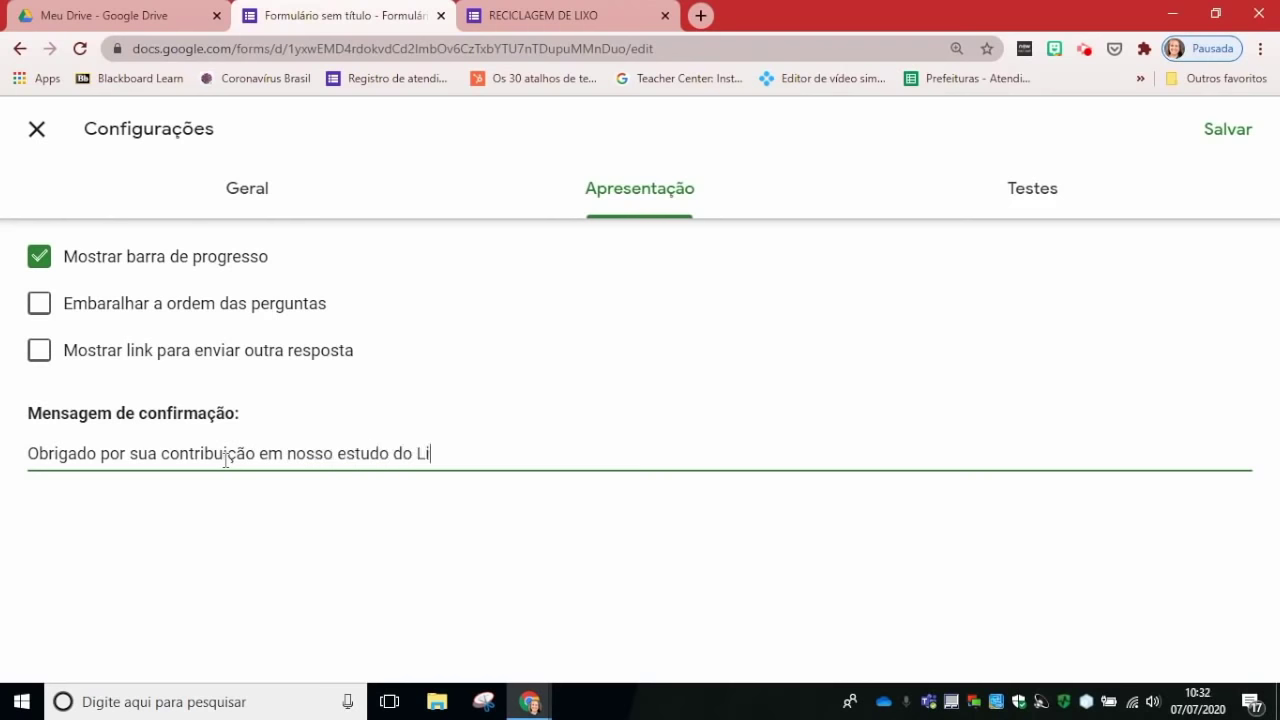
pyautogui.write('xo!')
pyautogui.click(1040, 208)
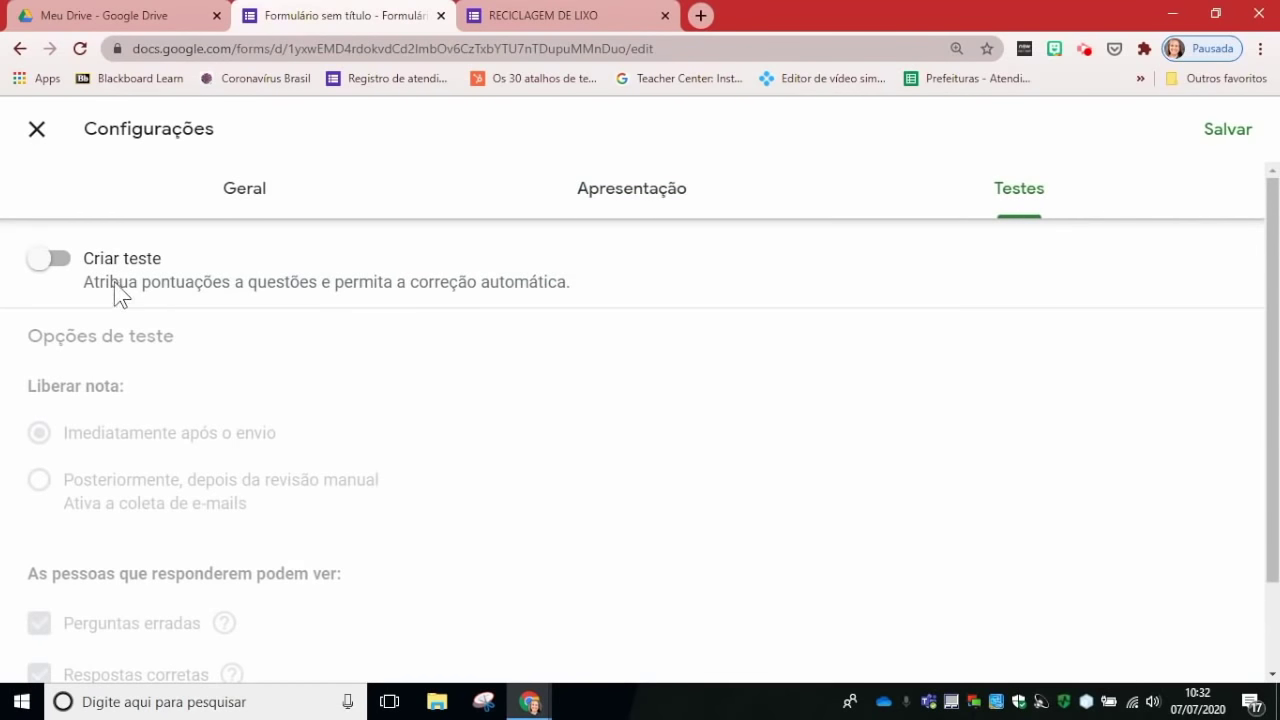
# Step: Switch on Criar teste with grades released 'Imediatamente após o envio', then save
pyautogui.click(40, 264)
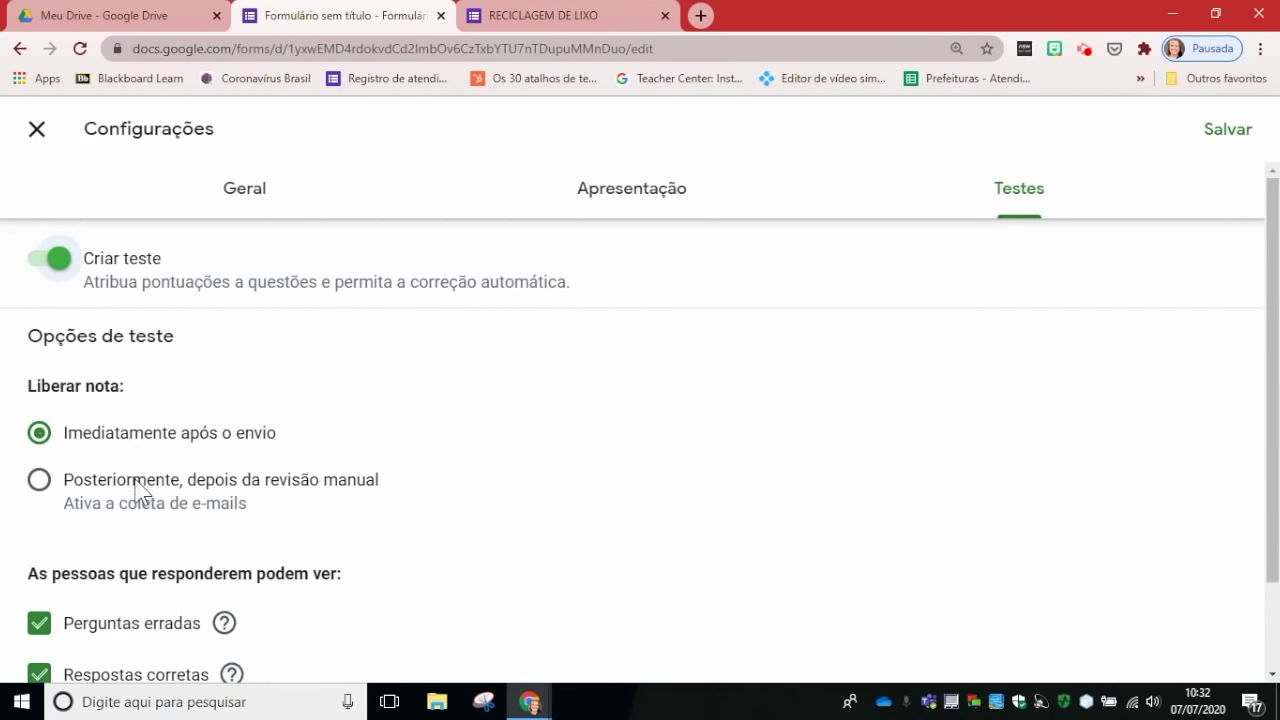
pyautogui.click(39, 482)
pyautogui.click(39, 433)
pyautogui.scroll(-1, 545, 432)
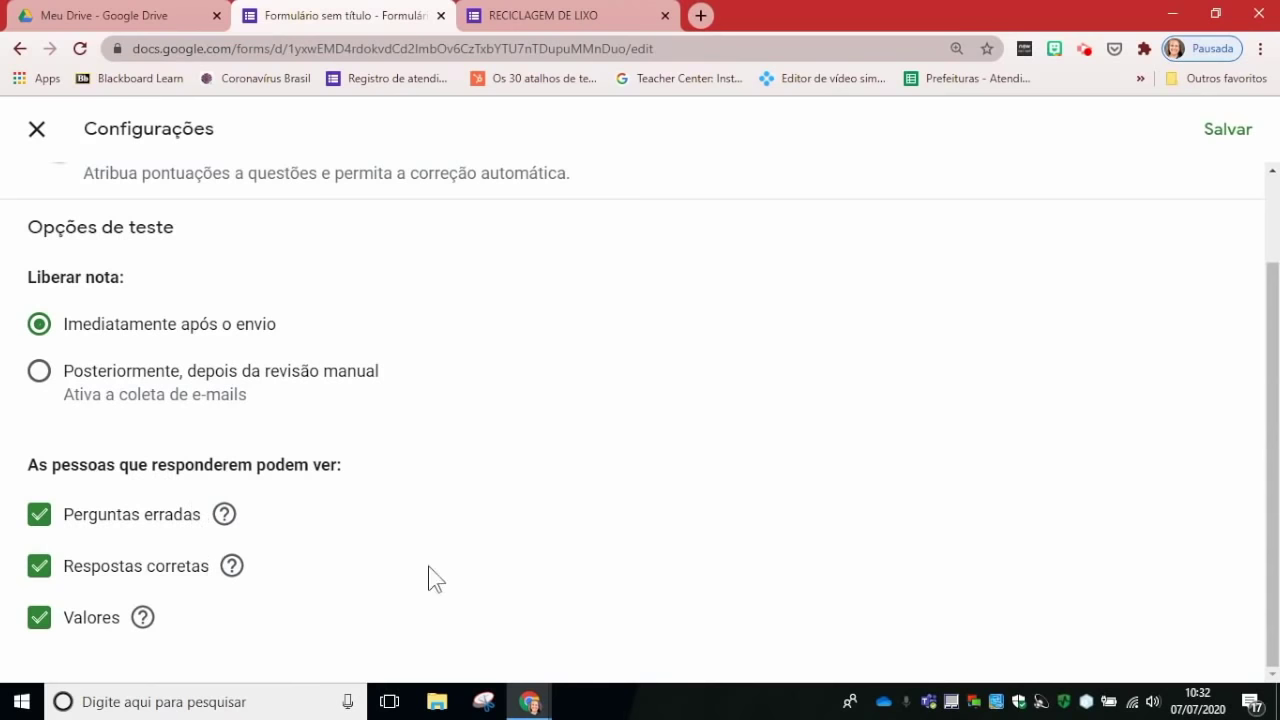
pyautogui.scroll(1, 430, 577)
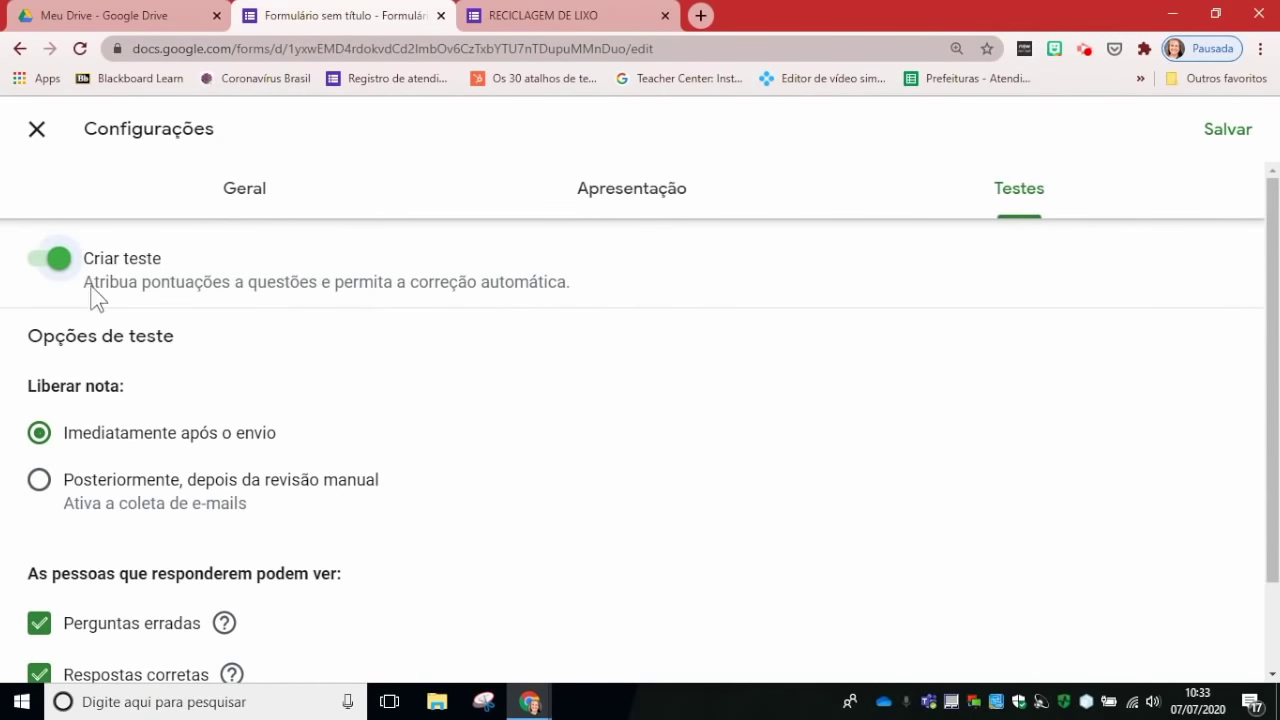
pyautogui.click(1224, 134)
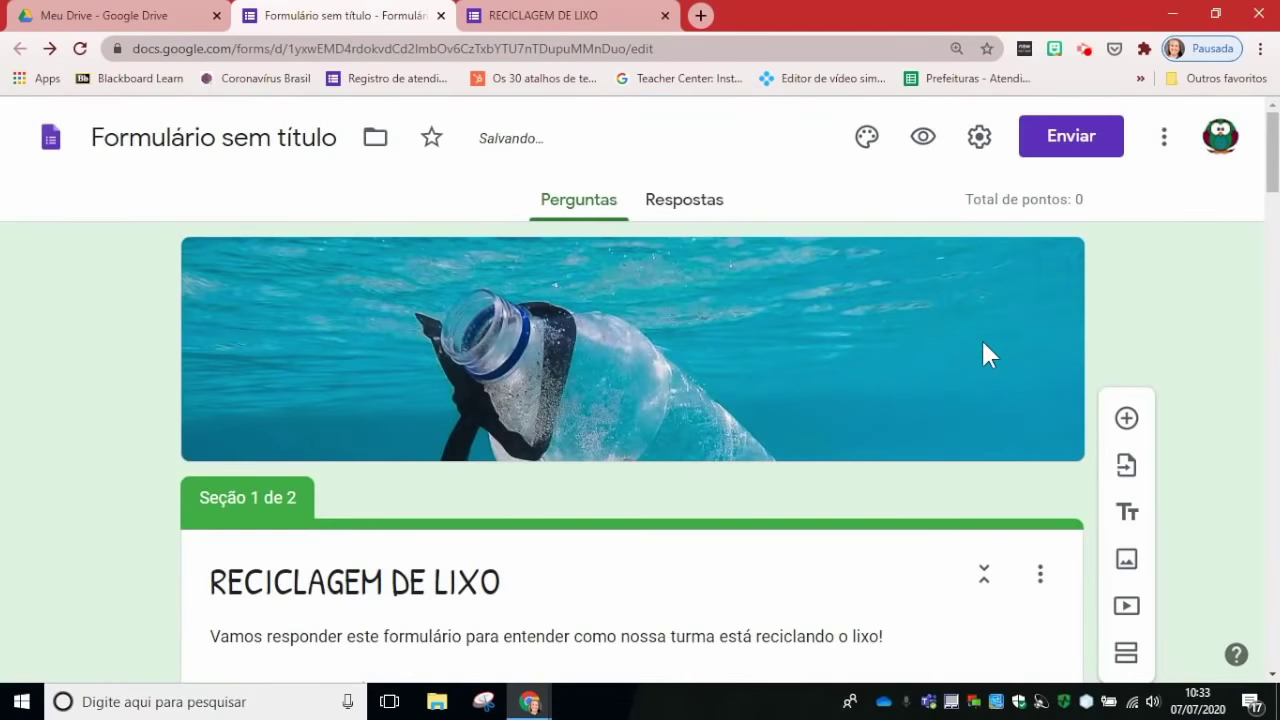
# Step: In the city question's answer key, mark Porto Alegre as the correct answer
pyautogui.scroll(-6, 983, 350)
pyautogui.scroll(-3, 983, 350)
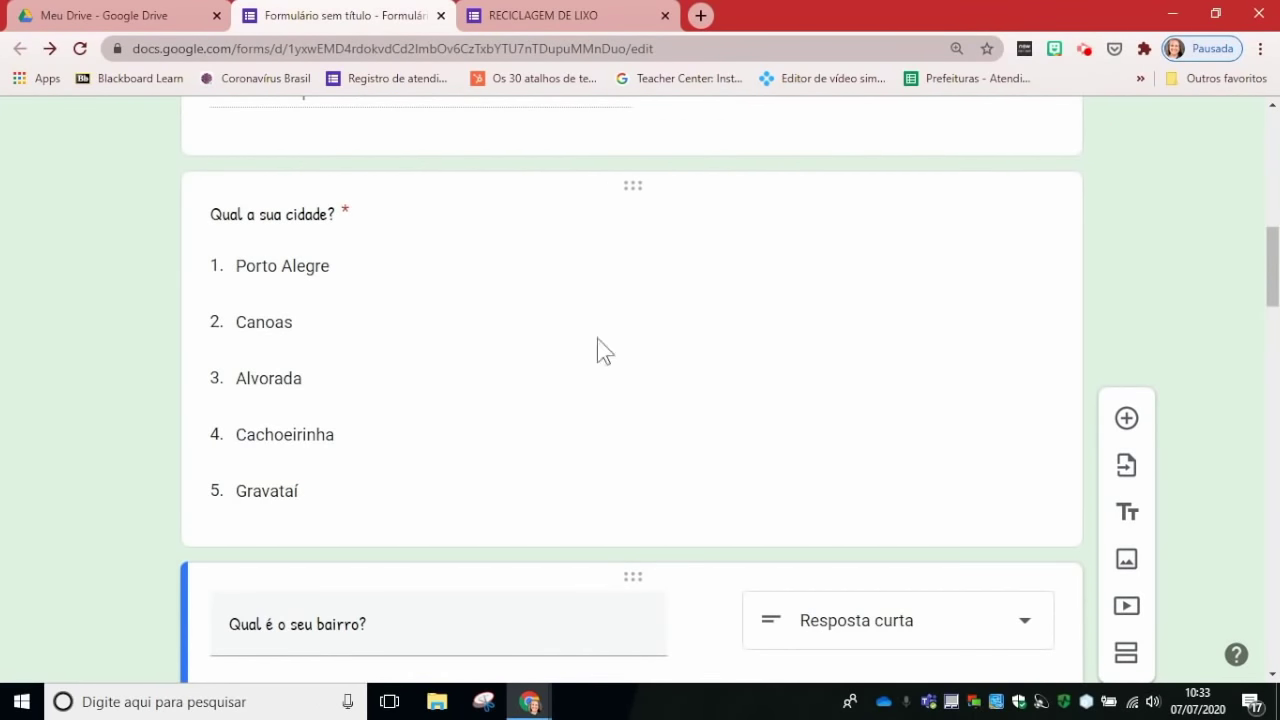
pyautogui.scroll(-1, 649, 326)
pyautogui.scroll(3, 490, 290)
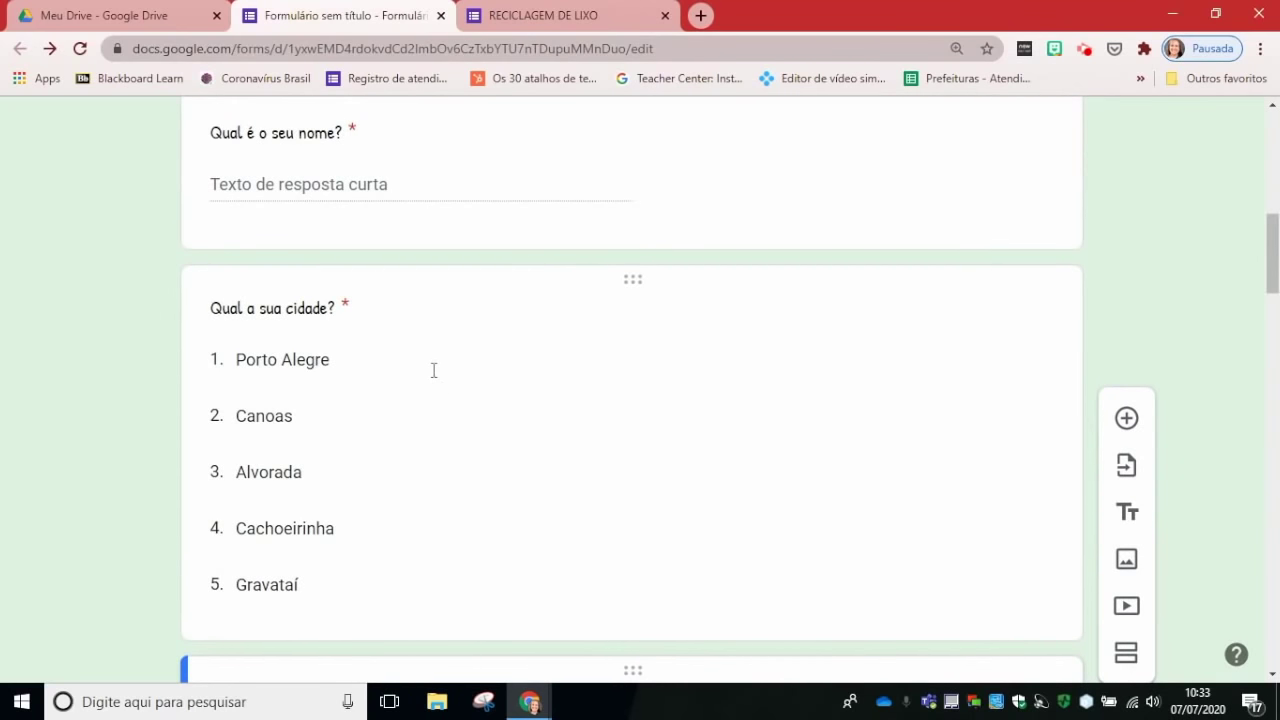
pyautogui.click(586, 440)
pyautogui.scroll(-2, 853, 497)
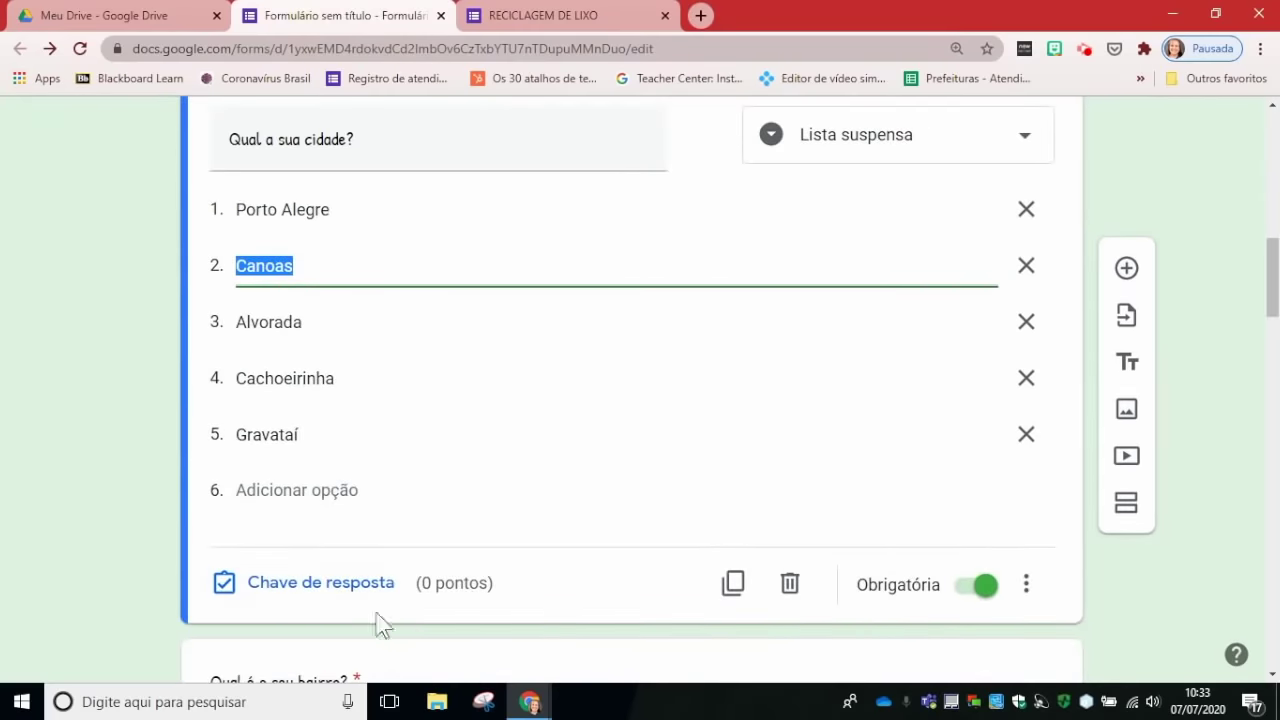
pyautogui.click(309, 589)
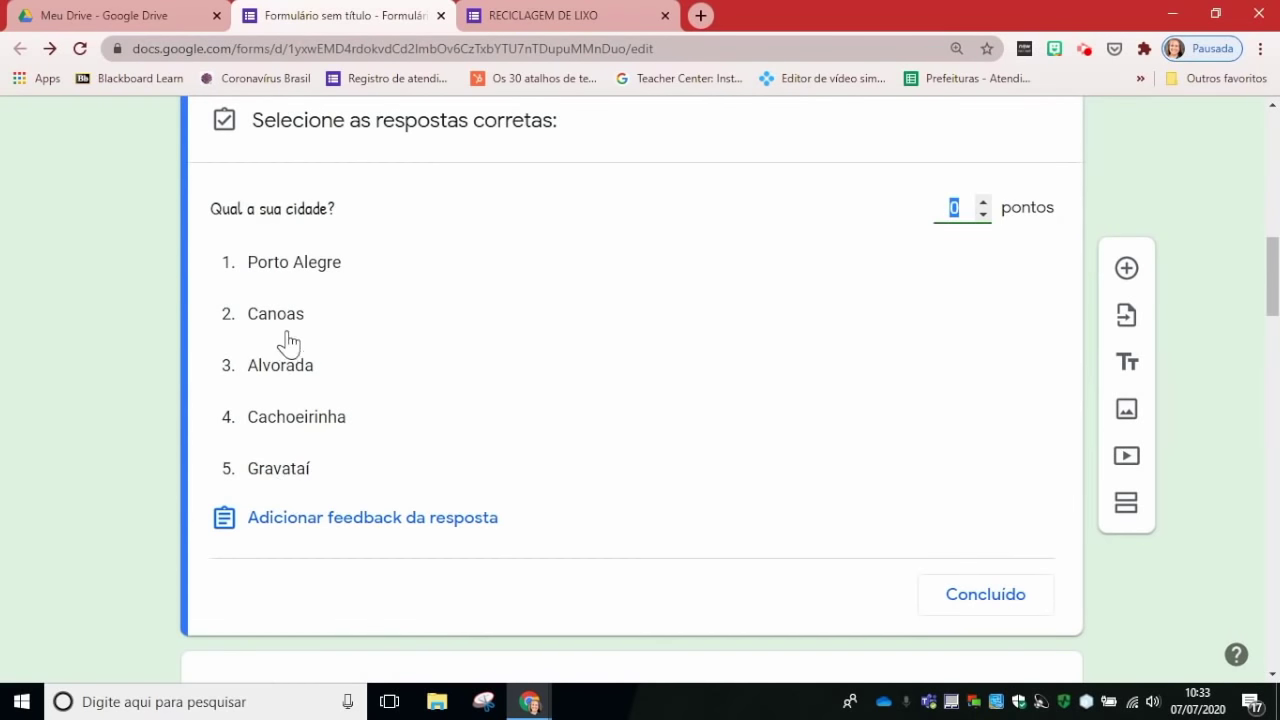
pyautogui.click(572, 267)
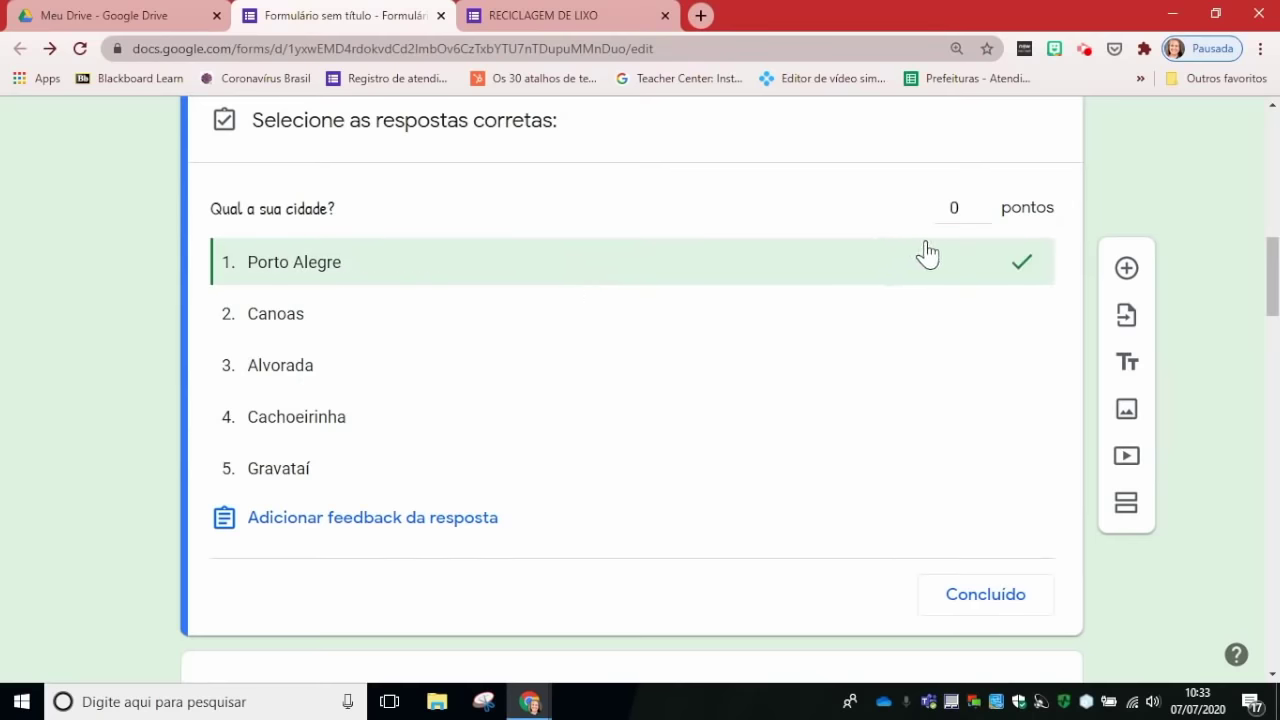
# Step: Leave the city question worth 0 points and close the answer key
pyautogui.click(967, 211)
pyautogui.click(983, 202)
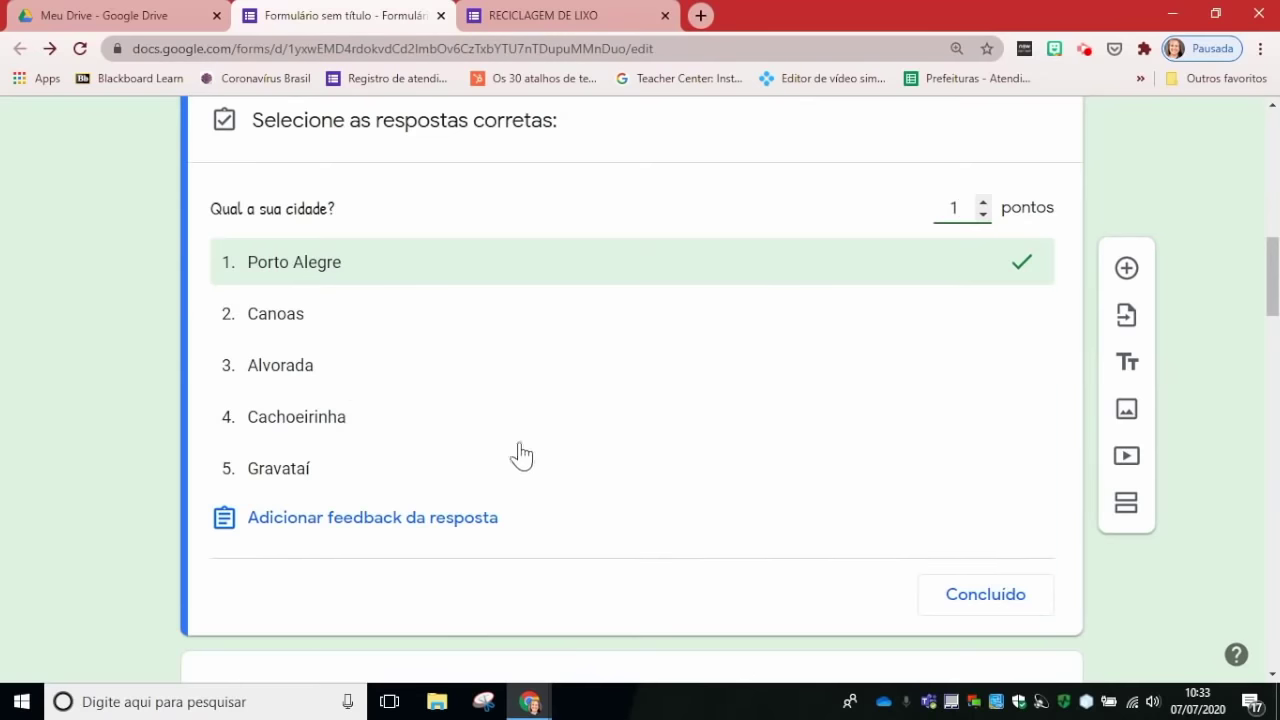
pyautogui.doubleClick(984, 215)
pyautogui.click(982, 607)
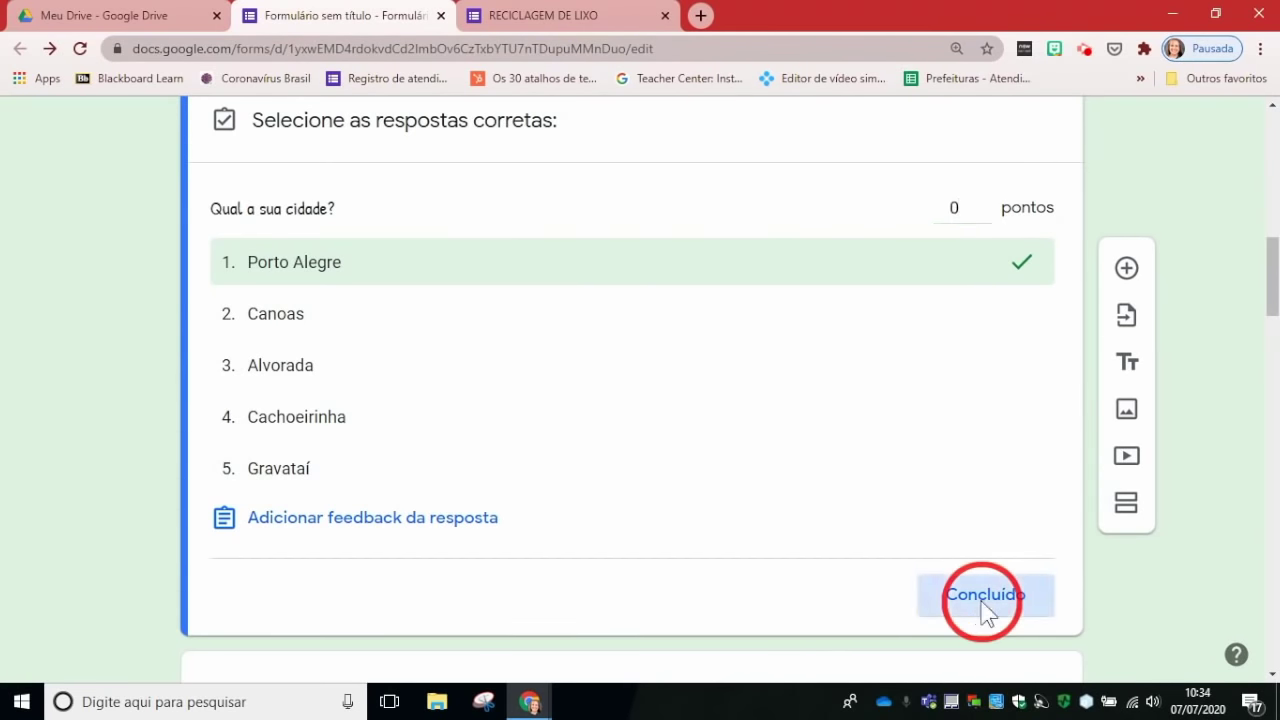
pyautogui.scroll(3, 1249, 343)
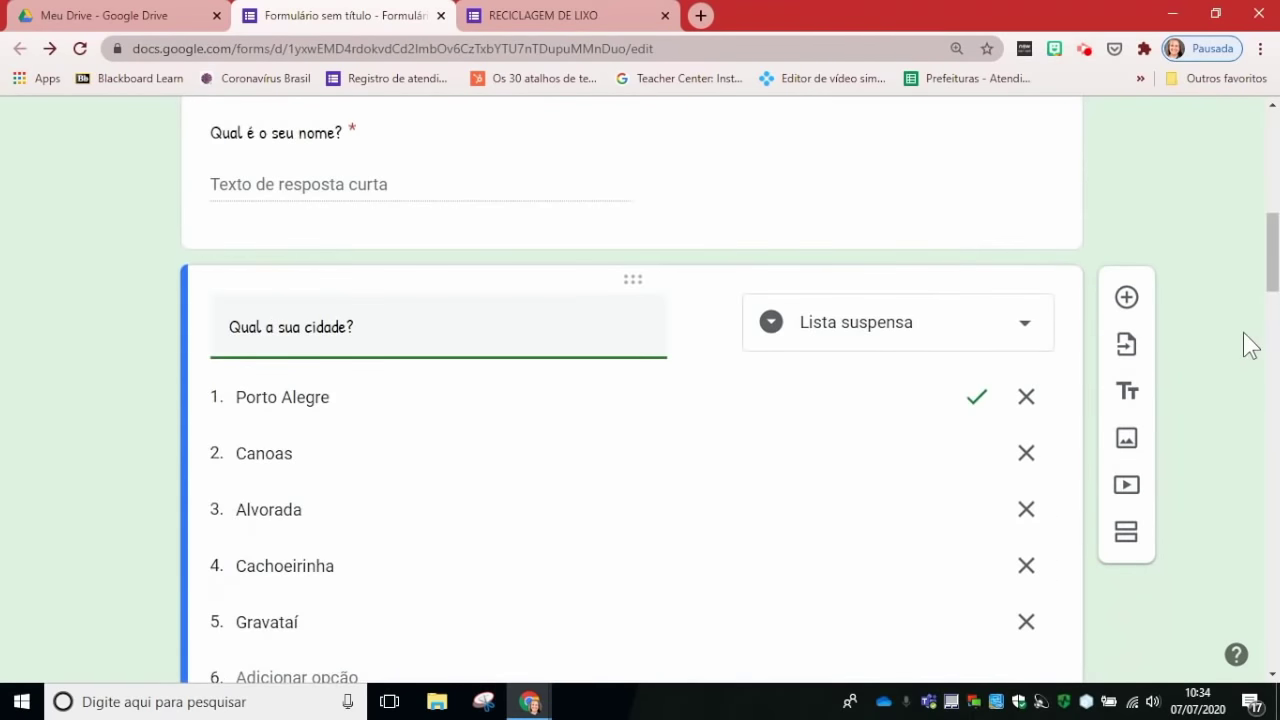
pyautogui.scroll(6, 1249, 343)
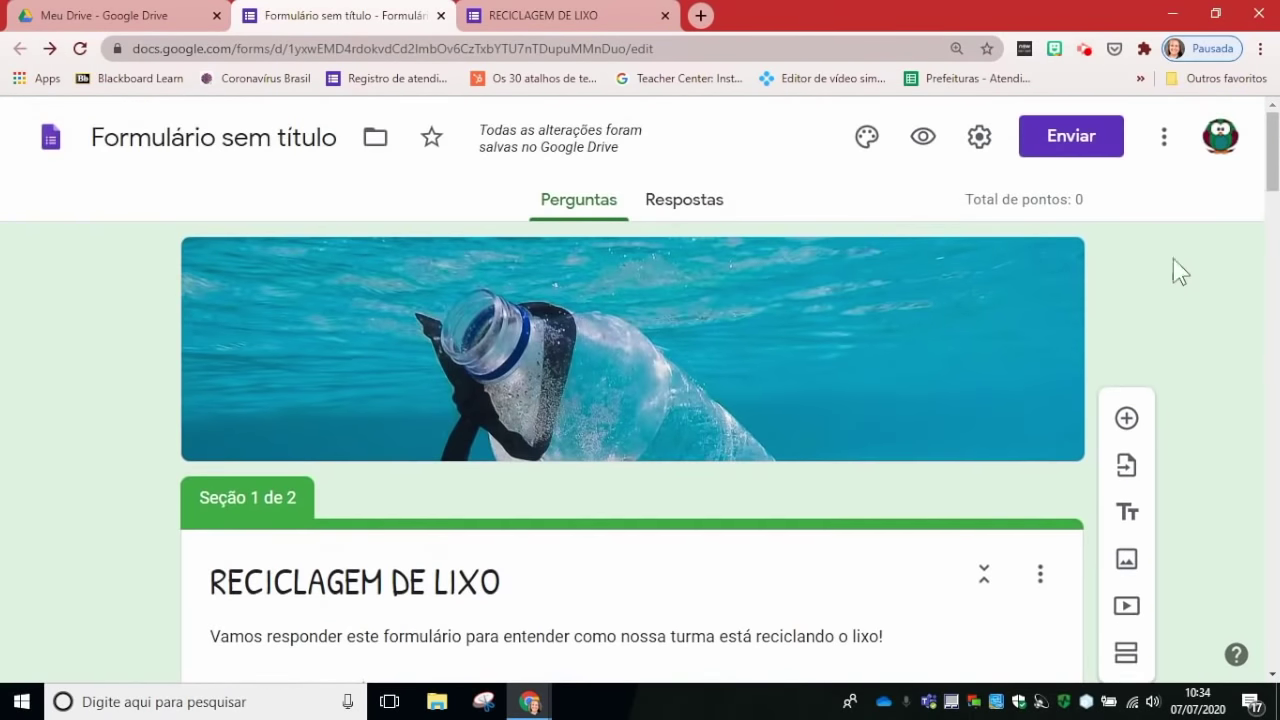
# Step: Switch off Criar teste in the quiz settings and save
pyautogui.click(978, 145)
pyautogui.click(1047, 208)
pyautogui.click(56, 261)
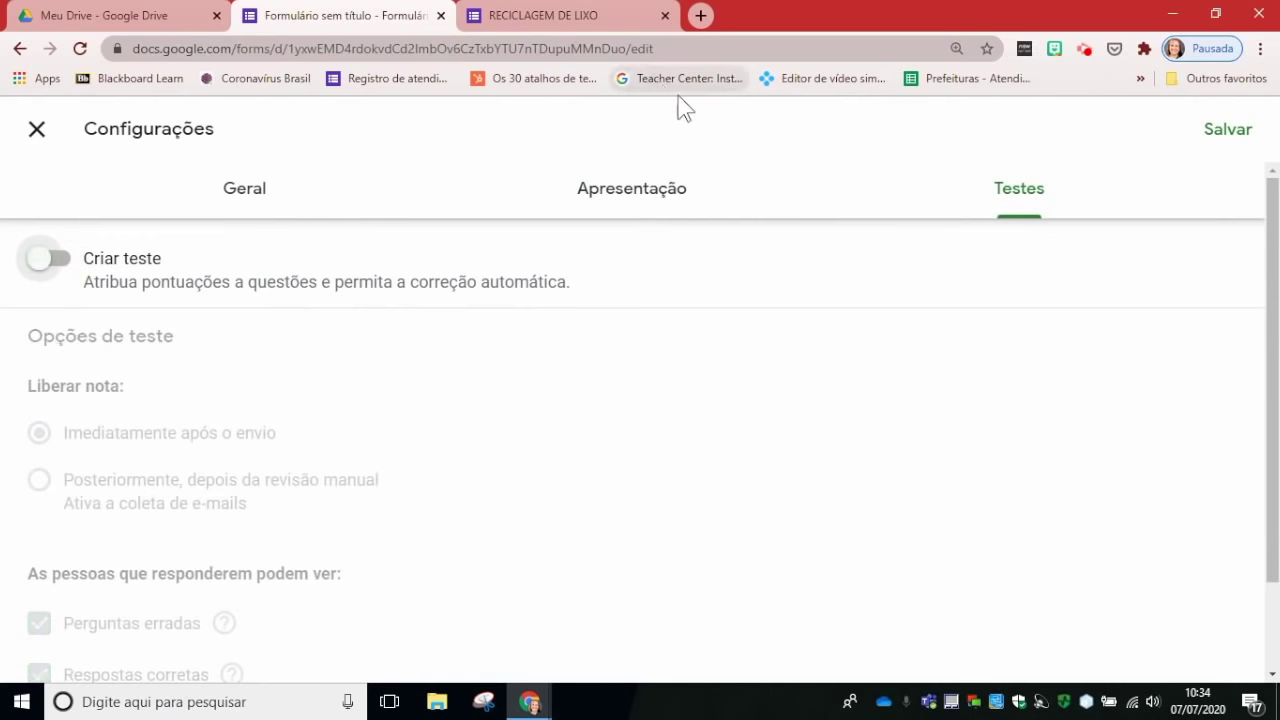
pyautogui.click(1240, 145)
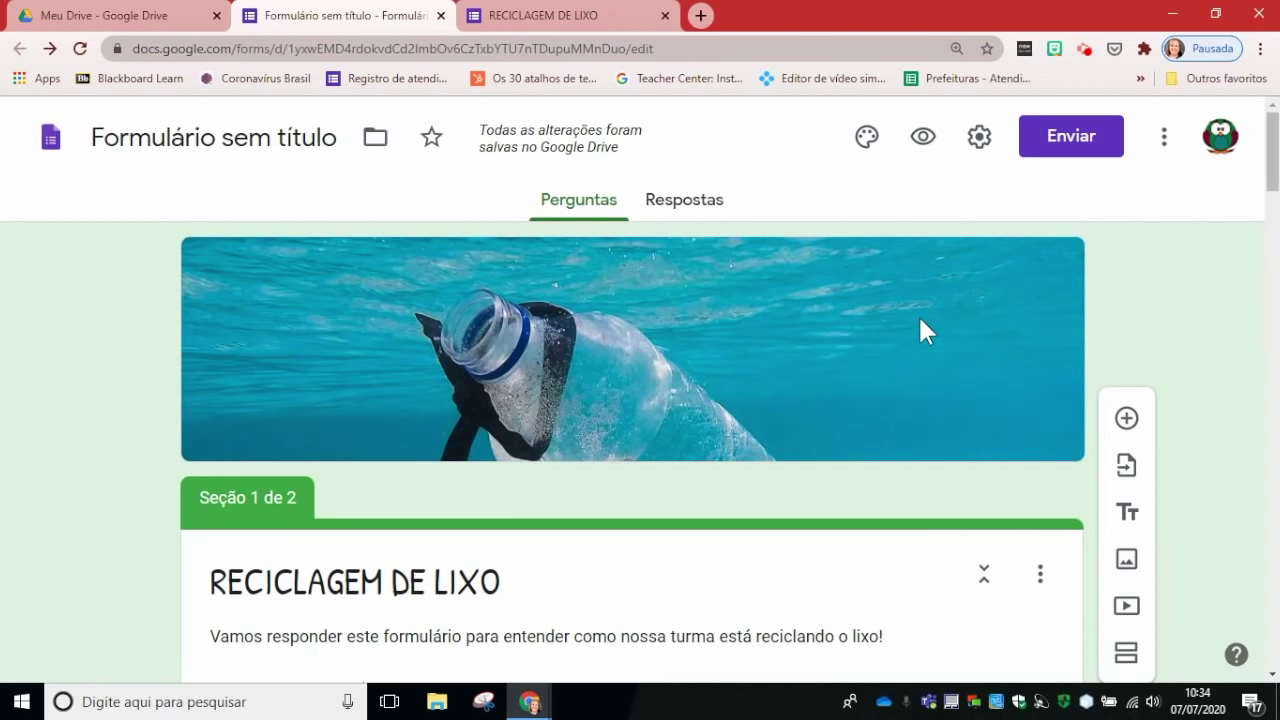
# Step: Reload the live RECICLAGEM DE LIXO form and enter the respondent's e-mail address
pyautogui.click(545, 20)
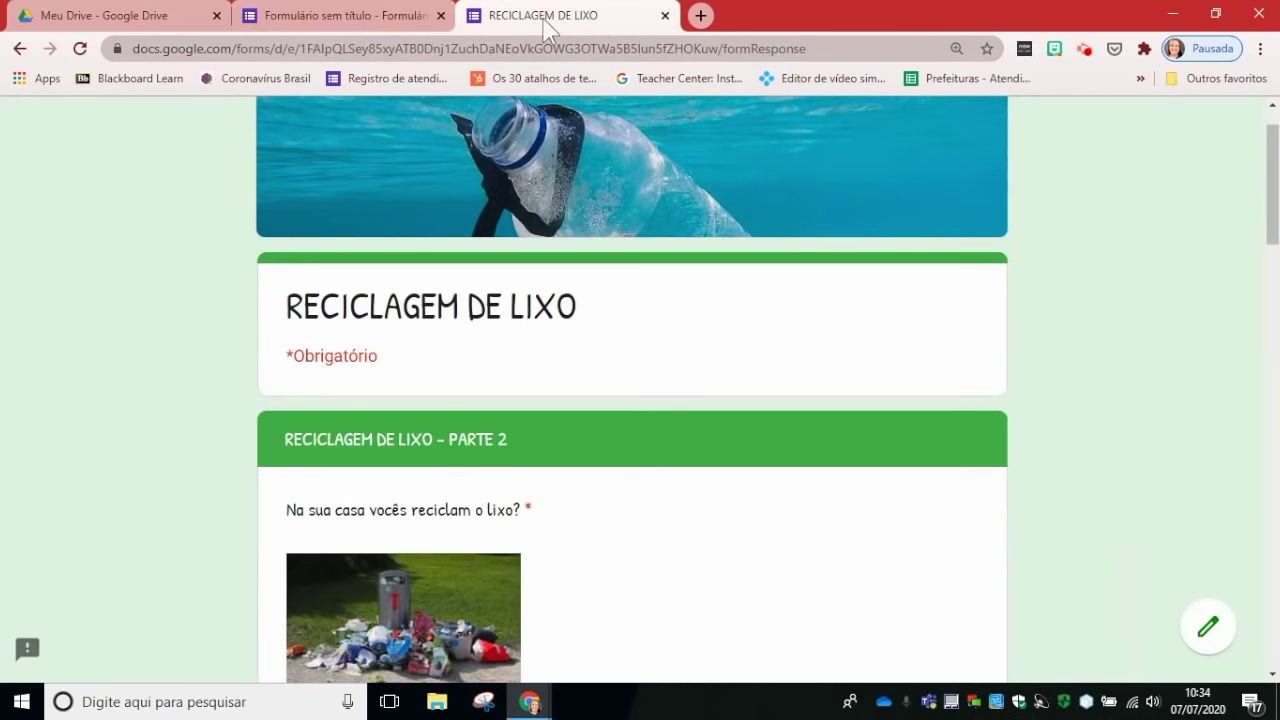
pyautogui.click(80, 48)
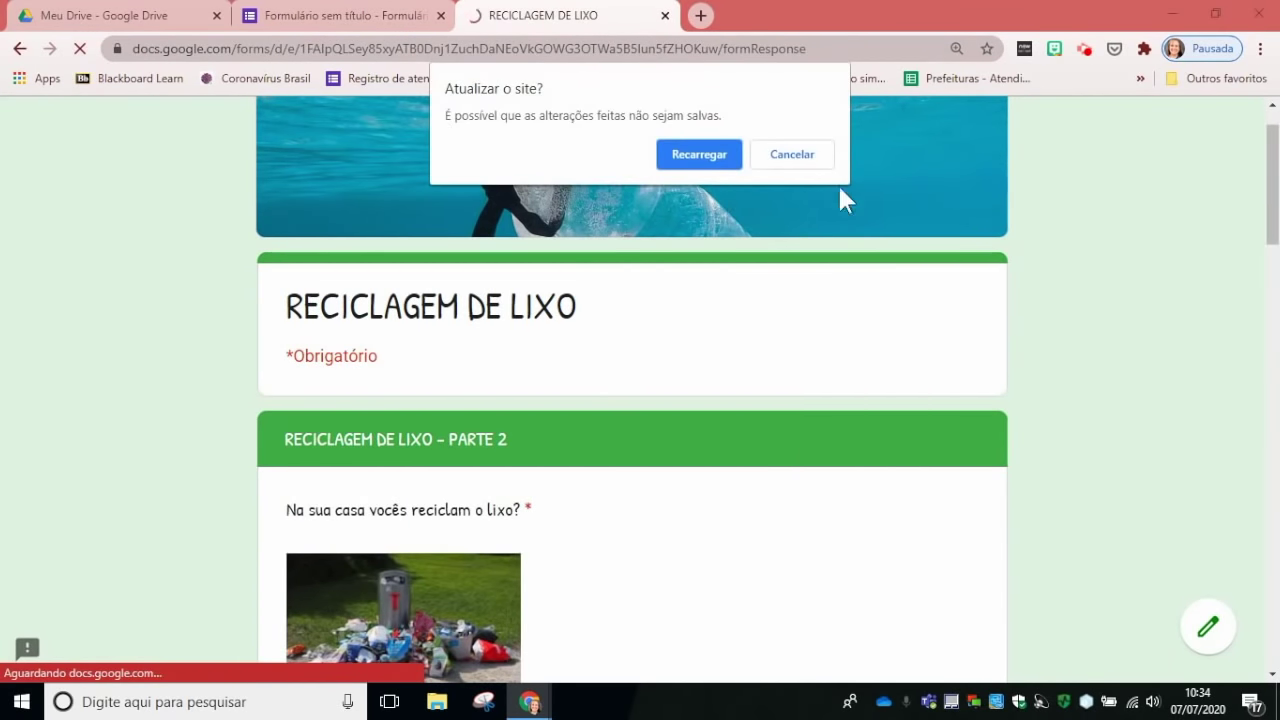
pyautogui.click(721, 154)
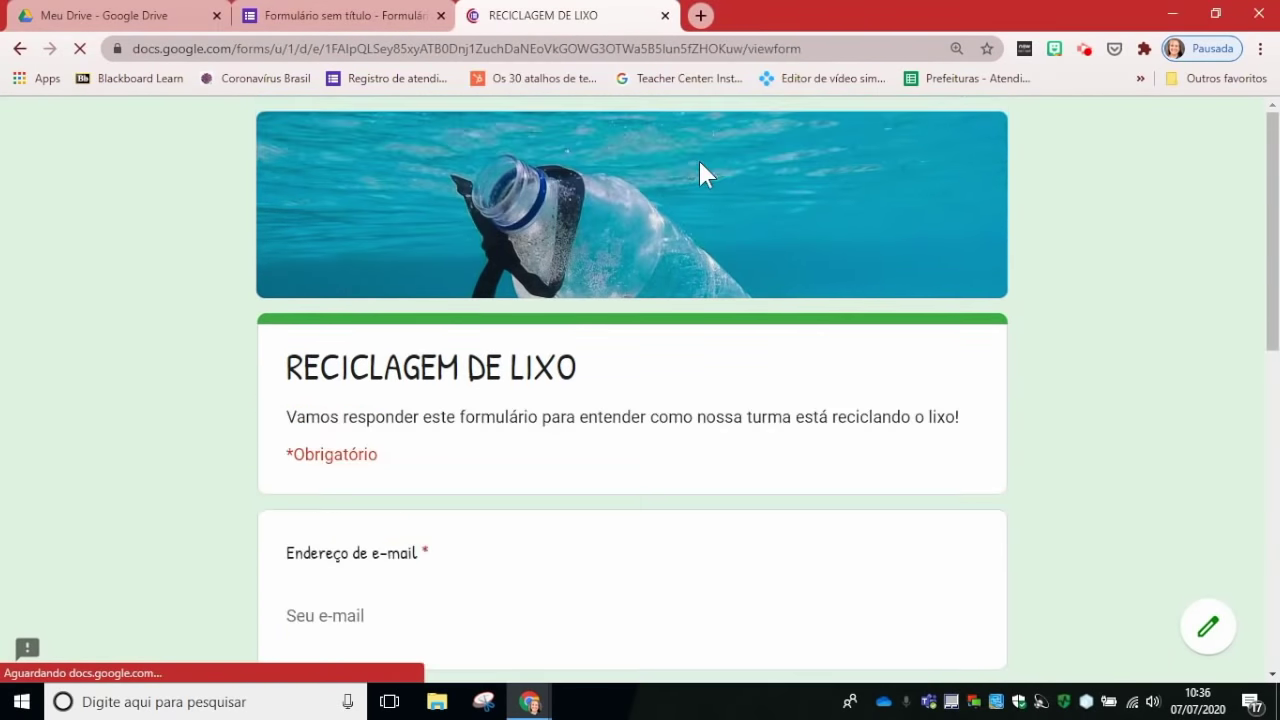
pyautogui.scroll(-2, 409, 423)
pyautogui.click(409, 430)
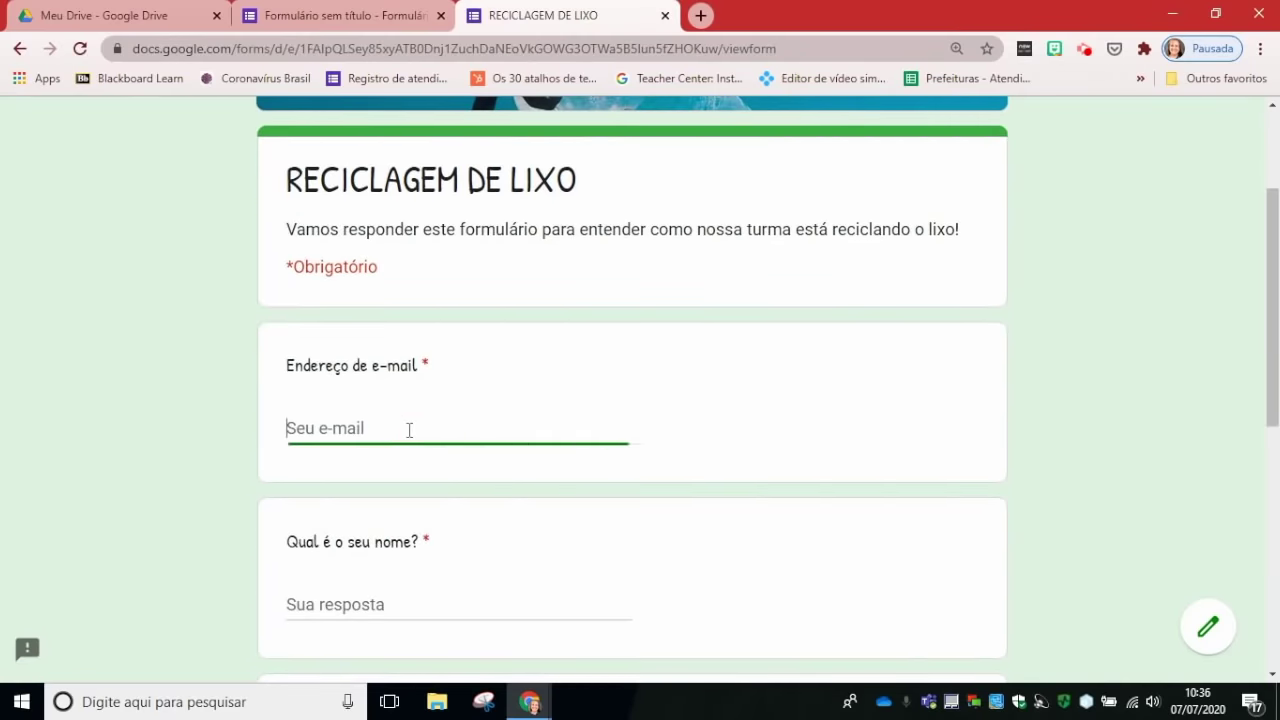
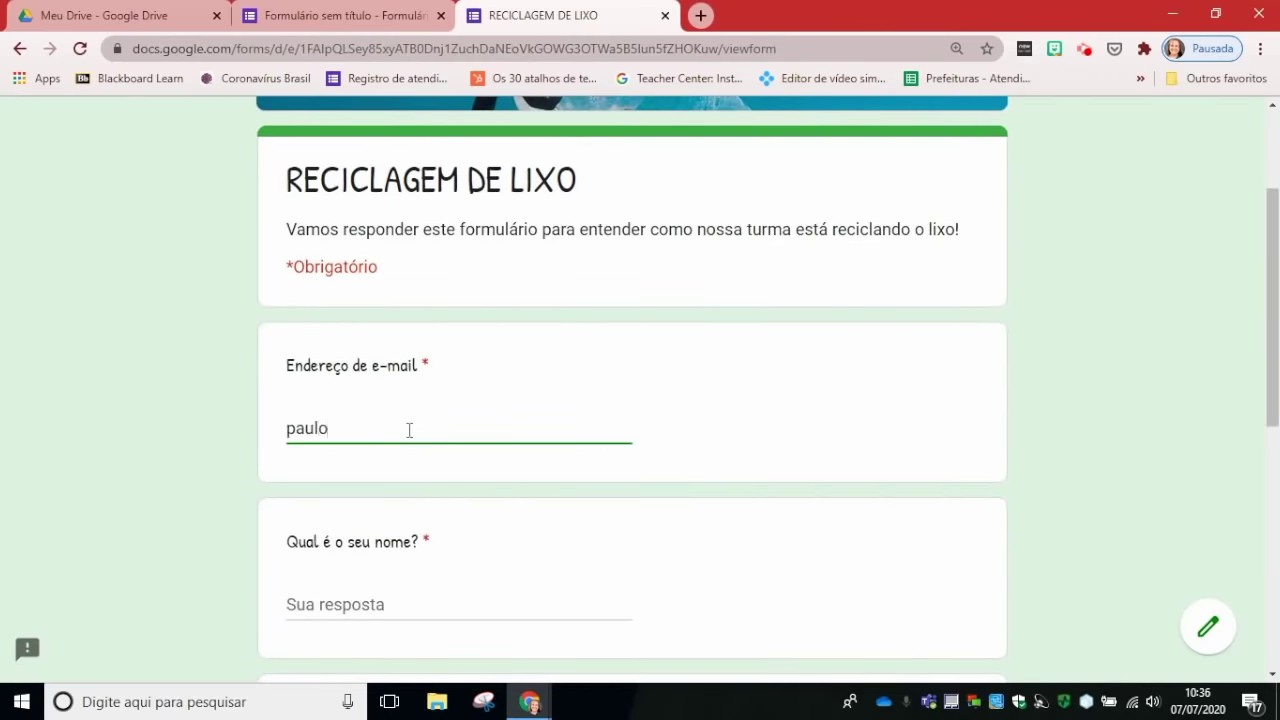
pyautogui.click(409, 430)
pyautogui.write('gmail.com')
# Step: Enter the respondent's name, city Porto Alegre and bairro Jardim Botânico, then continue to page 2
pyautogui.click(520, 604)
pyautogui.write('P')
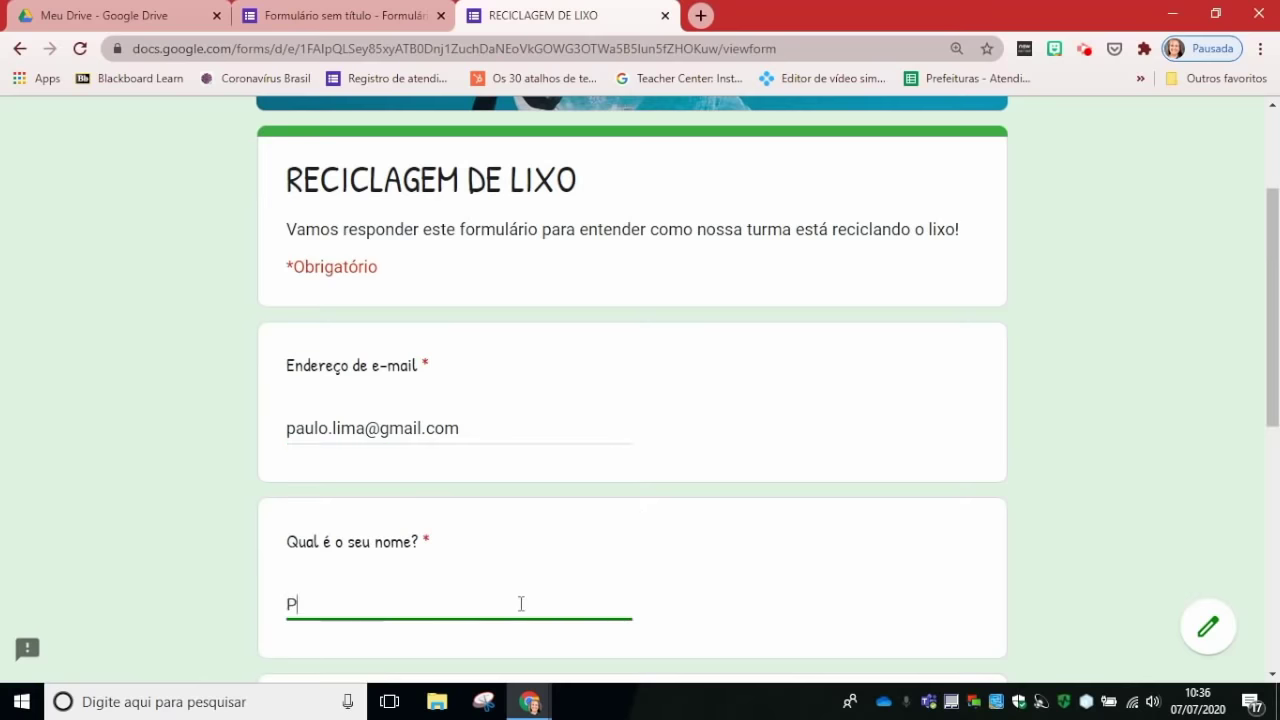
pyautogui.scroll(-3, 542, 568)
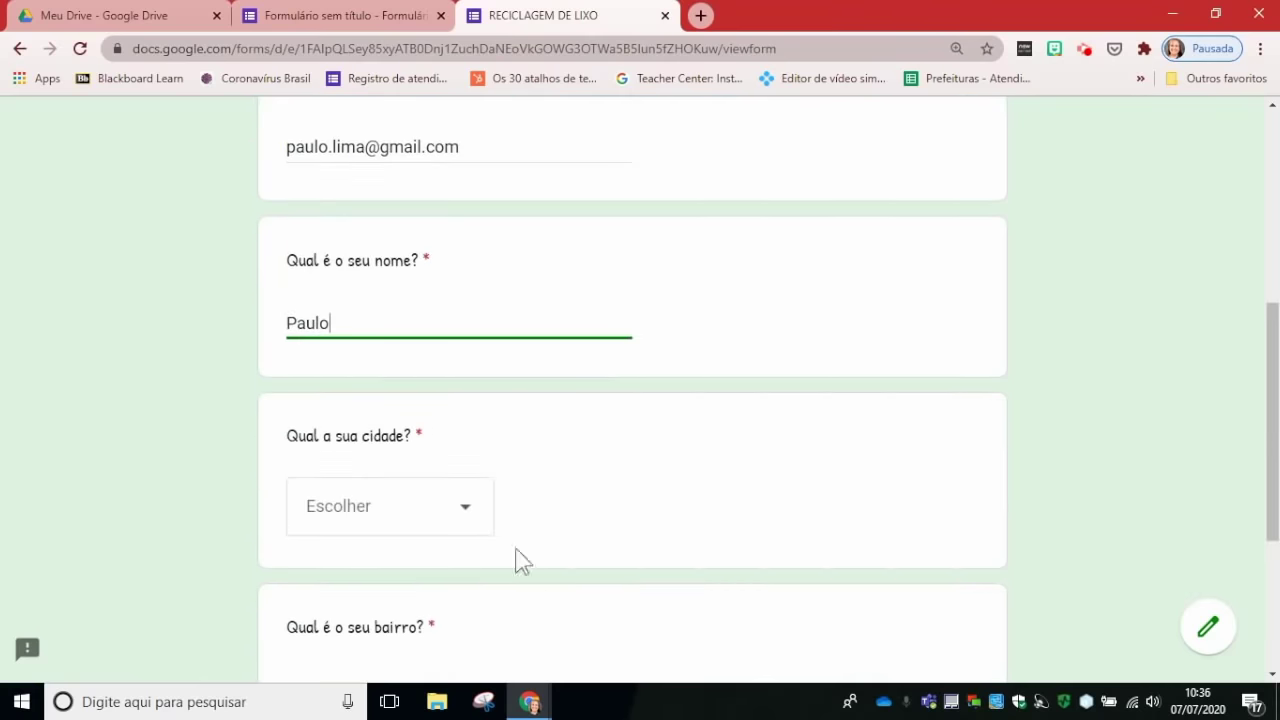
pyautogui.click(406, 515)
pyautogui.click(398, 404)
pyautogui.scroll(-2, 537, 466)
pyautogui.click(436, 505)
pyautogui.write('Jardim Botânico')
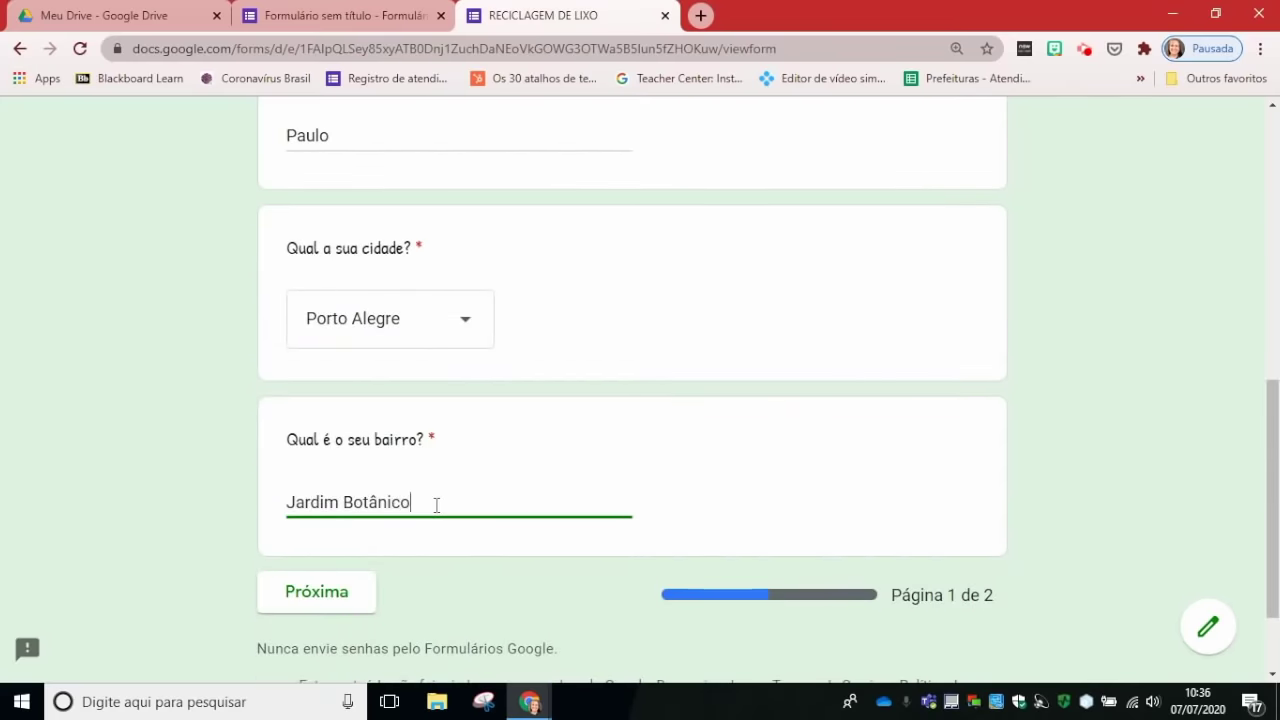
pyautogui.click(365, 592)
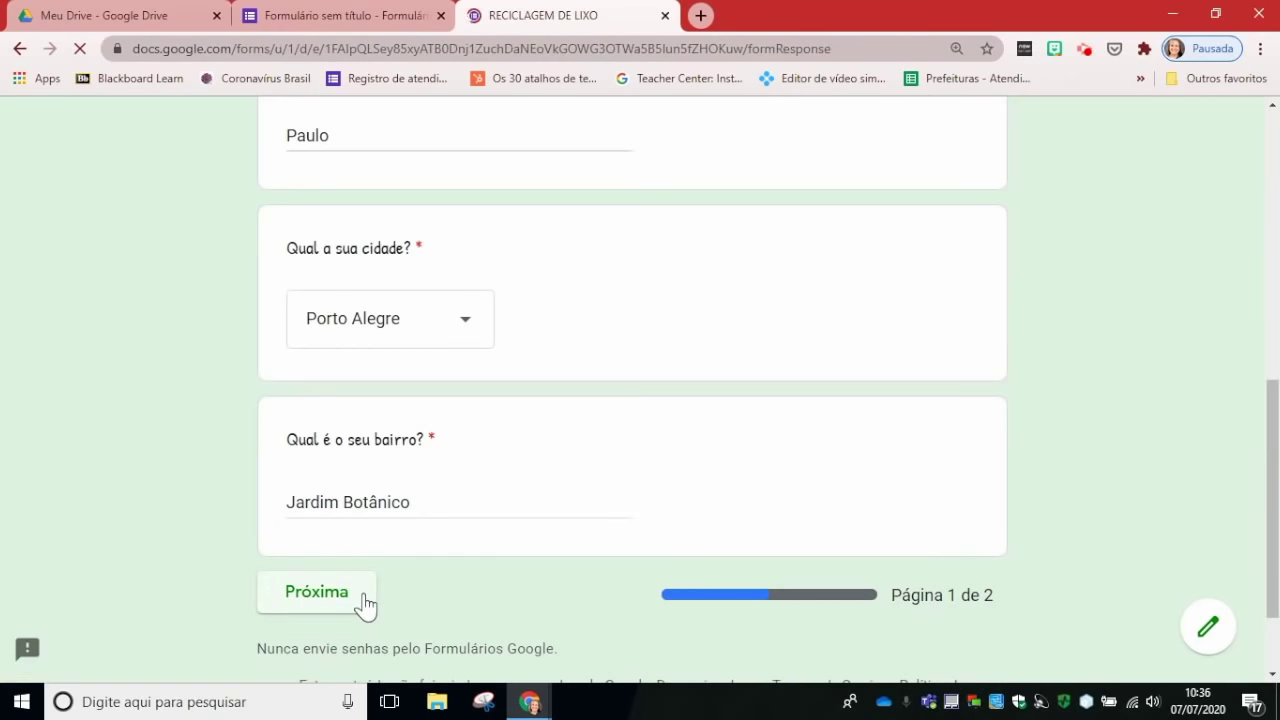
pyautogui.click(298, 445)
# Step: Tick Na escola, No trabalho do pai ou mãe, Na casa da Vó and Outro 'Casa da Madrinha'
pyautogui.scroll(-2, 474, 471)
pyautogui.click(305, 475)
pyautogui.click(300, 510)
pyautogui.click(300, 552)
pyautogui.click(302, 594)
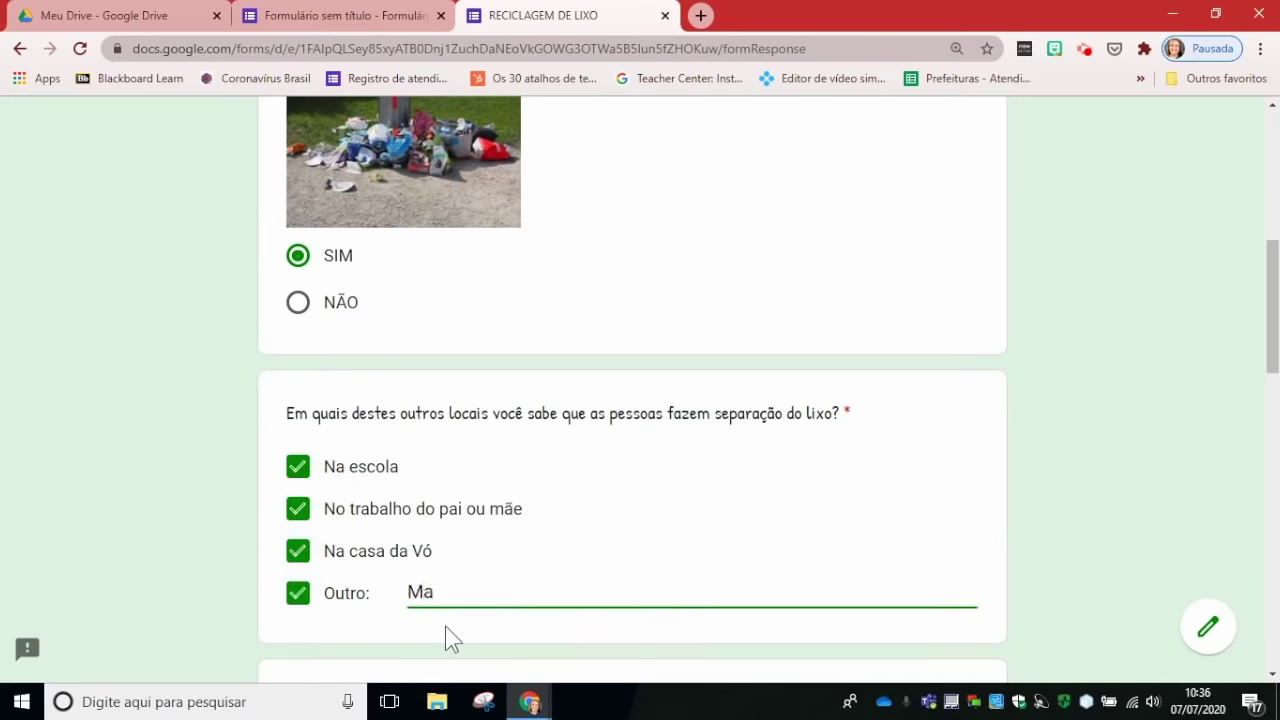
pyautogui.write('M')
pyautogui.press('BackSpace')
pyautogui.write('Casa da Madrinha')
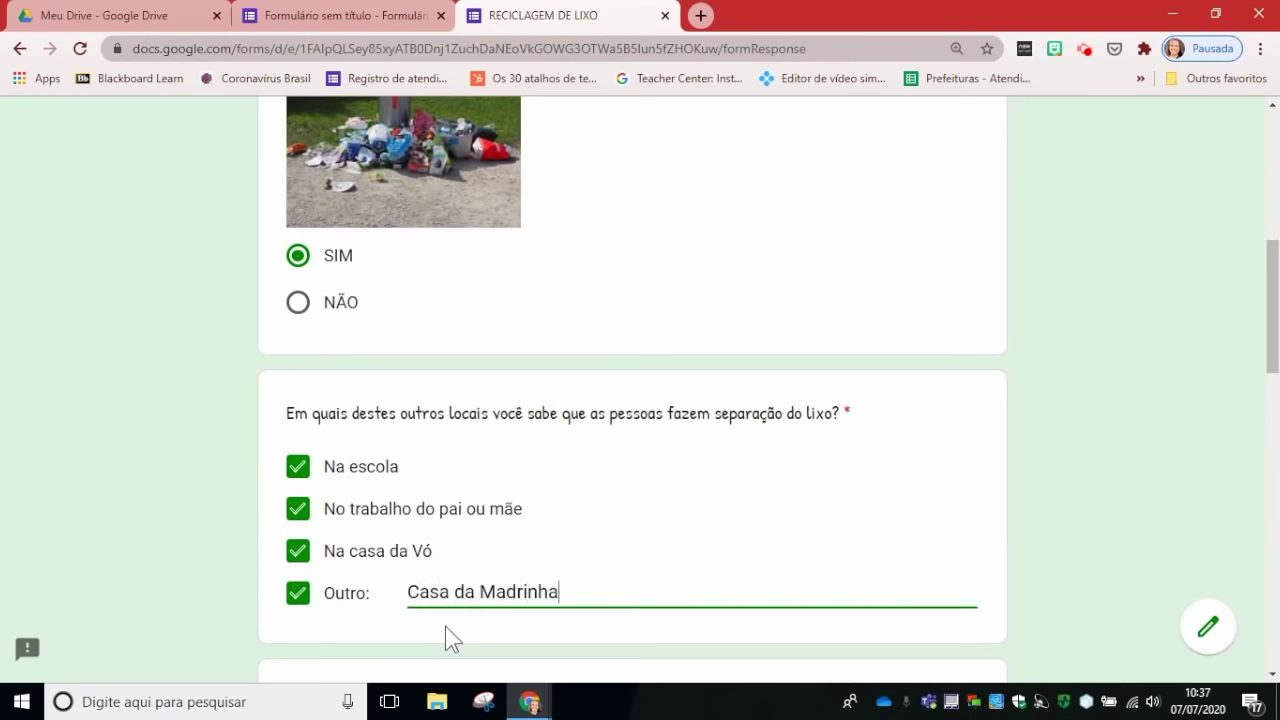
# Step: Rate separation importance 5 and fill the collection grid: 2 vezes, 2 vezes, 1 vez, não sei
pyautogui.scroll(-3, 474, 578)
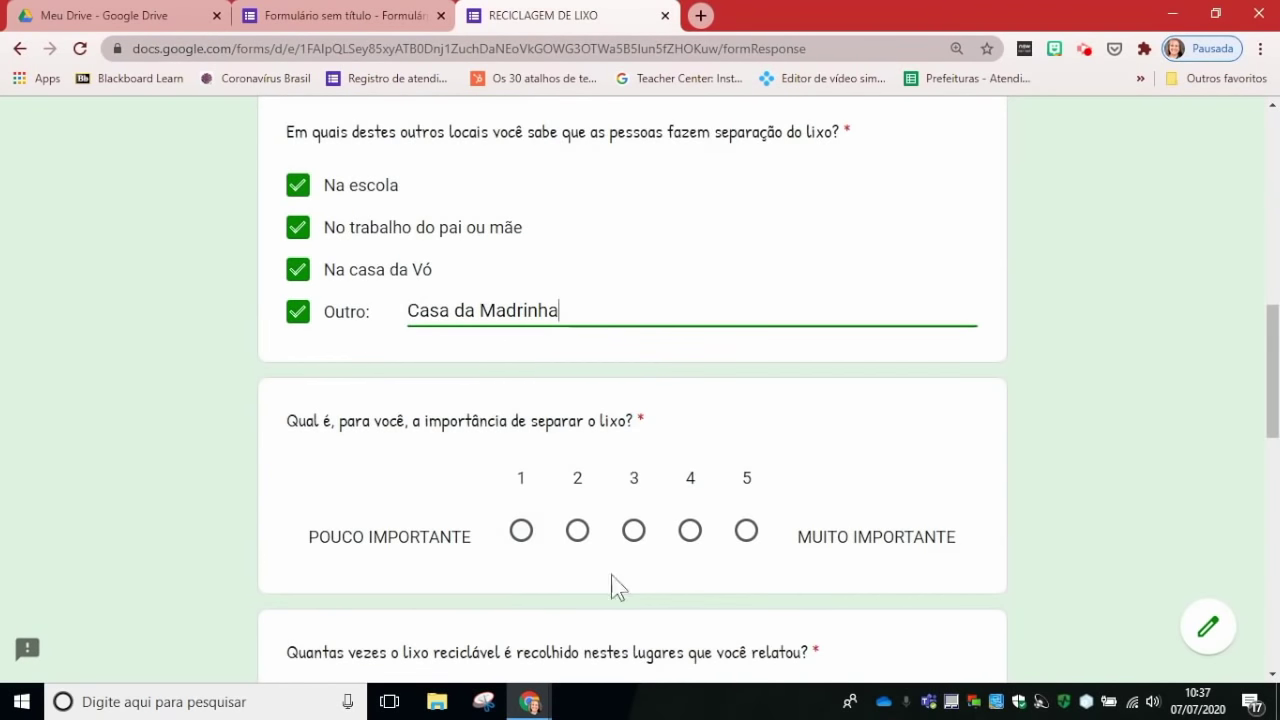
pyautogui.click(746, 531)
pyautogui.scroll(-3, 746, 545)
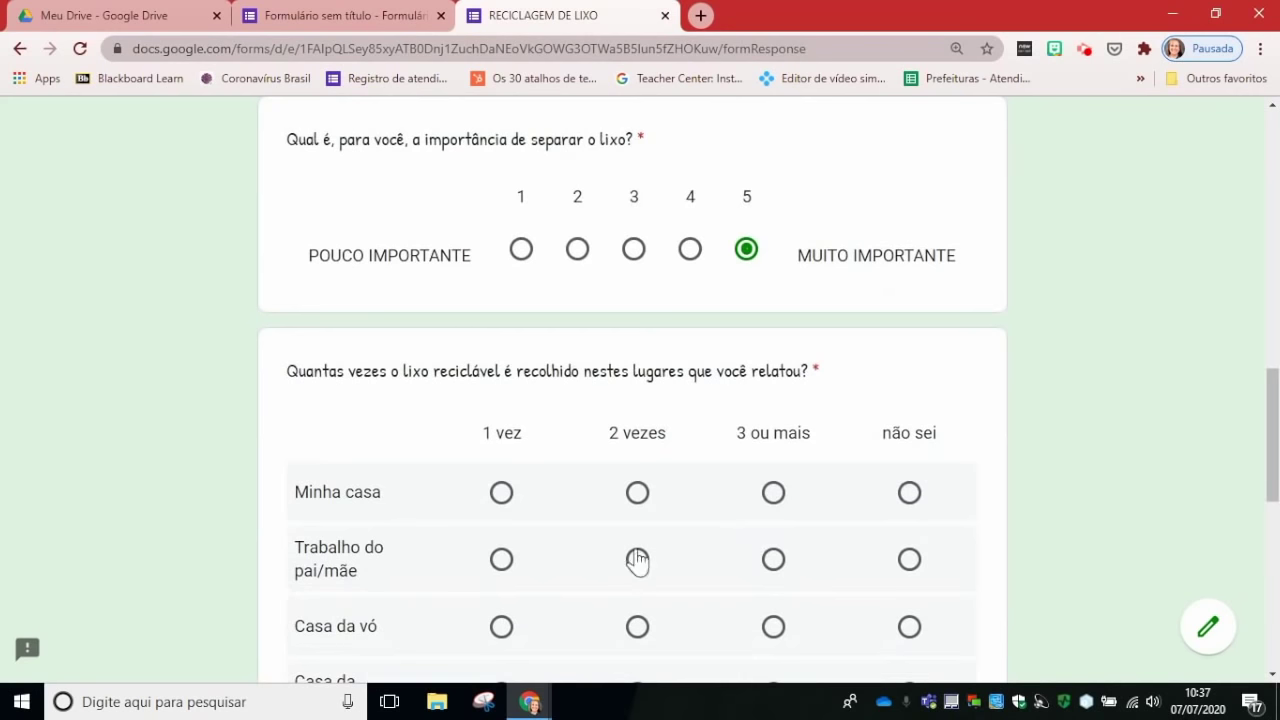
pyautogui.click(637, 492)
pyautogui.click(637, 559)
pyautogui.scroll(-2, 560, 555)
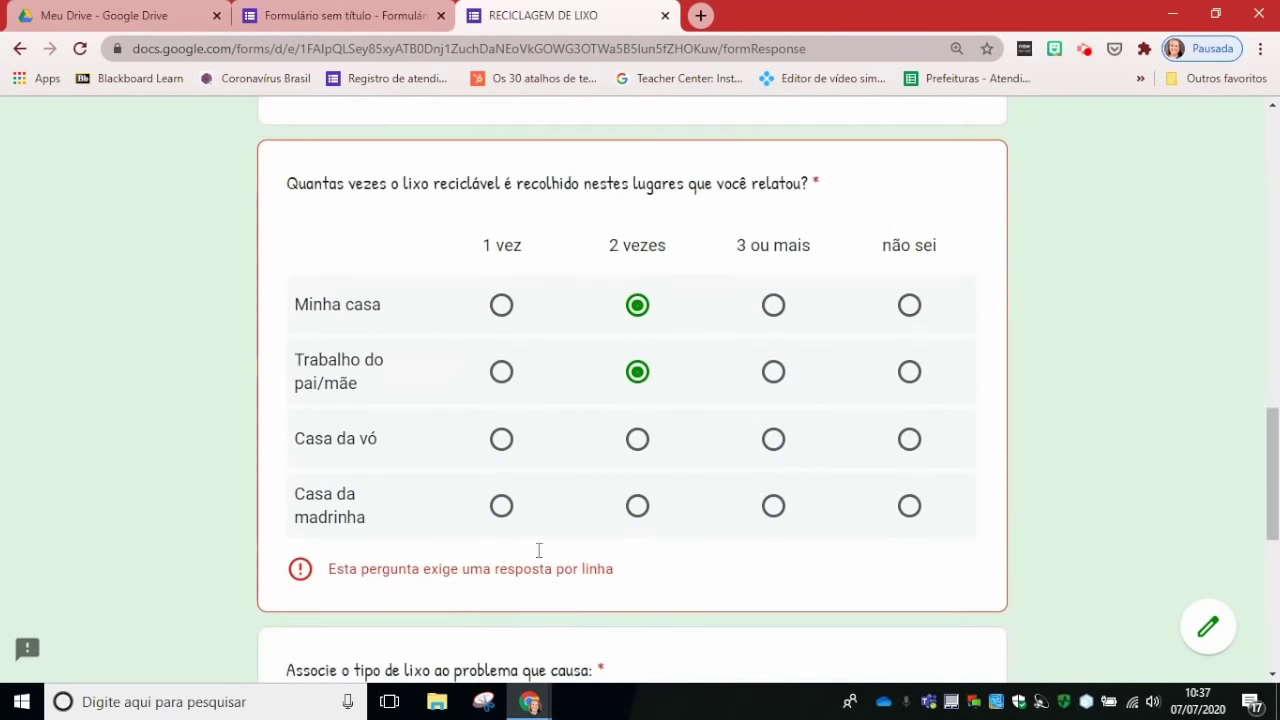
pyautogui.click(501, 439)
pyautogui.click(909, 506)
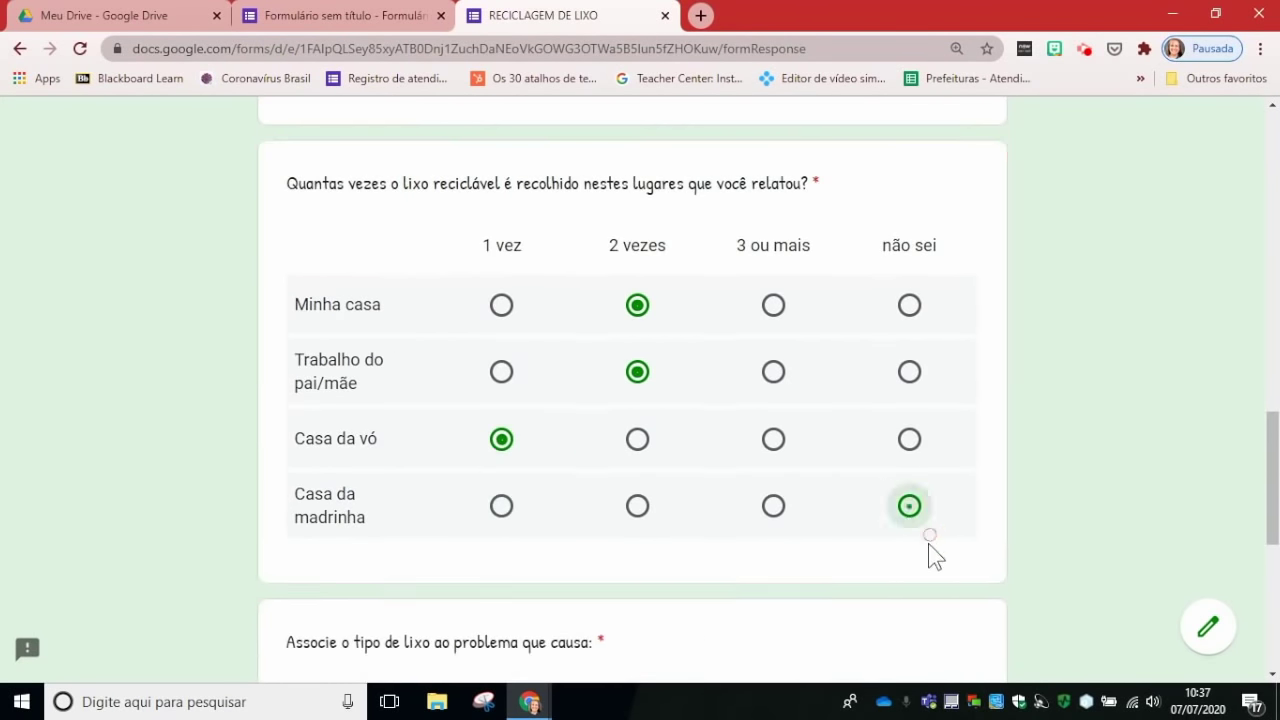
# Step: Link Garrafas pet, Pilhas and Restos de comida to their problems (solo, rio, boca de lobo, insetos)
pyautogui.scroll(-3, 924, 575)
pyautogui.scroll(-1, 924, 580)
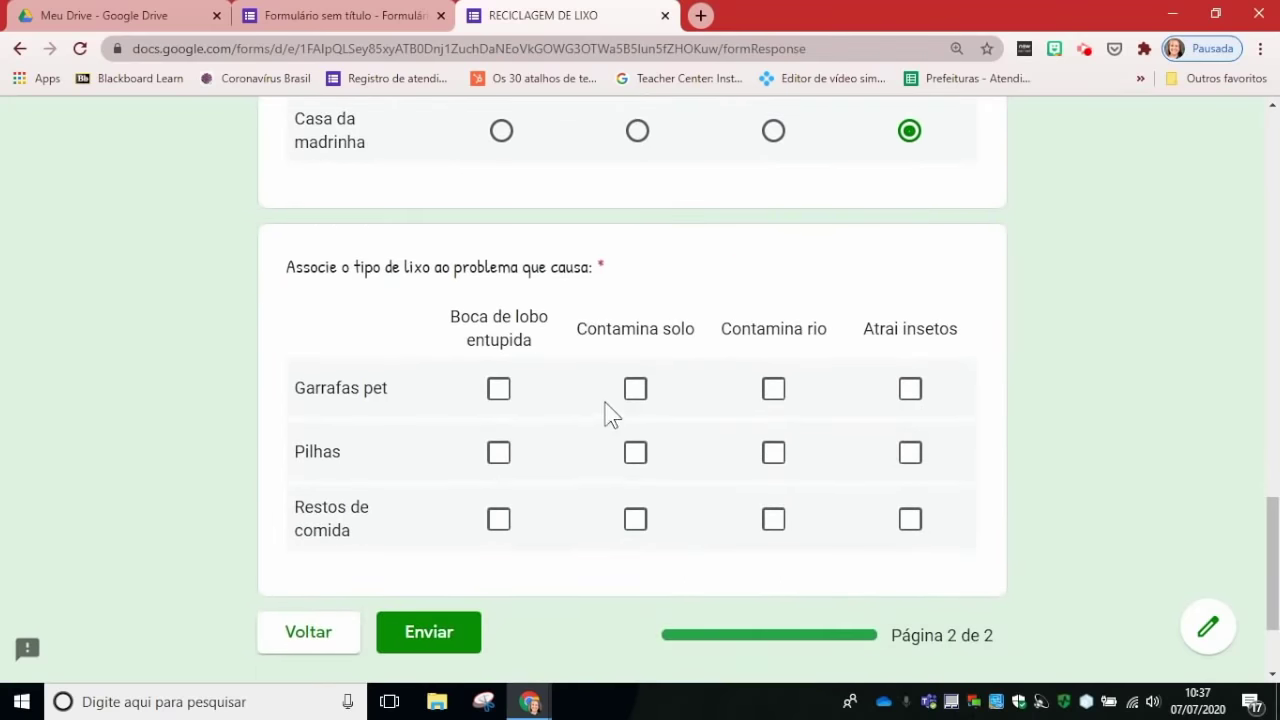
pyautogui.click(499, 389)
pyautogui.click(641, 390)
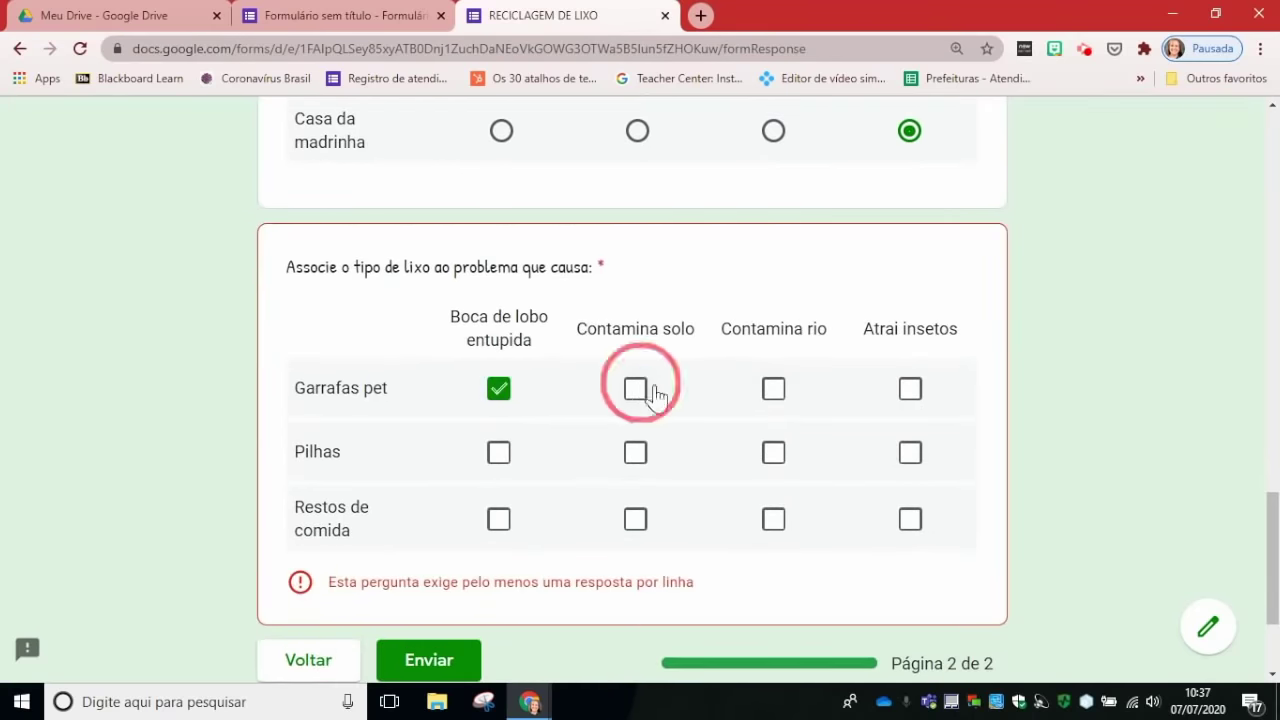
pyautogui.click(774, 390)
pyautogui.click(636, 456)
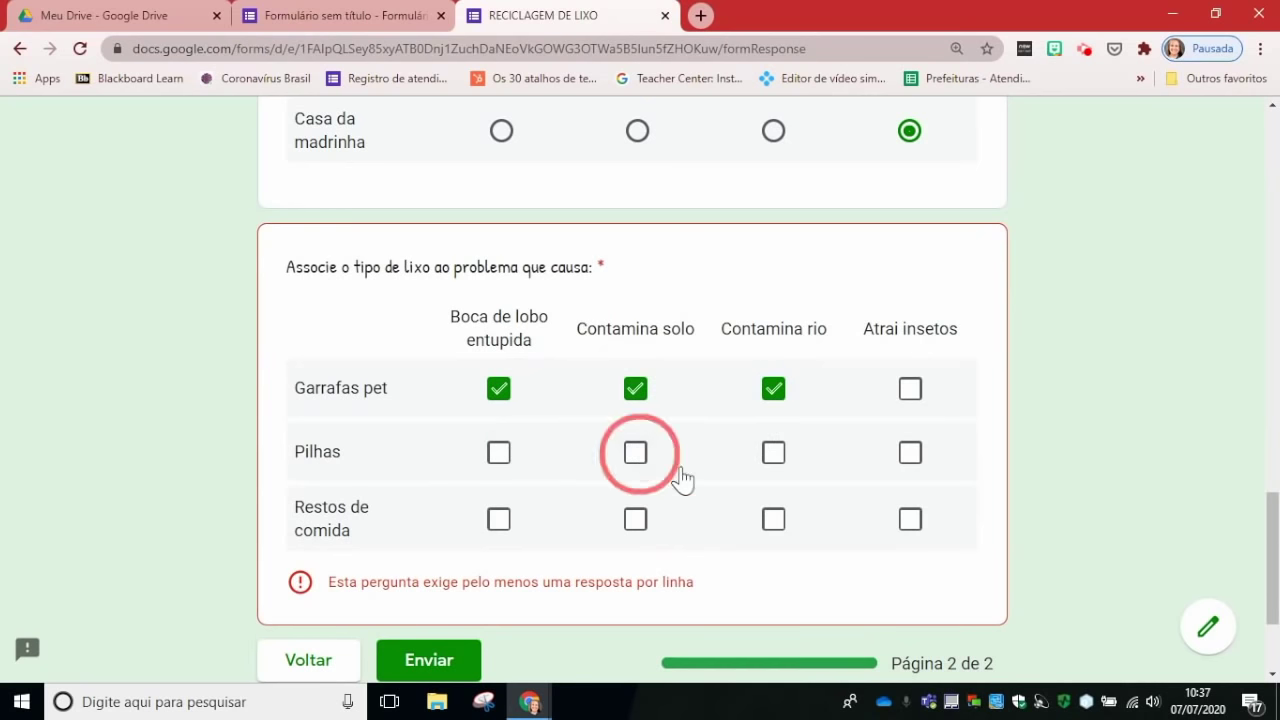
pyautogui.click(774, 453)
pyautogui.click(635, 519)
pyautogui.click(774, 519)
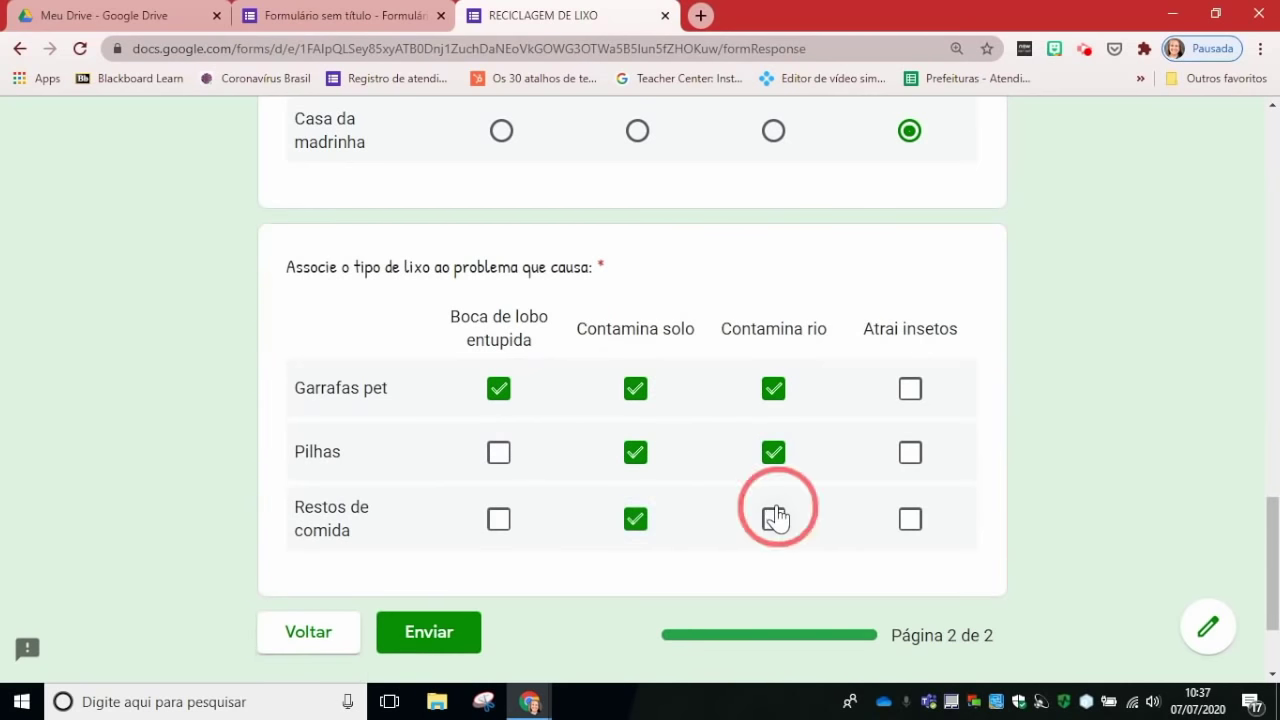
pyautogui.click(909, 518)
# Step: Submit the response and return to the form editor's Responses tab
pyautogui.click(436, 634)
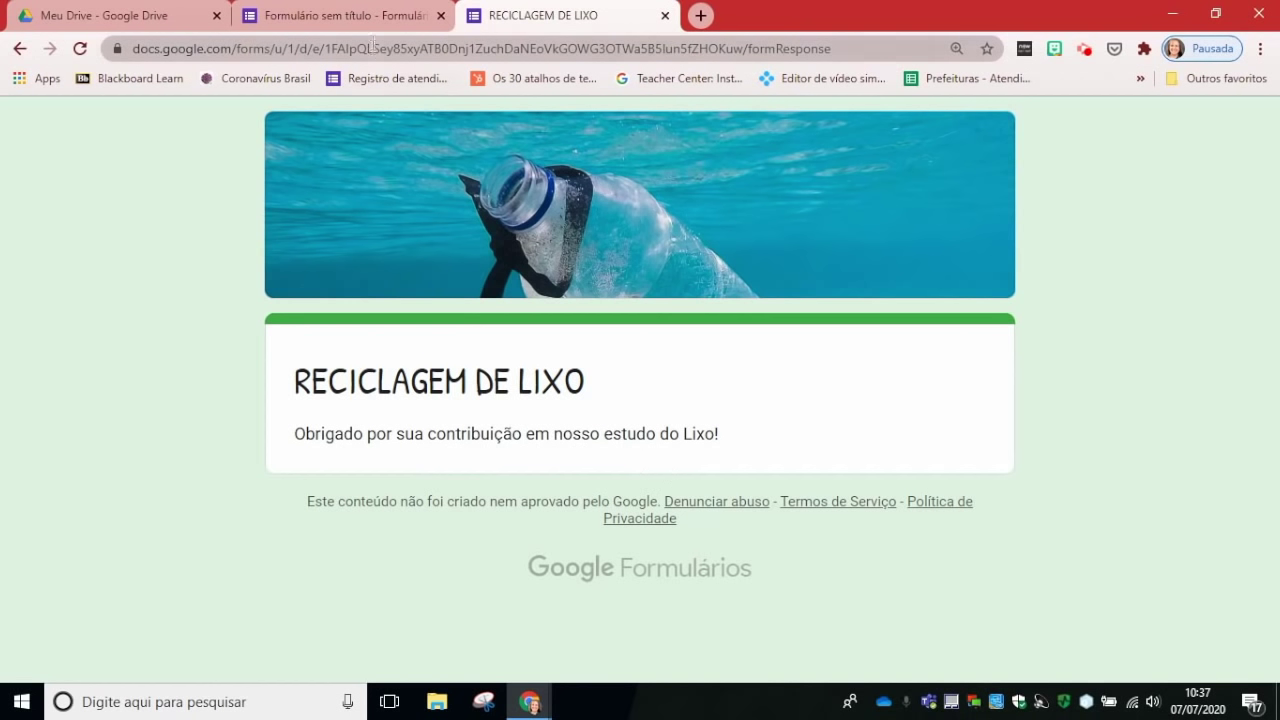
pyautogui.click(345, 15)
pyautogui.scroll(5, 915, 410)
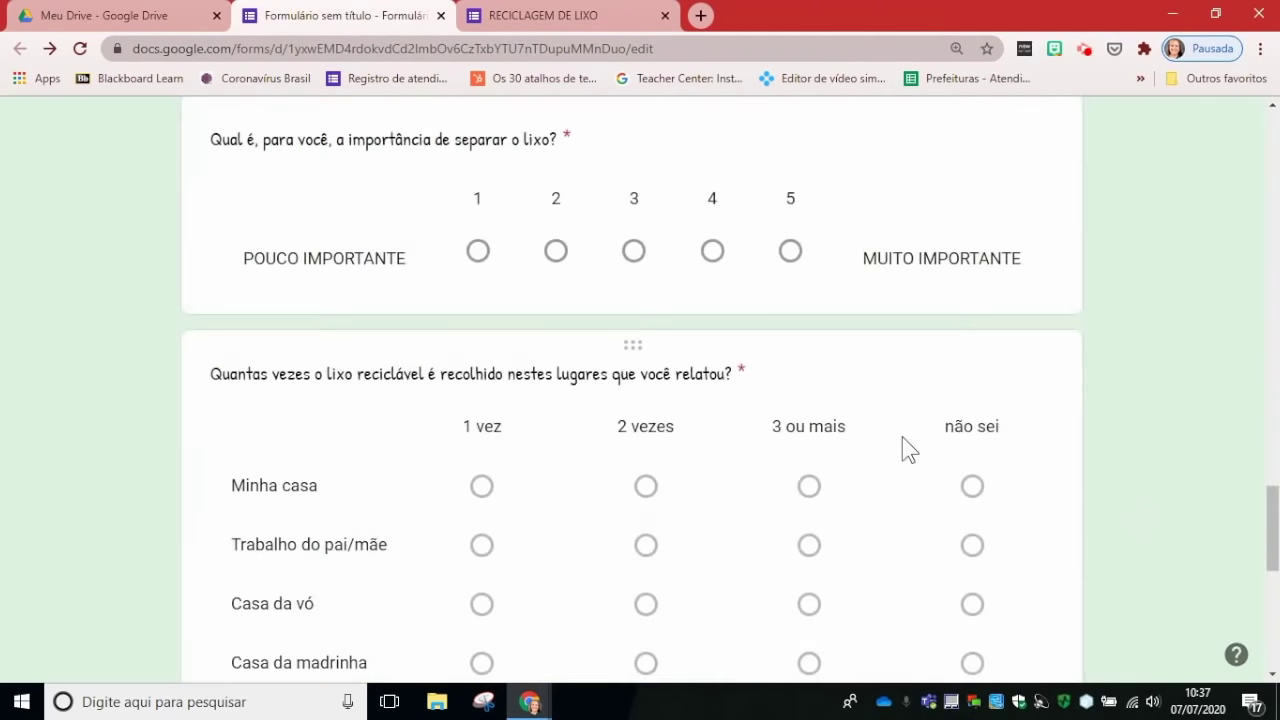
pyautogui.scroll(15, 902, 448)
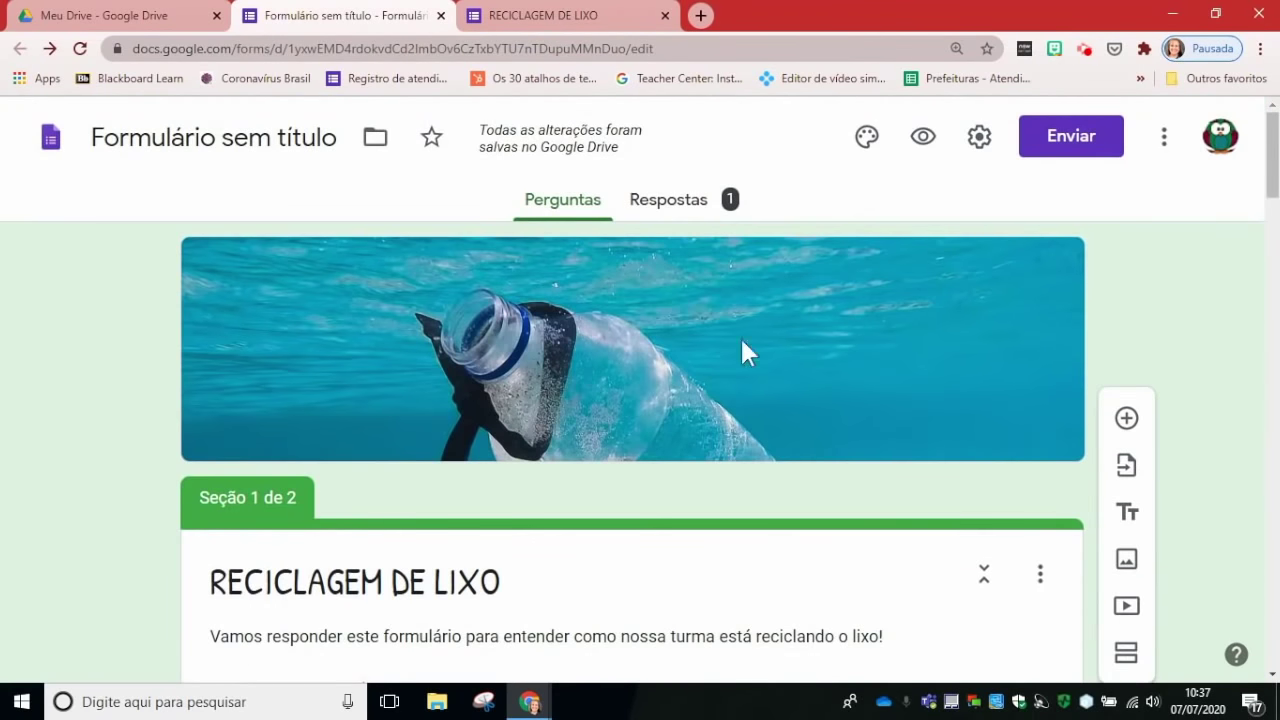
pyautogui.click(676, 212)
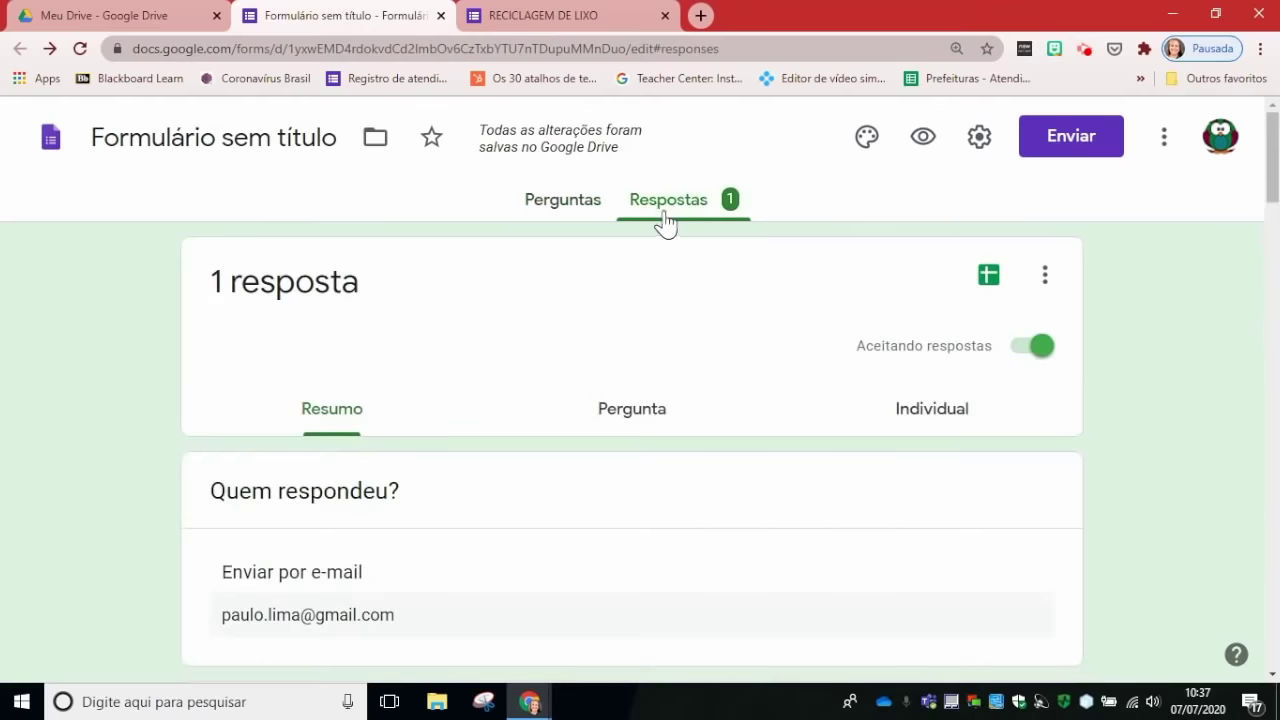
# Step: Scroll through the Resumo charts for the single test response
pyautogui.scroll(-2, 585, 312)
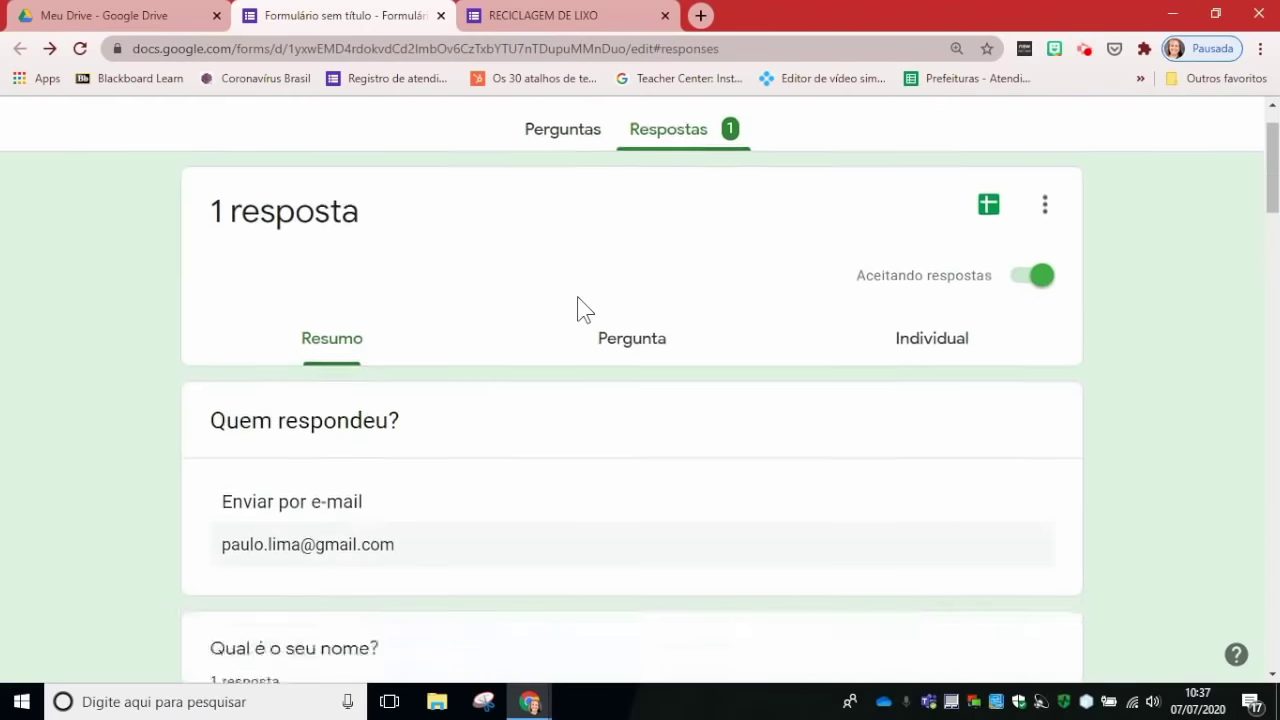
pyautogui.scroll(-4, 358, 535)
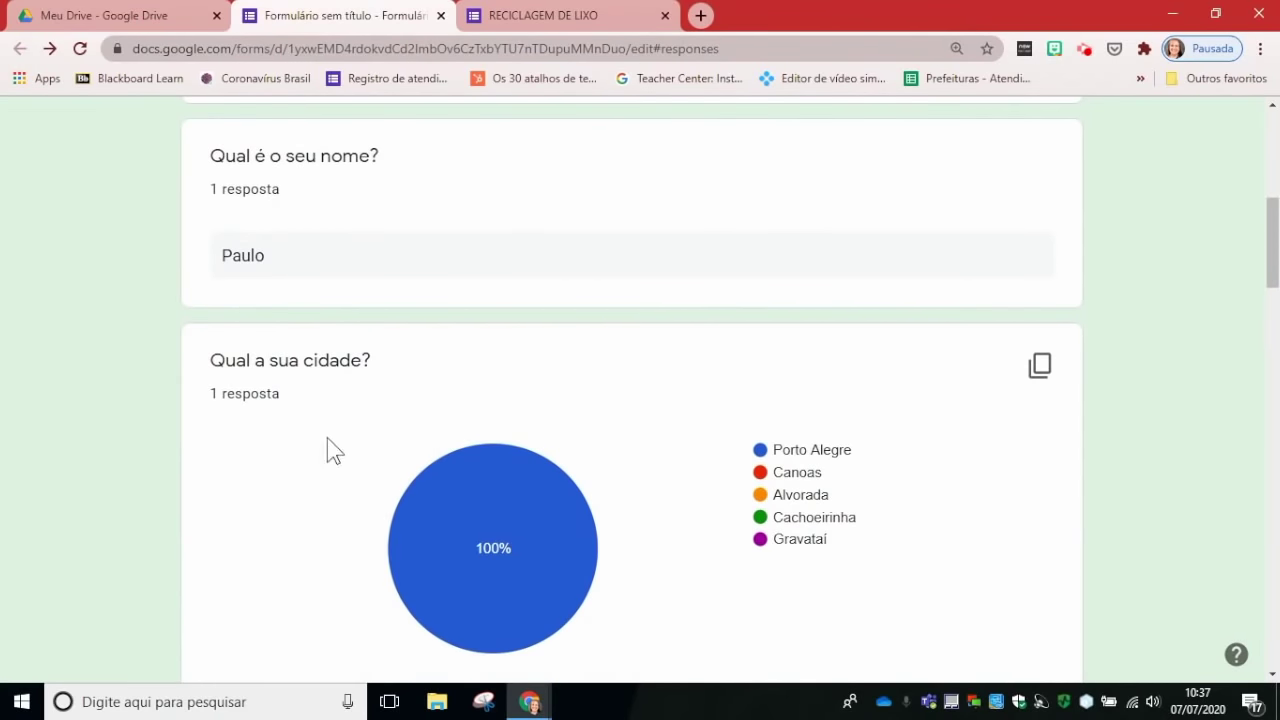
pyautogui.scroll(-2, 650, 483)
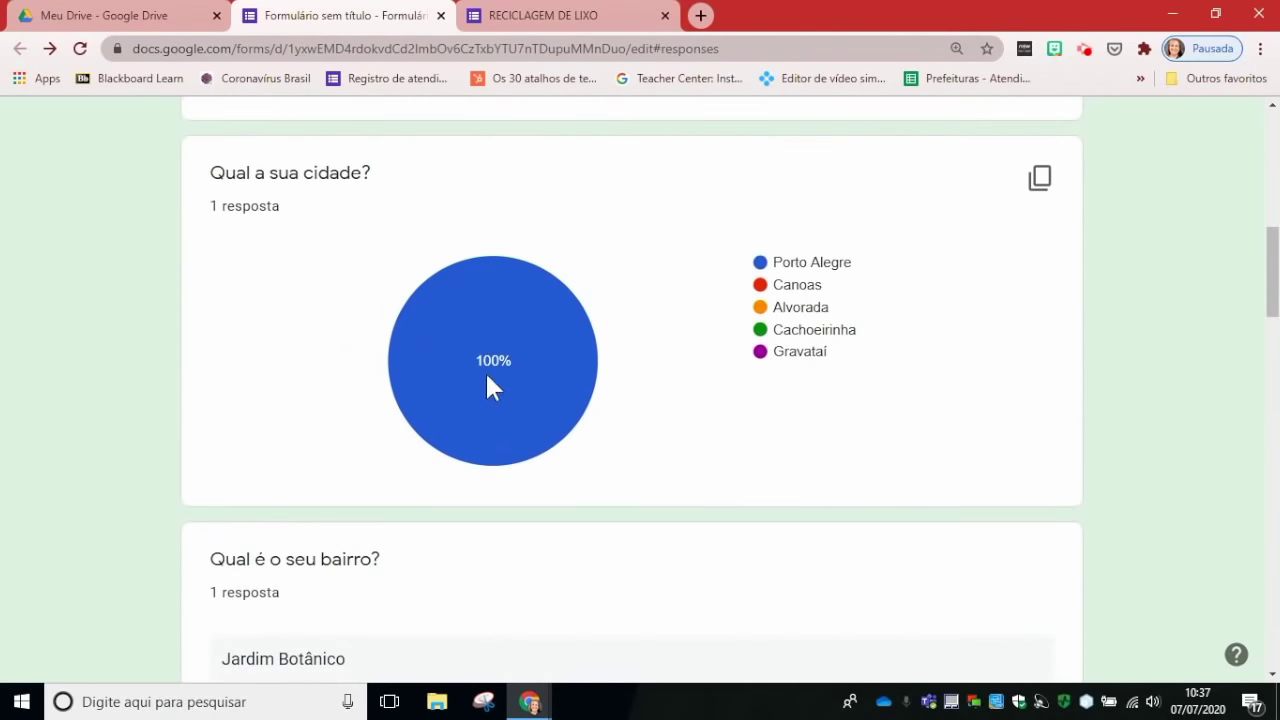
pyautogui.scroll(-4, 761, 355)
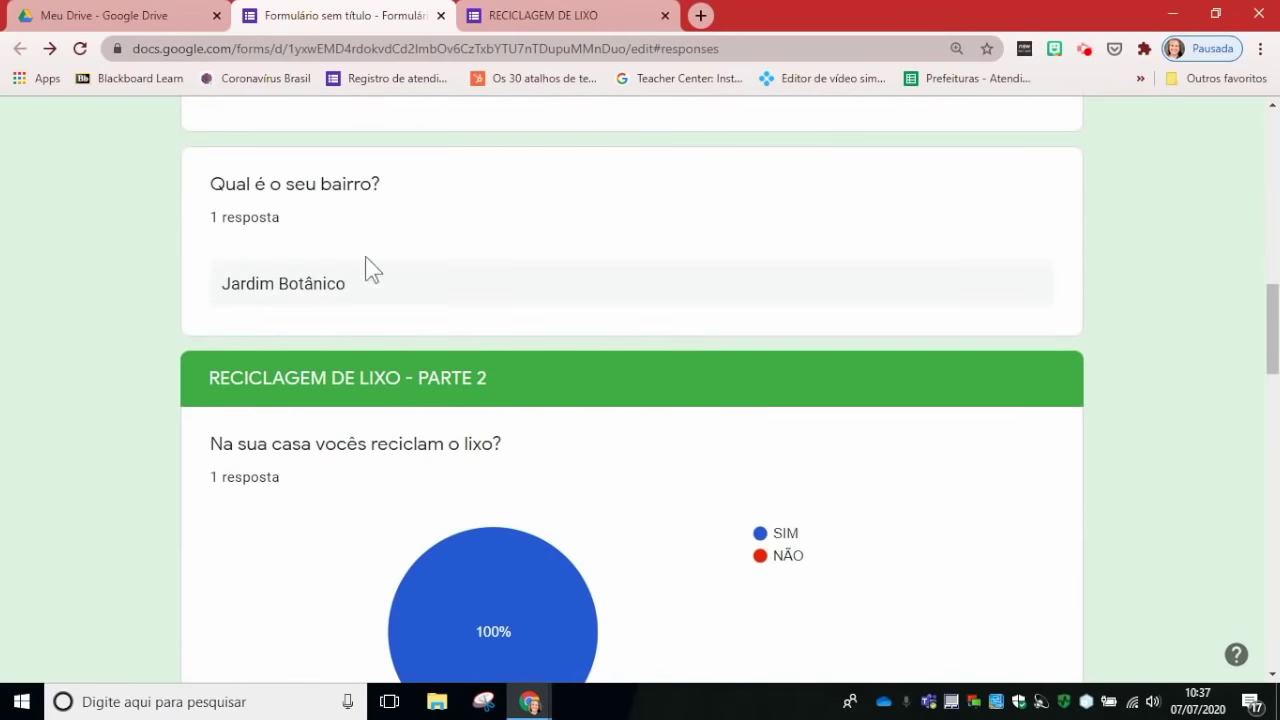
pyautogui.scroll(-1, 366, 272)
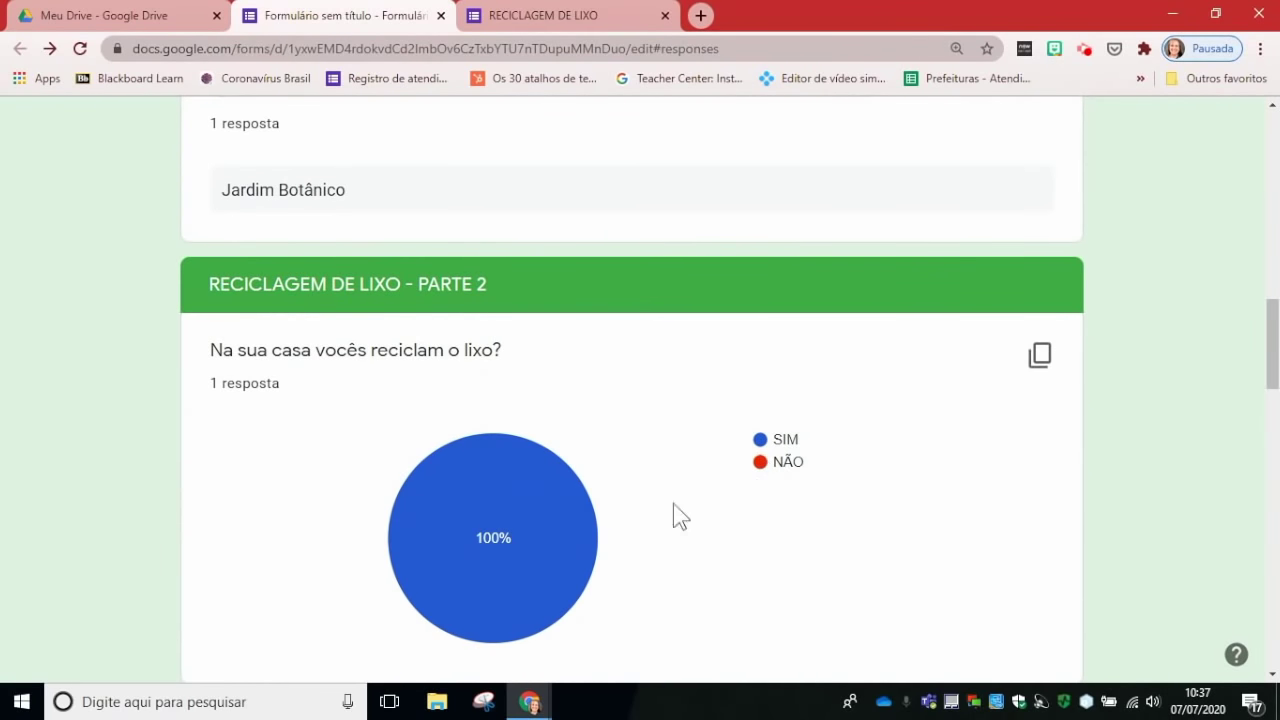
pyautogui.scroll(-5, 640, 495)
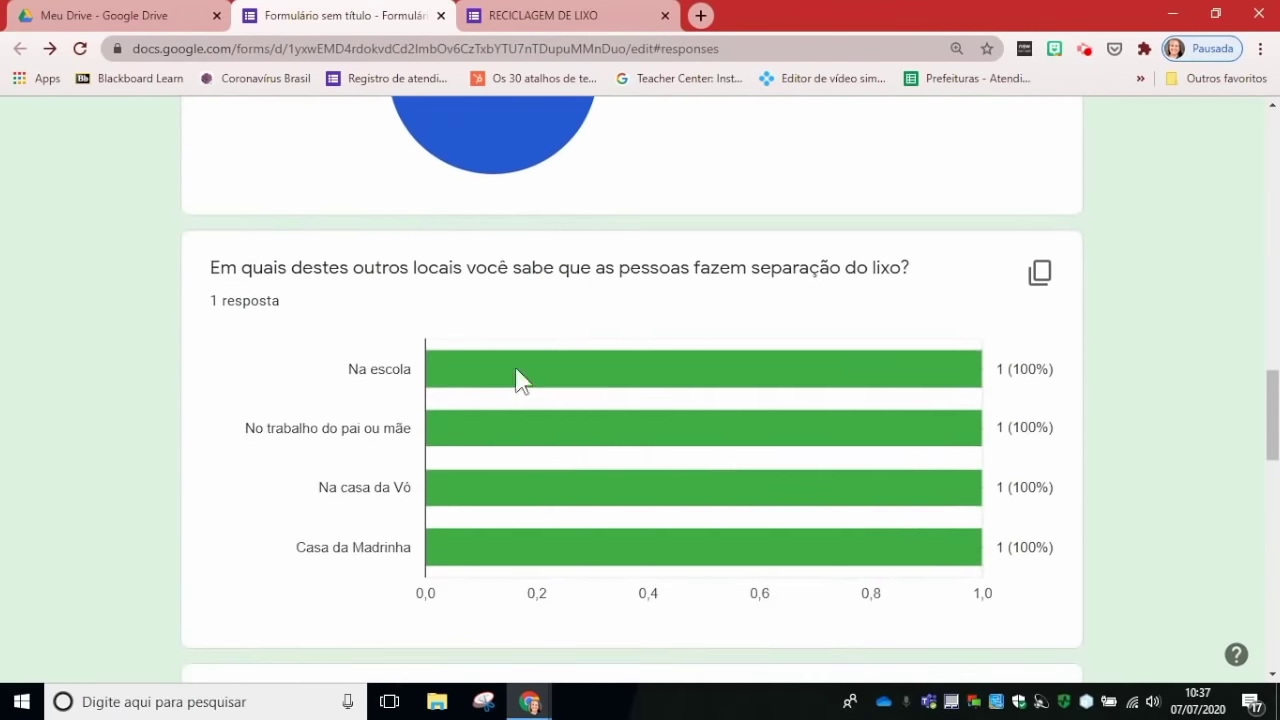
pyautogui.scroll(-5, 563, 528)
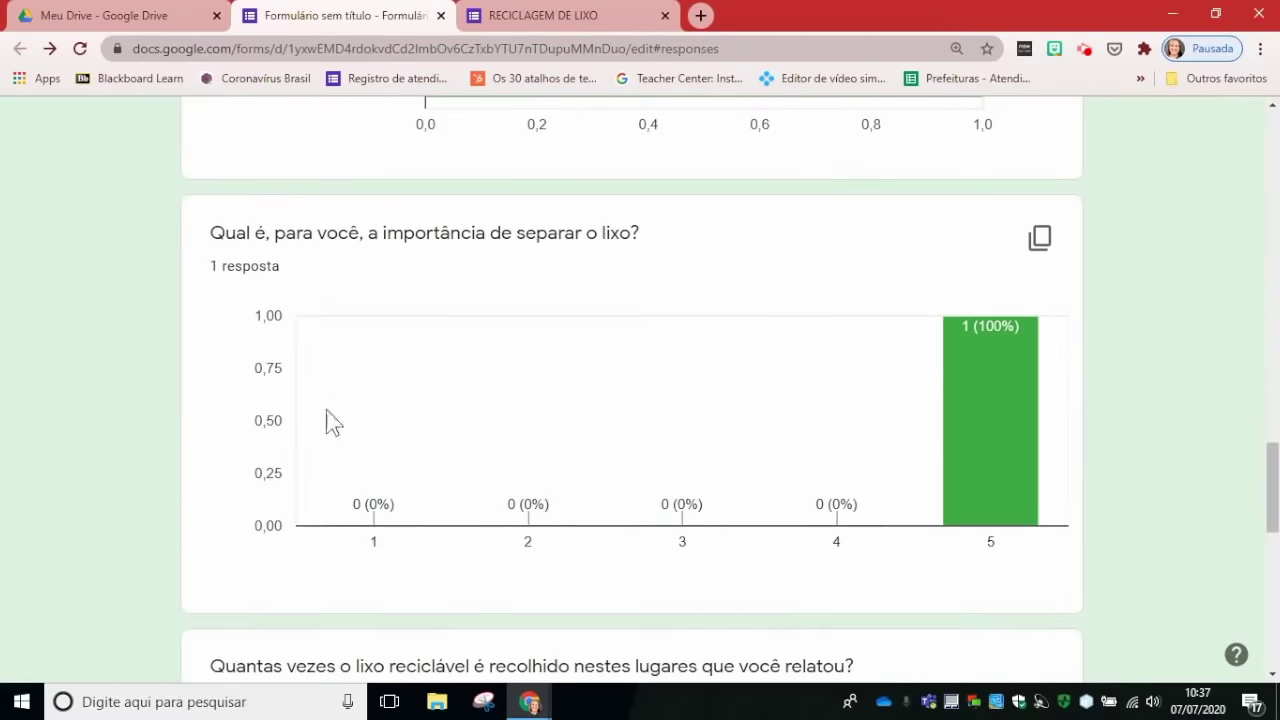
pyautogui.scroll(-4, 908, 434)
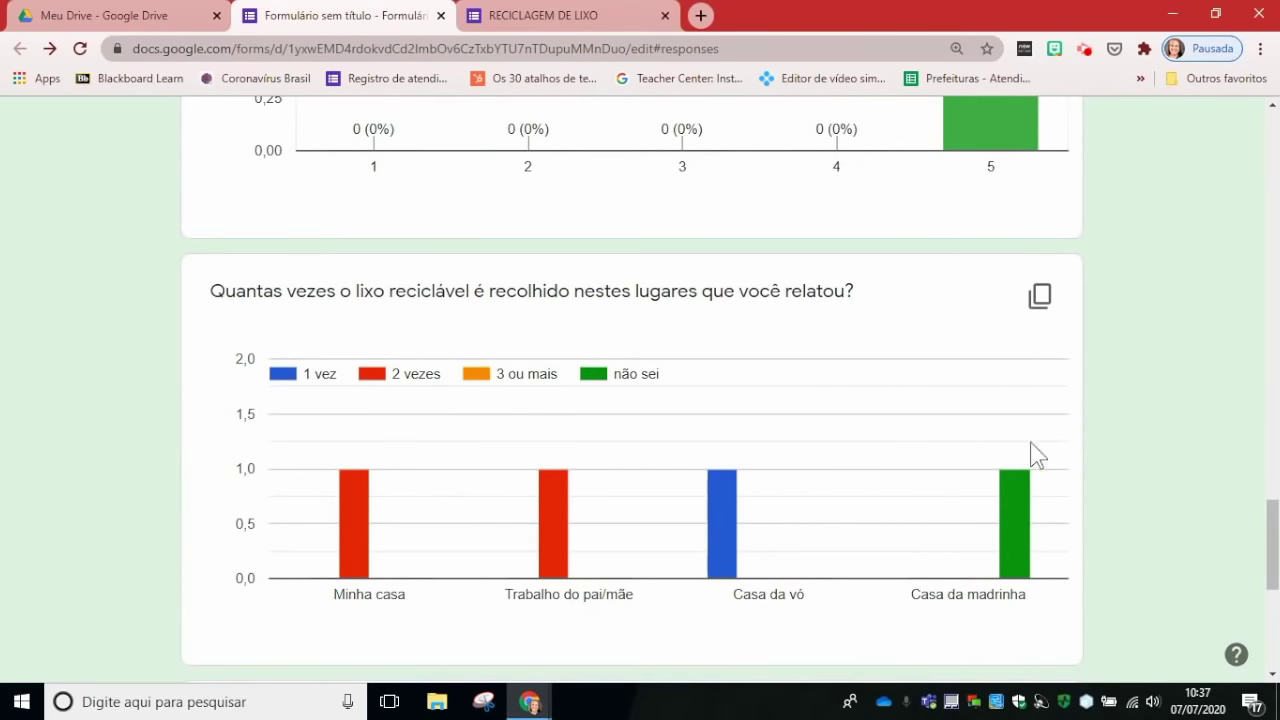
pyautogui.scroll(-5, 888, 406)
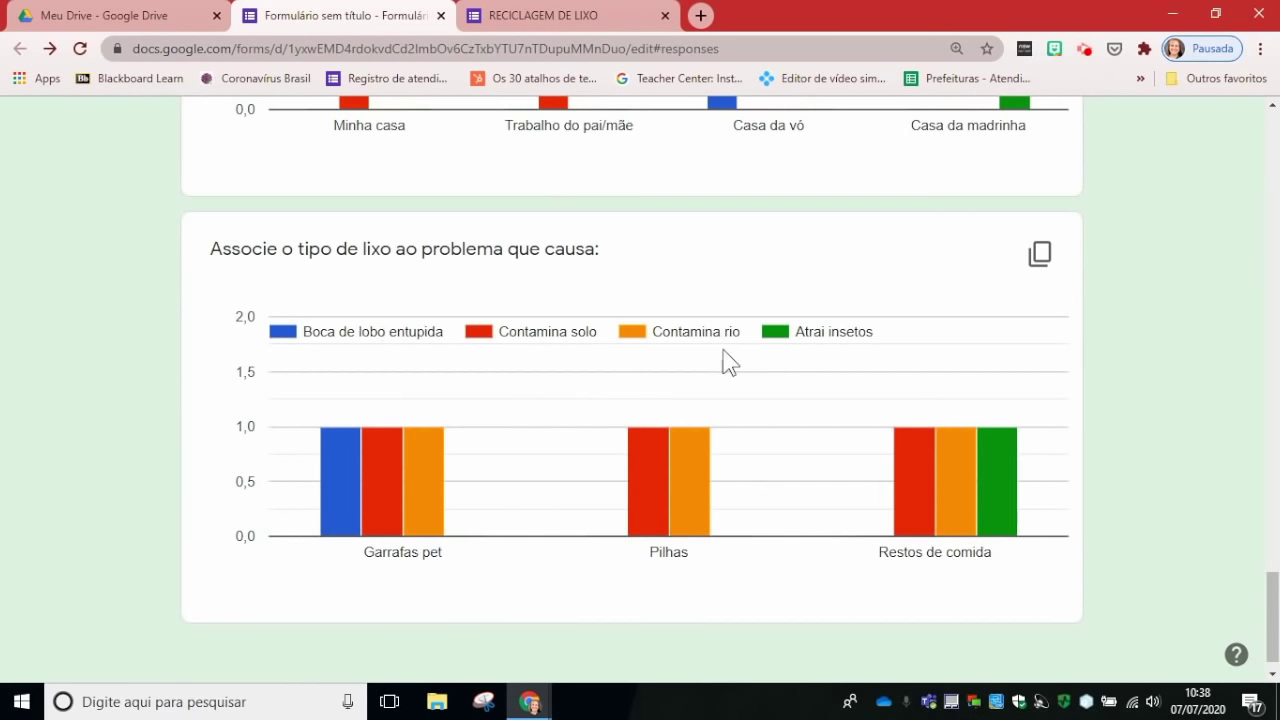
pyautogui.scroll(-1, 894, 463)
pyautogui.scroll(20, 869, 446)
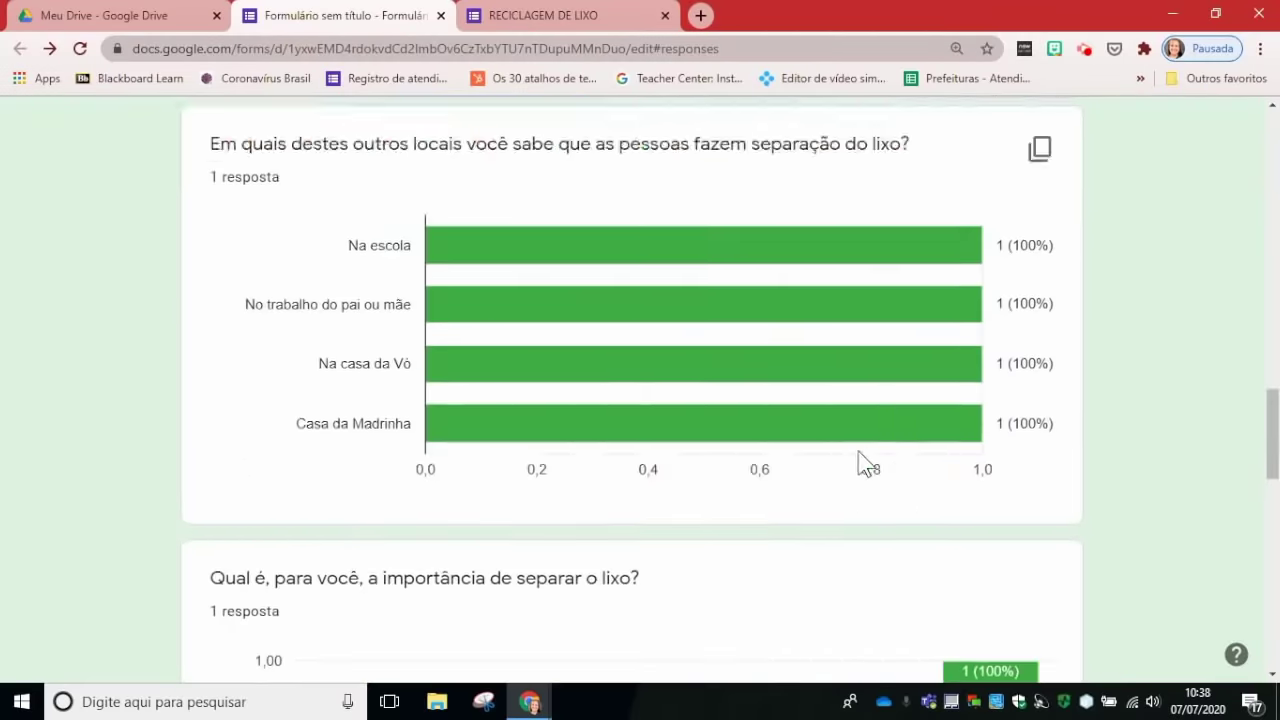
pyautogui.scroll(10, 857, 452)
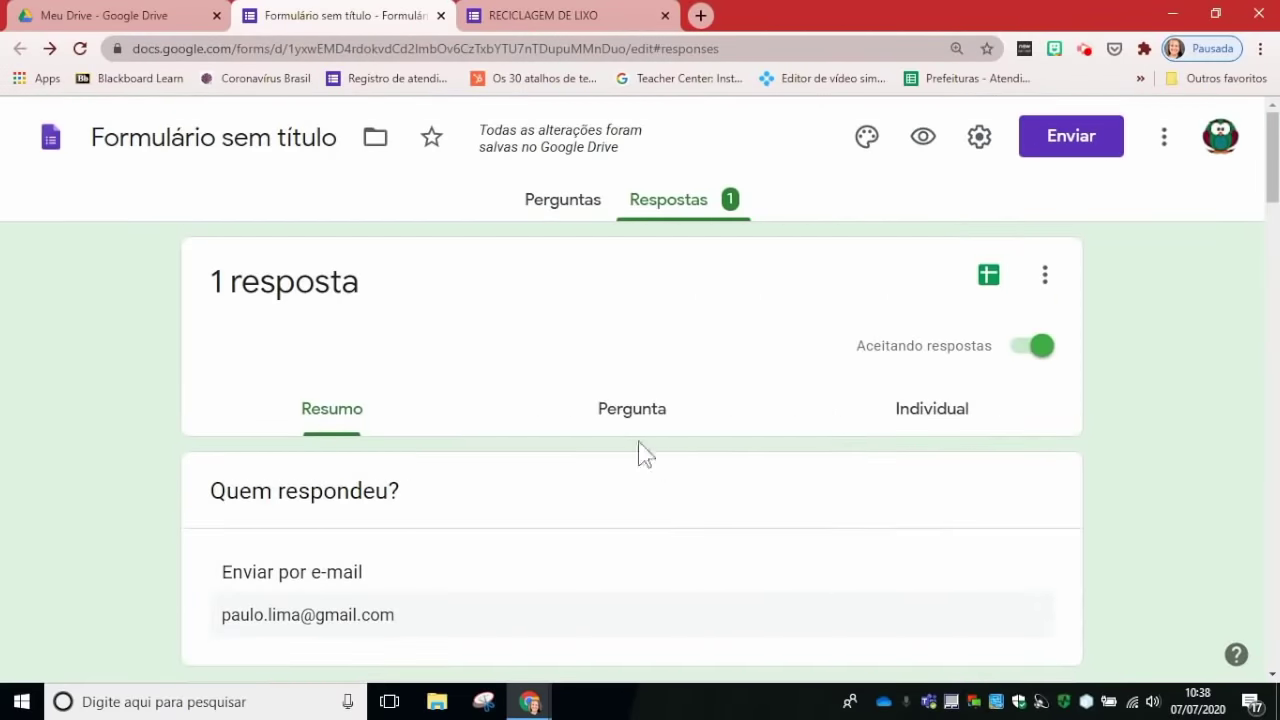
pyautogui.click(650, 421)
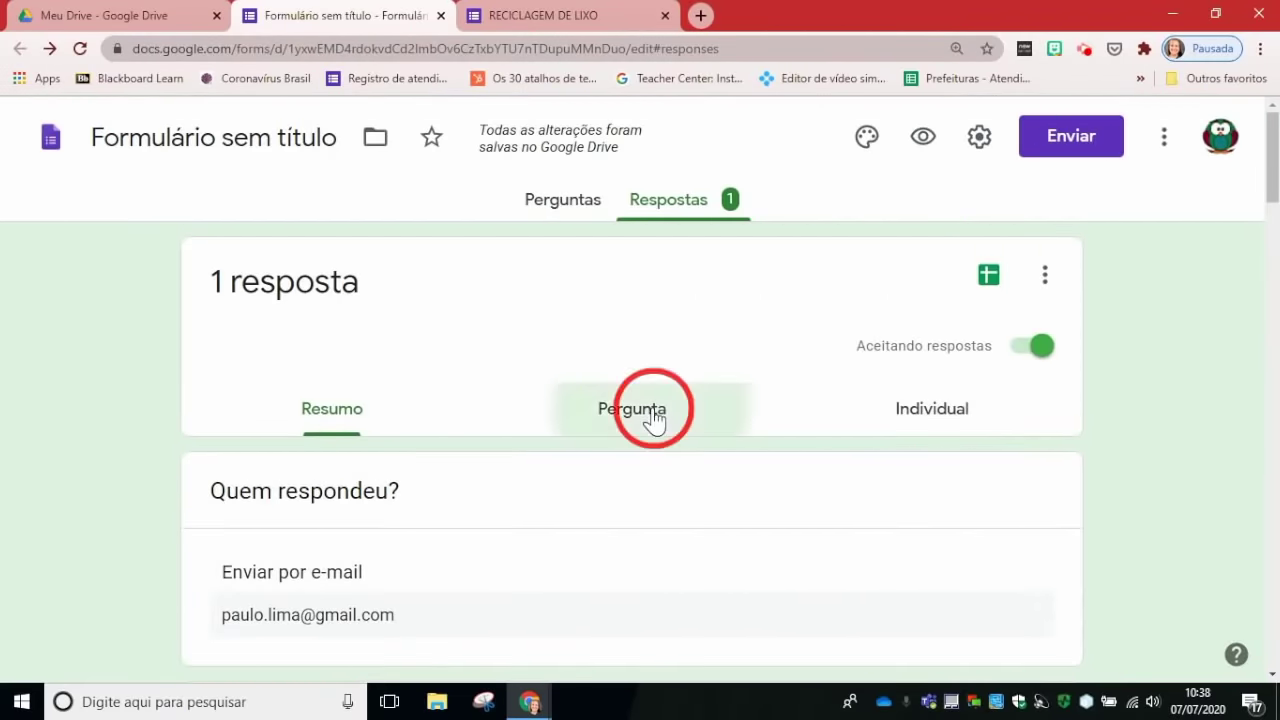
# Step: View the response in the Individual view, then move to the Meu Drive tab
pyautogui.scroll(-4, 878, 466)
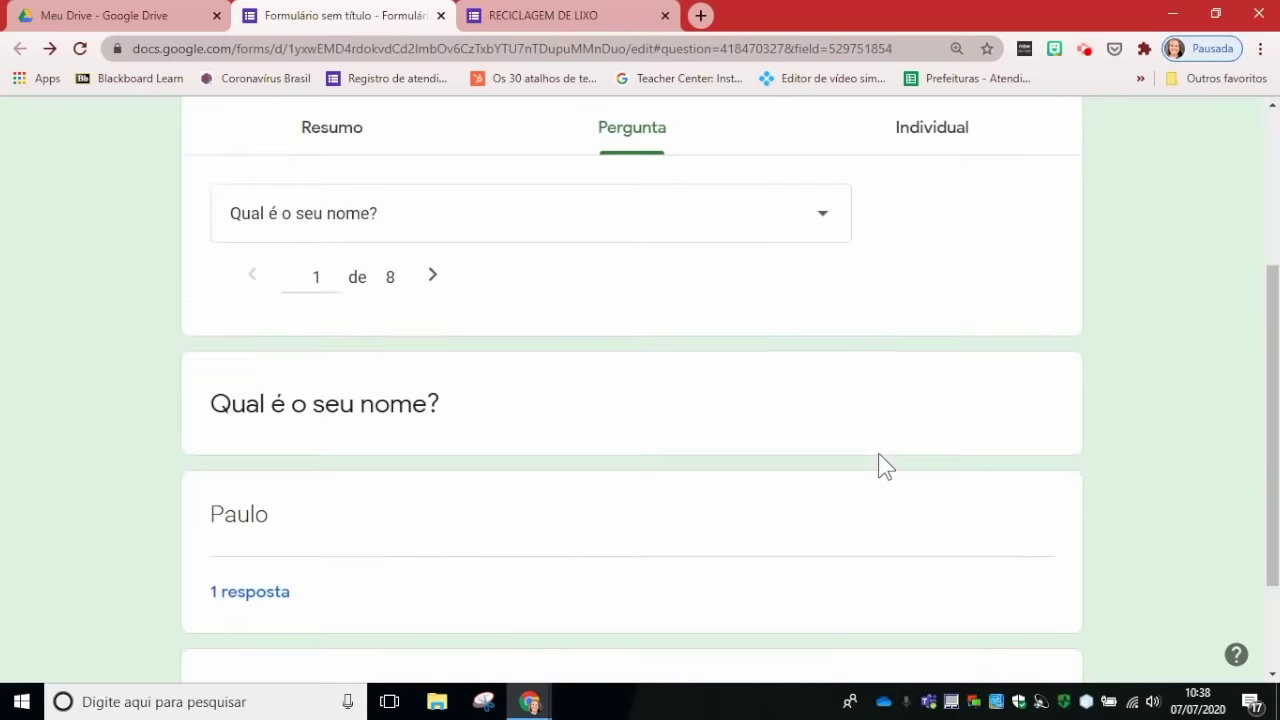
pyautogui.scroll(4, 878, 466)
pyautogui.click(931, 421)
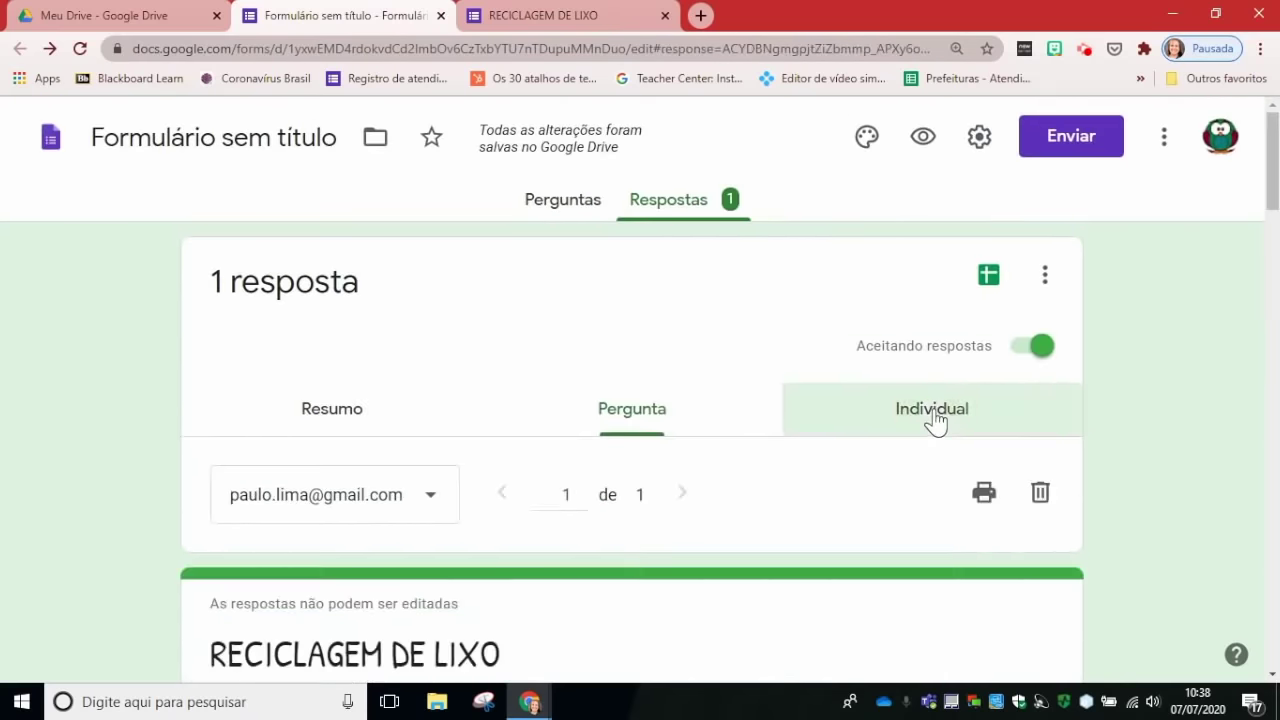
pyautogui.scroll(-3, 868, 494)
pyautogui.scroll(3, 868, 494)
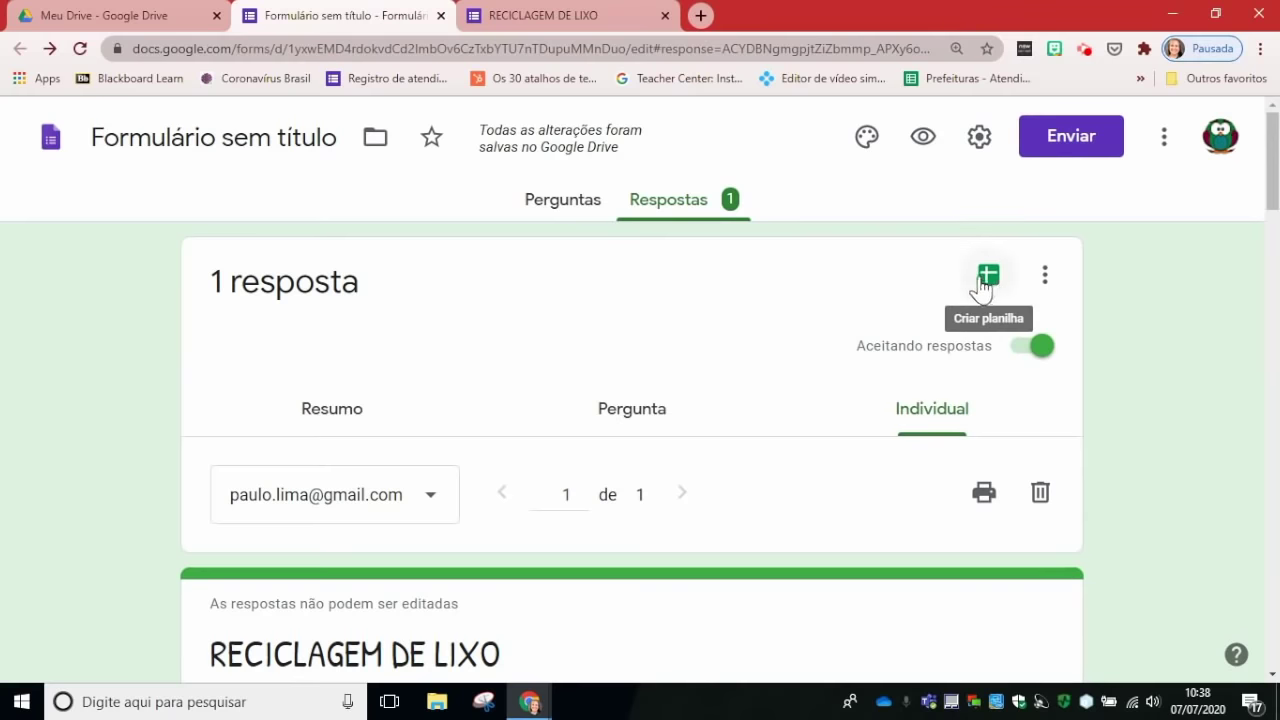
pyautogui.click(180, 20)
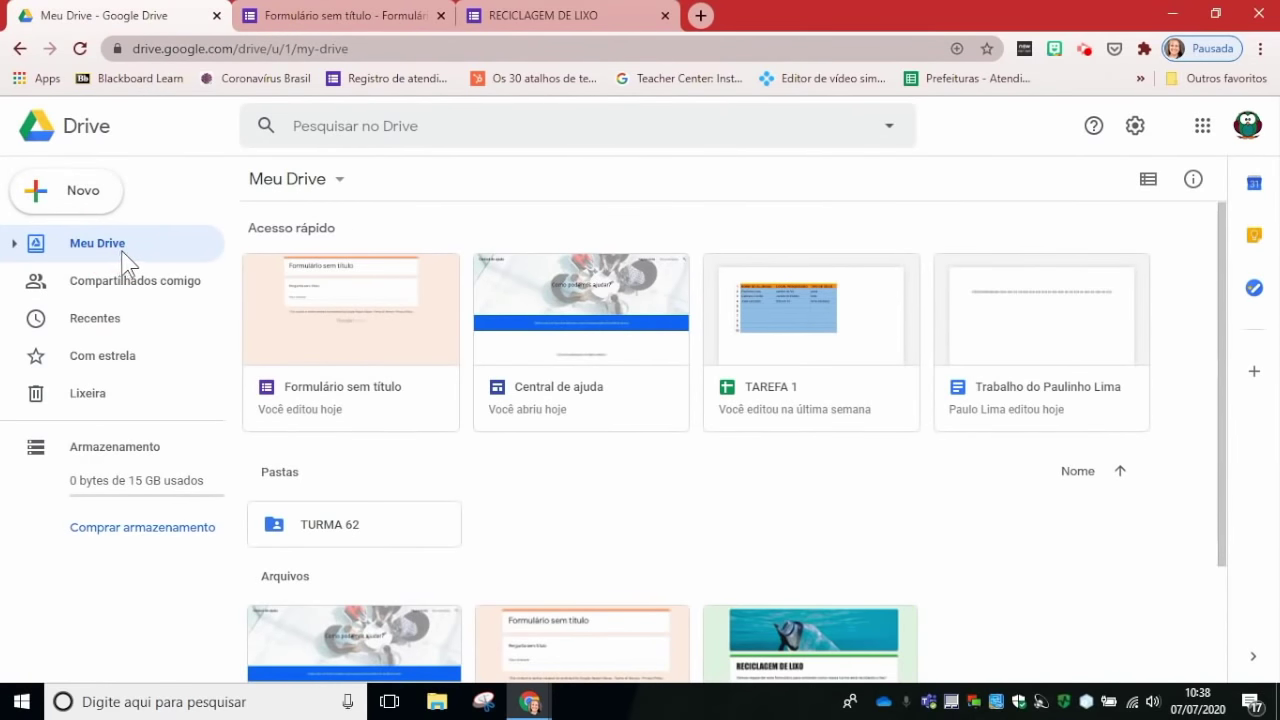
# Step: Reload Meu Drive to list the new form, then return to the form's Responses tab
pyautogui.click(79, 47)
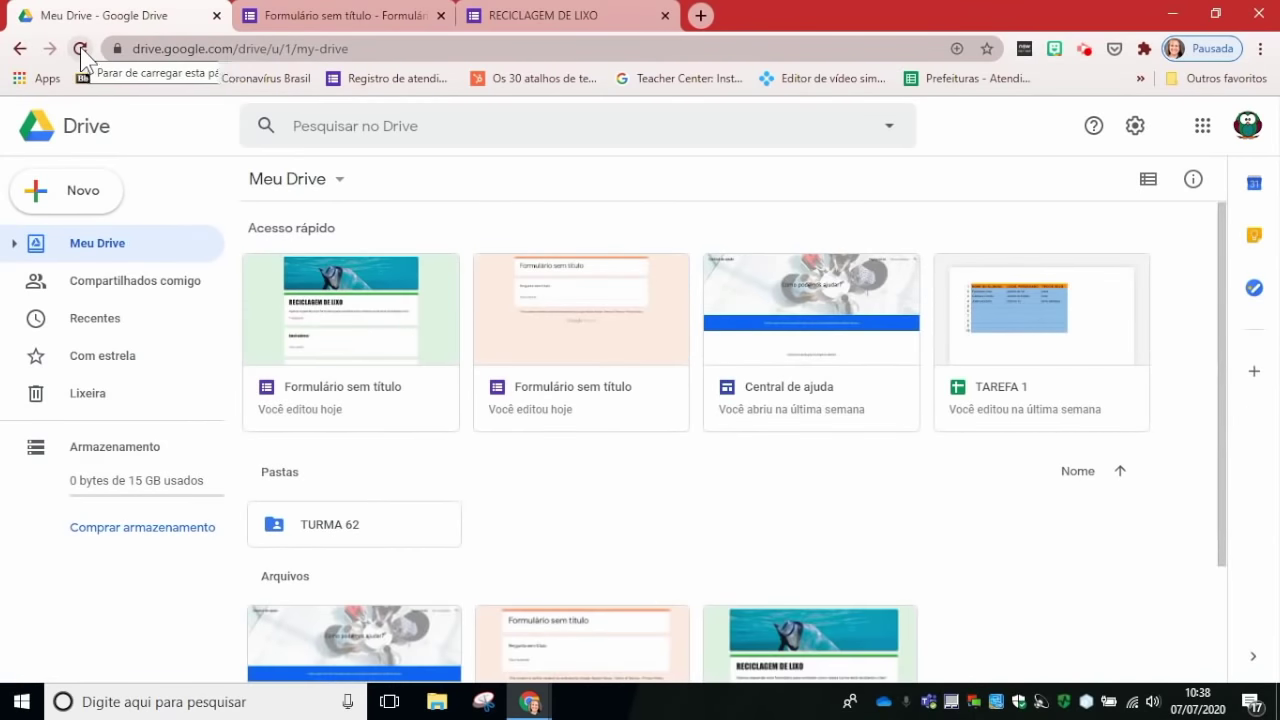
pyautogui.click(334, 15)
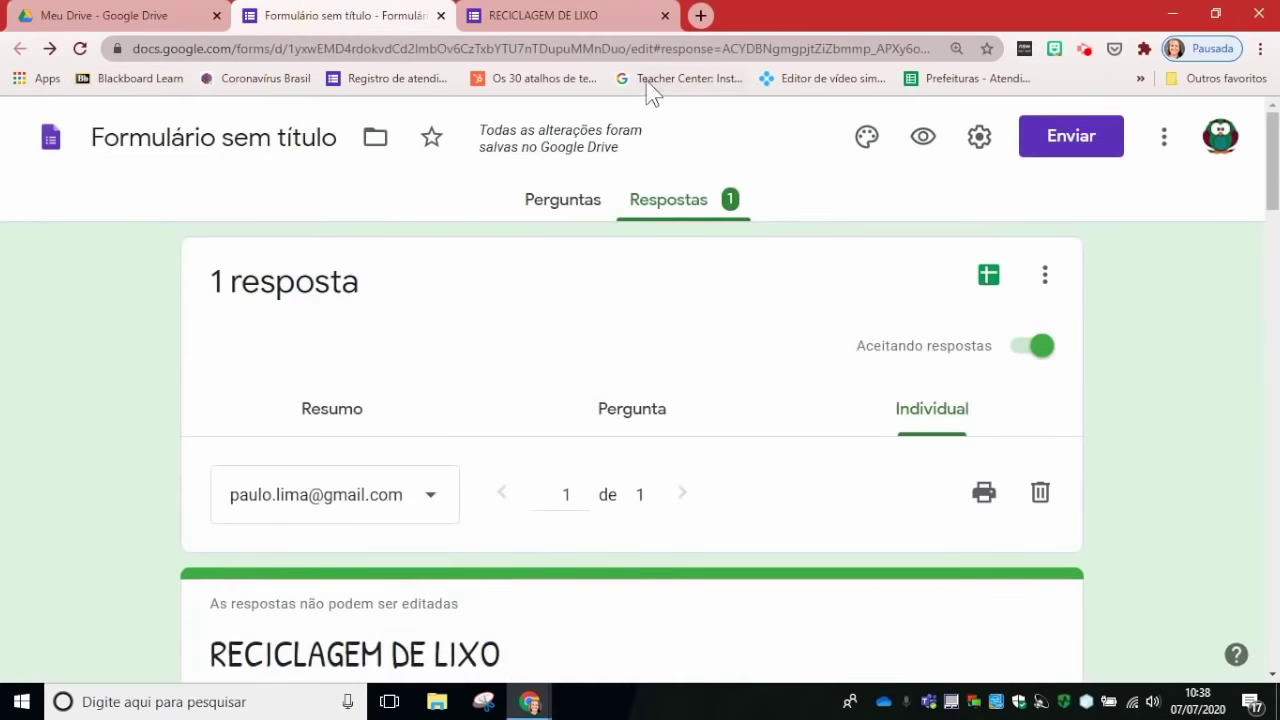
pyautogui.click(184, 22)
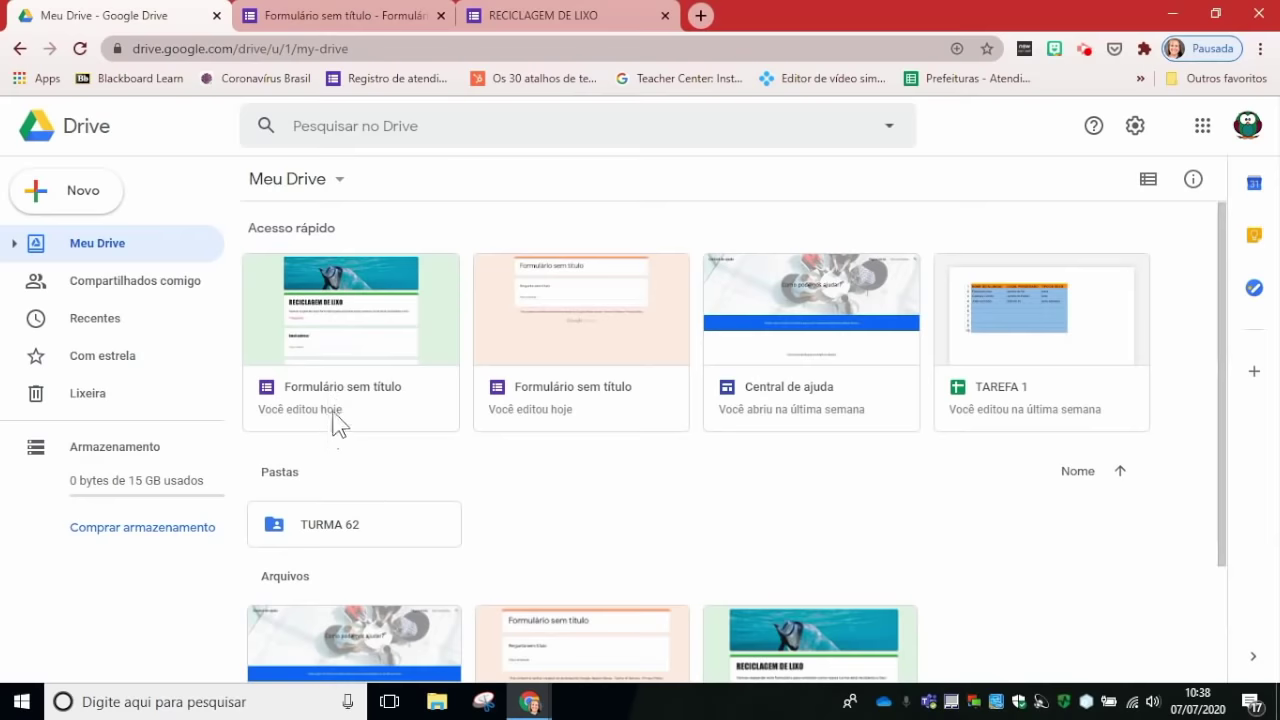
pyautogui.click(303, 16)
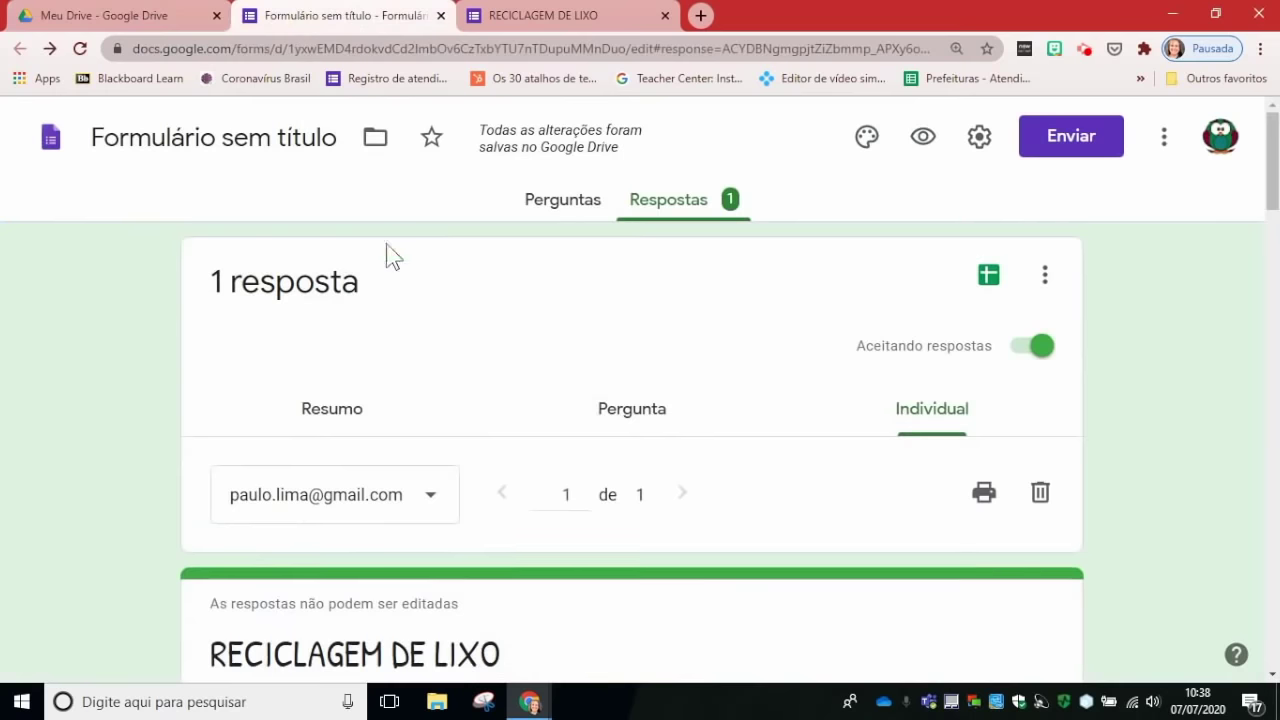
# Step: Retitle the form 'RECICLAGEM DE LIXO' and confirm Drive shows the new name after reloading
pyautogui.click(300, 133)
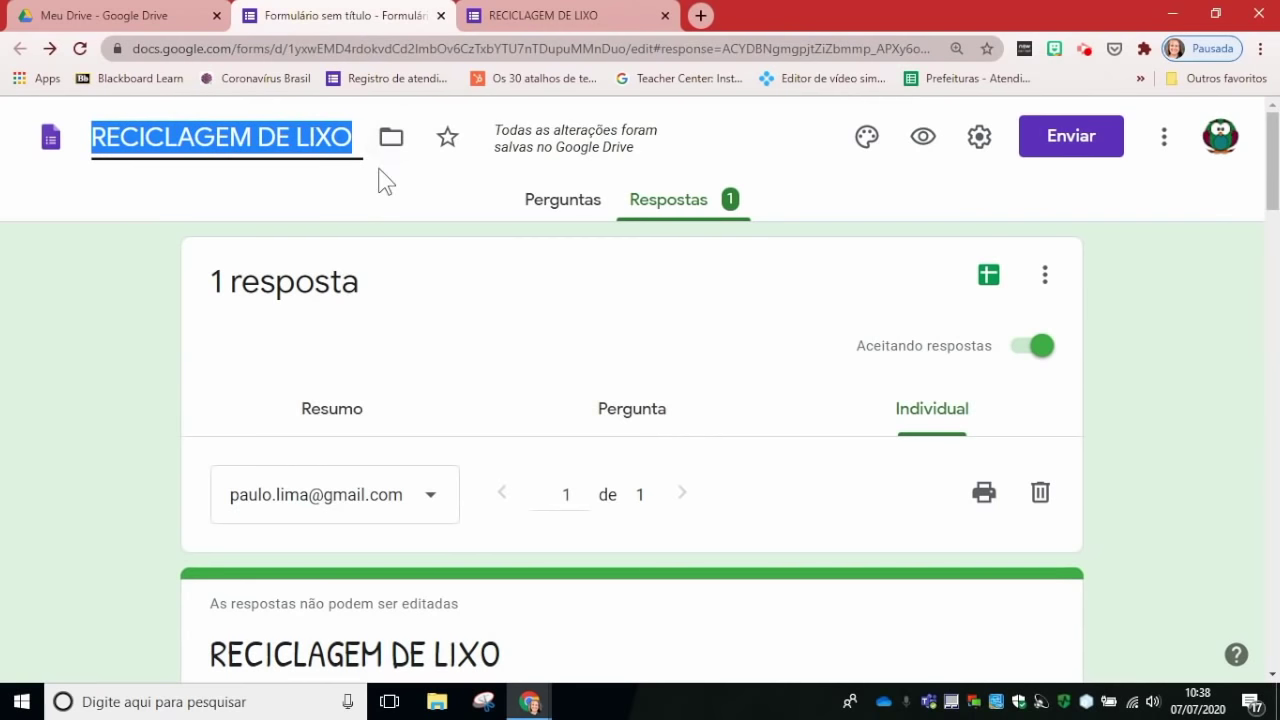
pyautogui.click(145, 20)
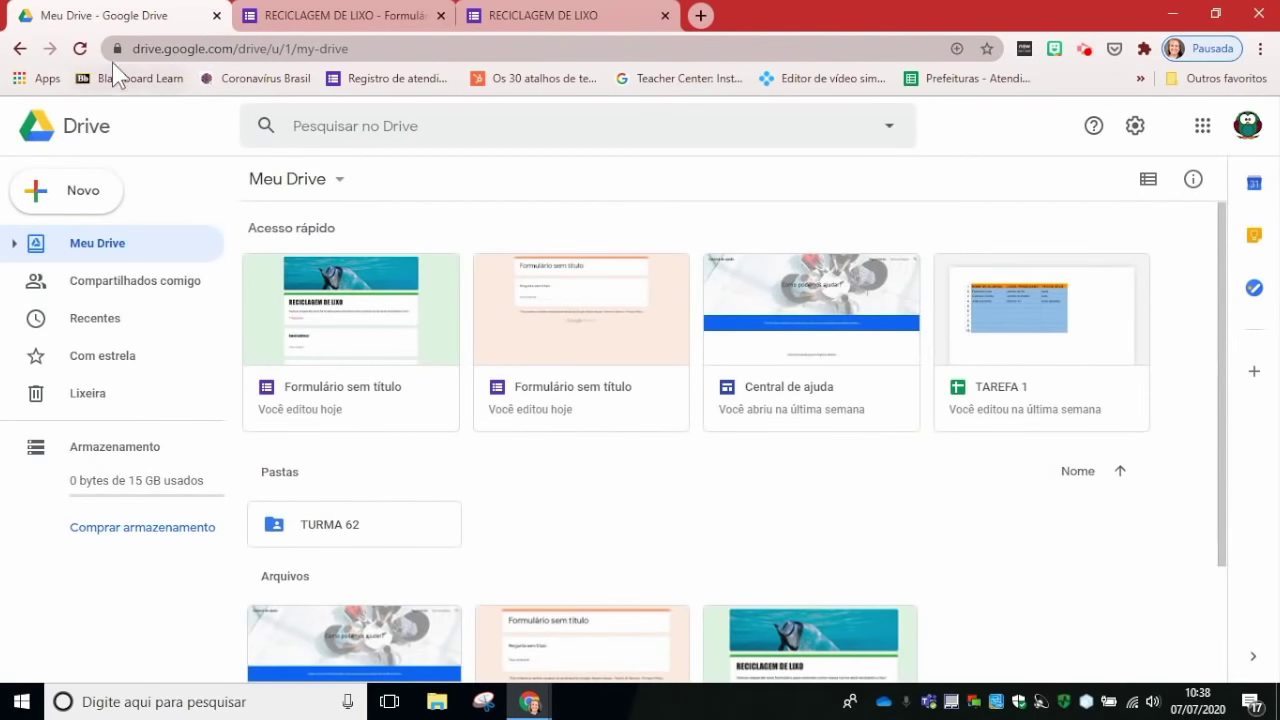
pyautogui.click(80, 48)
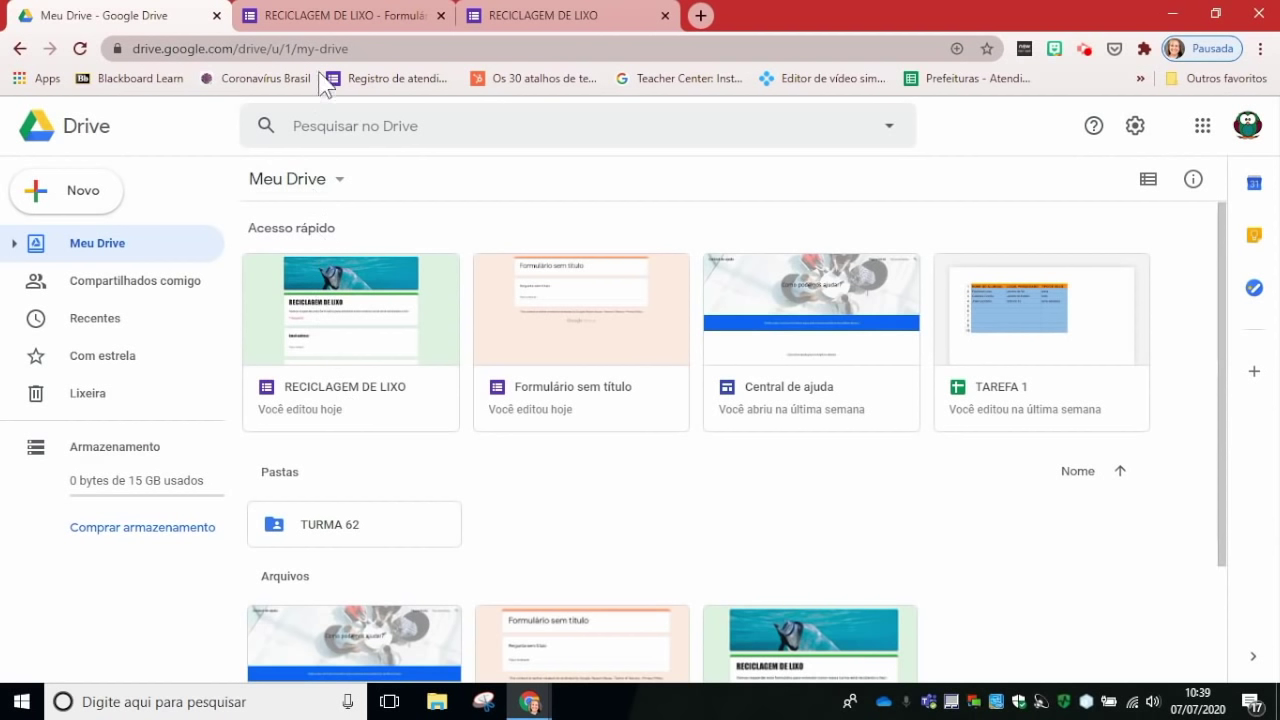
pyautogui.click(350, 24)
pyautogui.click(371, 202)
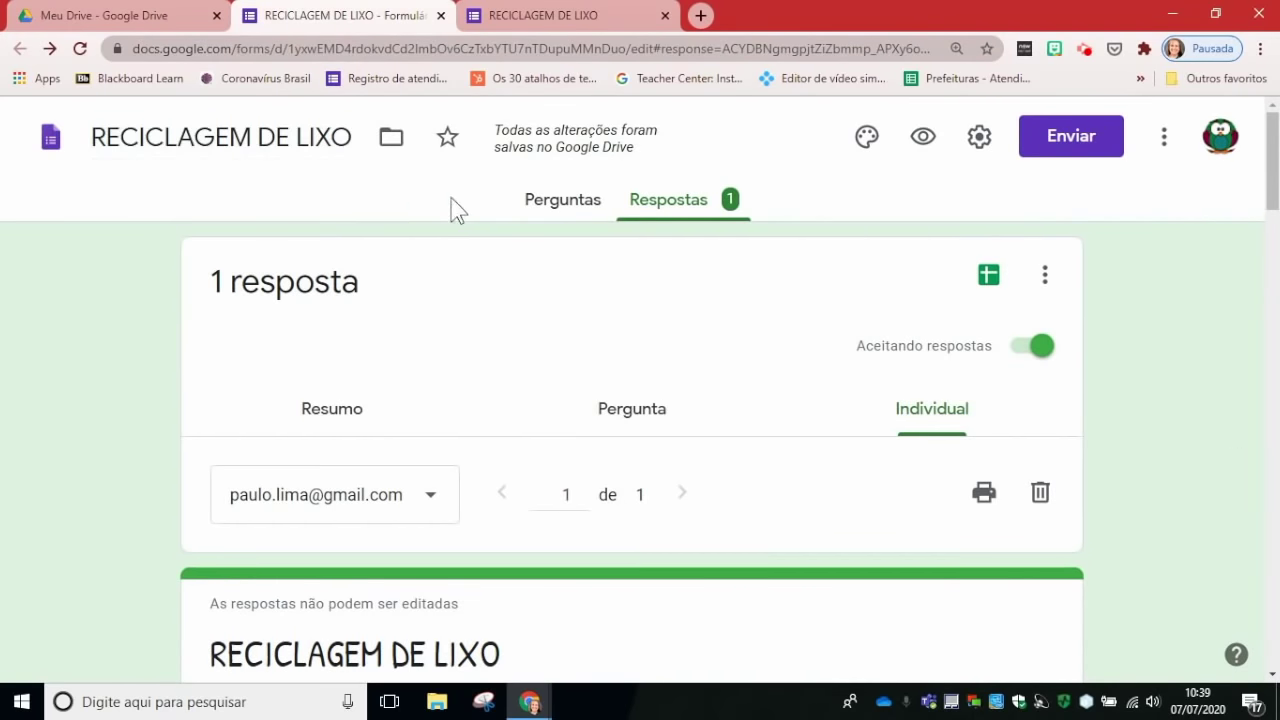
# Step: Look over the form's questions and then the submitted individual response
pyautogui.scroll(-3, 383, 277)
pyautogui.scroll(3, 383, 271)
pyautogui.click(582, 208)
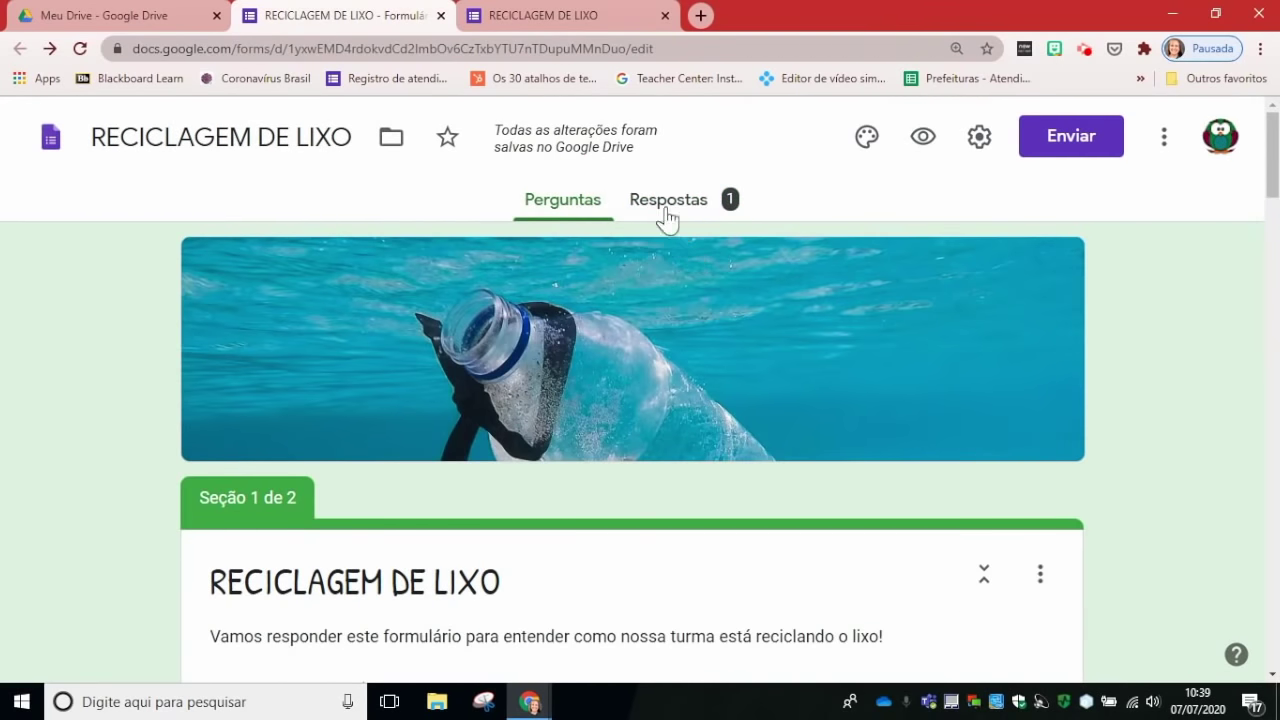
pyautogui.click(665, 210)
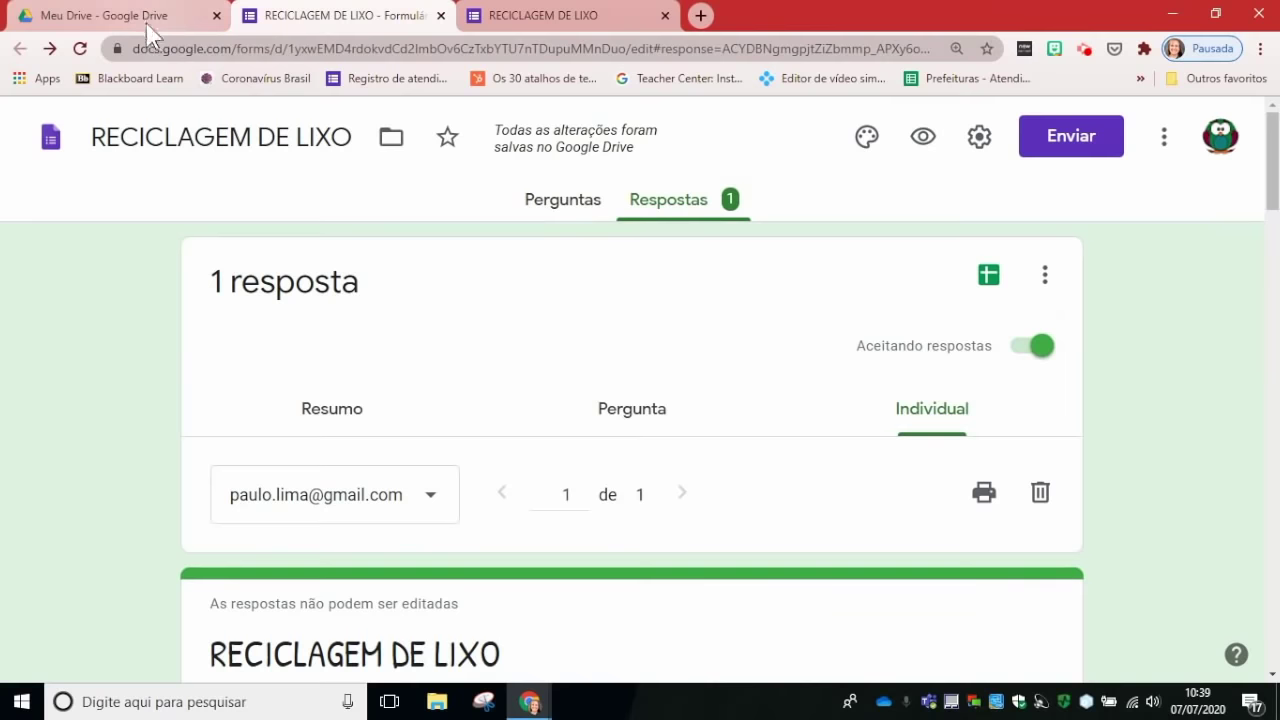
pyautogui.scroll(-15, 450, 316)
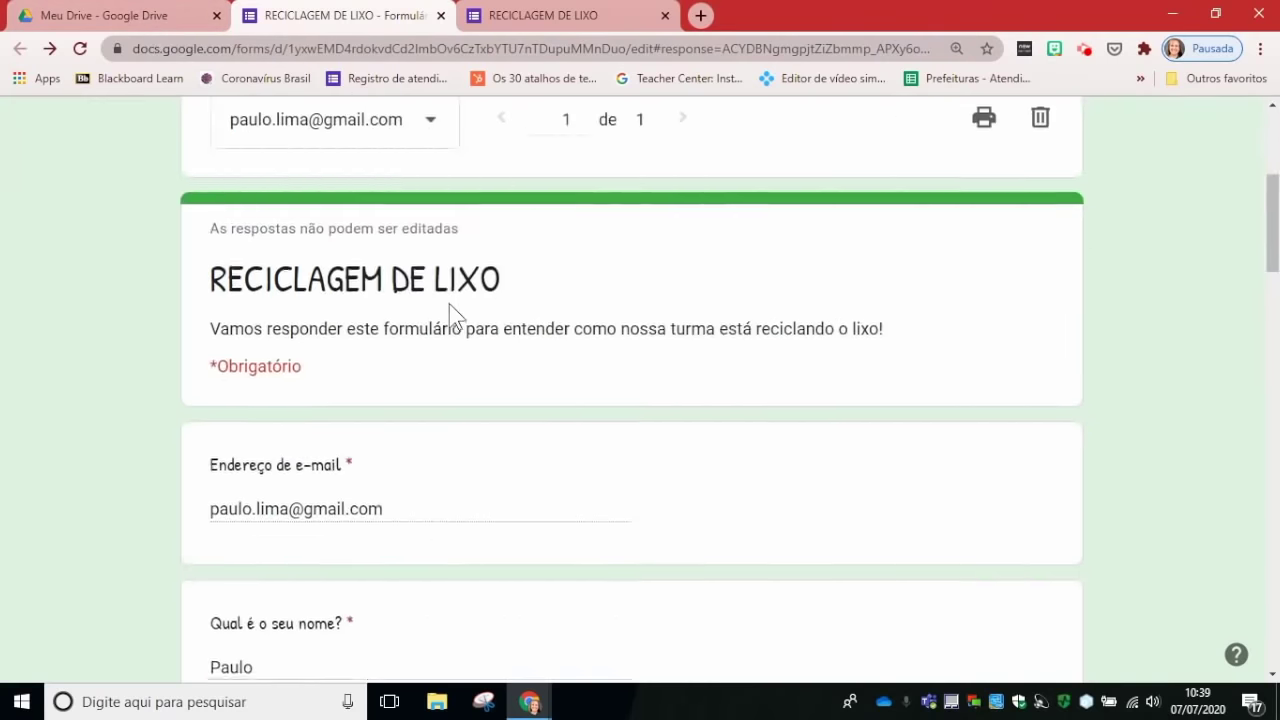
pyautogui.scroll(-8, 450, 316)
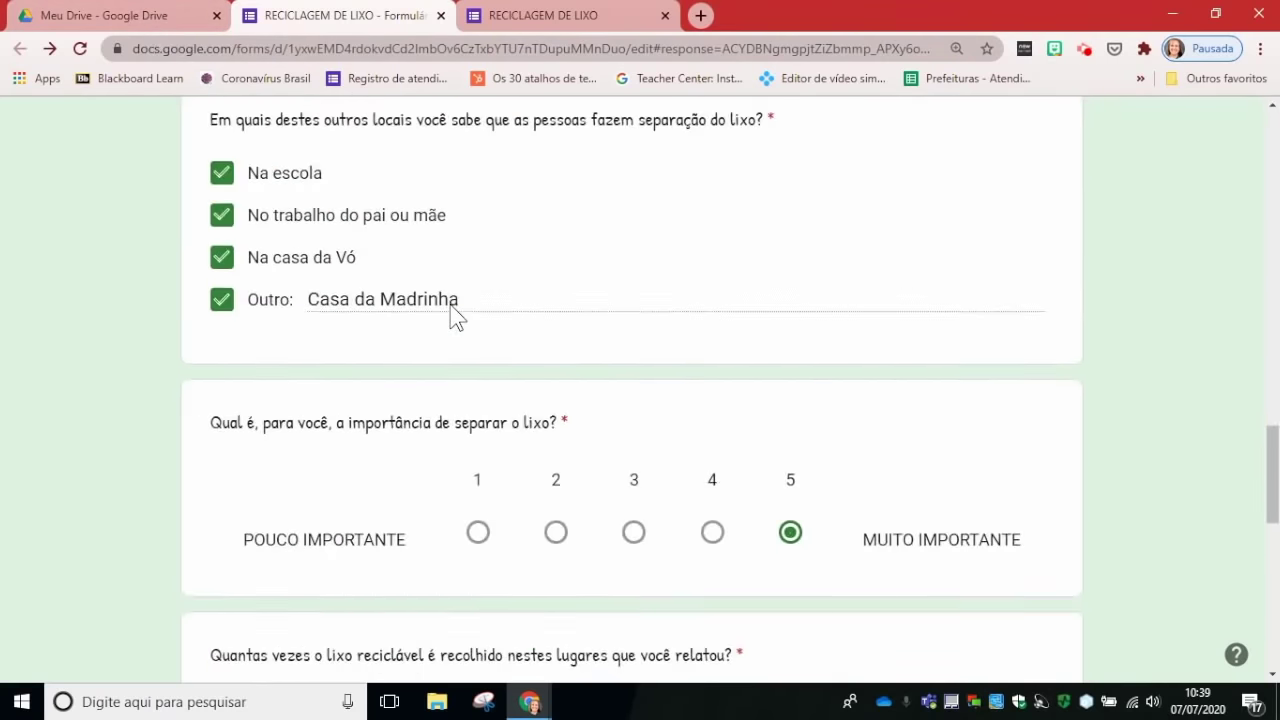
pyautogui.scroll(15, 450, 316)
pyautogui.scroll(5, 457, 316)
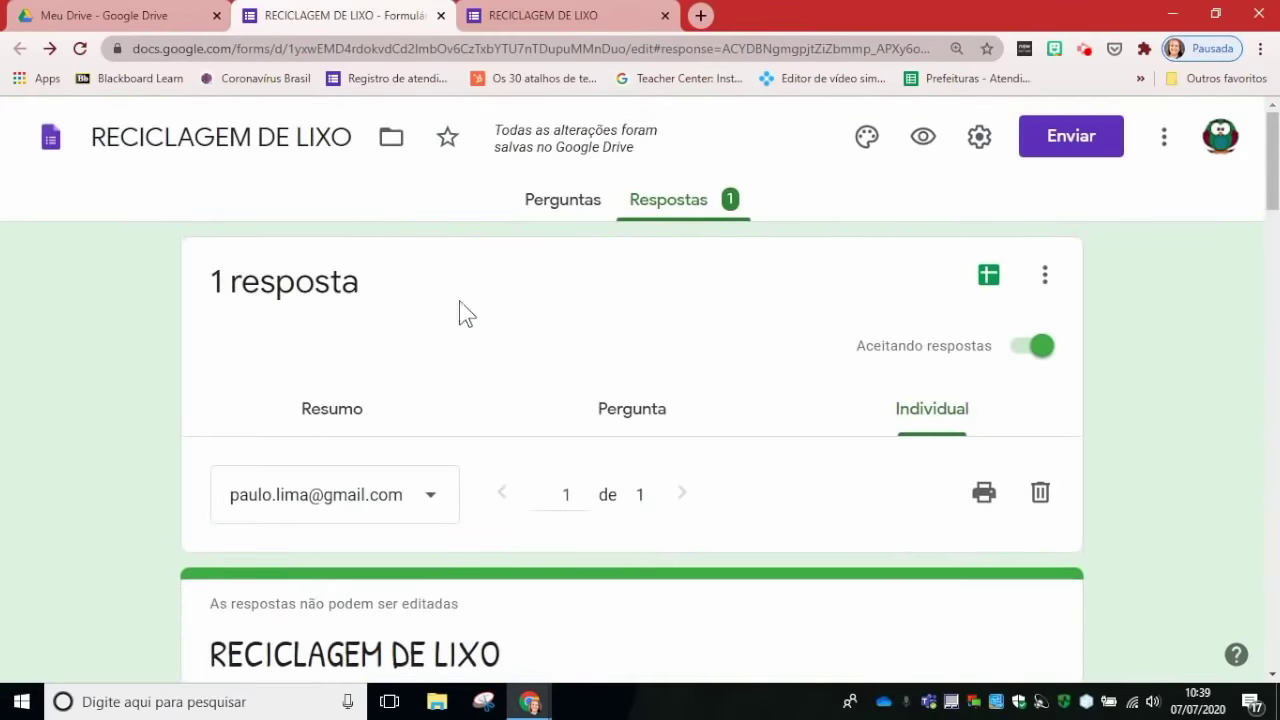
# Step: Show the response summary charts and copy the city pie chart (100% Porto Alegre)
pyautogui.click(334, 408)
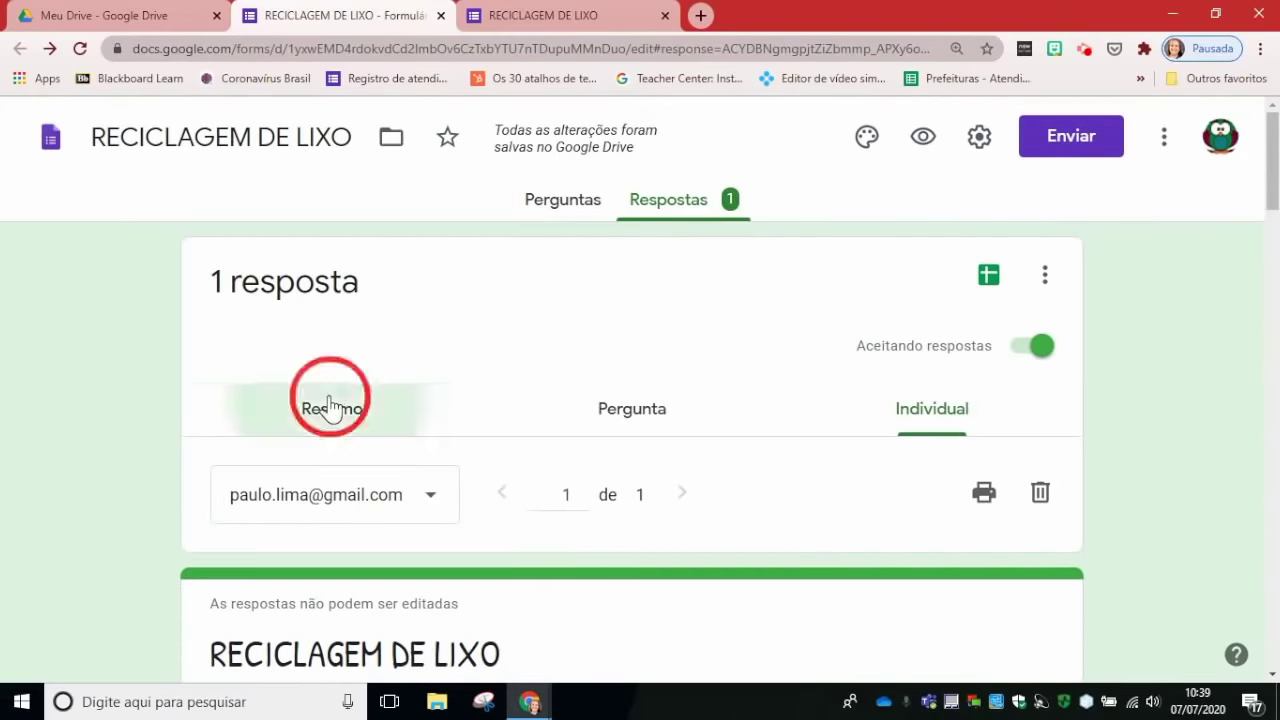
pyautogui.scroll(-7, 594, 337)
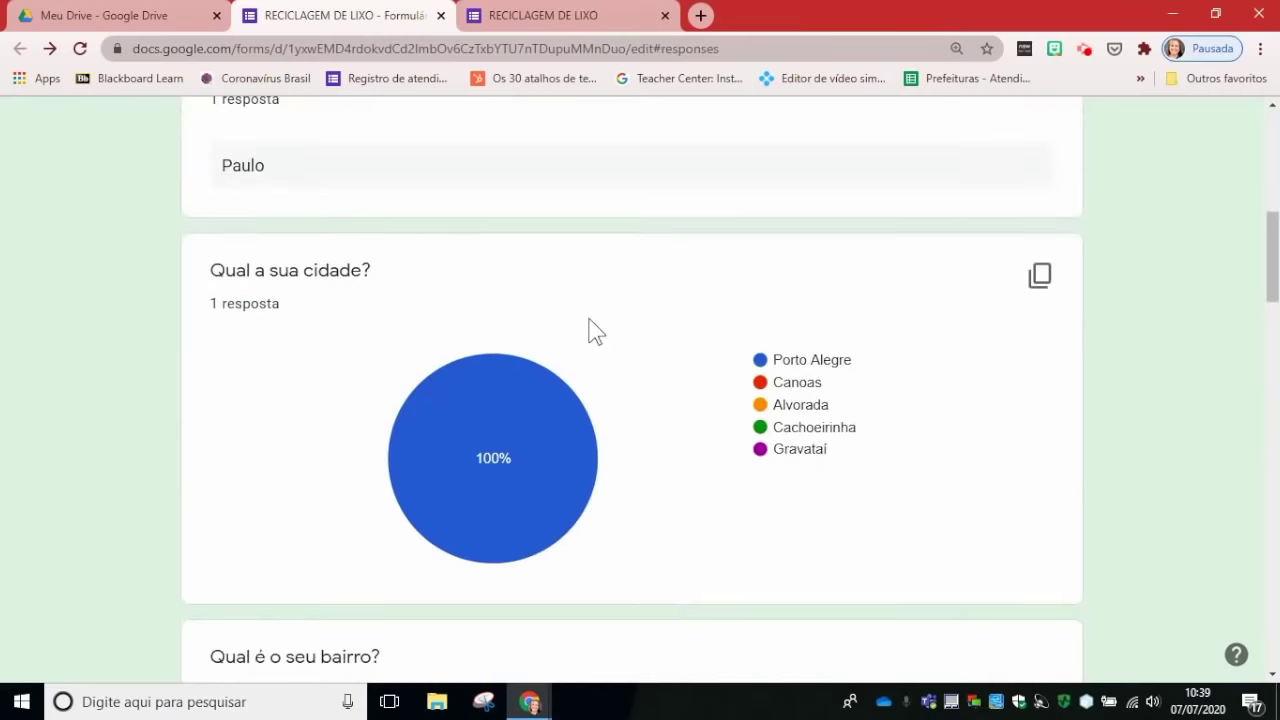
pyautogui.click(1040, 276)
pyautogui.scroll(7, 1025, 287)
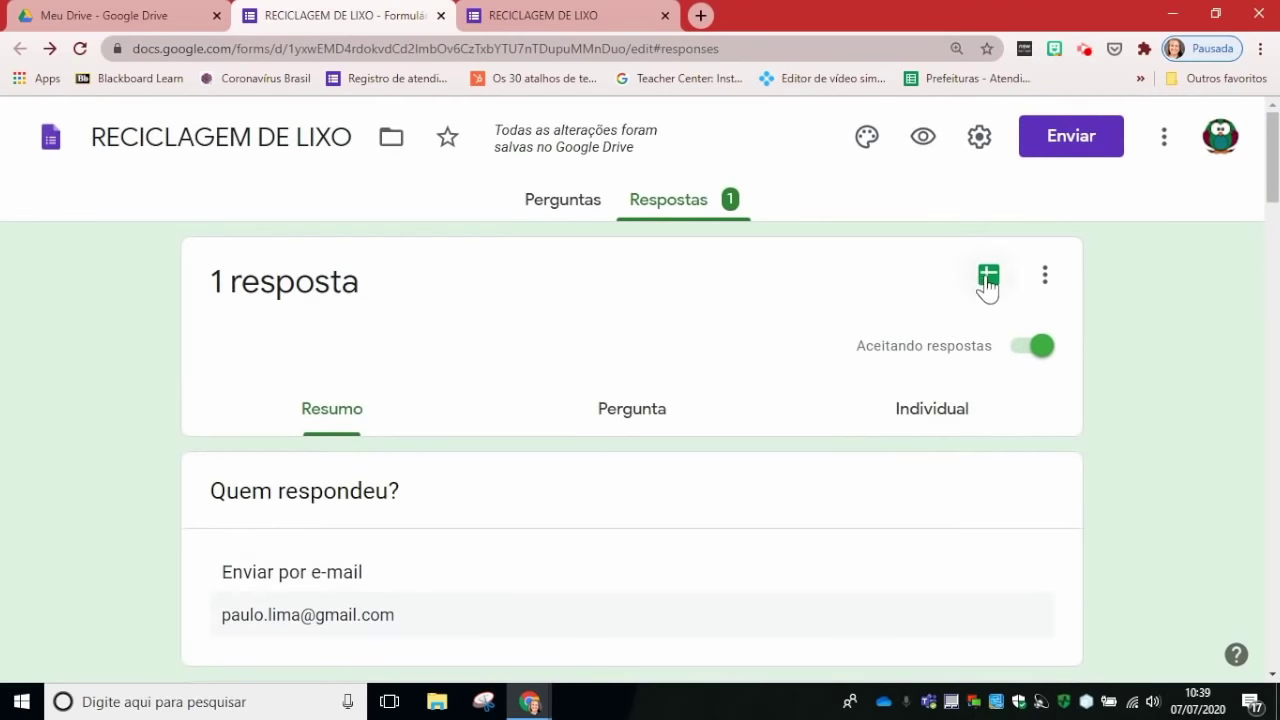
# Step: Create the new responses spreadsheet 'RECICLAGEM DE LIXO (respostas)' linked to the form
pyautogui.click(986, 279)
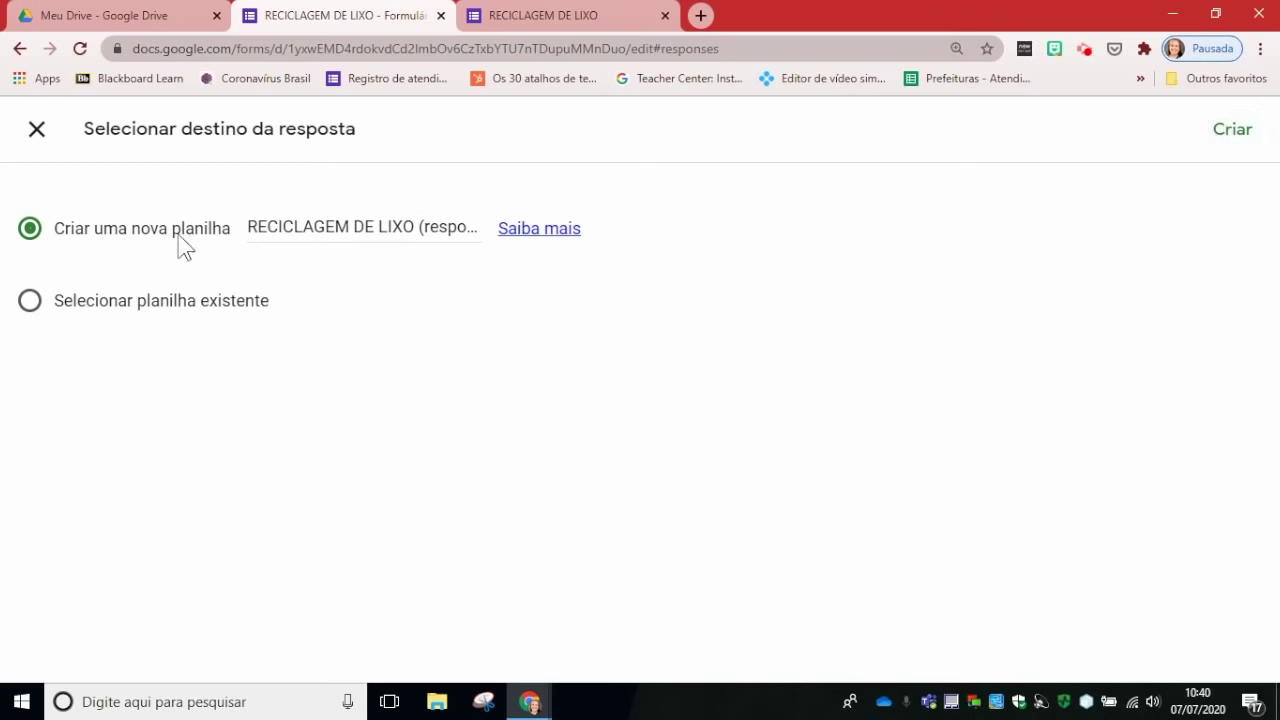
pyautogui.click(1236, 134)
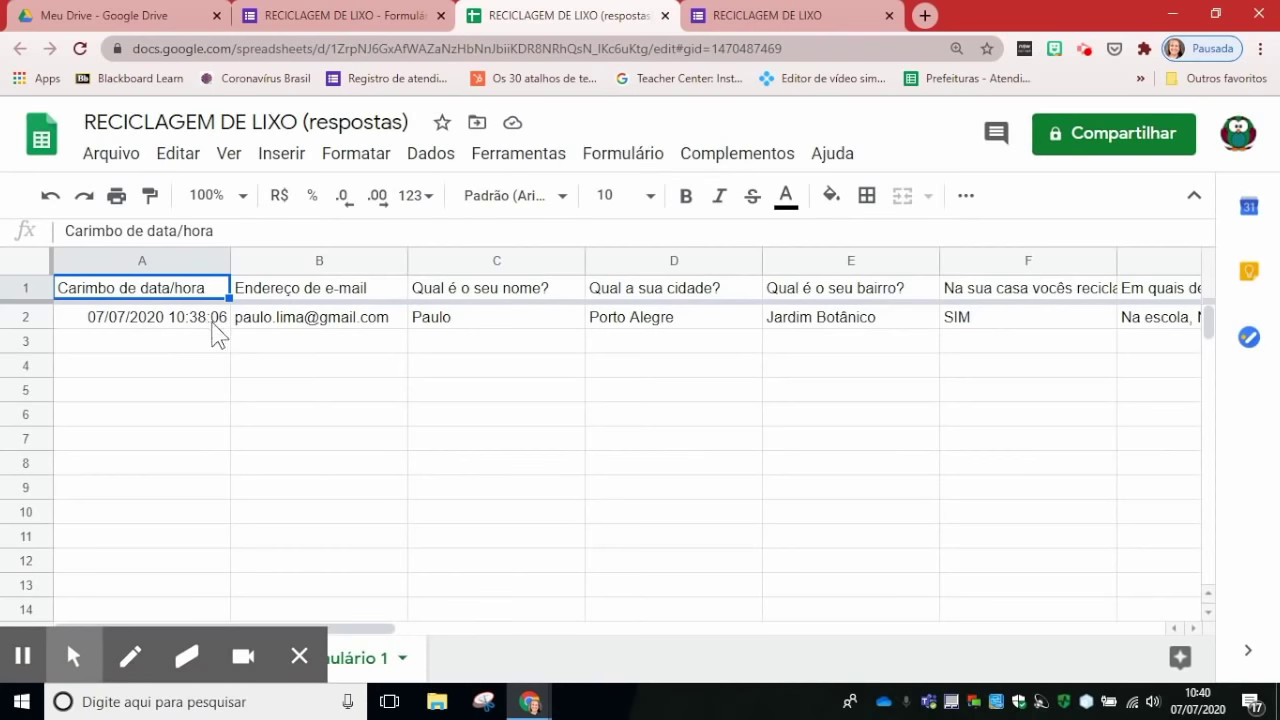
pyautogui.click(860, 320)
pyautogui.press('Right')
pyautogui.press('Right')
pyautogui.press('Right')
pyautogui.press('Right')
pyautogui.press('Right')
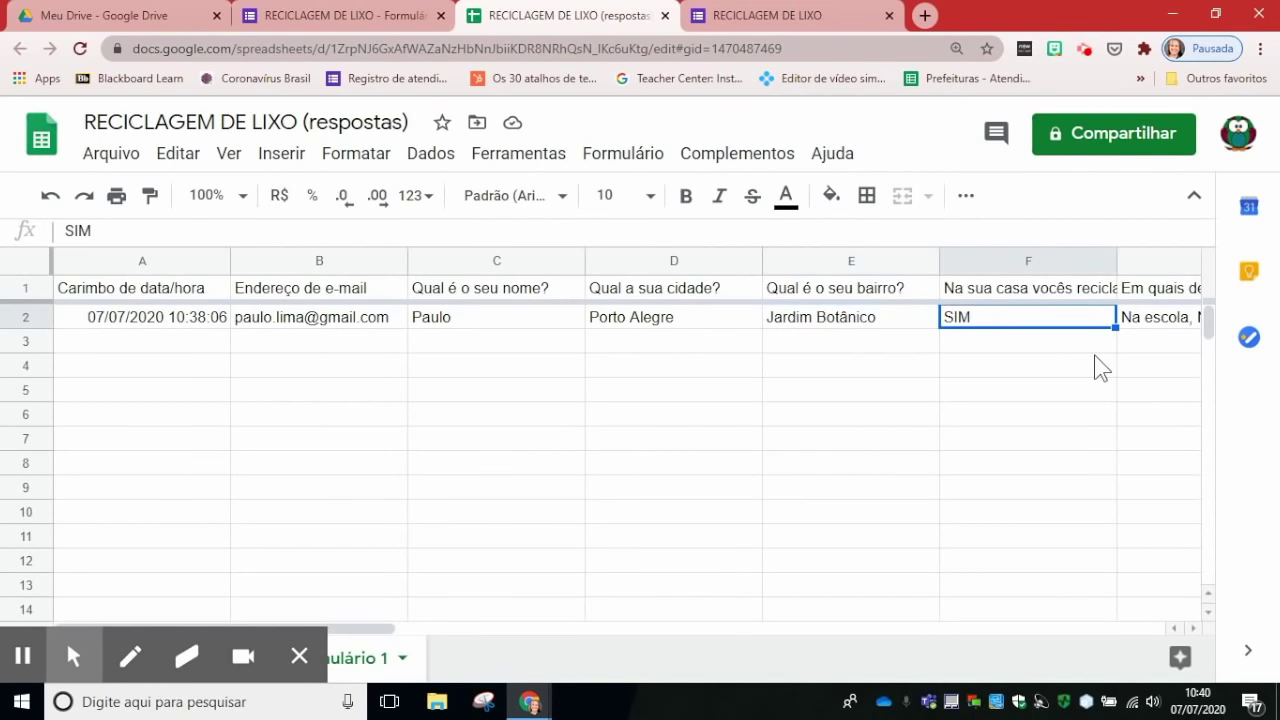
pyautogui.press('Right')
pyautogui.press('Right')
pyautogui.press('Right')
pyautogui.press('Right')
pyautogui.press('Right')
pyautogui.press('Right')
pyautogui.press('Right')
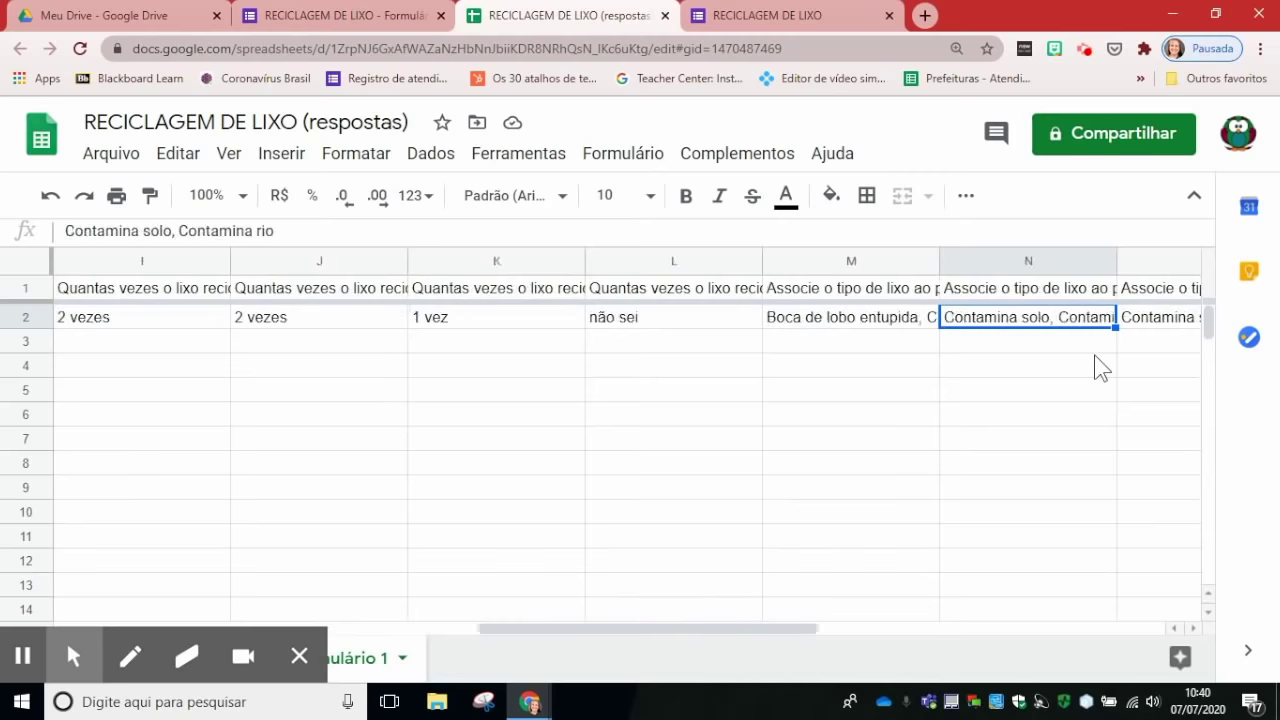
pyautogui.press('Left')
pyautogui.press('Left')
pyautogui.press('Left')
pyautogui.press('Left')
pyautogui.press('Left')
pyautogui.press('Left')
pyautogui.press('Left')
pyautogui.press('Left')
pyautogui.press('Left')
pyautogui.press('Left')
pyautogui.press('Left')
pyautogui.press('Left')
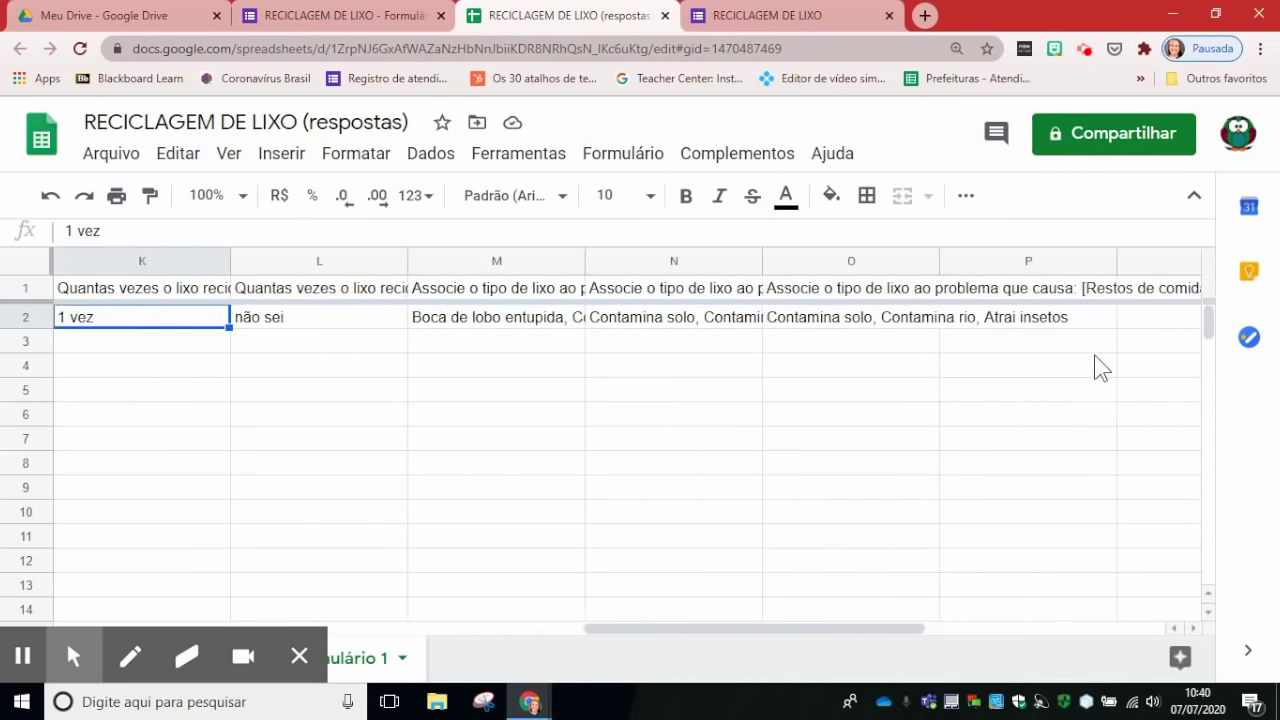
pyautogui.press('Left')
pyautogui.press('Left')
pyautogui.press('Left')
pyautogui.press('Left')
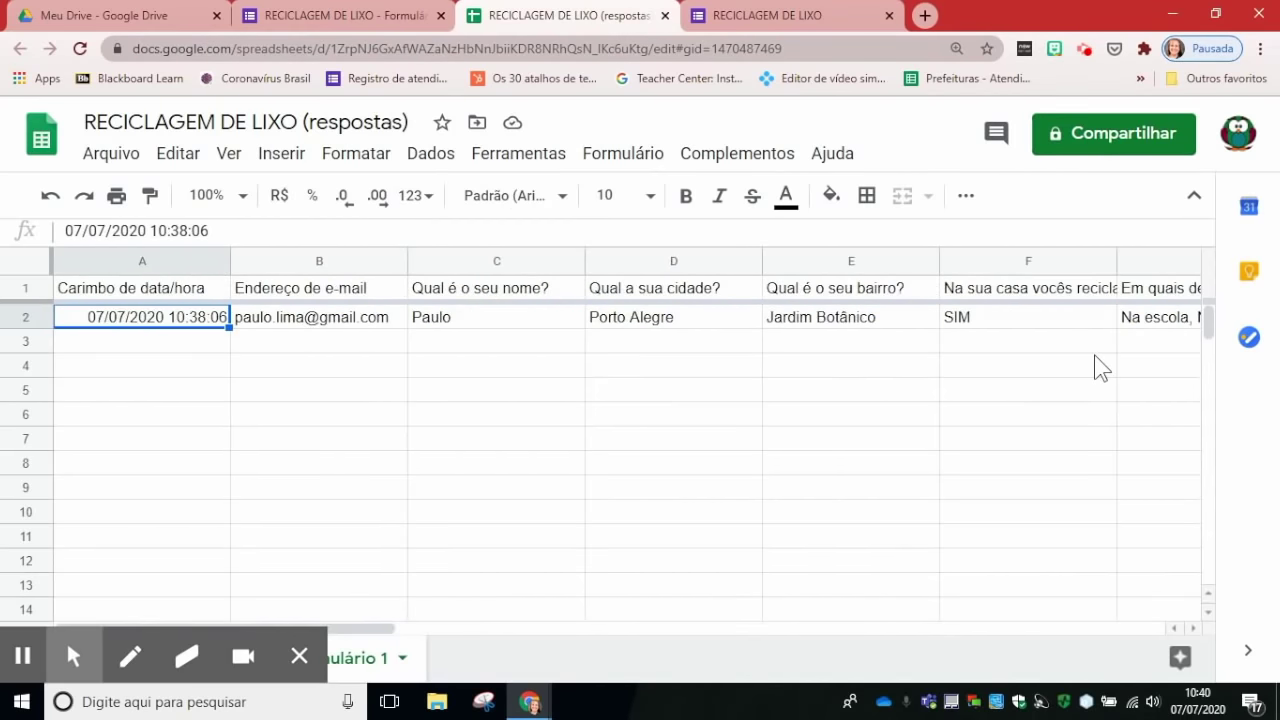